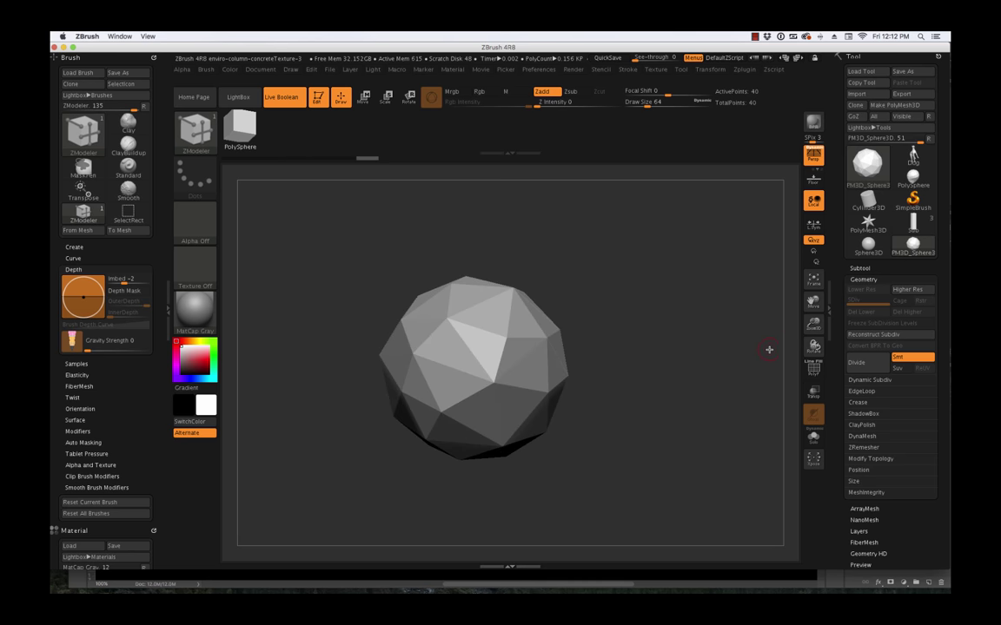
- Append the low-poly sphere mesh to the ZModeler brush and enlarge the draw size to 620
mouse_move(753, 360)
left_mouse_down()
mouse_move(768, 372)
mouse_move(744, 368)
mouse_move(670, 398)
mouse_move(705, 372)
mouse_move(657, 363)
mouse_move(623, 320)
left_mouse_up()
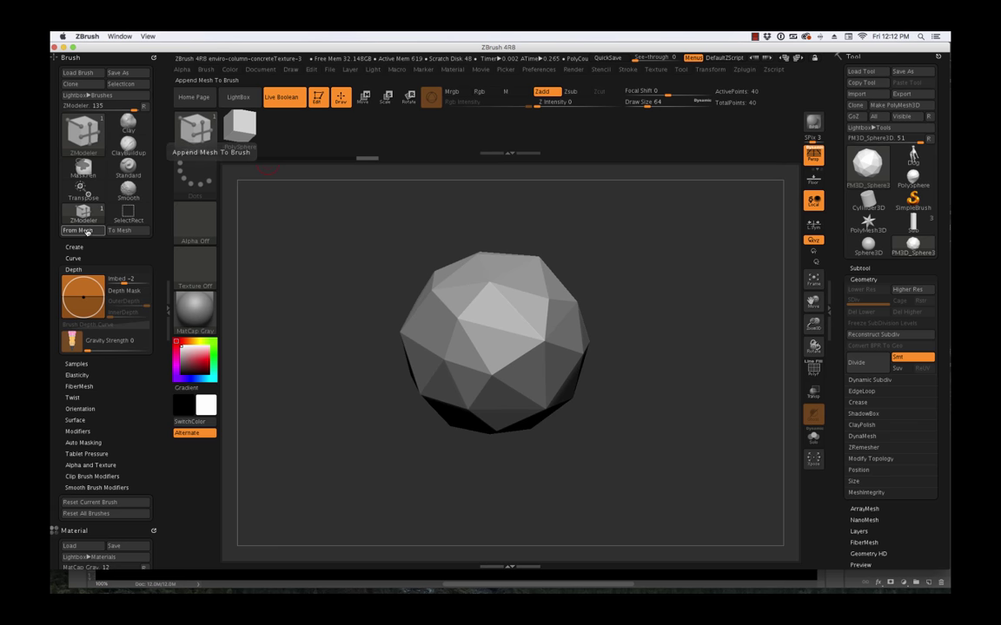
left_click(87, 231)
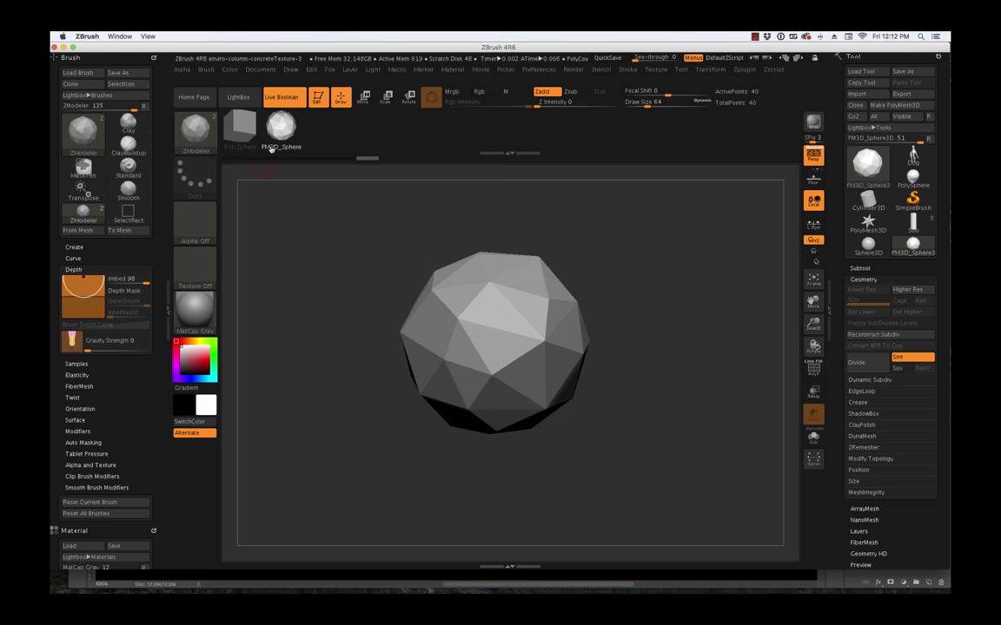
key("s")
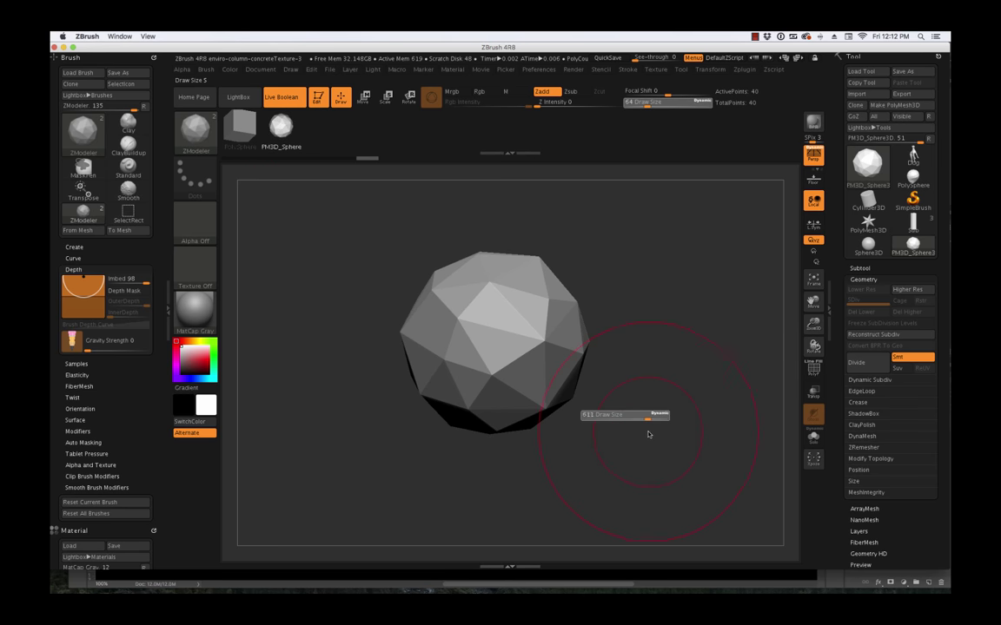
mouse_move(648, 434)
left_mouse_down()
mouse_move(668, 419)
mouse_move(655, 458)
left_mouse_up()
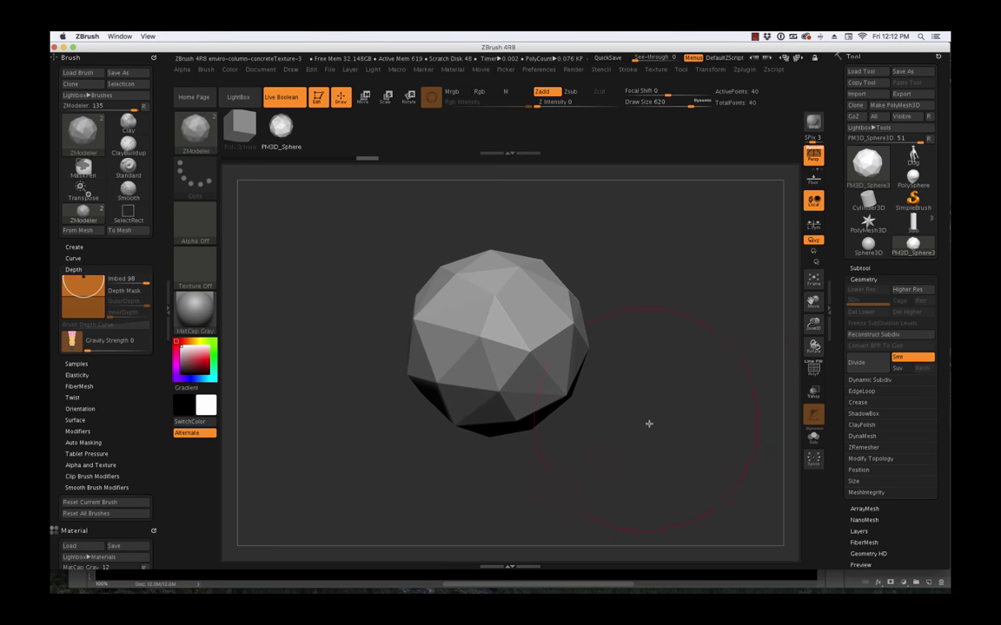
- Switch to the PolyMesh3D star tool and initialize it as a QCube with X, Y and Z resolution 2
left_click(868, 165)
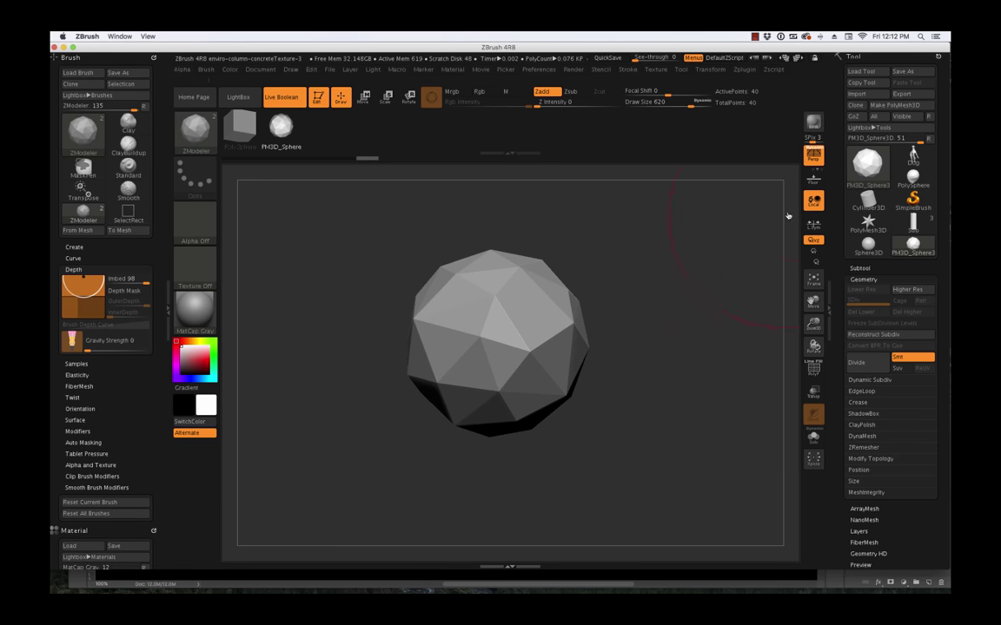
left_click(870, 171)
mouse_move(558, 227)
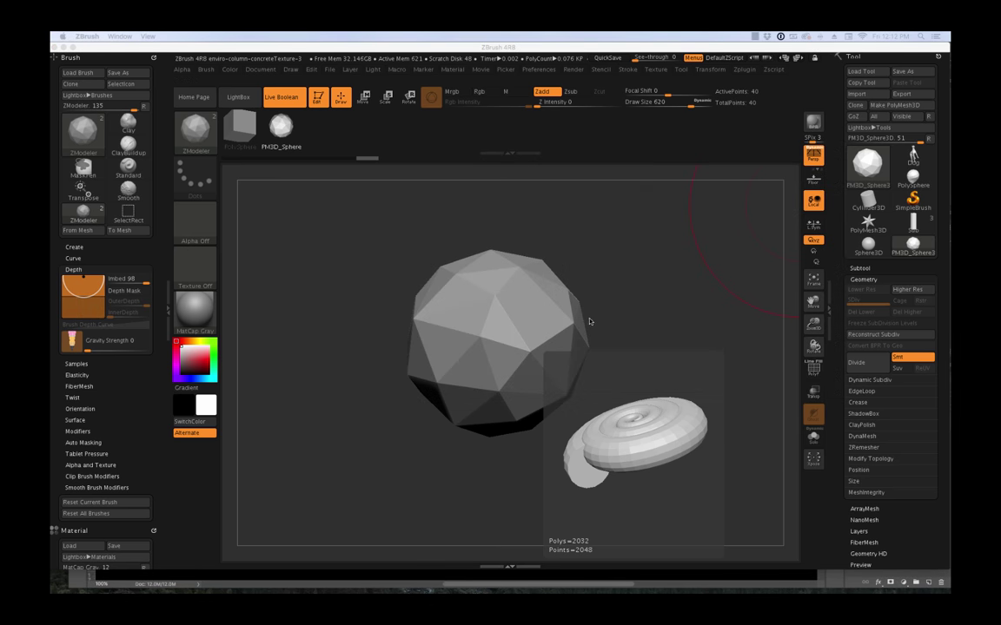
left_click(869, 227)
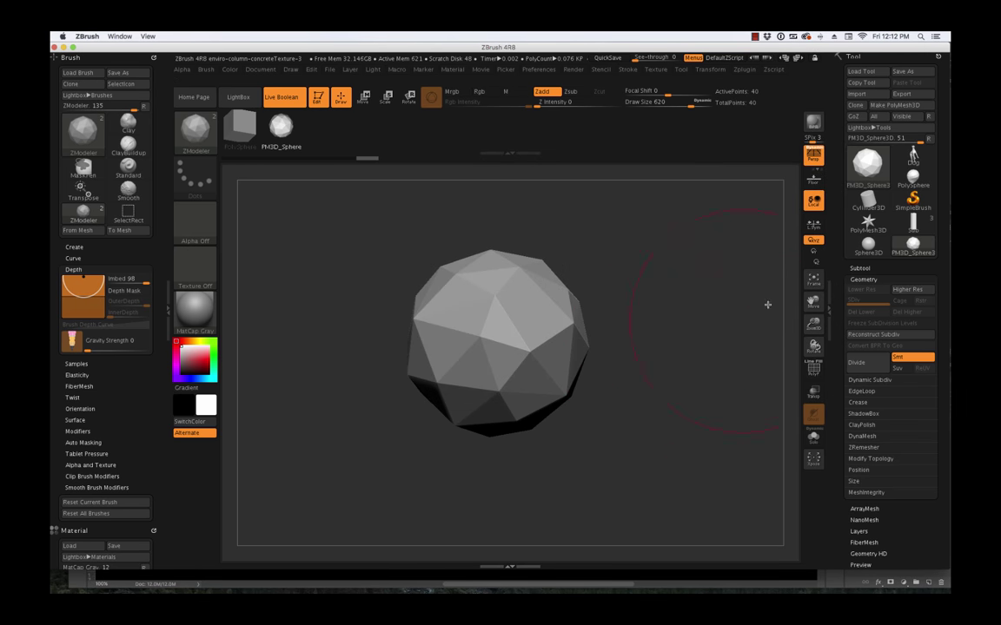
left_click(866, 224)
left_click_drag(595, 407, 800, 276)
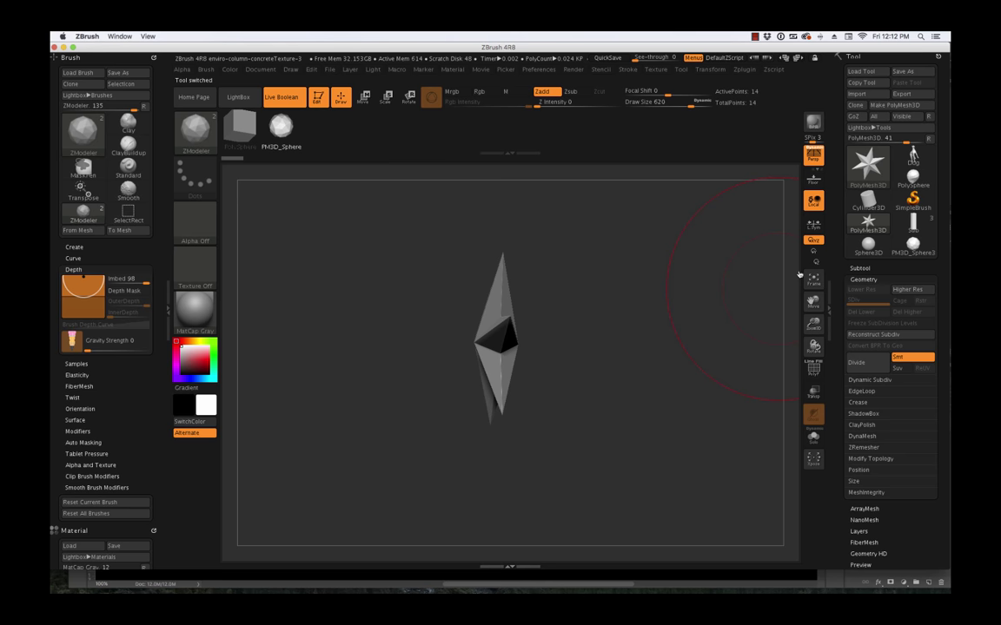
left_click(863, 279)
left_click_drag(898, 414, 893, 209)
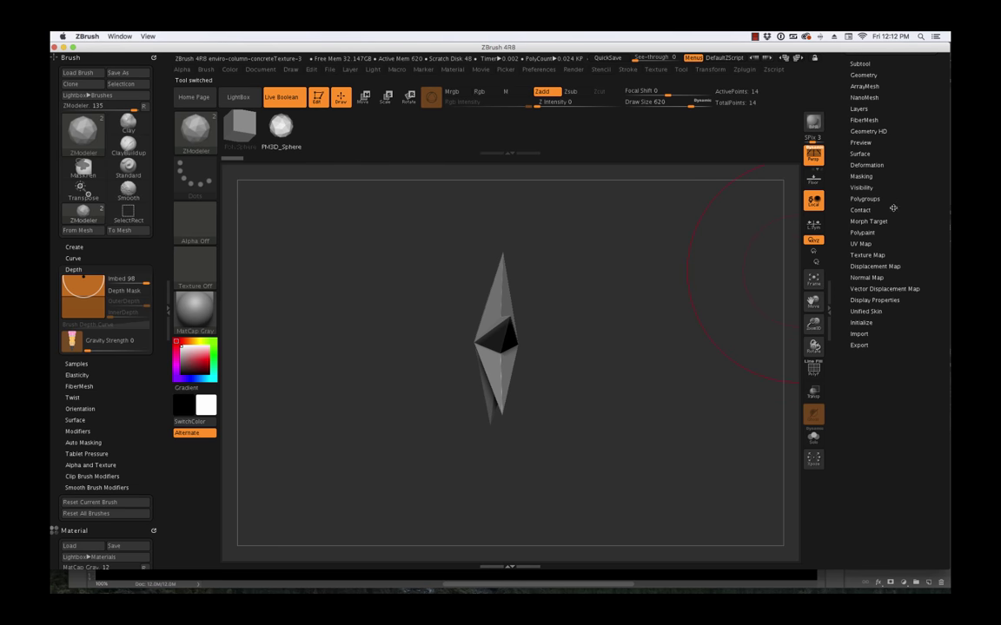
left_click(863, 322)
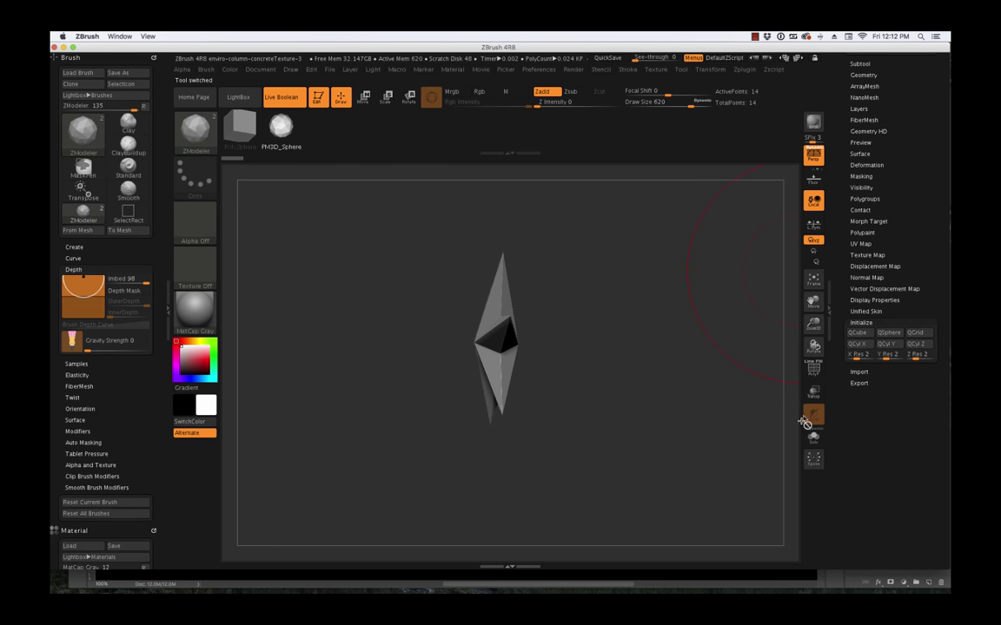
left_click(858, 334)
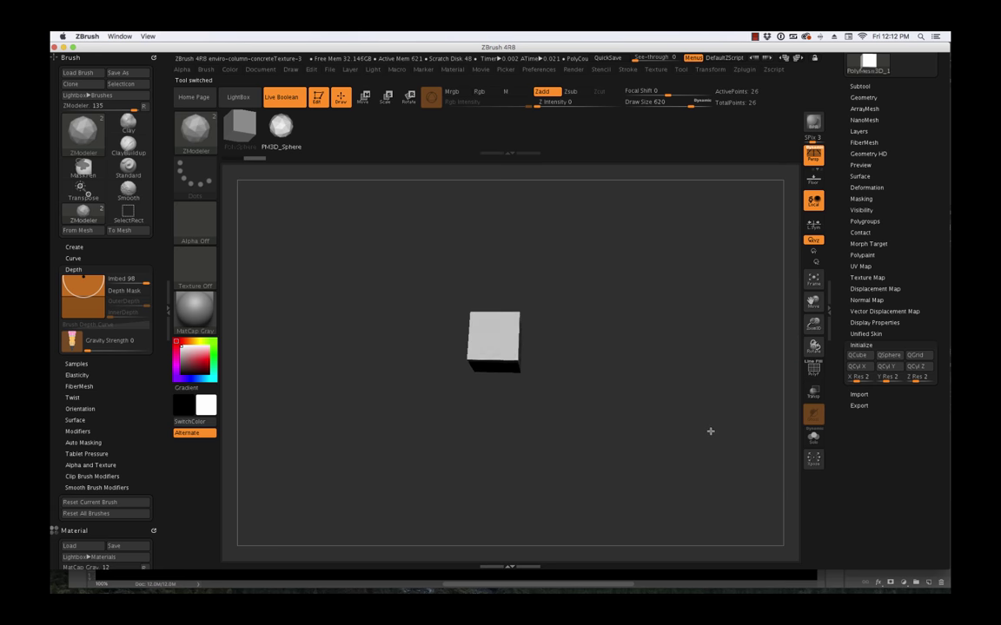
- Choose the Move brush at draw size 120 and push the corners and edge on one side of the cube inward
mouse_move(711, 432)
left_mouse_down()
mouse_move(695, 402)
mouse_move(642, 415)
left_mouse_up()
key("s")
left_click(197, 135)
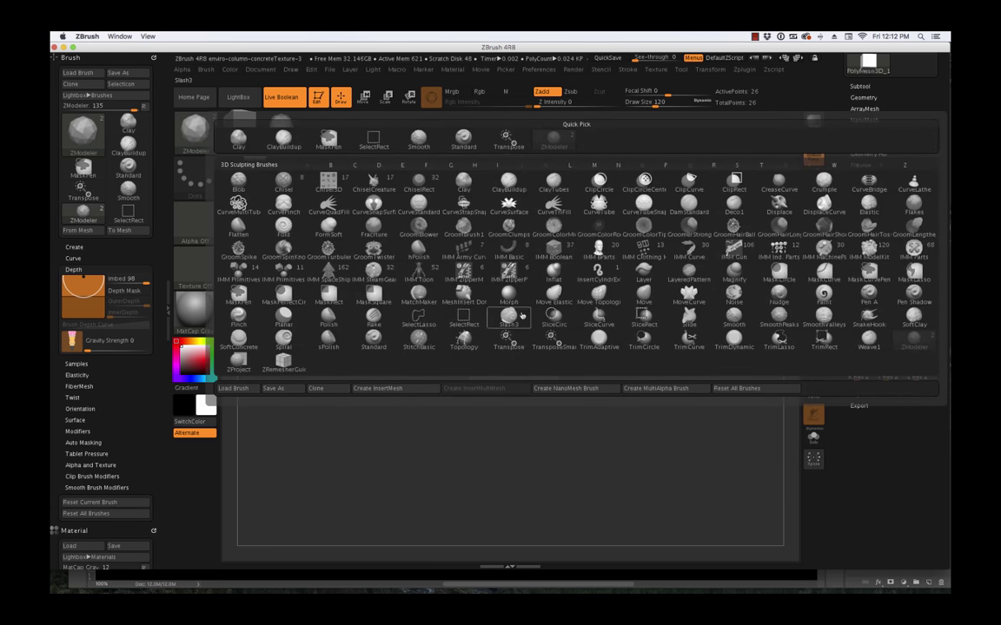
left_click(644, 297)
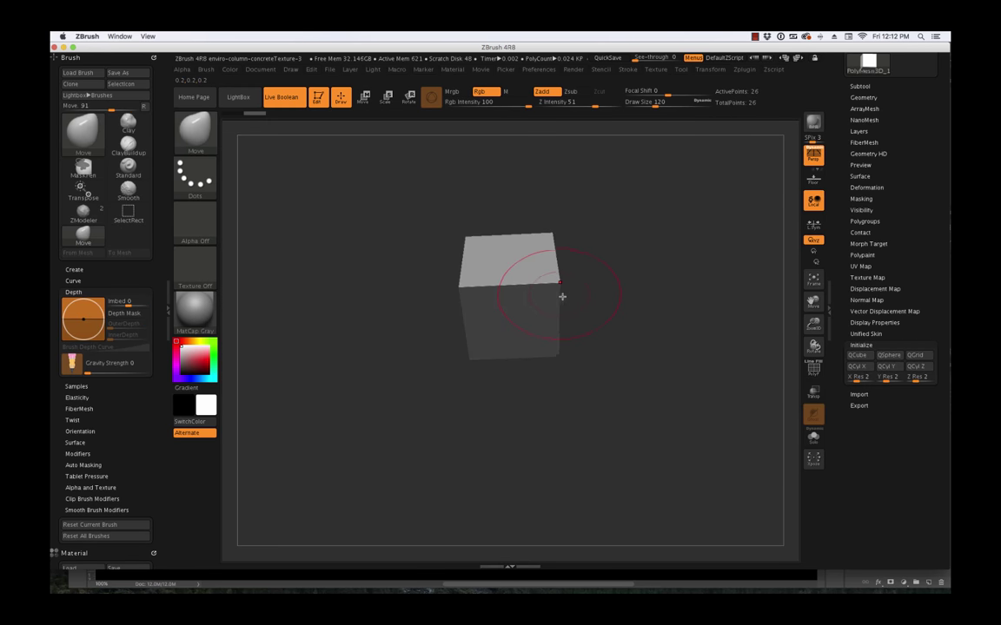
left_click_drag(592, 315, 525, 286)
key("shift+f")
key("shift+f")
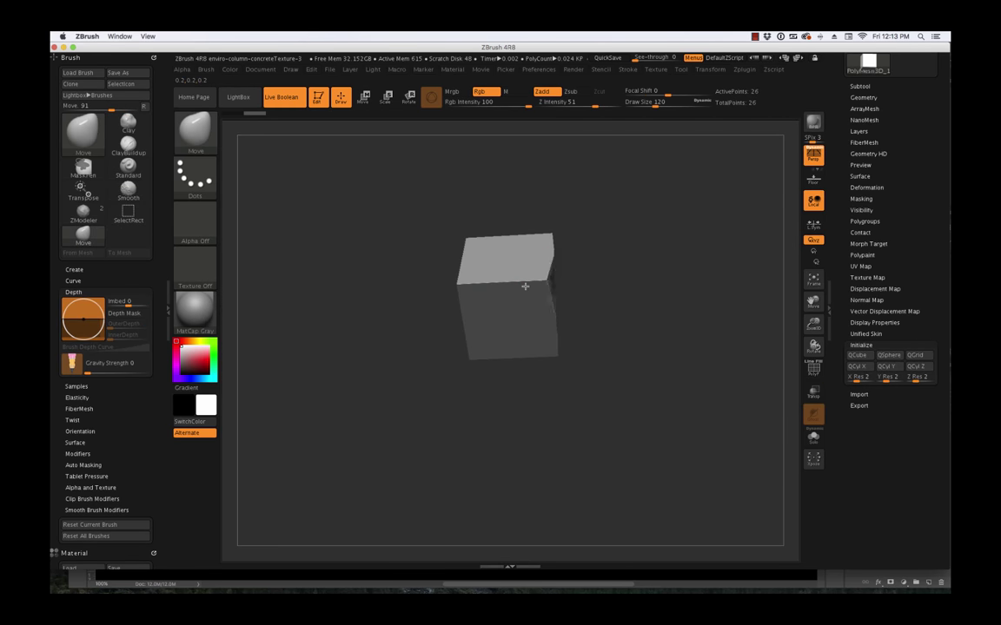
left_click_drag(554, 339, 500, 323)
left_click_drag(551, 356, 479, 373)
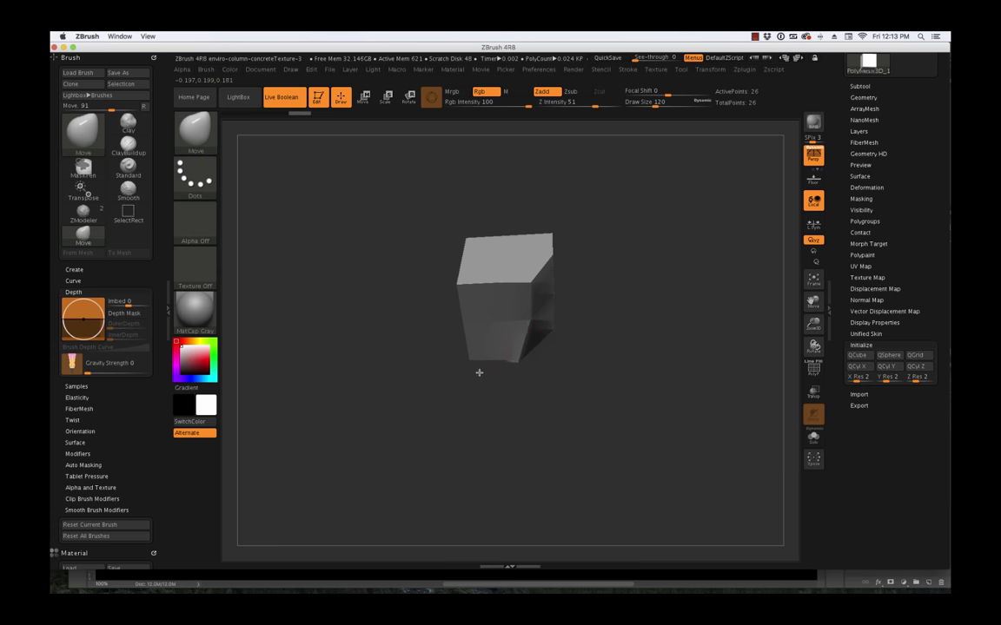
- Reshape the cube's remaining corners with the Move brush, tapering the block into an irregular faceted shard
left_click_drag(465, 317, 485, 322)
left_click_drag(458, 284, 476, 280)
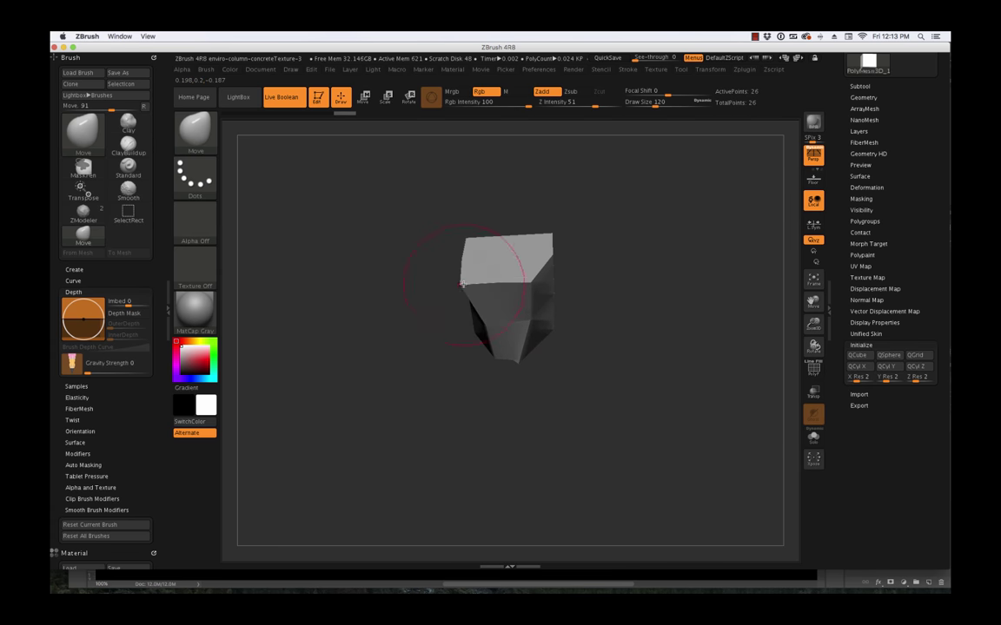
left_click_drag(467, 242, 455, 234)
mouse_move(553, 236)
left_mouse_down()
mouse_move(540, 246)
mouse_move(613, 277)
mouse_move(600, 291)
mouse_move(530, 275)
left_mouse_up()
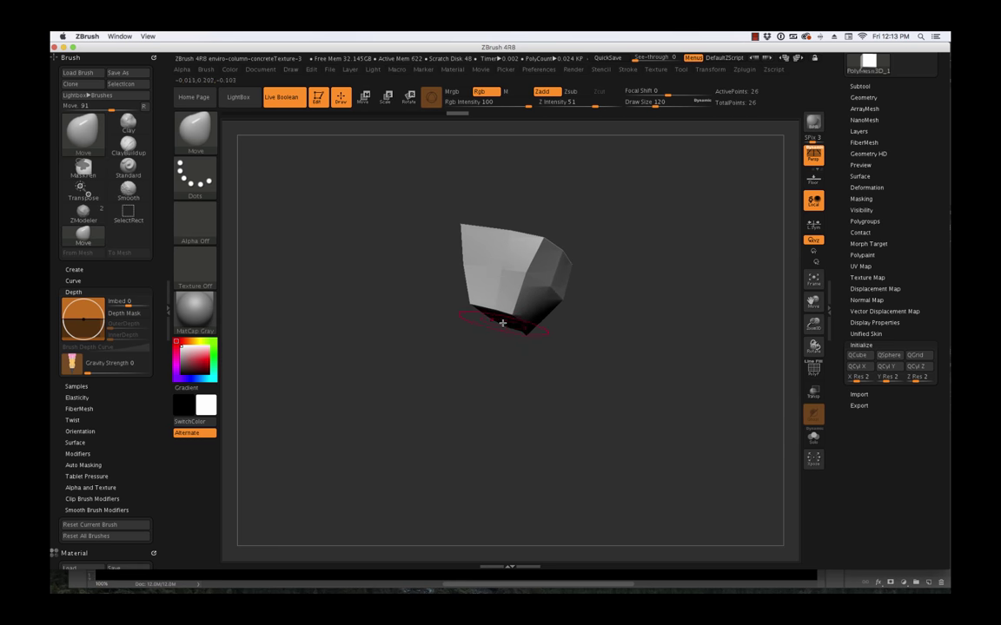
left_click_drag(508, 355, 516, 320)
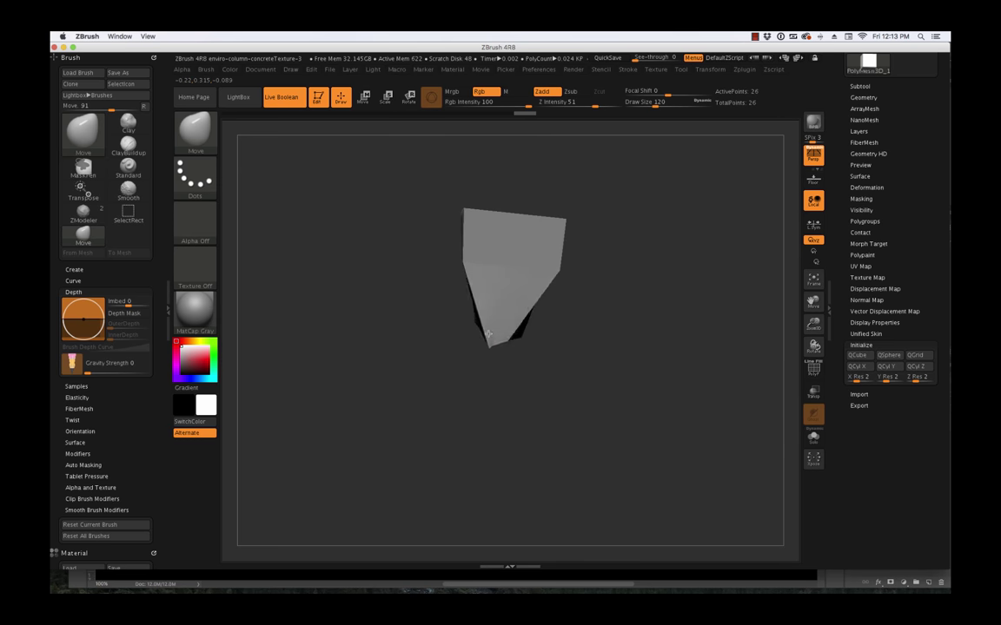
- Stretch the shard lengthwise by scaling it along the Z axis with the transform gizmo
left_click_drag(546, 366, 522, 361)
left_click(364, 98)
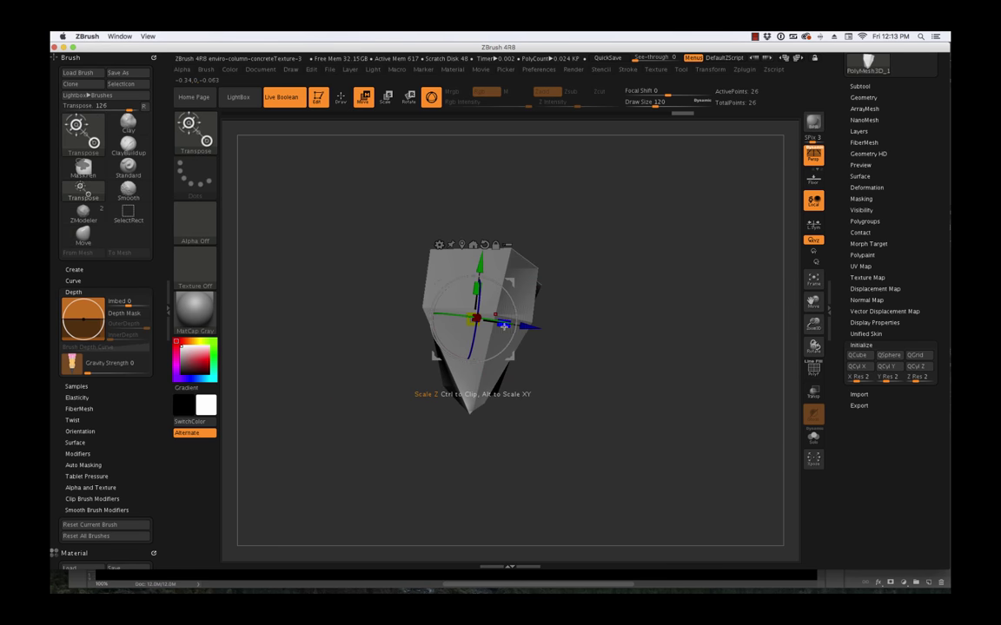
left_click_drag(504, 324, 693, 330)
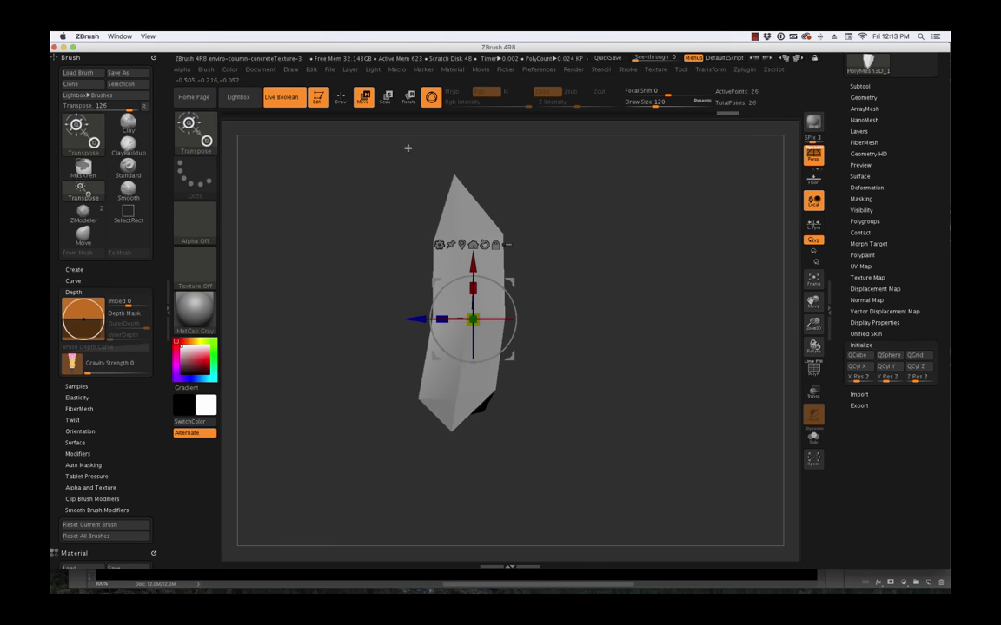
- Return to the ZModeler brush in draw mode and append the elongated shard mesh to it
key("q")
key("b")
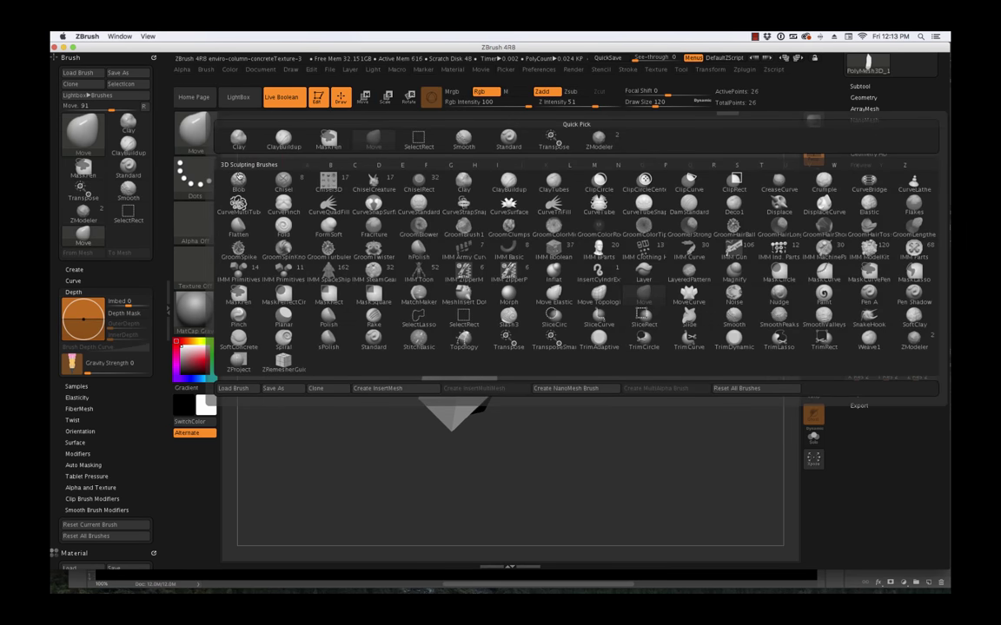
key("z")
key("m")
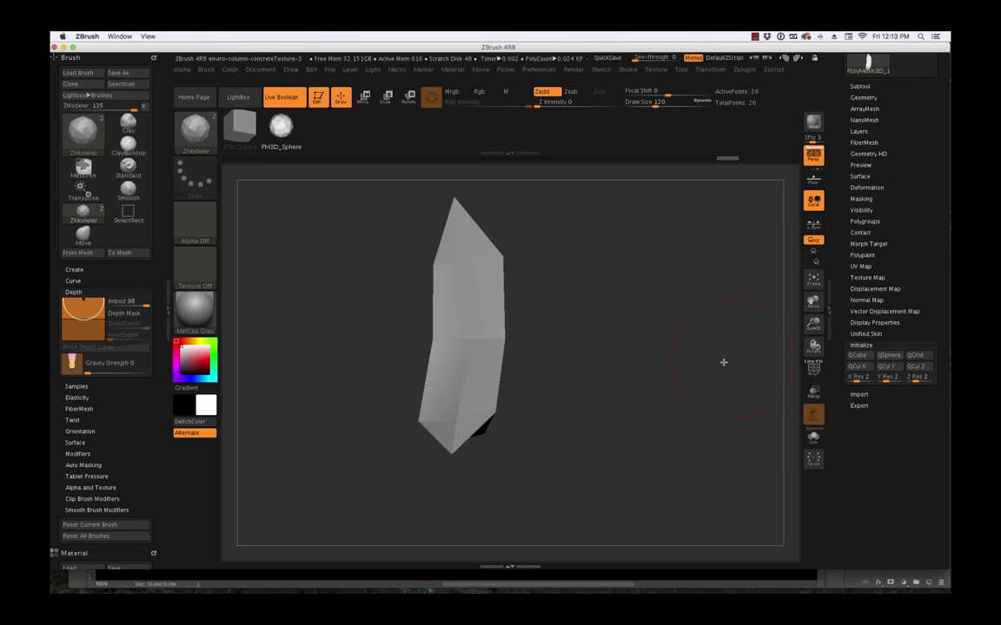
left_click_drag(638, 375, 692, 393, "alt")
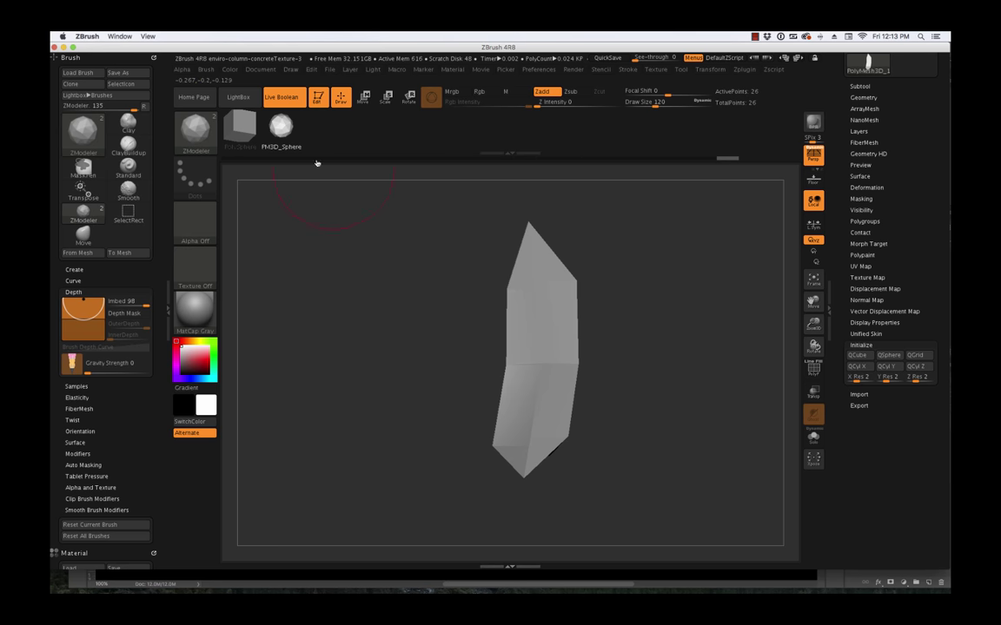
left_click(94, 252)
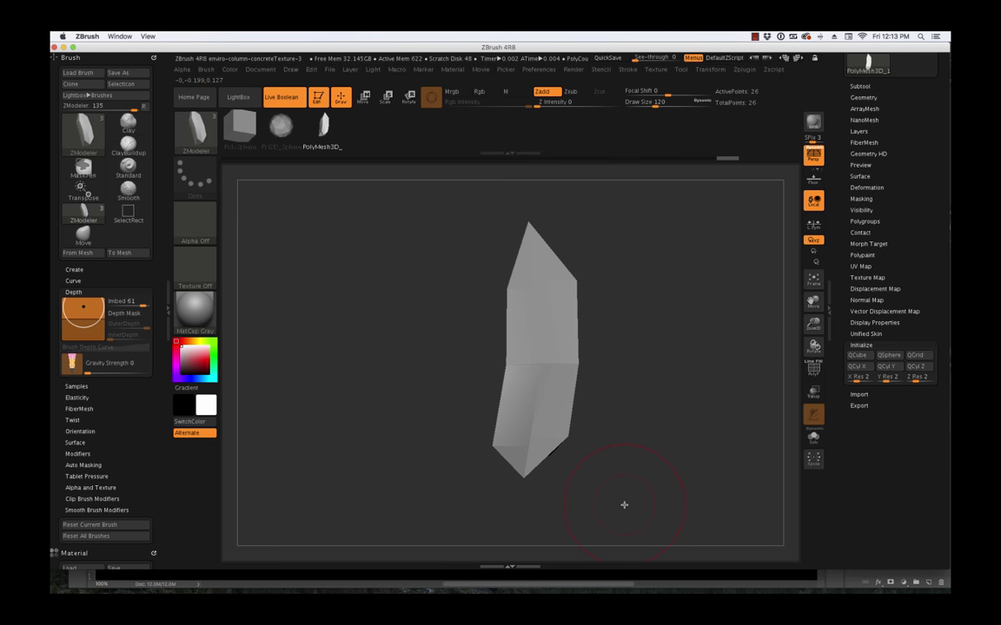
- Load the Sub column tool, show its subtool list and frame the upper end of the column
left_click_drag(910, 221, 893, 294)
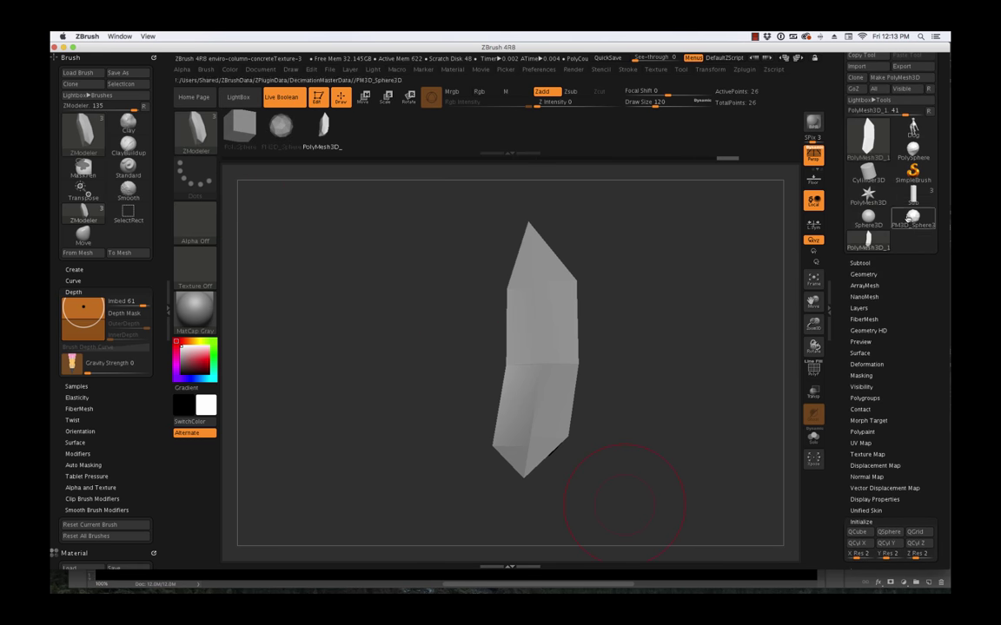
left_click(912, 196)
key("f")
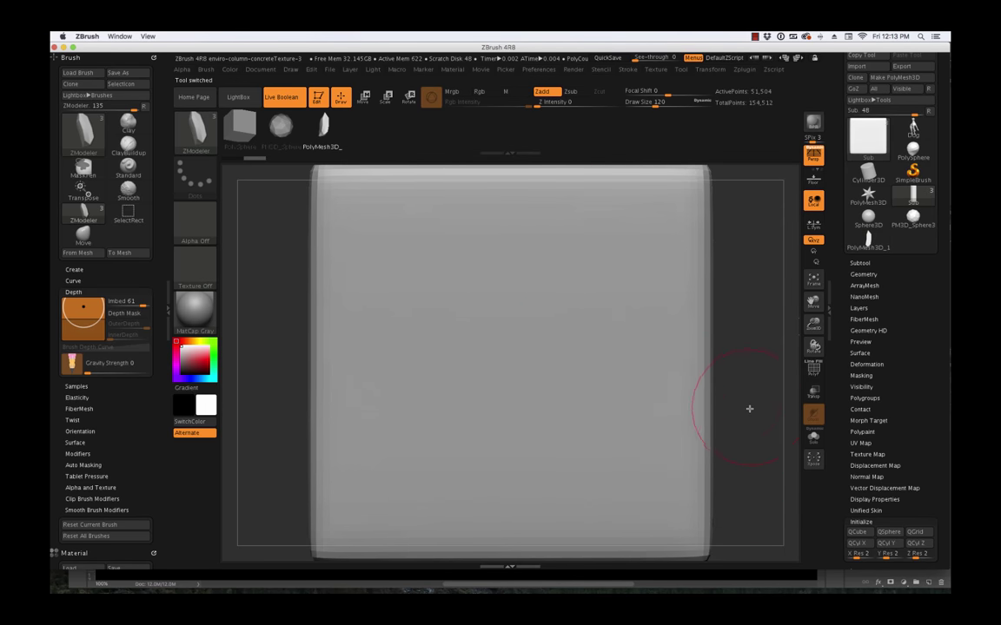
left_click_drag(748, 409, 668, 196, "alt")
left_click_drag(624, 263, 680, 361)
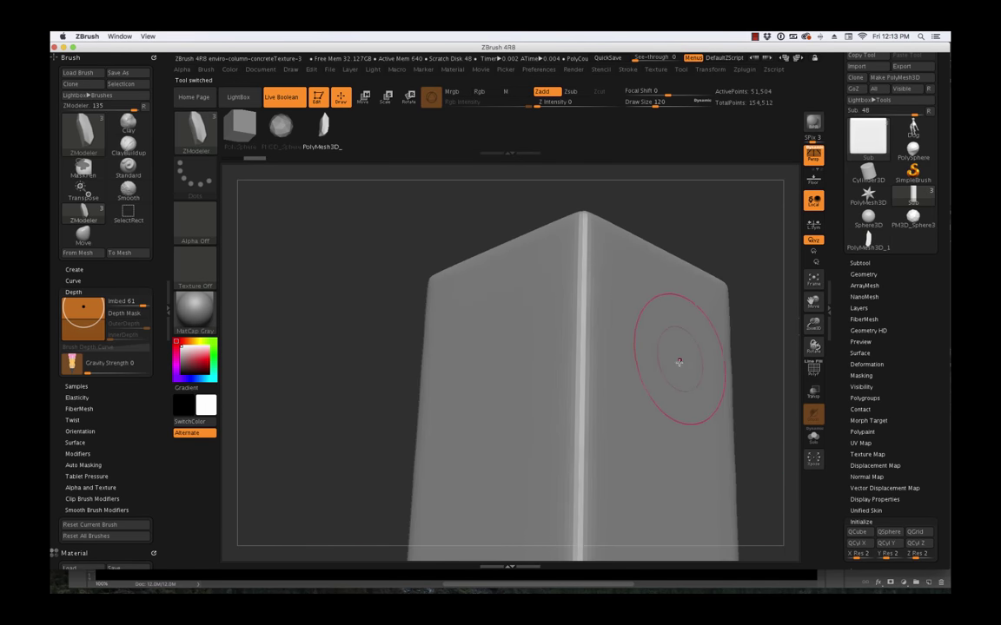
left_click_drag(732, 281, 614, 226, "alt")
left_click_drag(614, 250, 733, 318)
left_click(860, 262)
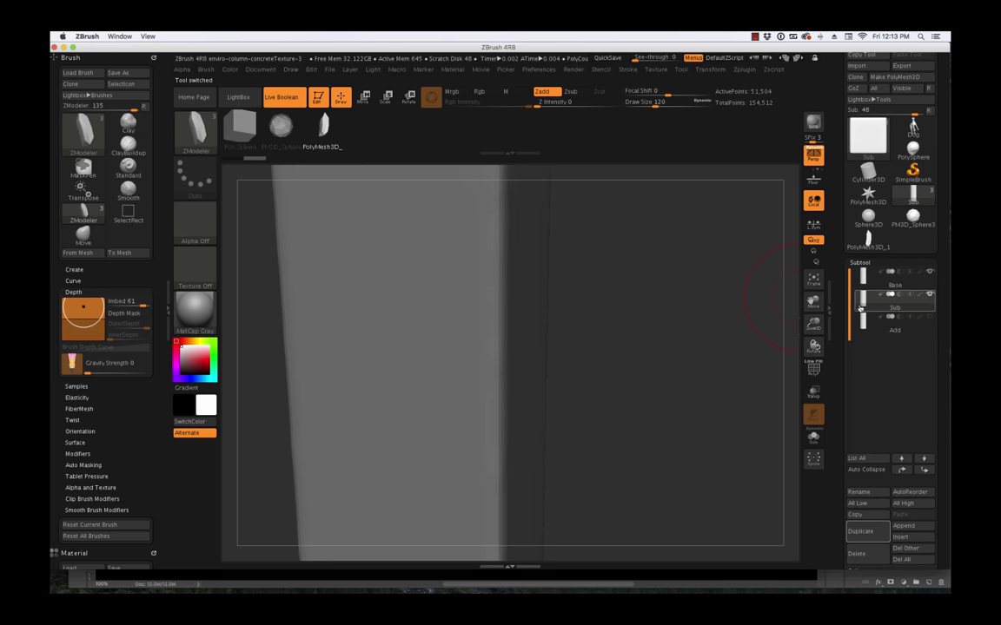
mouse_move(872, 308)
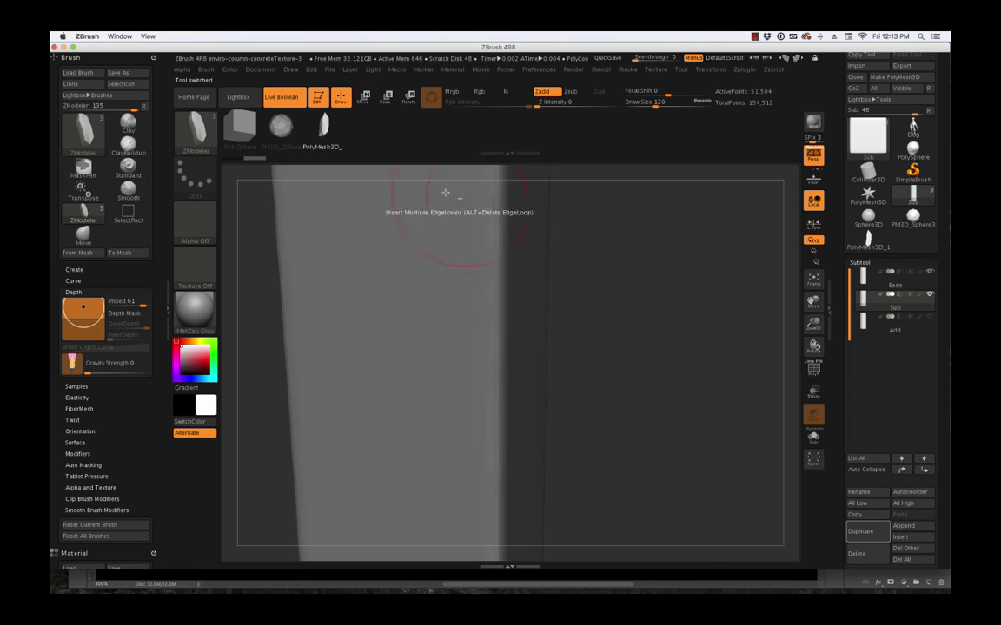
mouse_move(662, 342)
left_mouse_down("alt")
mouse_move(719, 349)
mouse_move(712, 407)
mouse_move(678, 388)
left_mouse_up("alt")
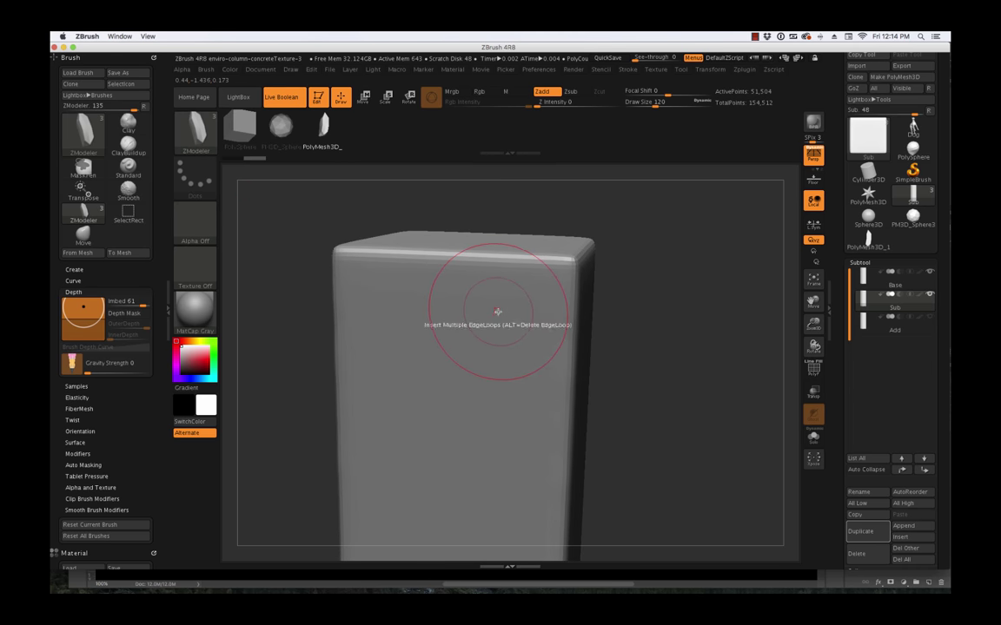
- Set the Insert NanoMesh polygon action to target All Polygons and insert the shard across the column
key("space")
key("space")
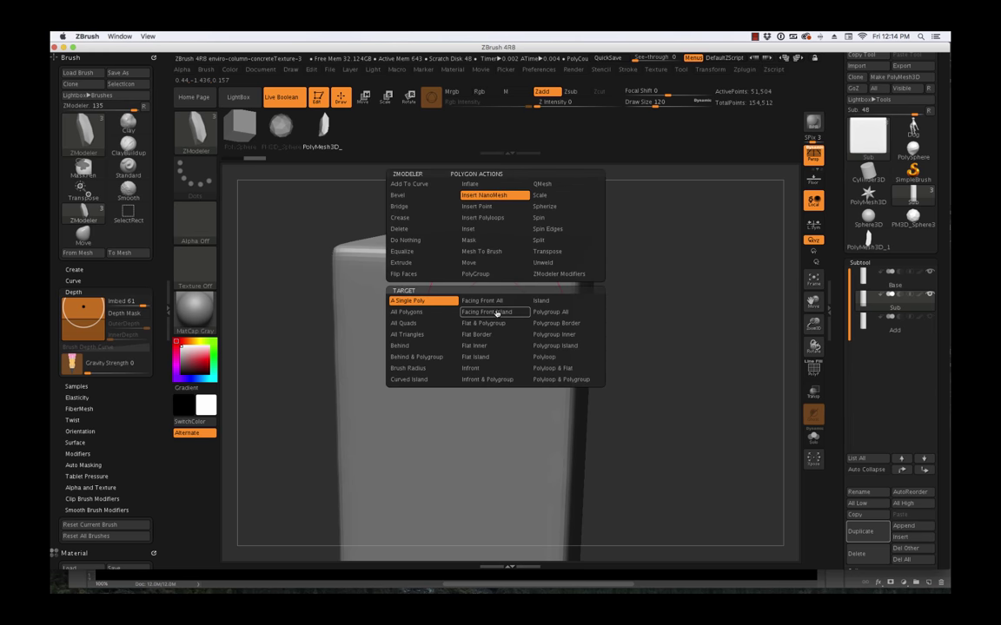
left_click(424, 314)
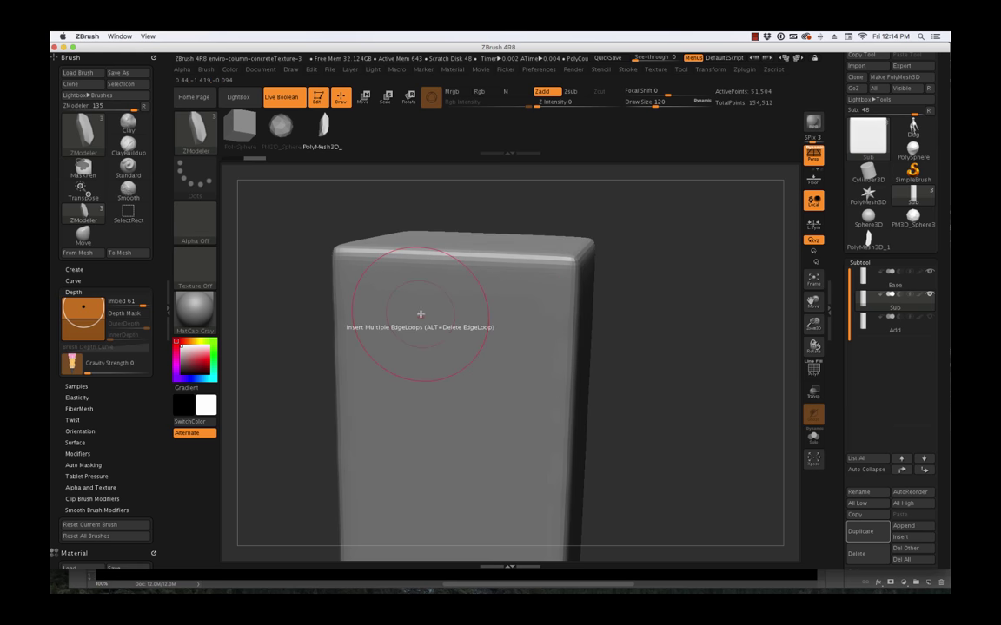
left_click_drag(487, 306, 507, 411)
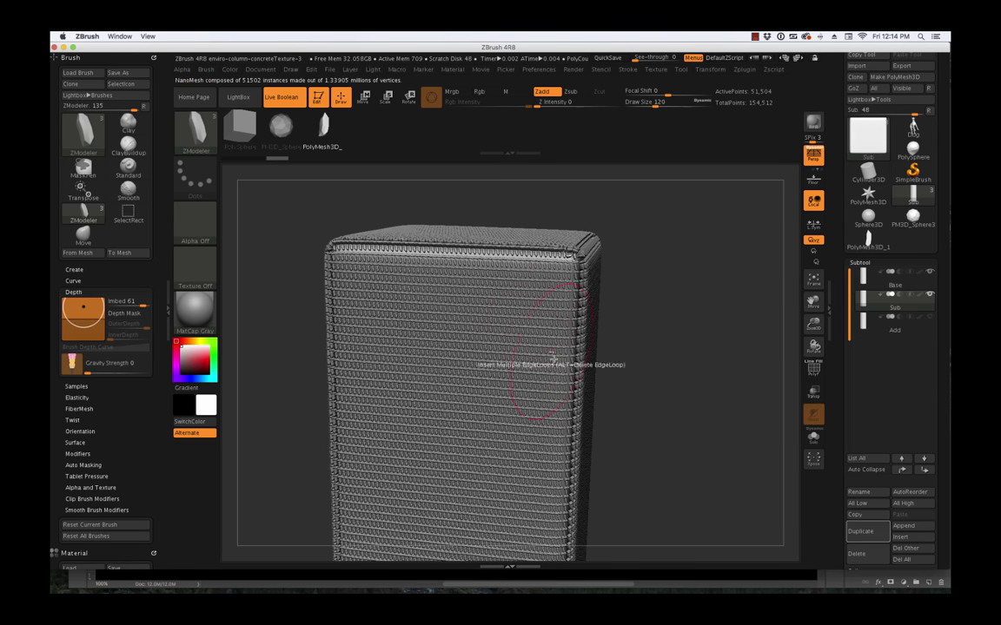
- Undo the shard insertion and insert the PM3D_Sphere NanoMesh across all the column's polygons instead
key("ctrl+z")
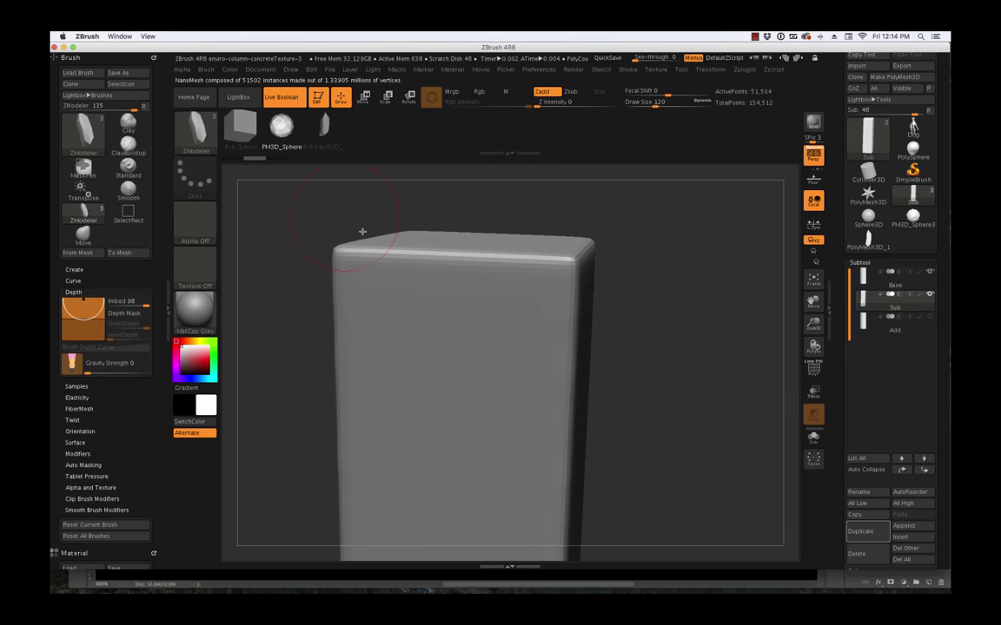
left_click_drag(476, 317, 509, 393)
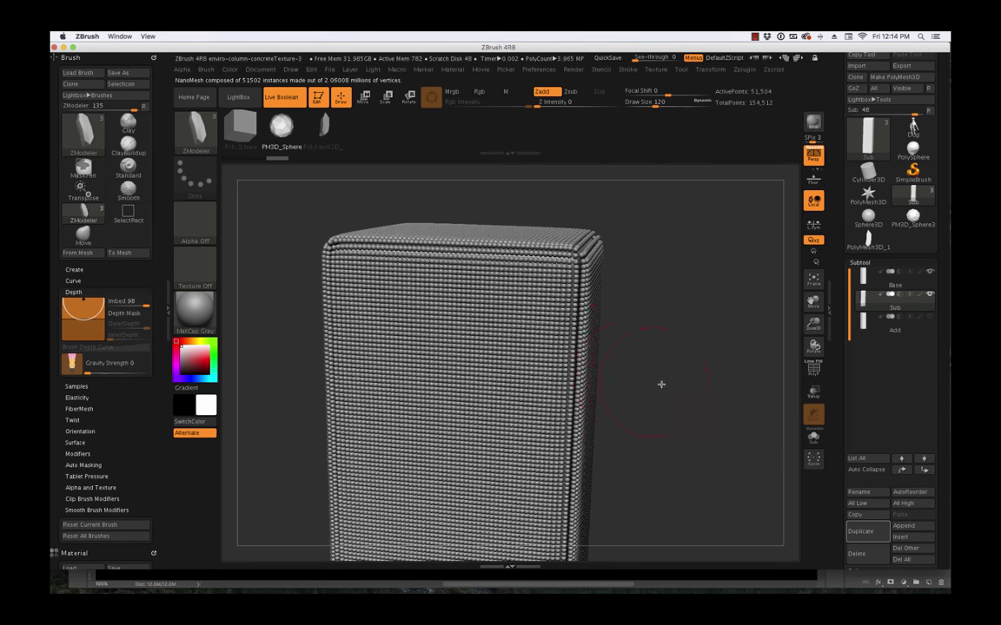
- Undo the sphere insertion and reinsert the sphere NanoMesh across all the column's polygons with the brush depth Imbed at -2
left_click_drag(661, 384, 494, 296)
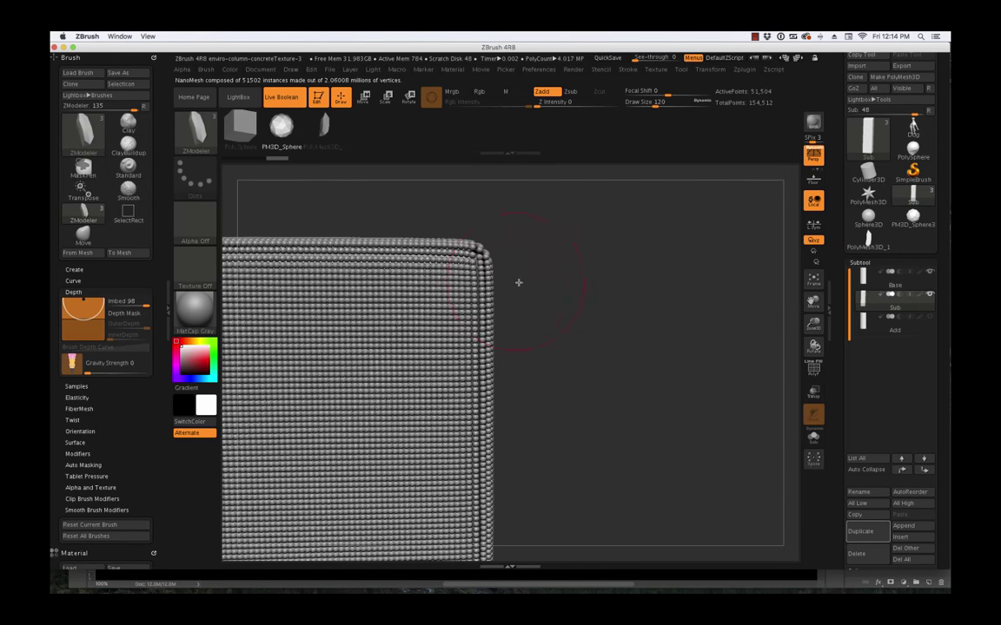
key("ctrl+z")
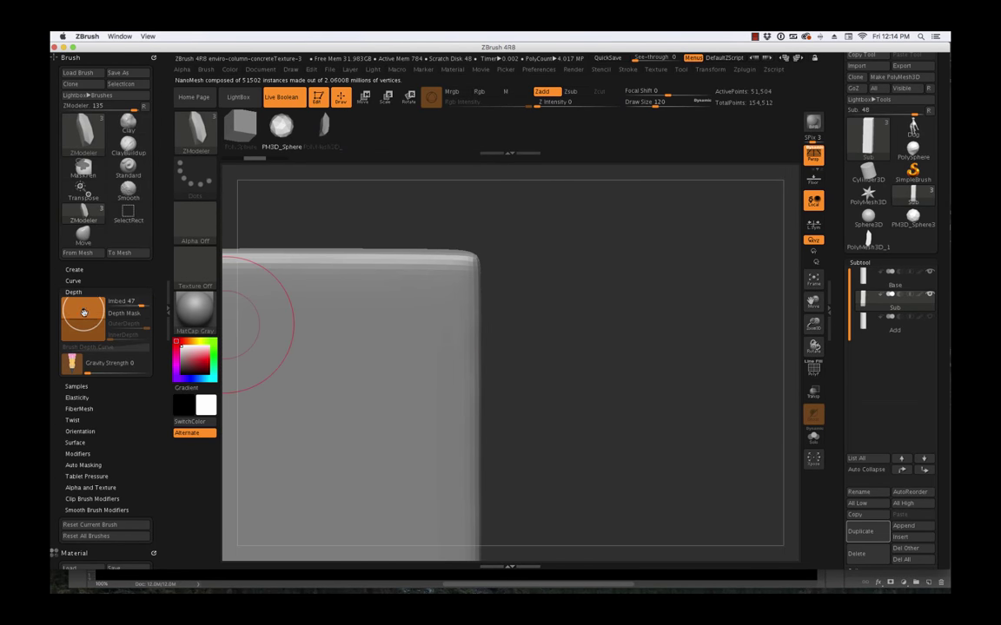
left_click_drag(83, 313, 84, 324)
mouse_move(629, 378)
left_mouse_down()
mouse_move(630, 387)
mouse_move(556, 336)
left_mouse_up()
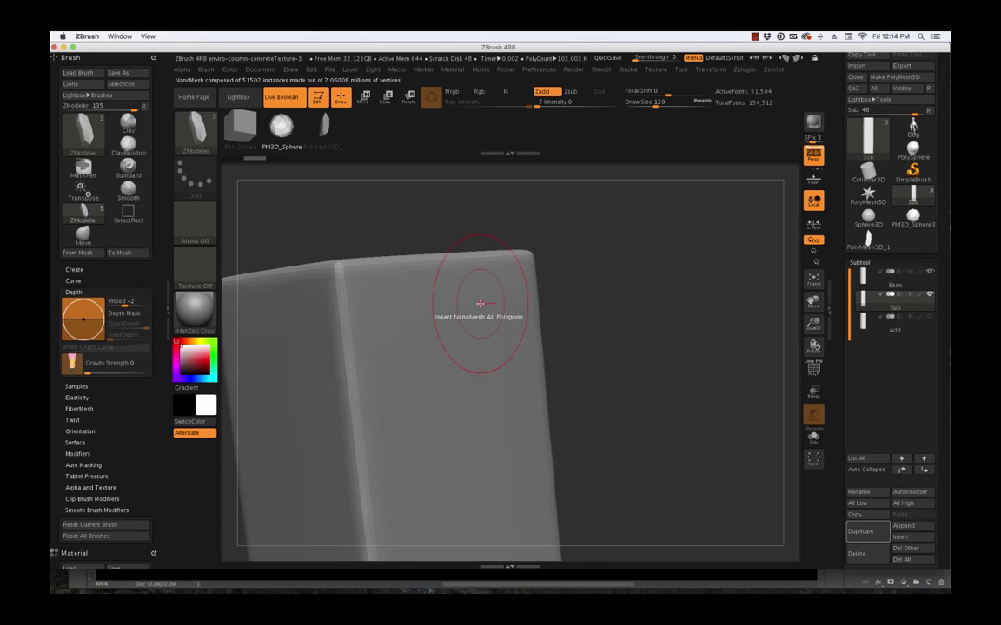
left_click_drag(479, 304, 496, 335)
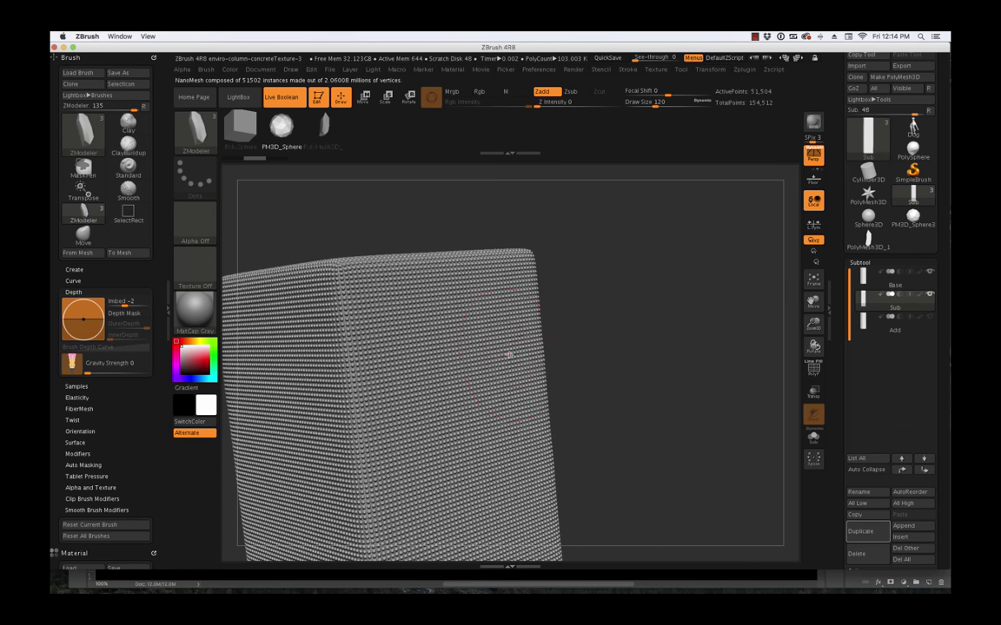
left_click_drag(681, 425, 711, 403)
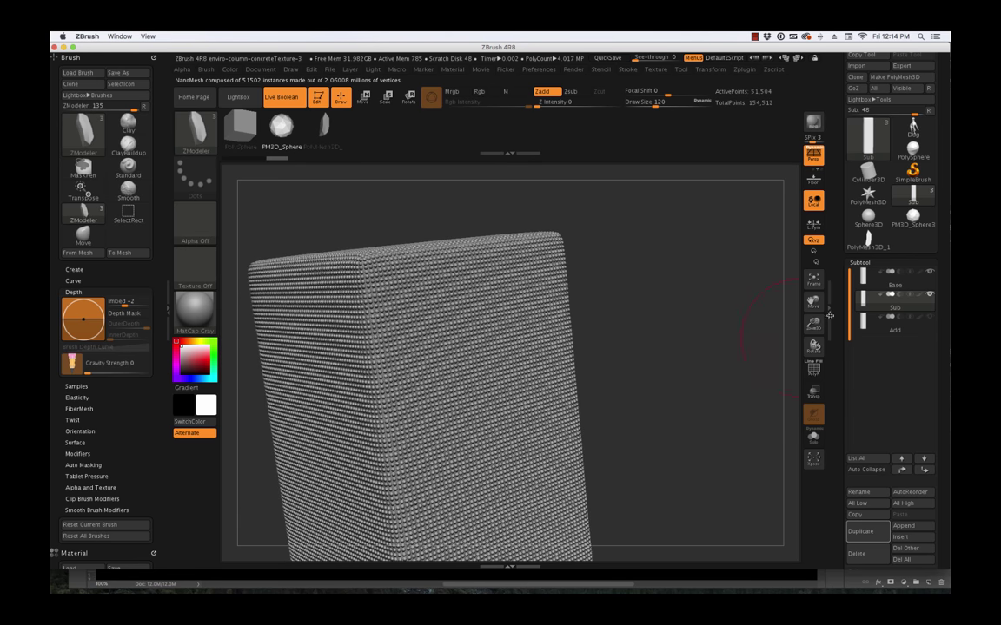
- Undo the sphere insertion and insert the NanoMesh spheres at a much smaller size across all the column's polygons
key("ctrl+z")
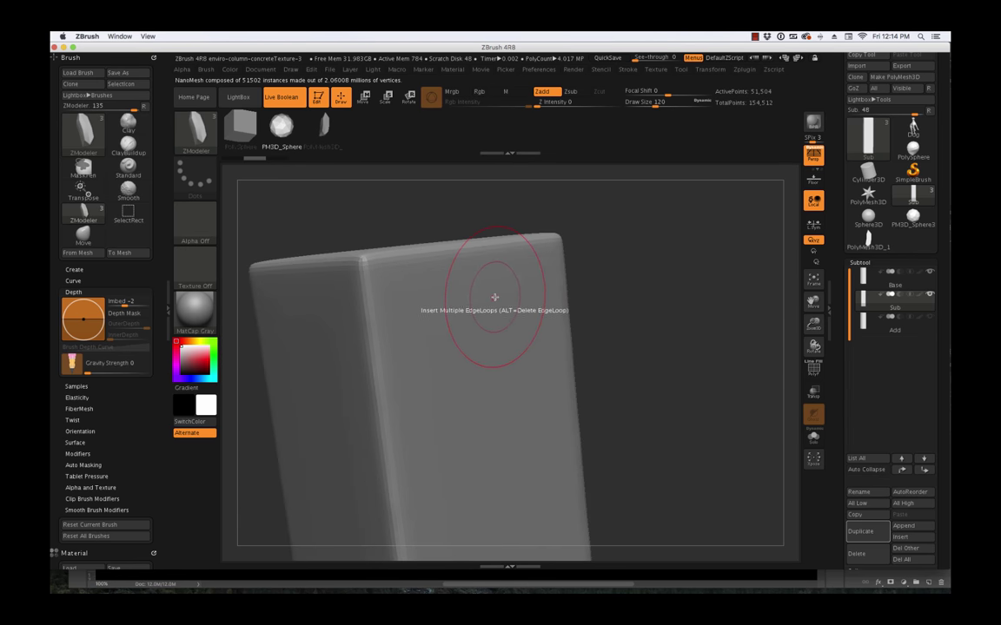
key("ctrl+z")
mouse_move(656, 362)
left_mouse_down()
mouse_move(685, 363)
mouse_move(611, 361)
left_mouse_up()
key("ctrl+z")
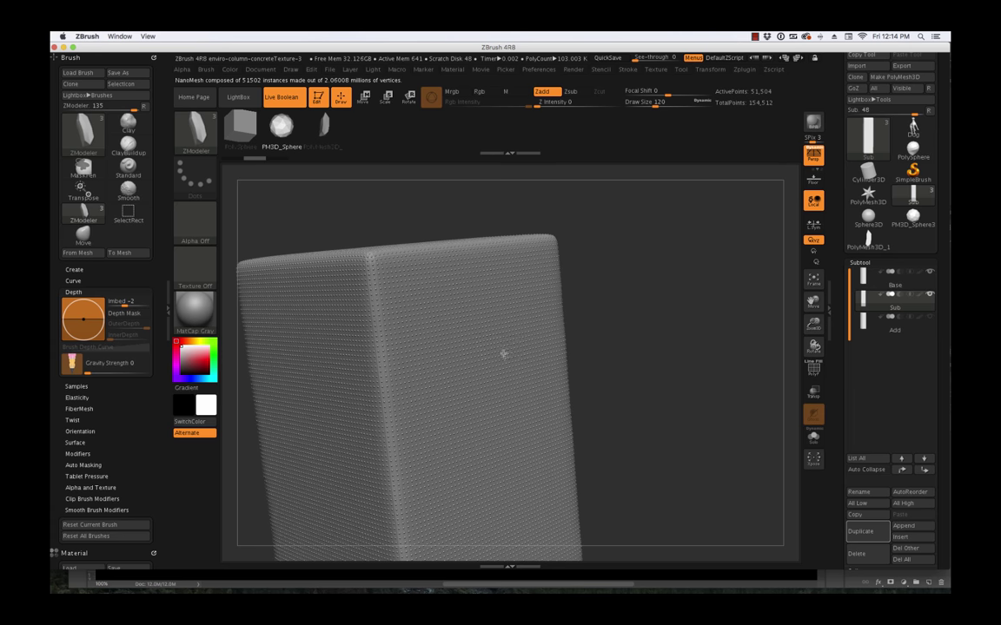
- Set the Sub subtool's Live Boolean operation to intersection, comparing it with subtraction on the column's surface
left_click(901, 296)
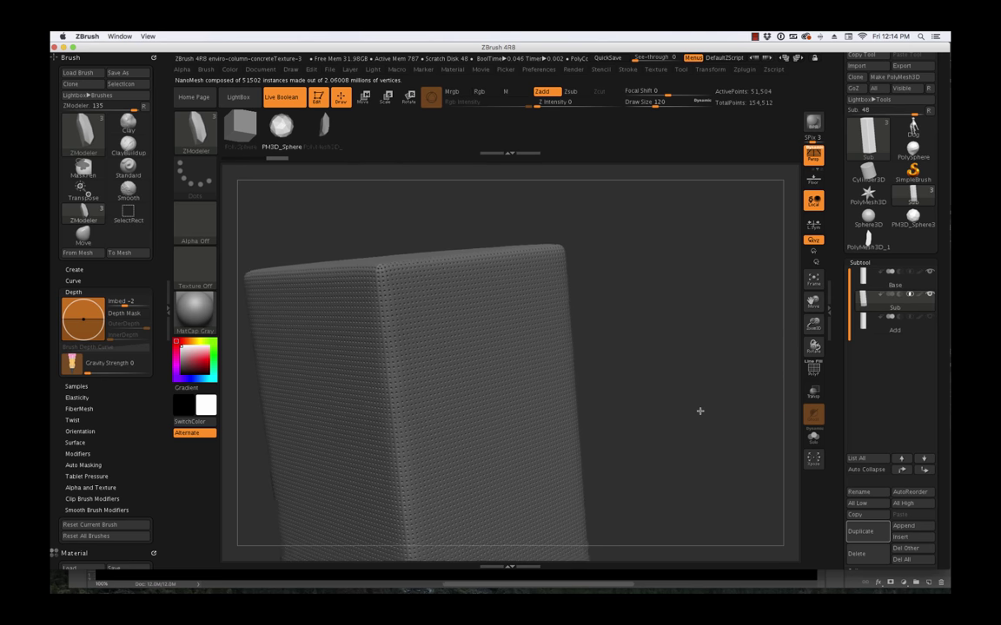
left_click_drag(739, 397, 745, 370, "alt")
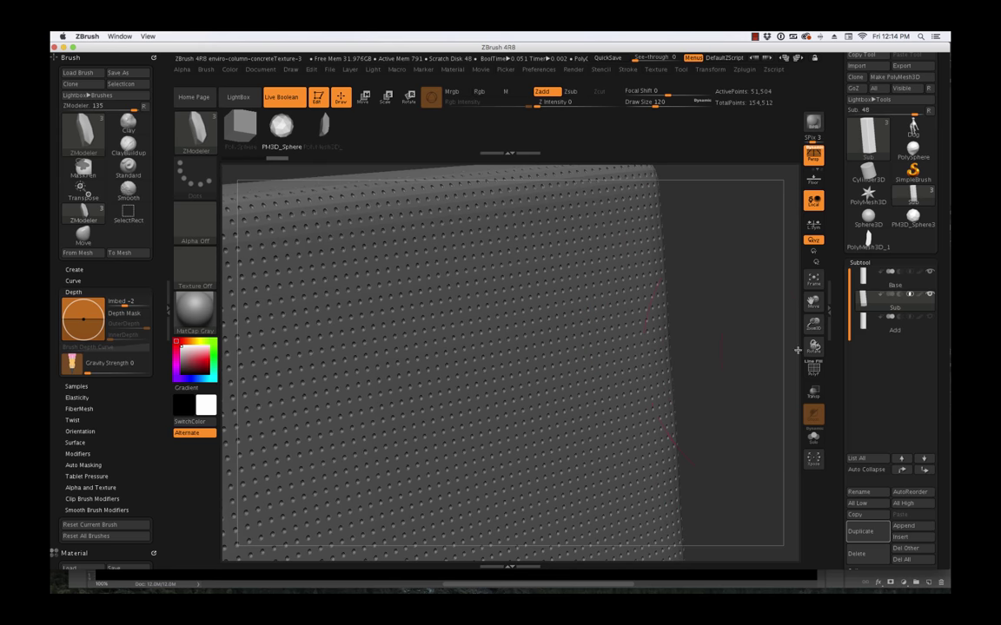
mouse_move(910, 298)
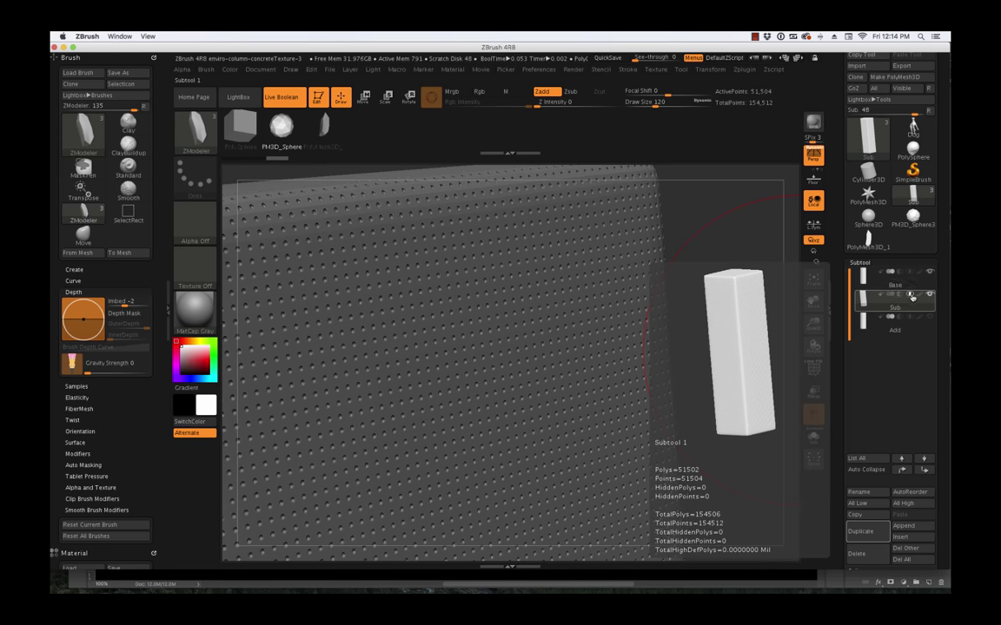
left_click_drag(732, 355, 749, 363)
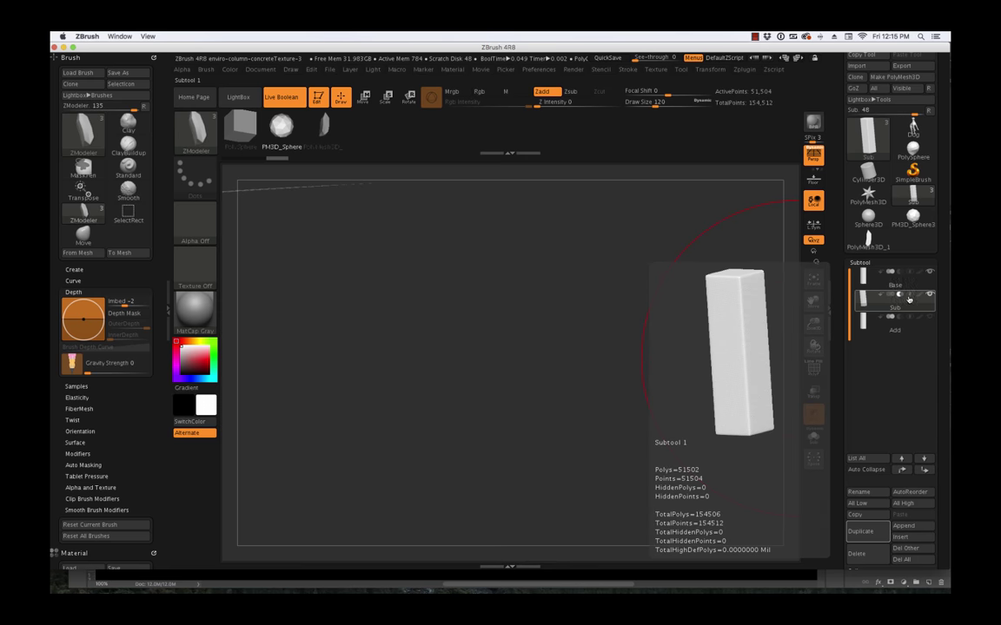
left_click_drag(731, 355, 695, 343)
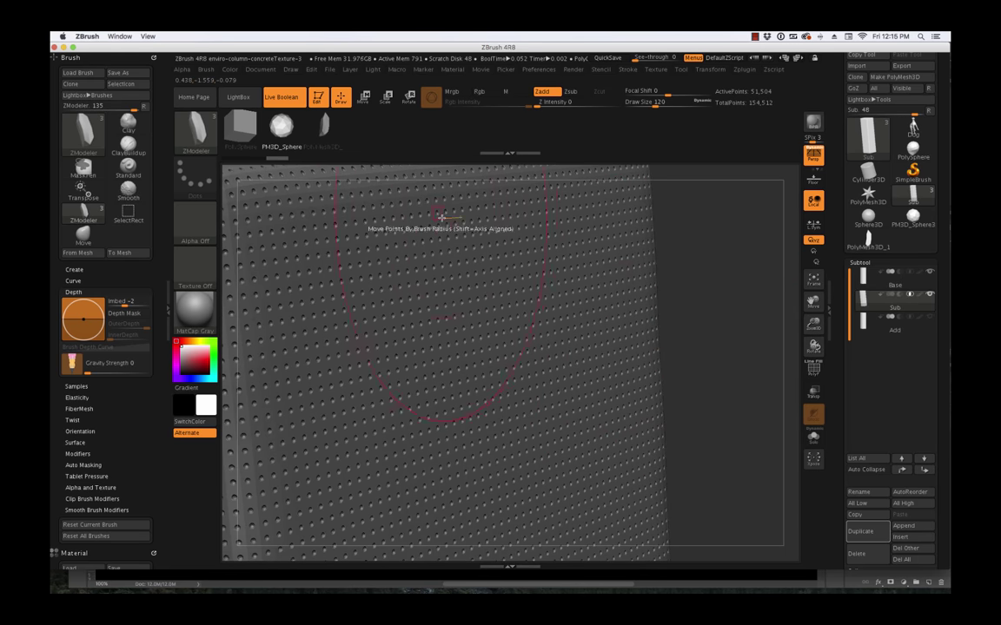
- Vary the NanoMesh spheres' proportions with a width variation of 12, length variation of 53 and height variation of 38
left_click(858, 262)
left_click(864, 296)
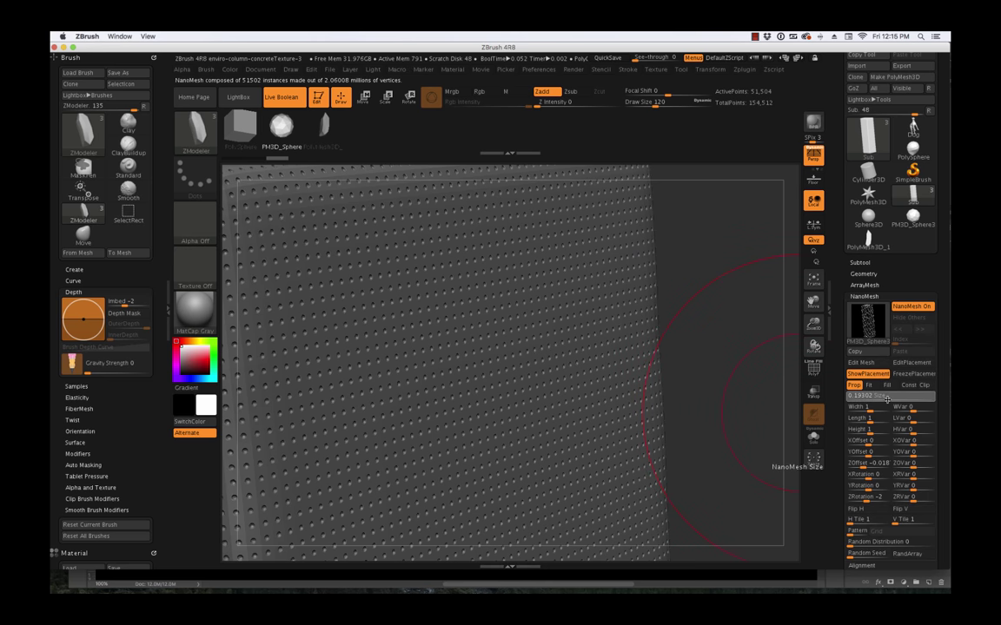
left_click_drag(884, 398, 889, 398)
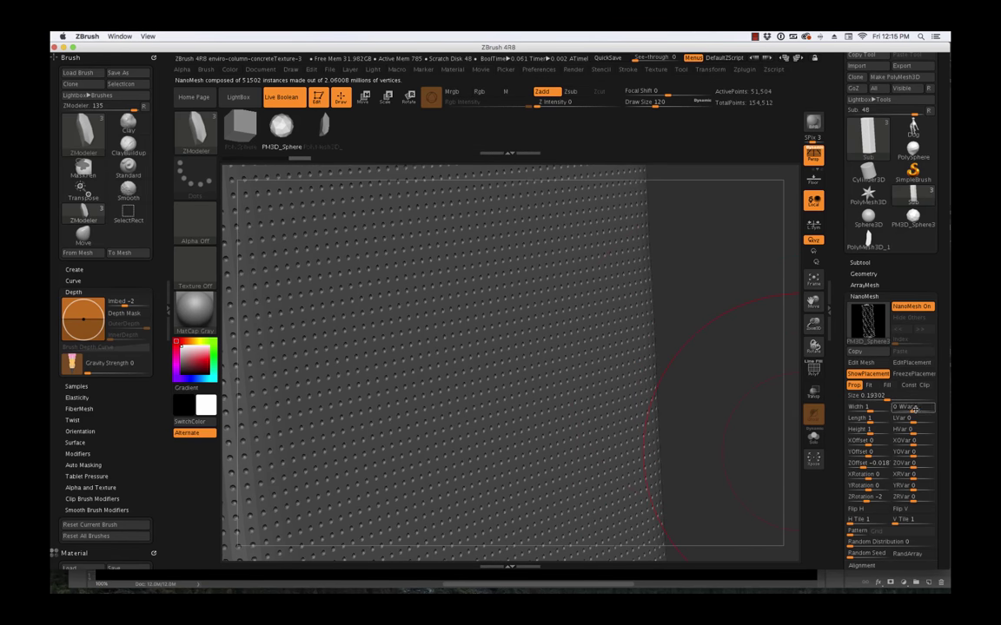
left_click_drag(932, 408, 919, 437)
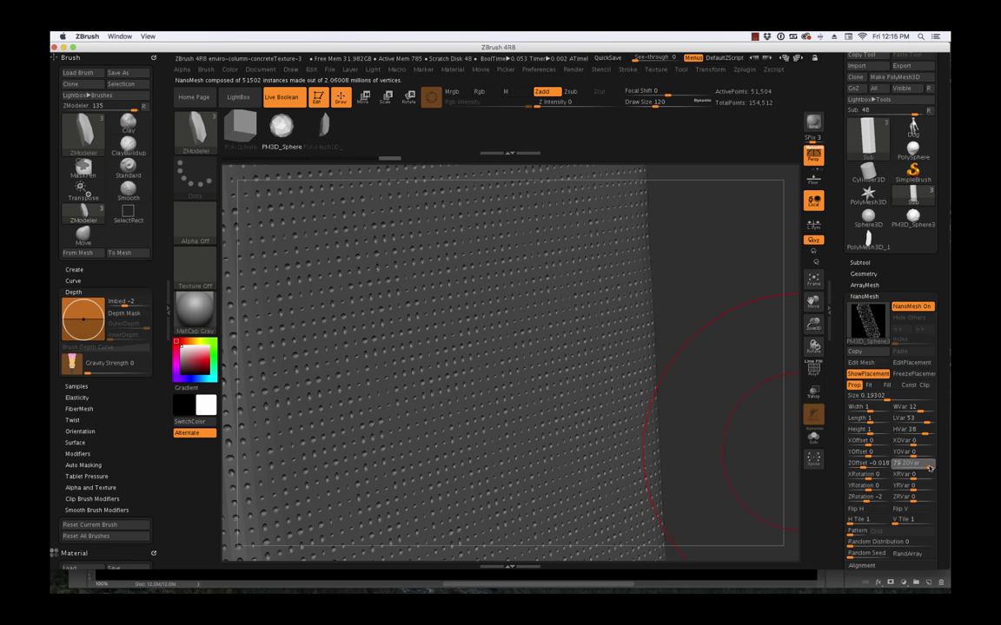
- Set the NanoMesh XOffset to 0.0458 and YOffset to 0.0178, with X, Y and Z offset variations of 49, 65 and 57
left_click_drag(922, 473, 922, 472)
left_click_drag(869, 455, 873, 455)
left_click_drag(871, 444, 875, 444)
left_click(925, 445)
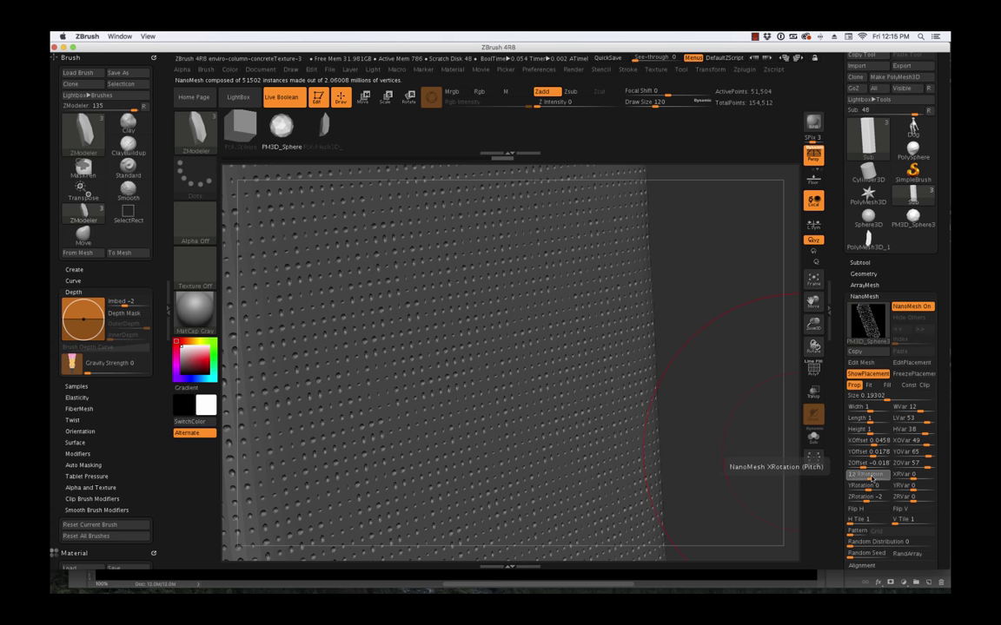
- Set the NanoMesh X and Y rotations to 27, with X, Y and Z rotation variations of 38, 100 and 84
left_click_drag(869, 477, 916, 481)
left_click(930, 491)
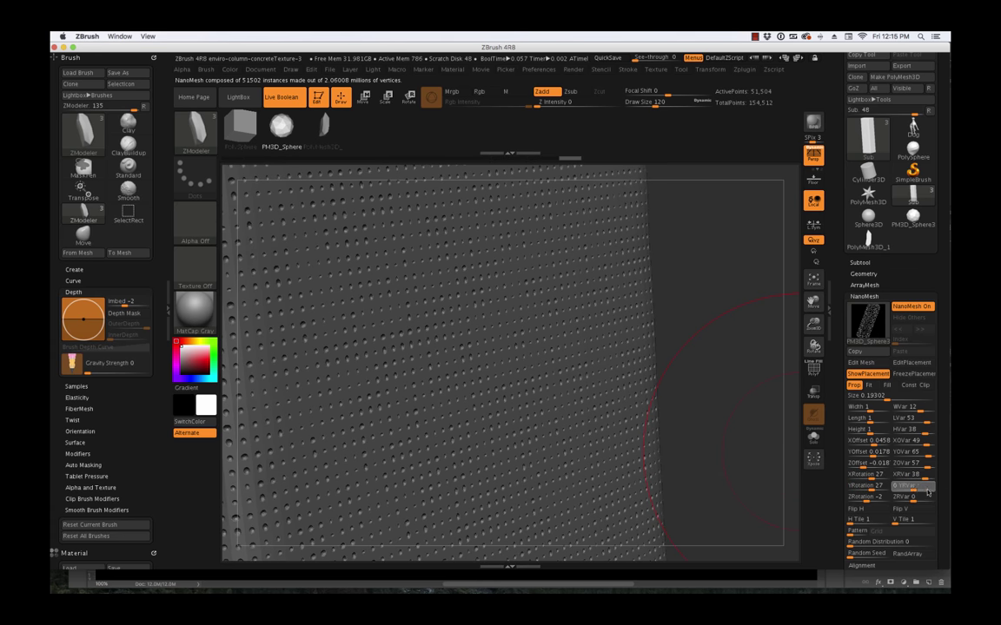
left_click_drag(914, 502, 929, 501)
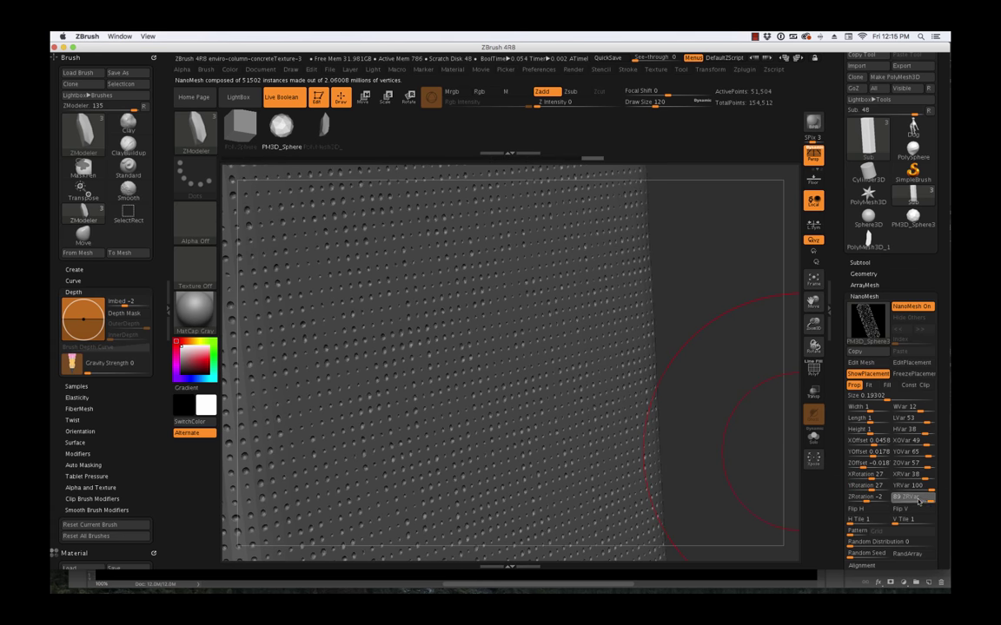
left_click_drag(719, 443, 707, 507)
- Raise the NanoMesh Random Distribution to 6.73214 so the spheres scatter densely over the column
scroll(860, 417, "down", 3)
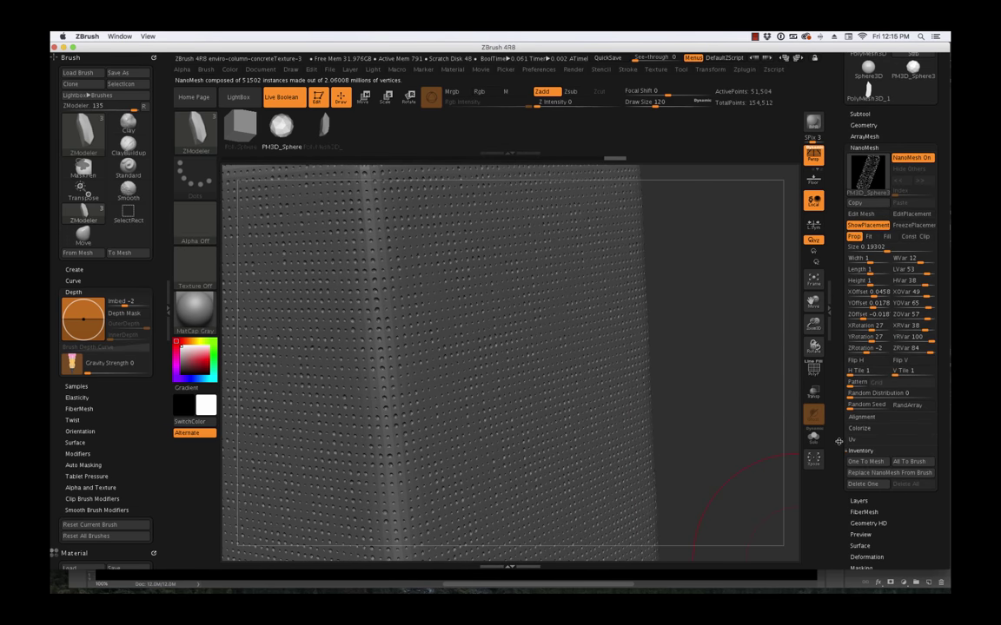
left_click_drag(852, 393, 866, 394)
left_click_drag(730, 419, 720, 441, "alt")
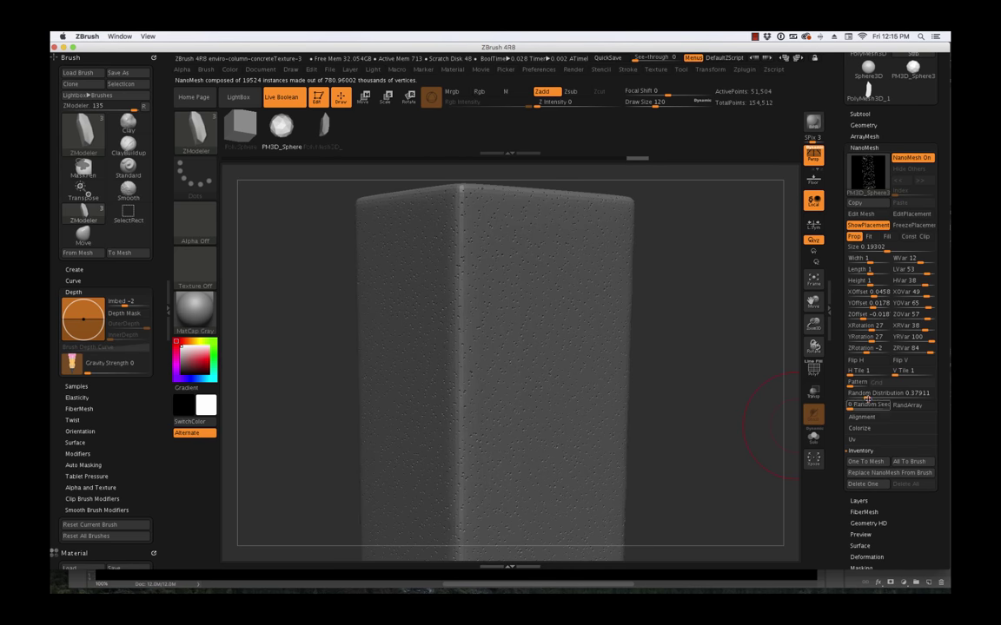
left_click_drag(867, 396, 880, 396)
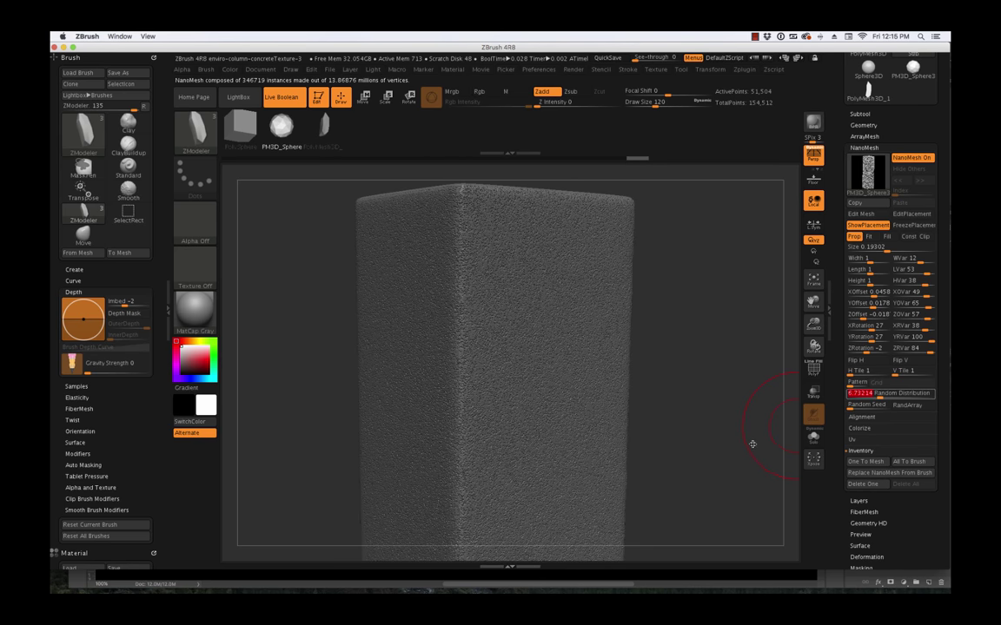
left_click_drag(770, 478, 764, 429, "alt")
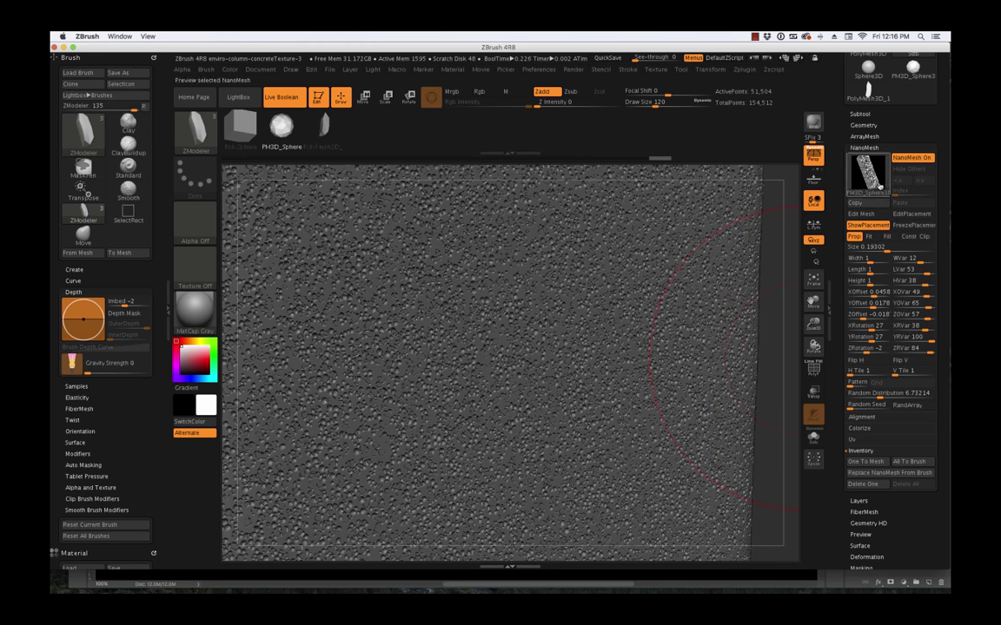
- Switch the Sub subtool's Live Boolean operation to subtraction and activate move mode with the whole column in view
left_click(863, 148)
left_click(860, 115)
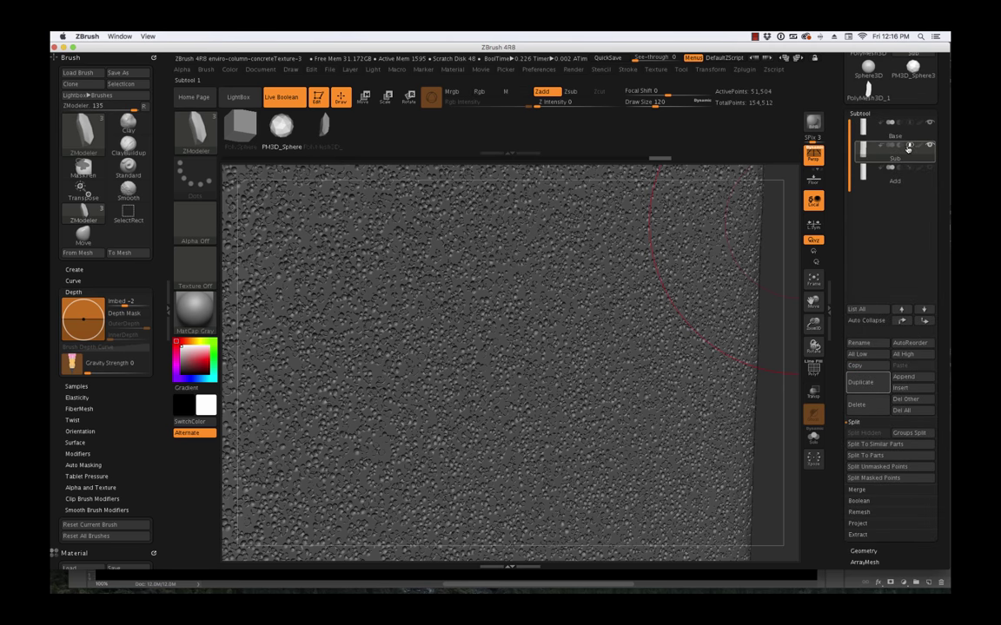
mouse_move(909, 148)
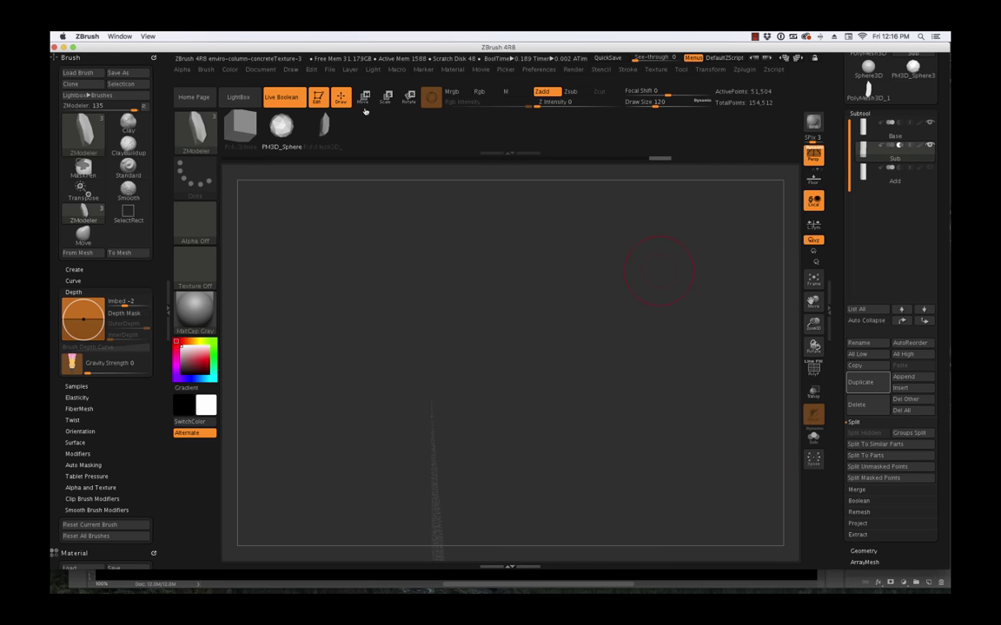
key("w")
left_click_drag(727, 431, 702, 283, "alt")
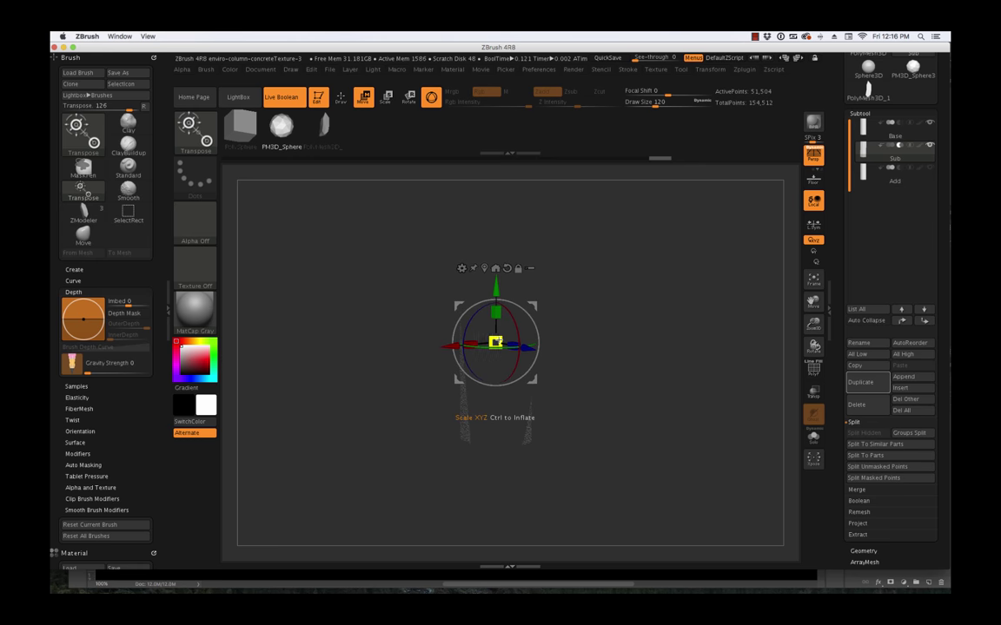
- Turn off ShowPlacement for the Sub subtool's NanoMesh and inspect the subtracted texture near the column's upper end
left_click(860, 113)
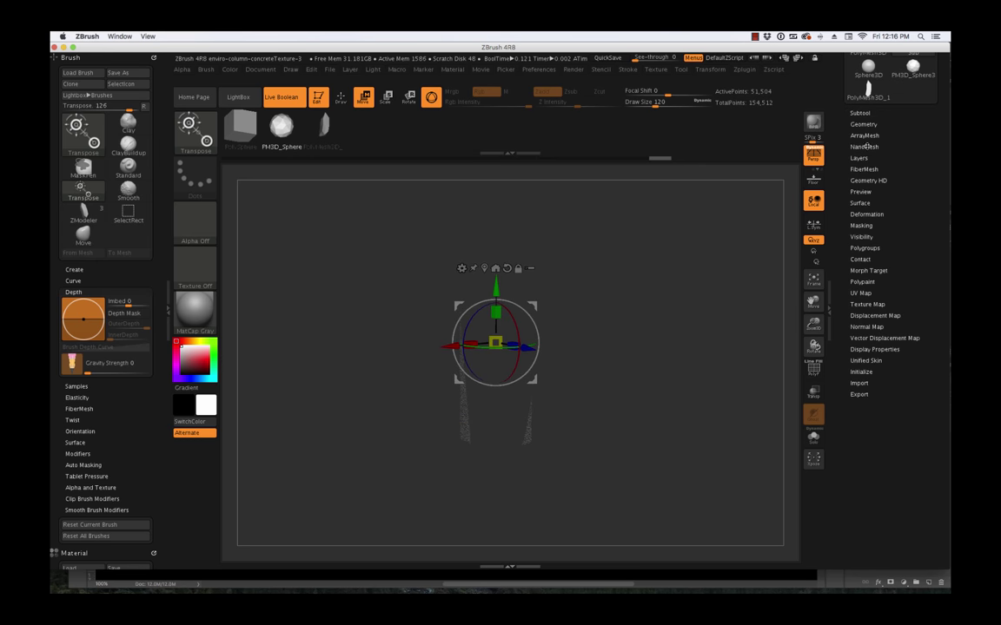
left_click(864, 146)
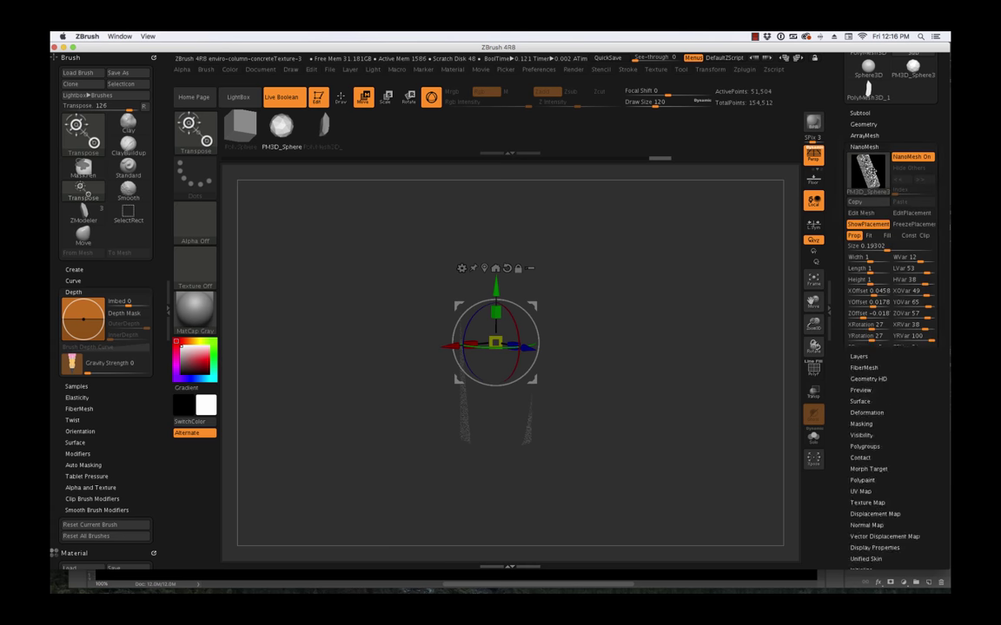
left_click(869, 225)
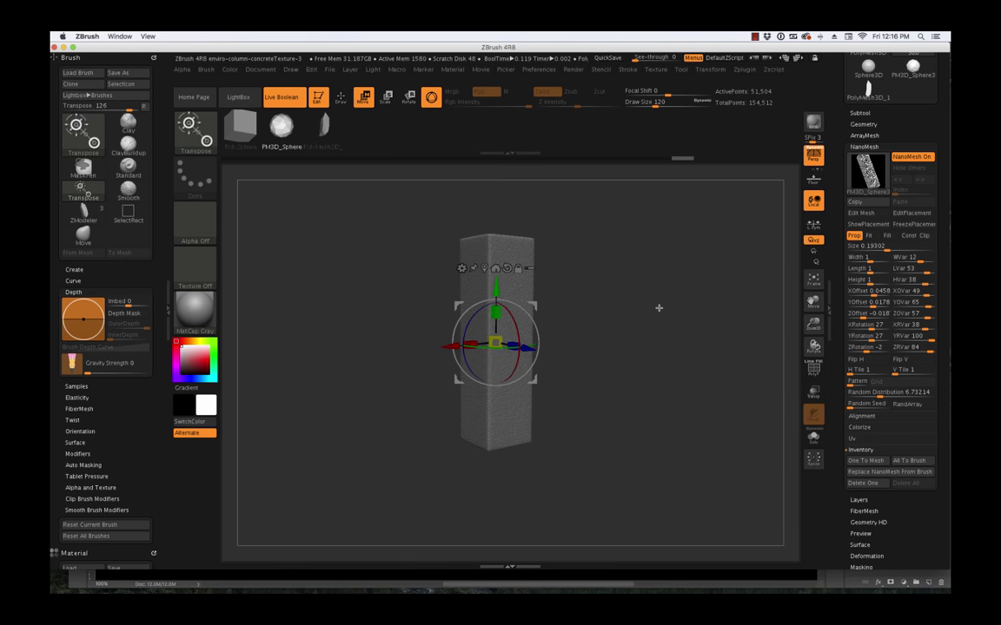
left_click_drag(714, 371, 725, 294, "alt")
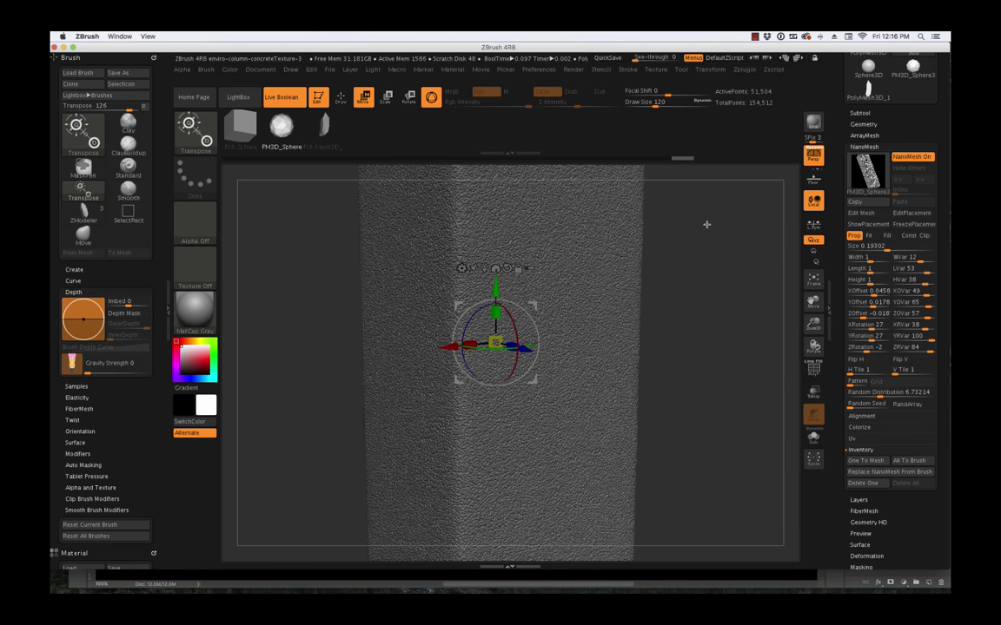
left_click_drag(706, 223, 681, 407)
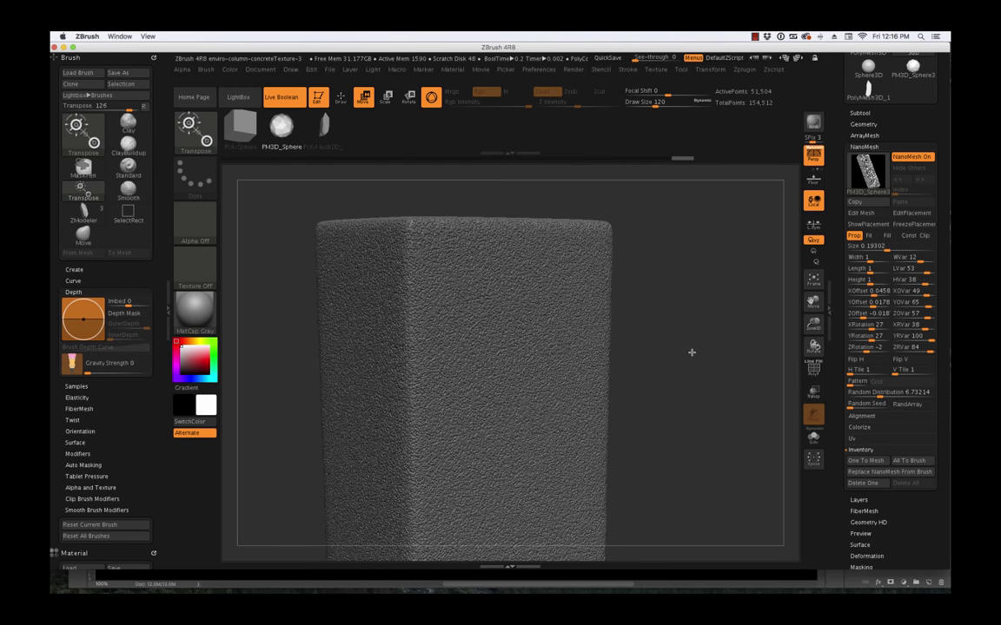
scroll(721, 383, "up", 5)
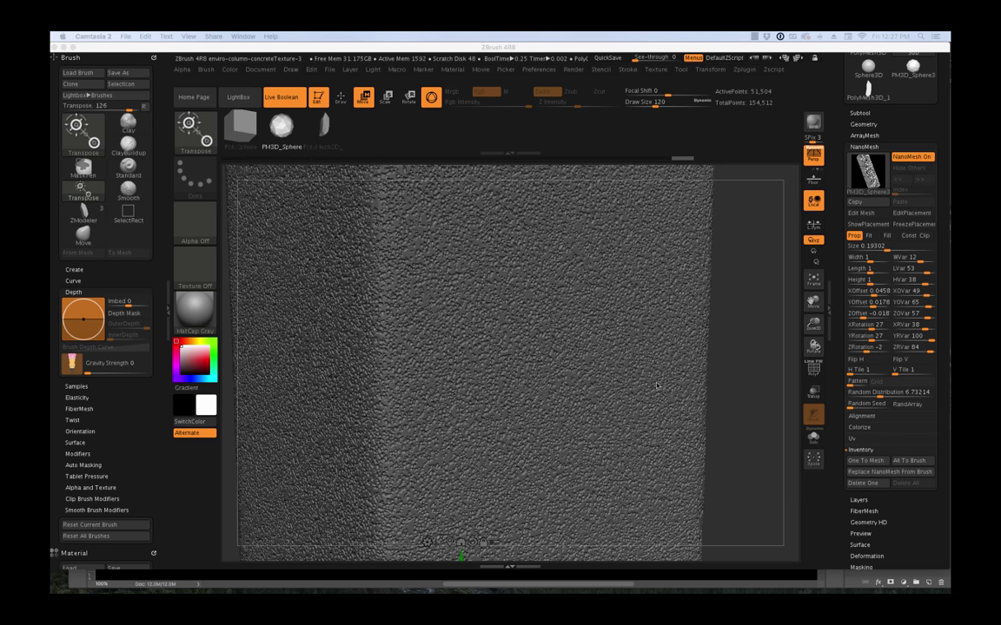
- Duplicate the Sub subtool and rename the copy Add
left_click(860, 113)
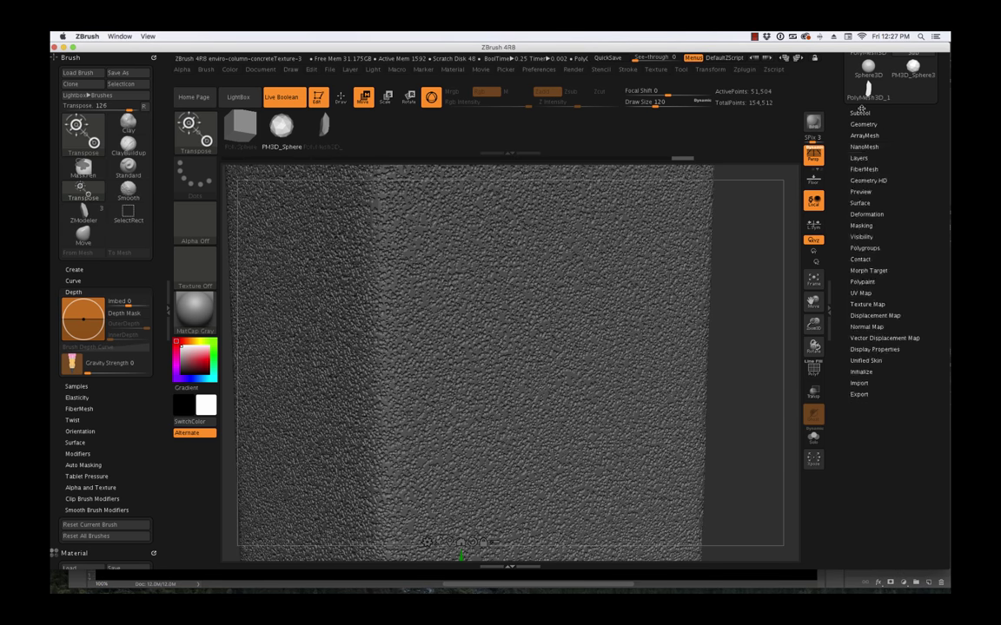
mouse_move(895, 181)
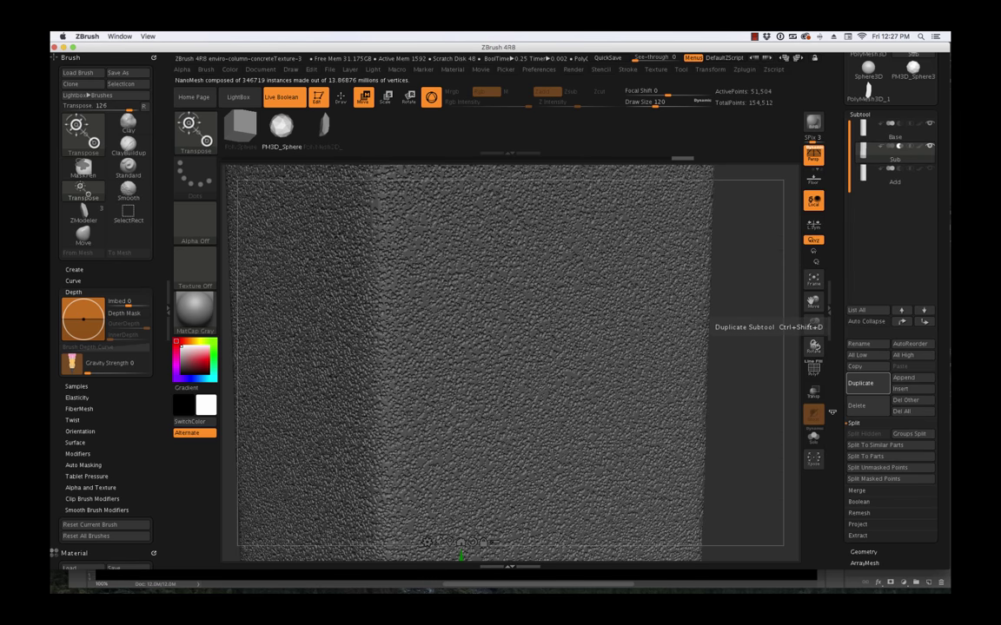
left_click(860, 383)
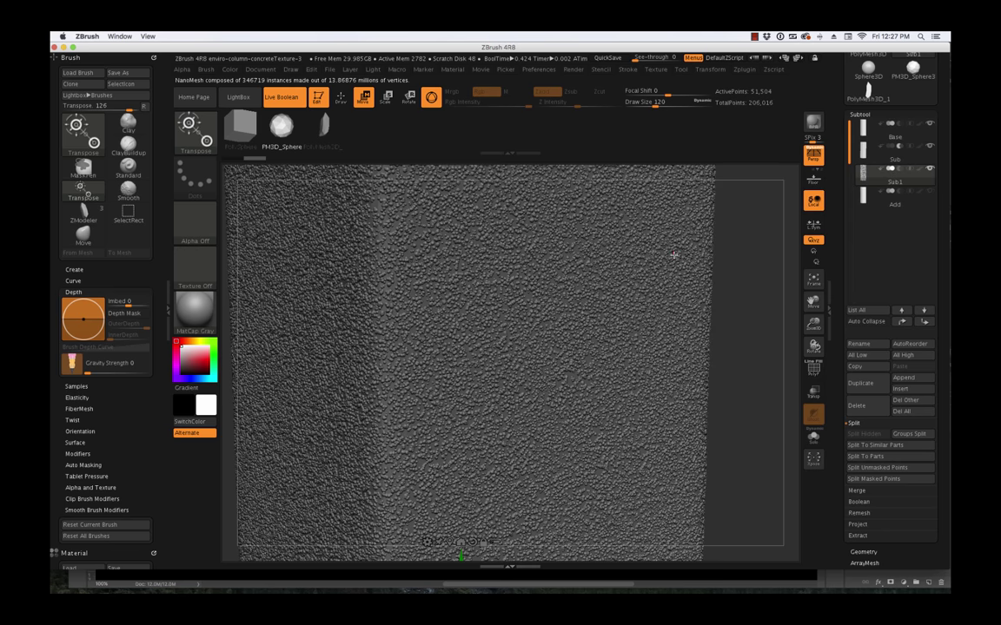
left_click(865, 345)
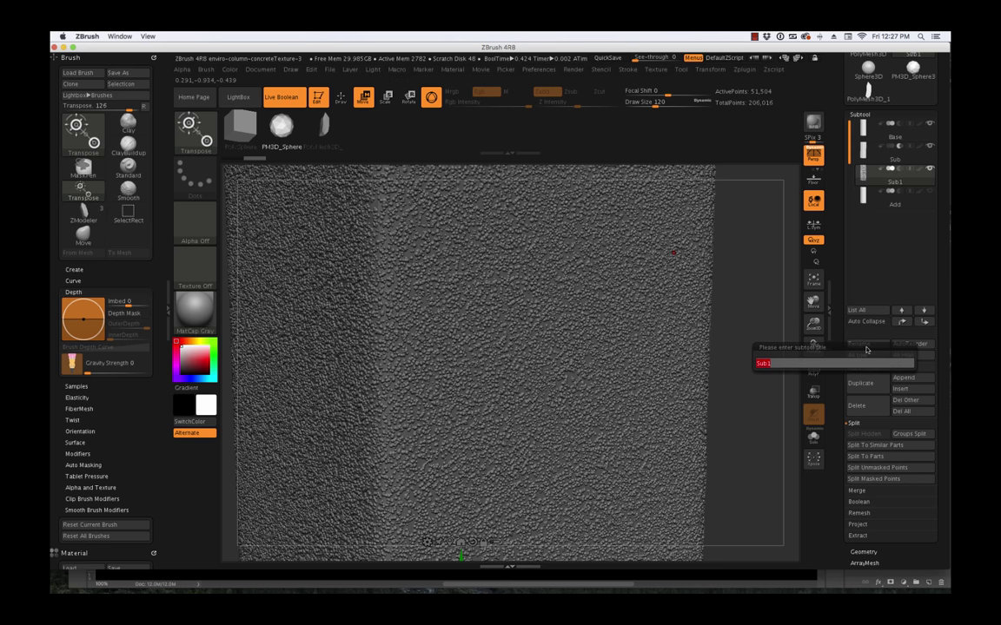
type("Add")
key("Return")
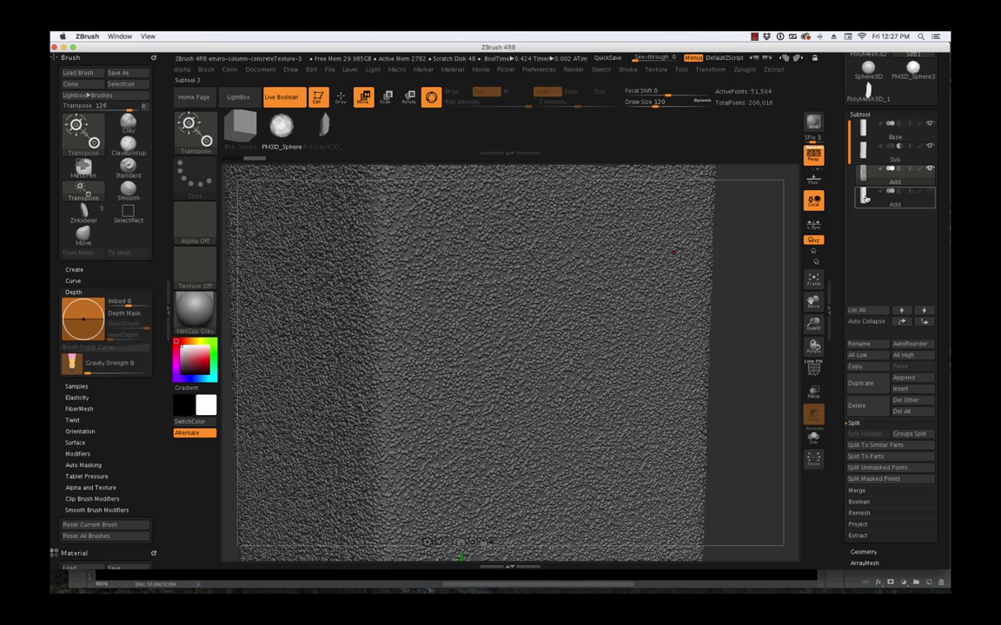
- Delete the original Add subtool at the end of the subtool list and accept that it cannot be undone
left_click(866, 198)
left_click(857, 406)
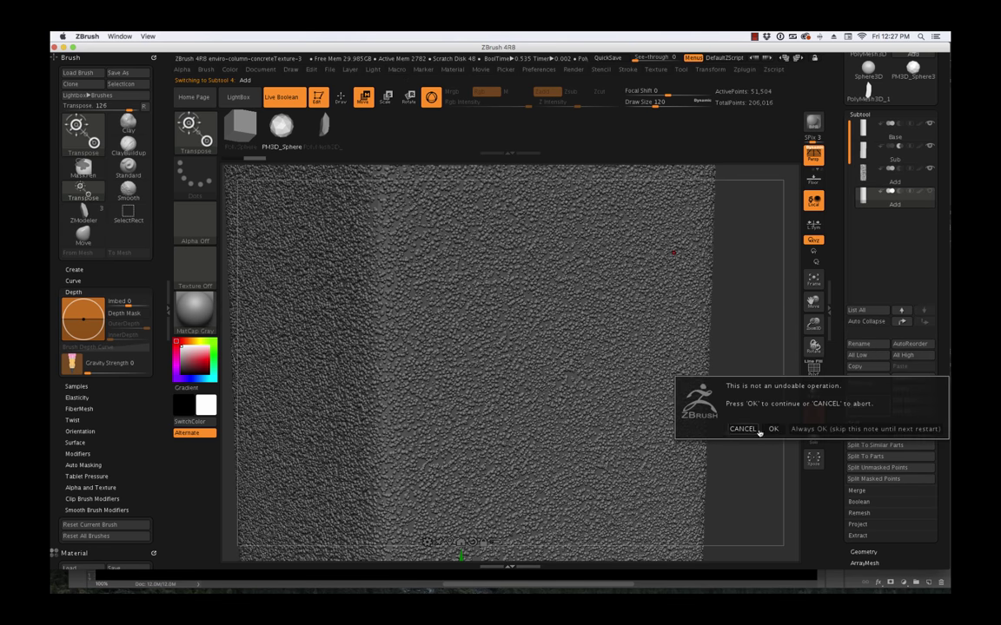
left_click(772, 429)
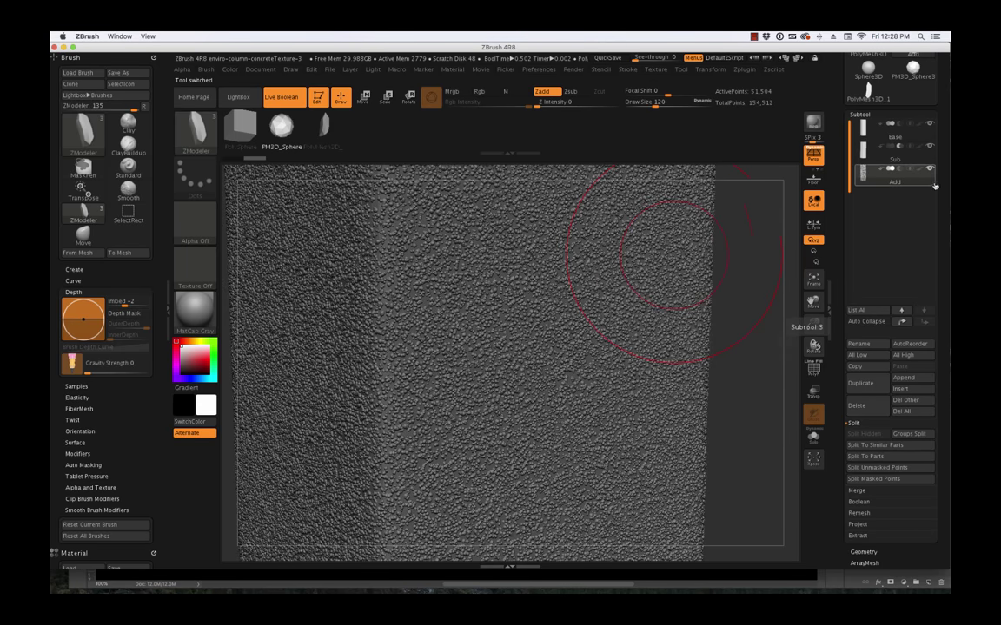
- Inspect the Live Boolean texture near the column's upper end while switching between the Base, Sub and Add subtools
left_click(930, 170)
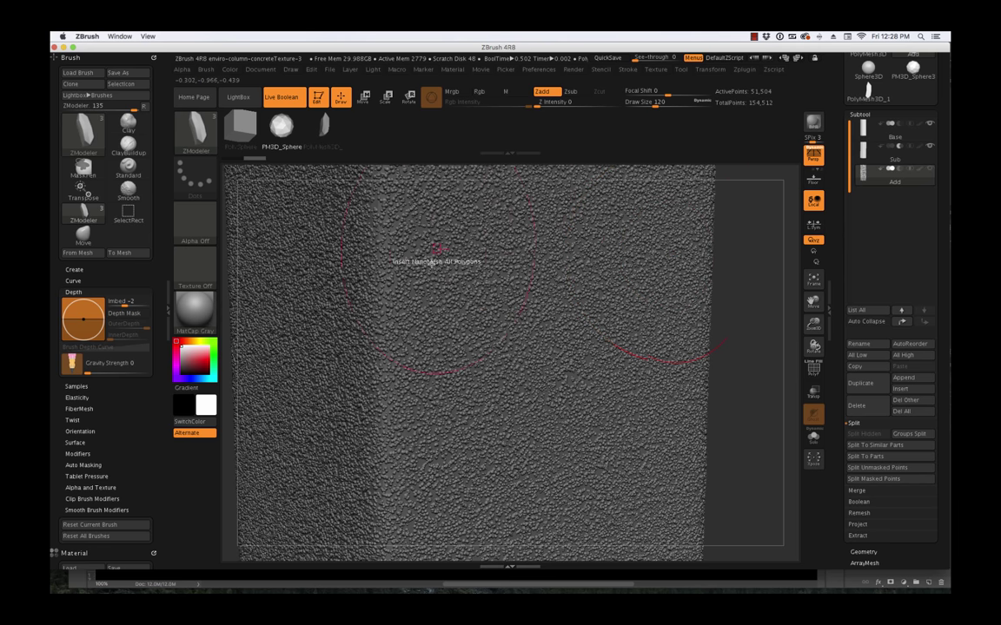
left_click_drag(746, 330, 753, 331)
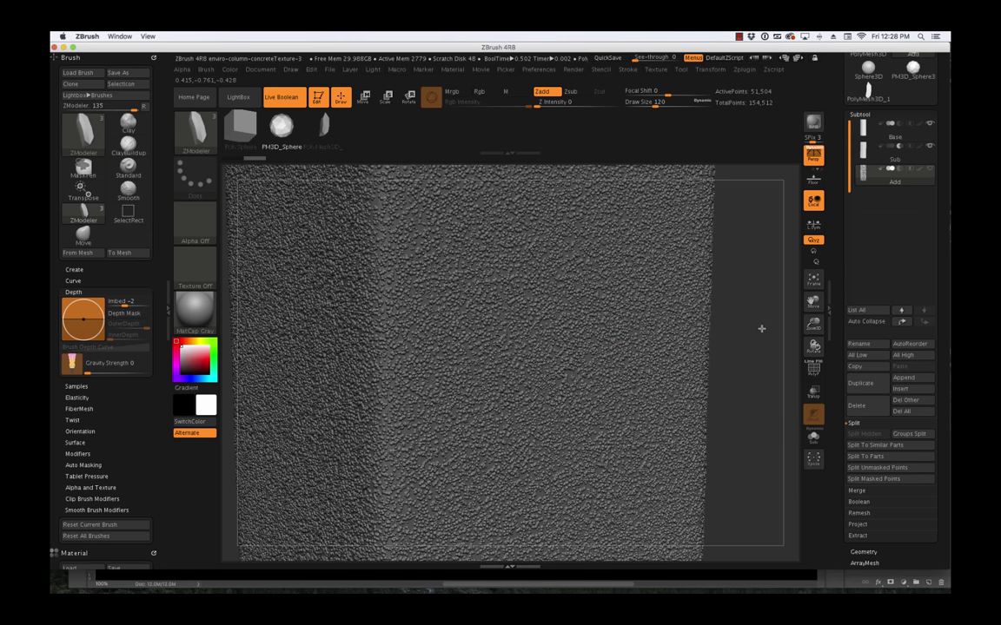
left_click(765, 328, "alt")
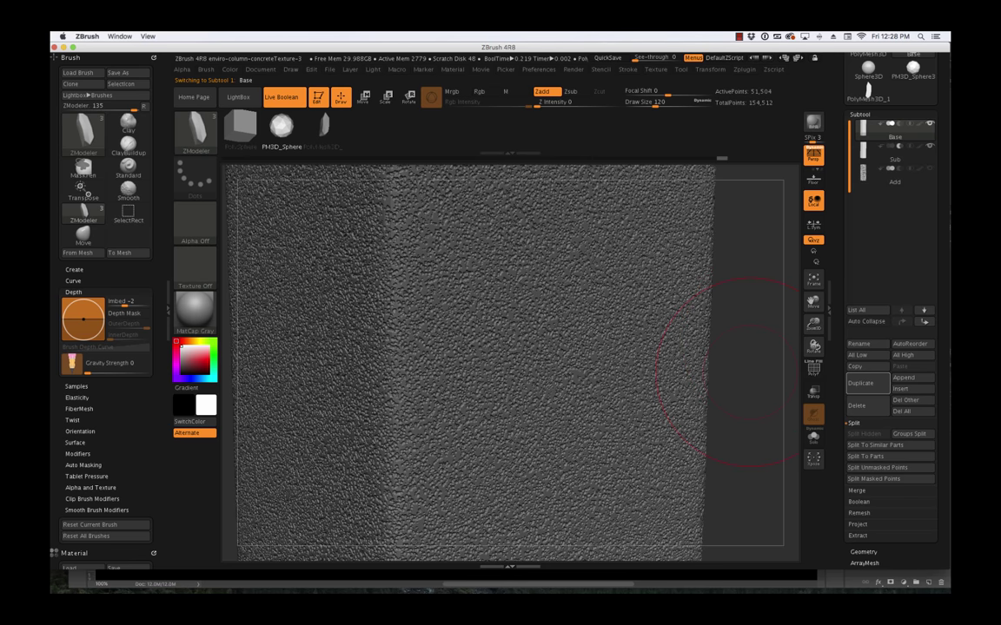
key("super+Tab")
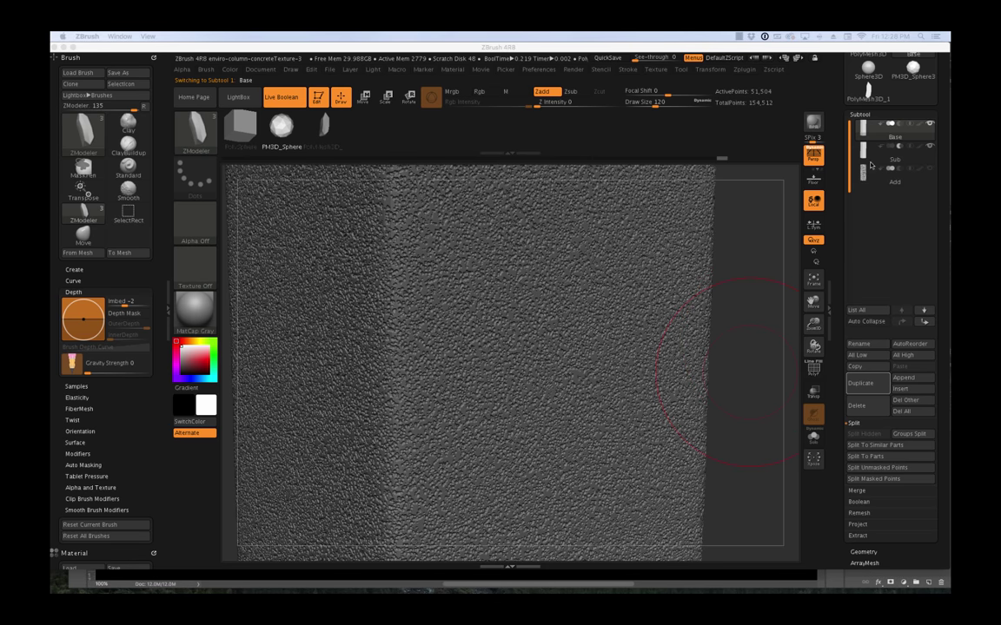
left_click(863, 155)
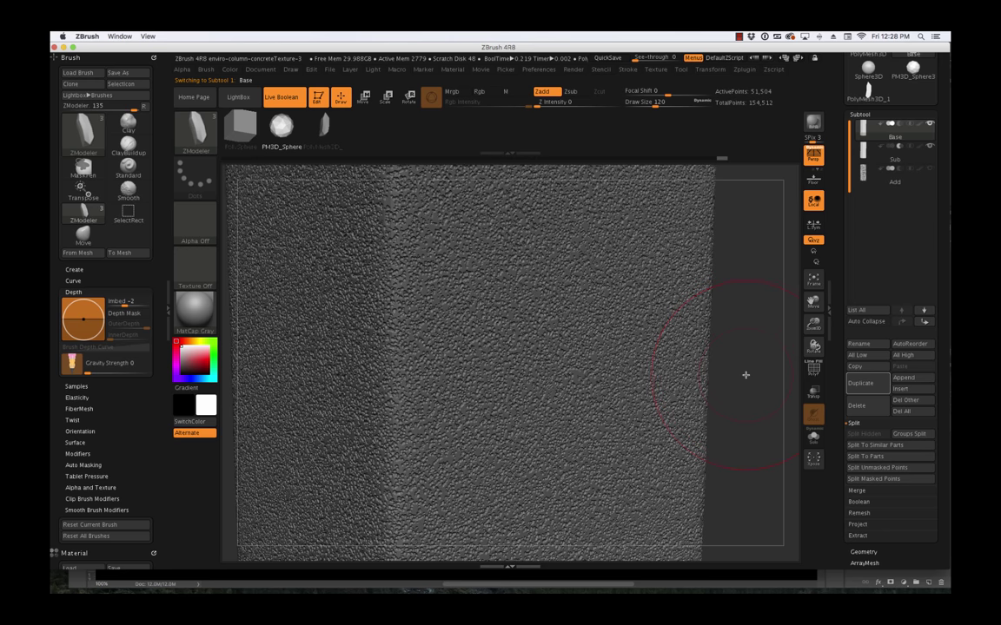
left_click(865, 153)
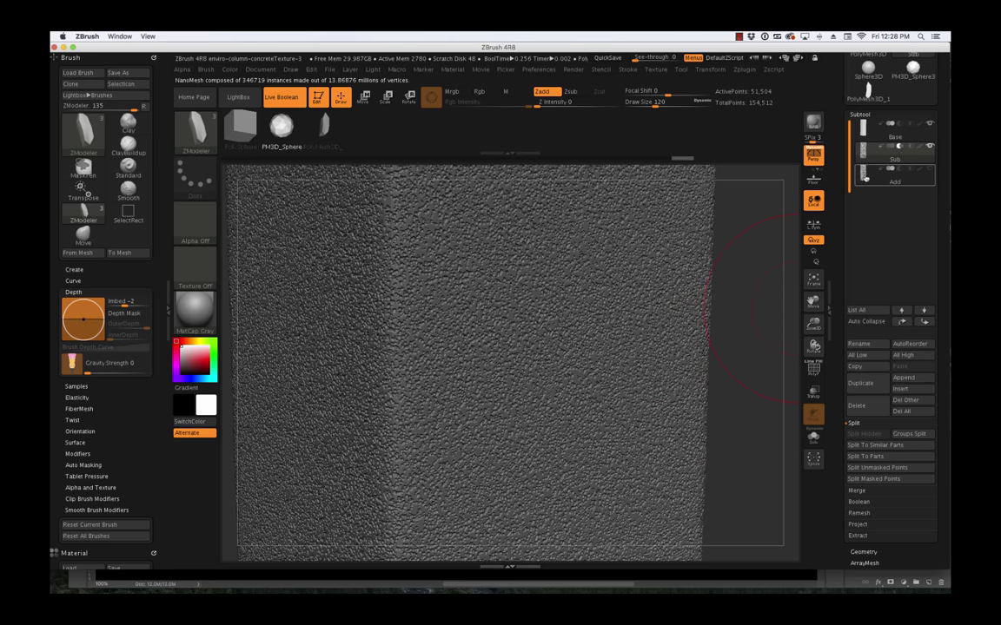
left_click(868, 180)
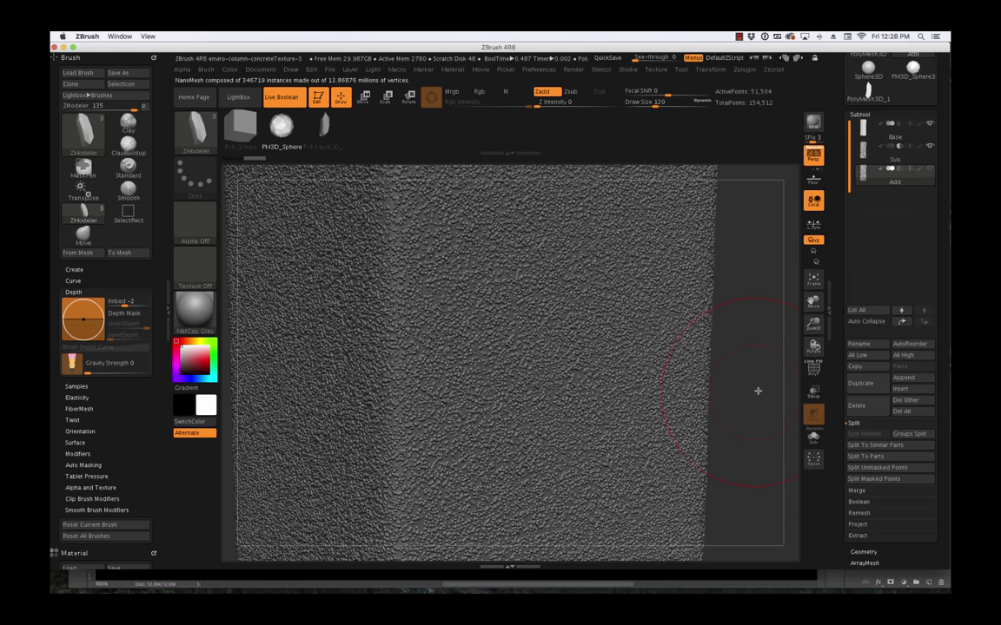
- Scale the Add subtool uniformly by a small amount, return to draw mode and check the texture up close
key("f")
key("e")
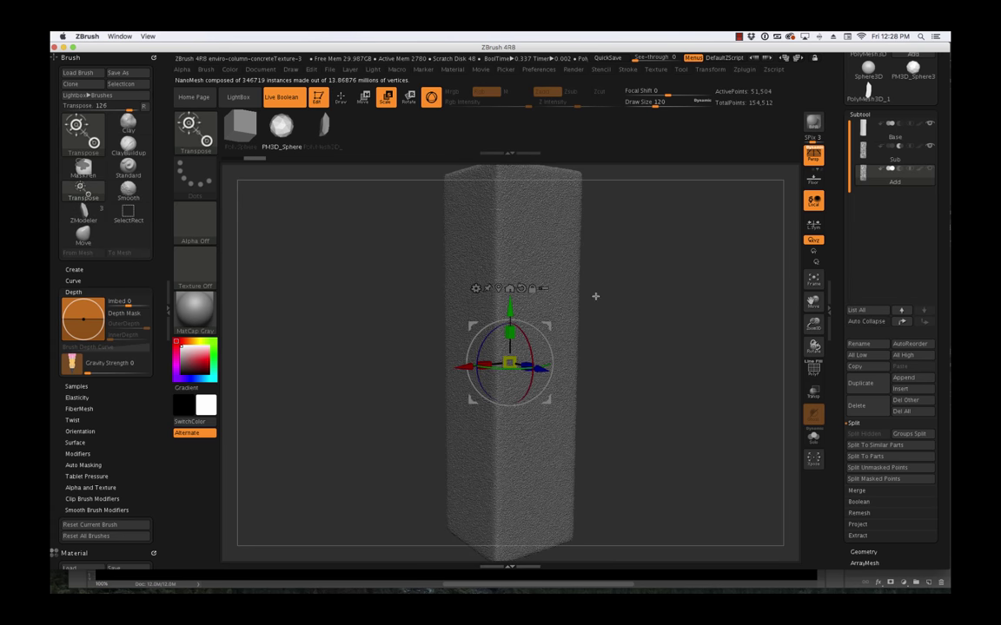
left_click_drag(511, 361, 627, 276)
key("q")
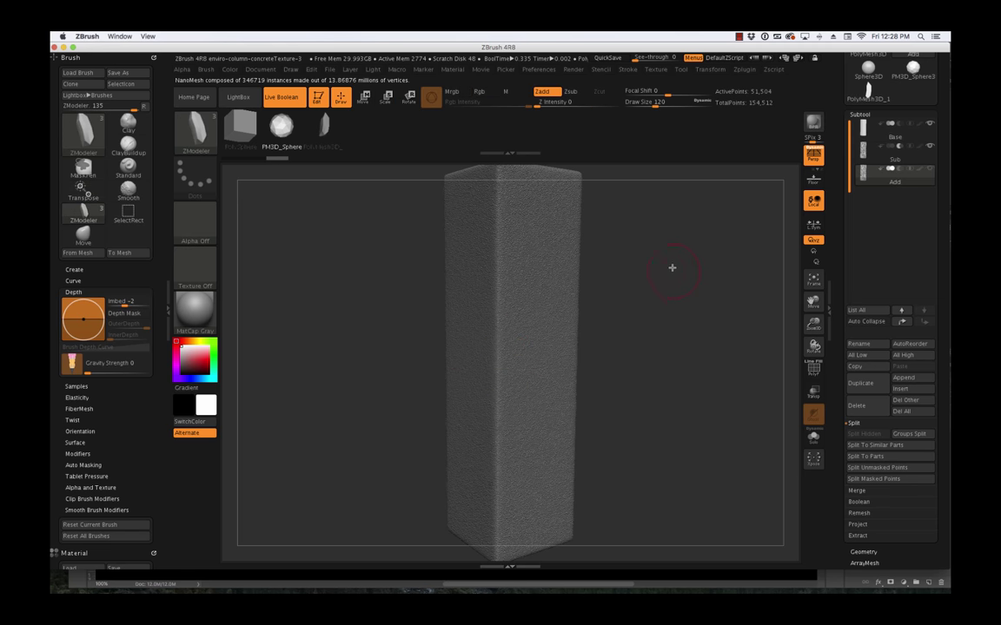
mouse_move(772, 394)
left_mouse_down("alt")
mouse_move(783, 420)
mouse_move(781, 399)
left_mouse_up("alt")
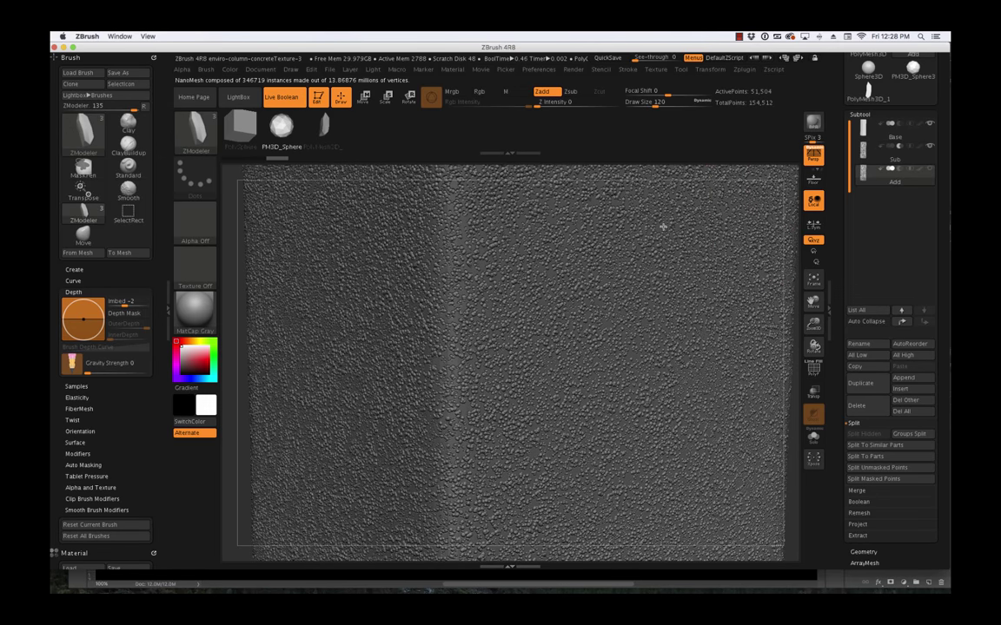
left_click_drag(658, 229, 661, 234, "alt")
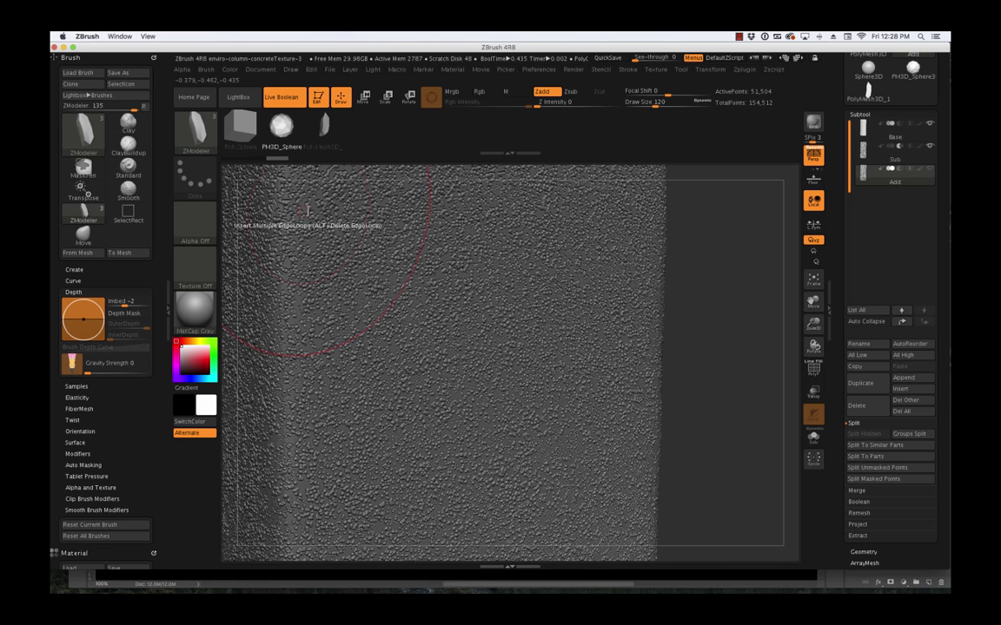
- Adjust the NanoMesh Size of the Sub subtool slightly to change its carved texture
mouse_move(864, 155)
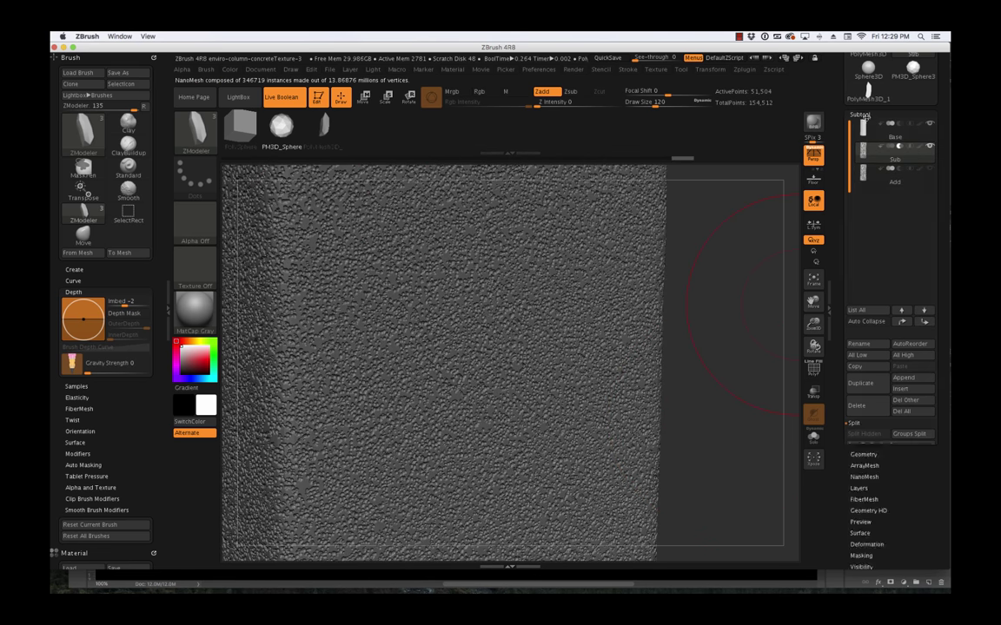
left_click(860, 114)
left_click(864, 148)
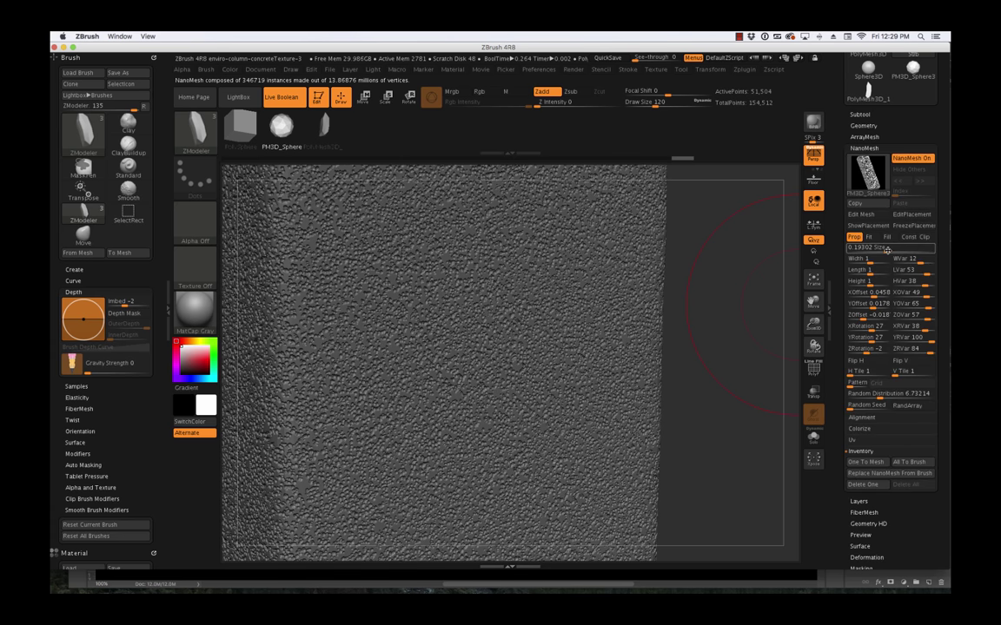
left_click_drag(876, 248, 888, 251)
- Select the Add subtool, show its NanoMesh settings and look through the alignment options
left_click(860, 113)
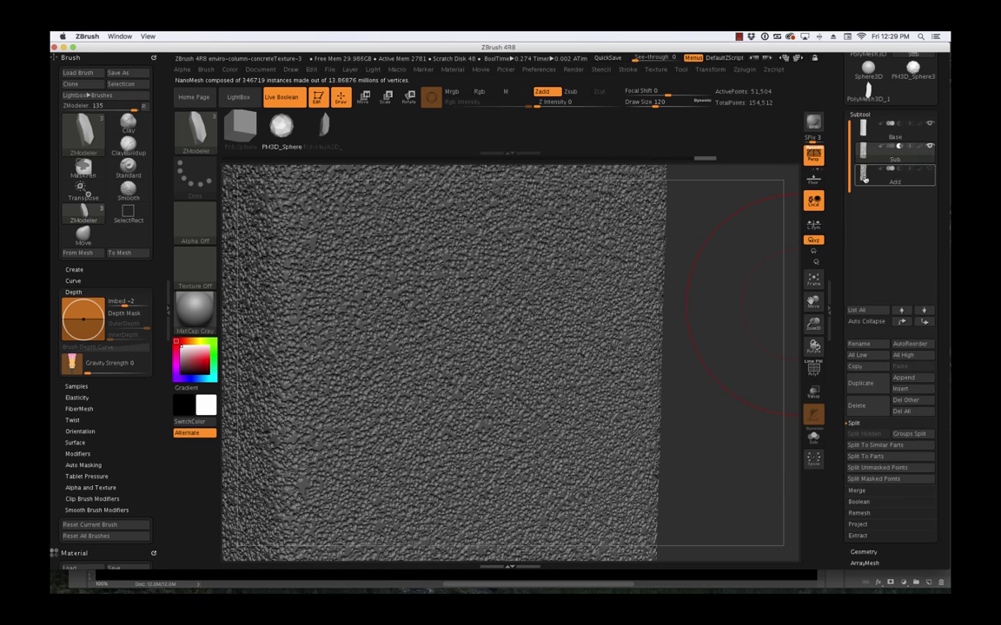
left_click(860, 115)
left_click(864, 148)
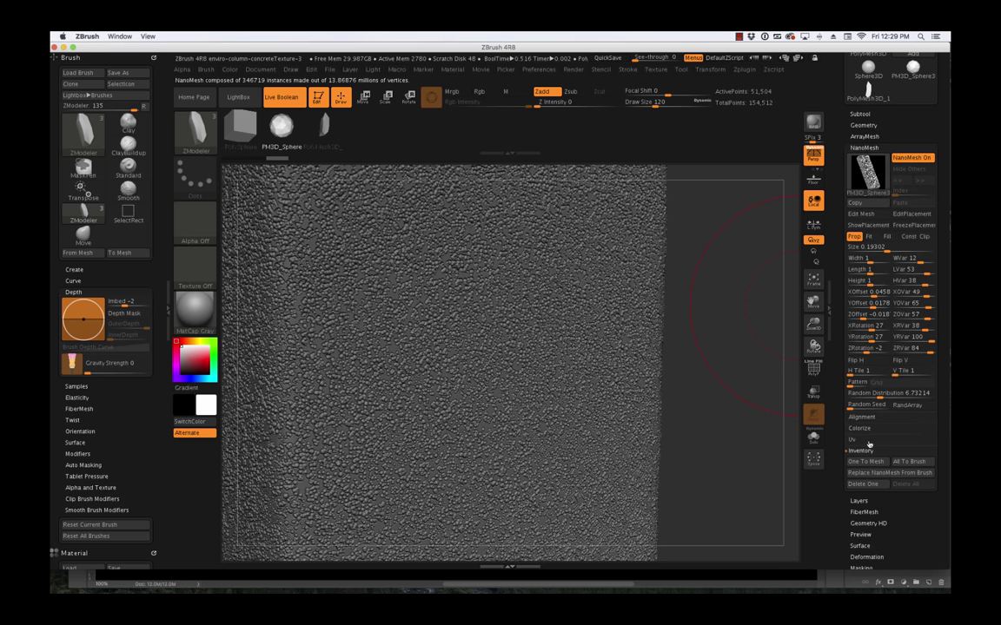
left_click_drag(840, 438, 841, 319)
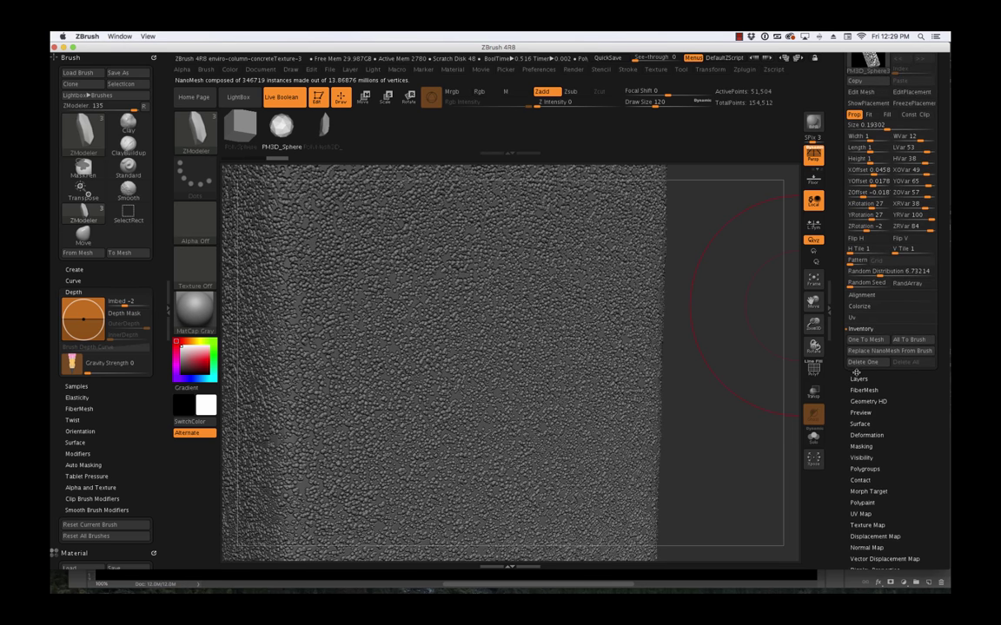
left_click(862, 296)
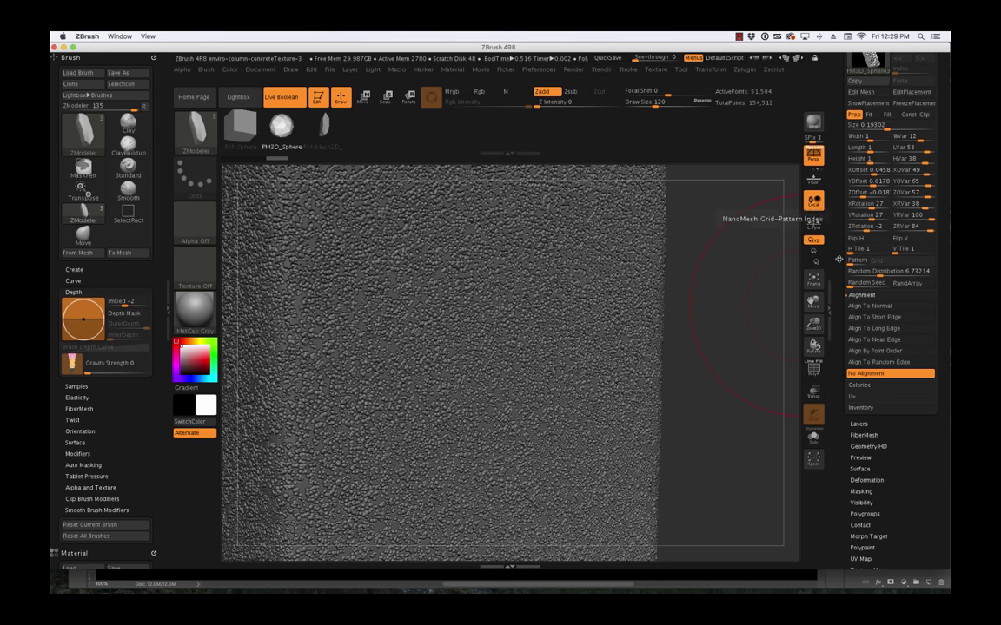
left_click_drag(840, 259, 841, 282)
left_click(864, 318)
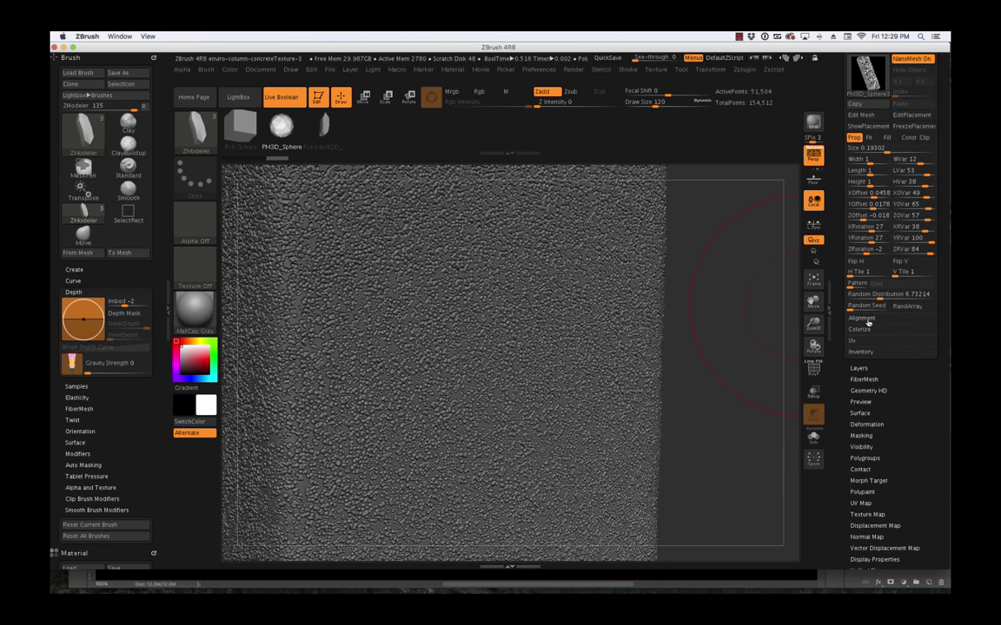
- Set the Add subtool's NanoMesh H Tile and V Tile to 2
left_click(852, 273)
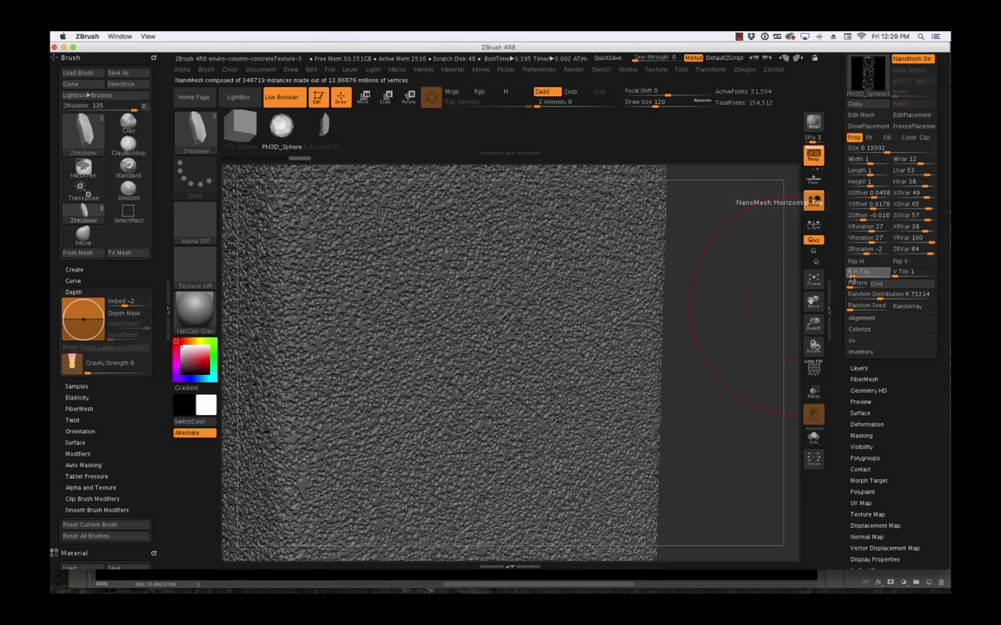
left_click(851, 274)
left_click(851, 274)
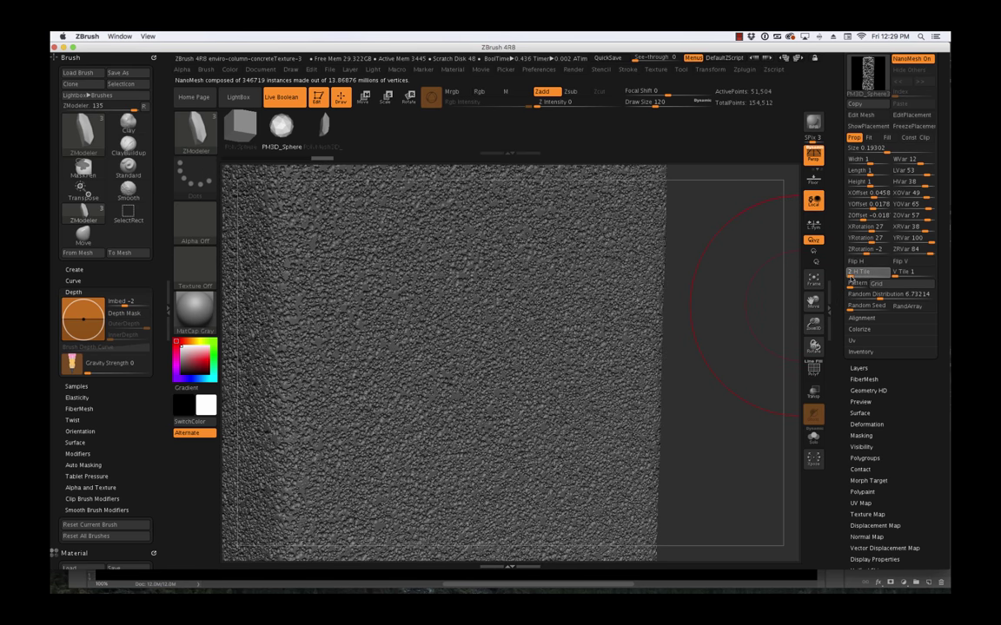
left_click(851, 275)
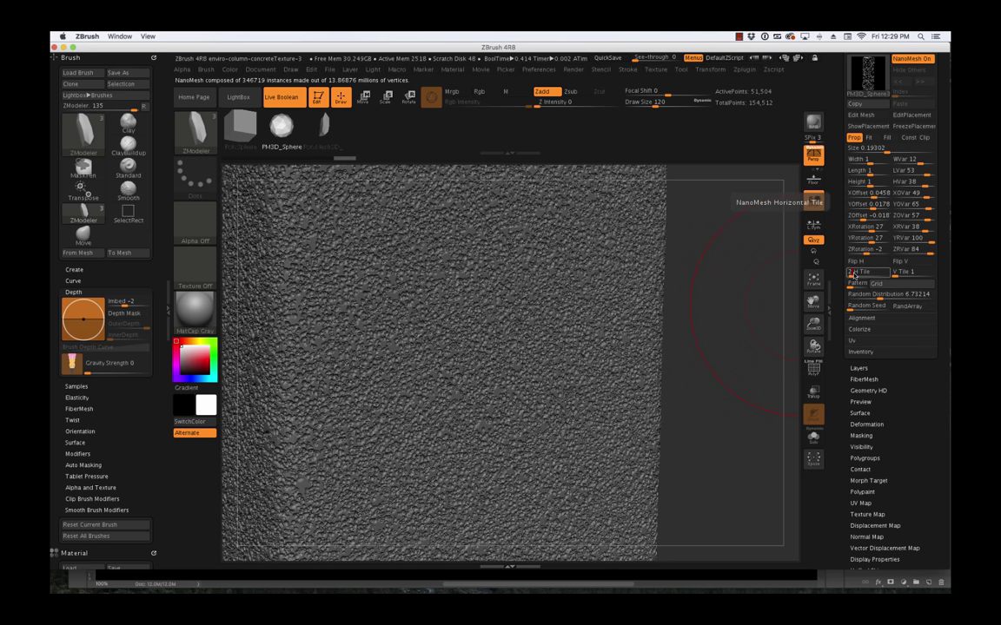
key("Tab")
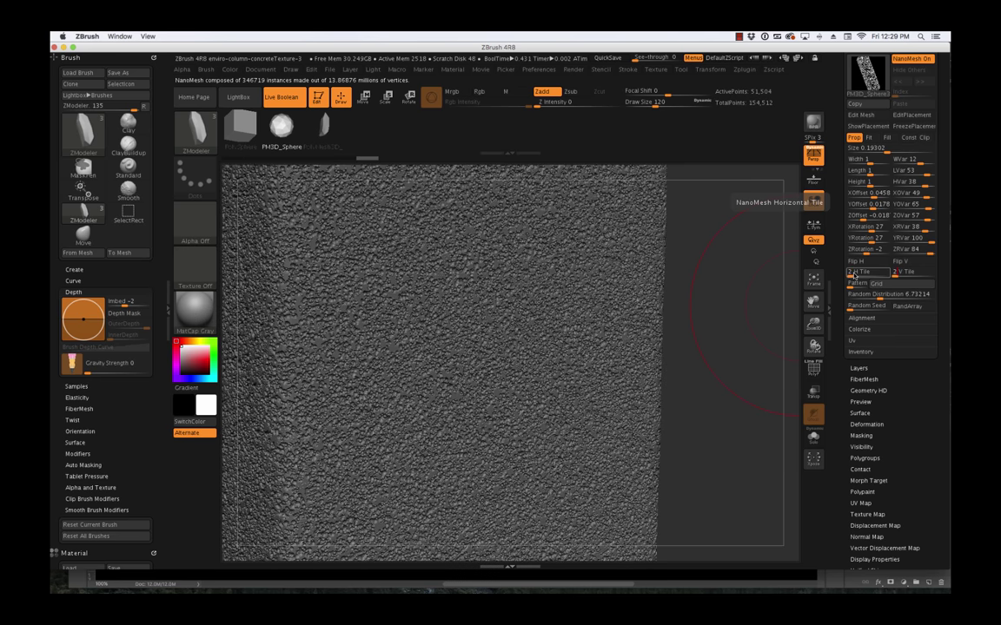
key("Tab")
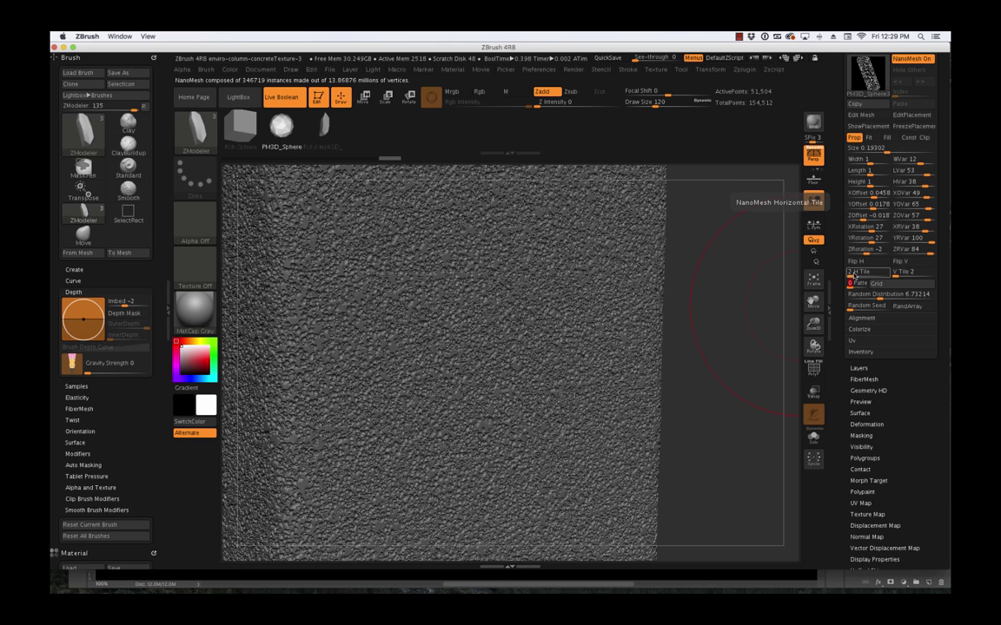
- Set the Add subtool's NanoMesh H Tile and V Tile to 3
key("shift+Tab")
key("shift+Tab")
key("Tab")
type("3")
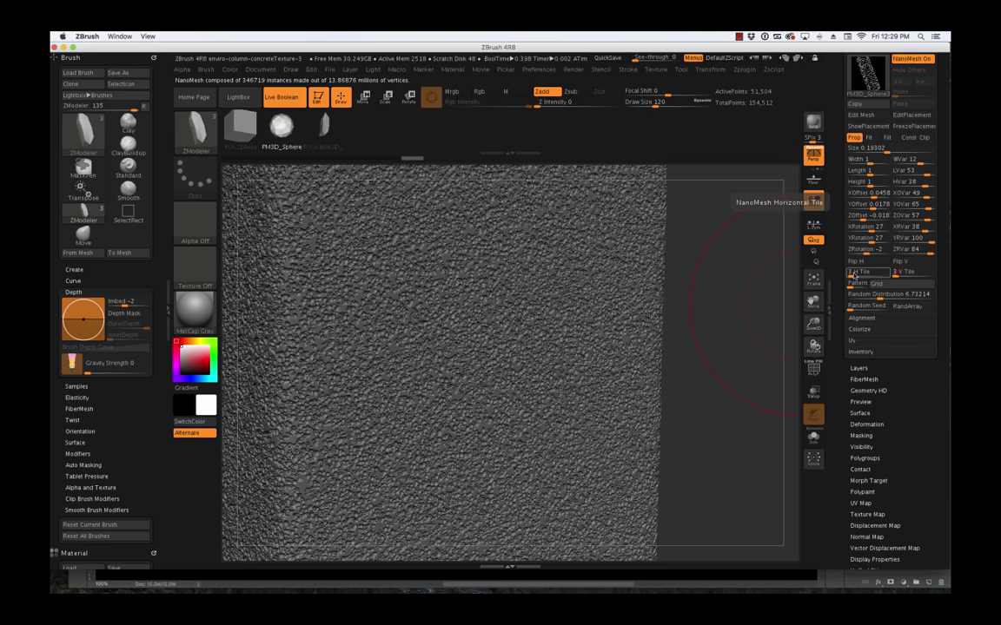
- Try several NanoMesh sizes for the Add subtool and settle on 0.23254
left_click(886, 149)
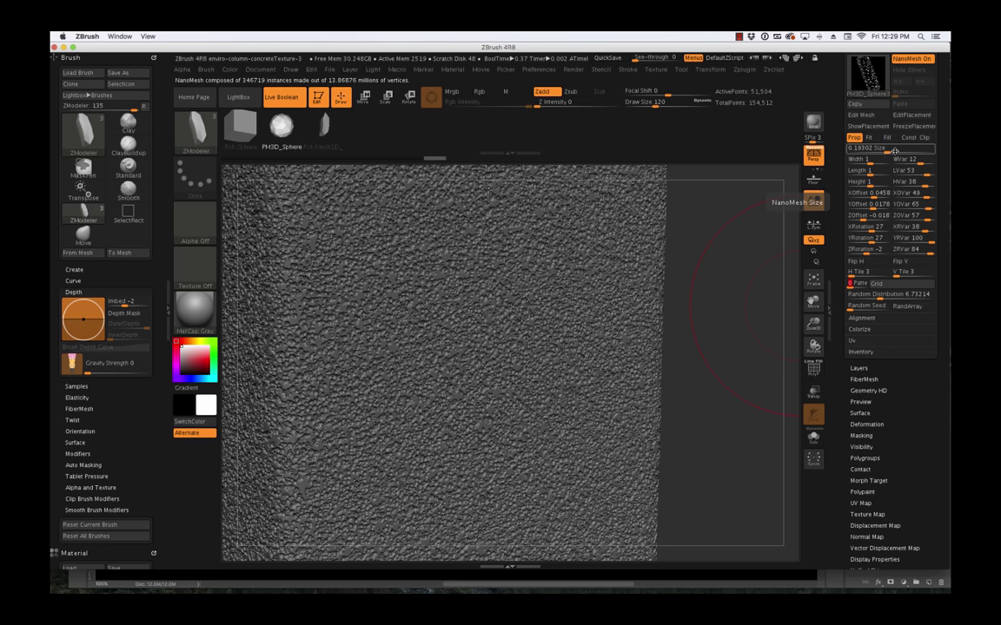
left_click_drag(890, 153, 890, 156)
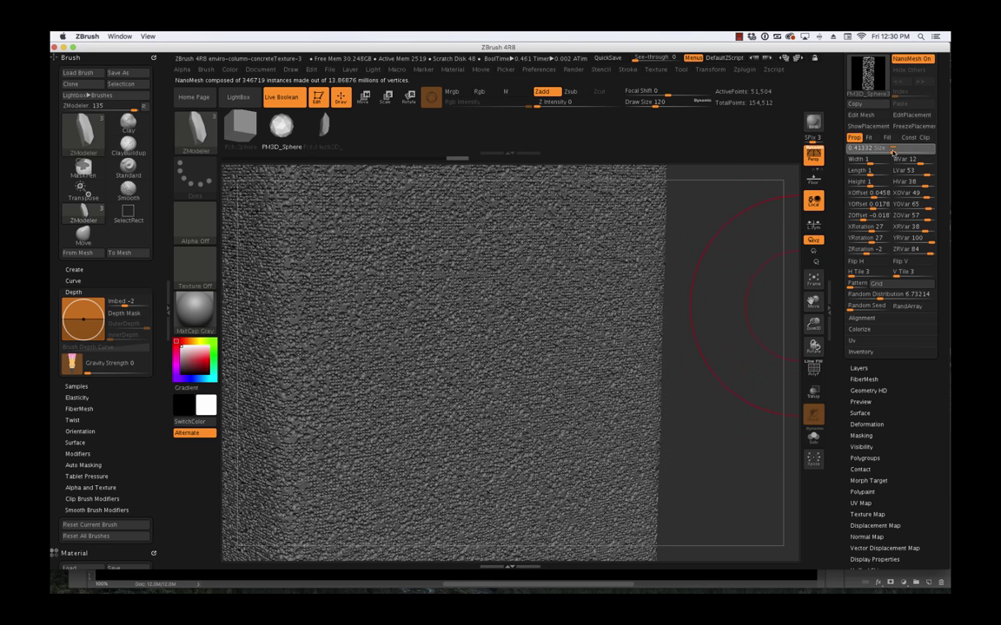
left_click_drag(890, 152, 889, 152)
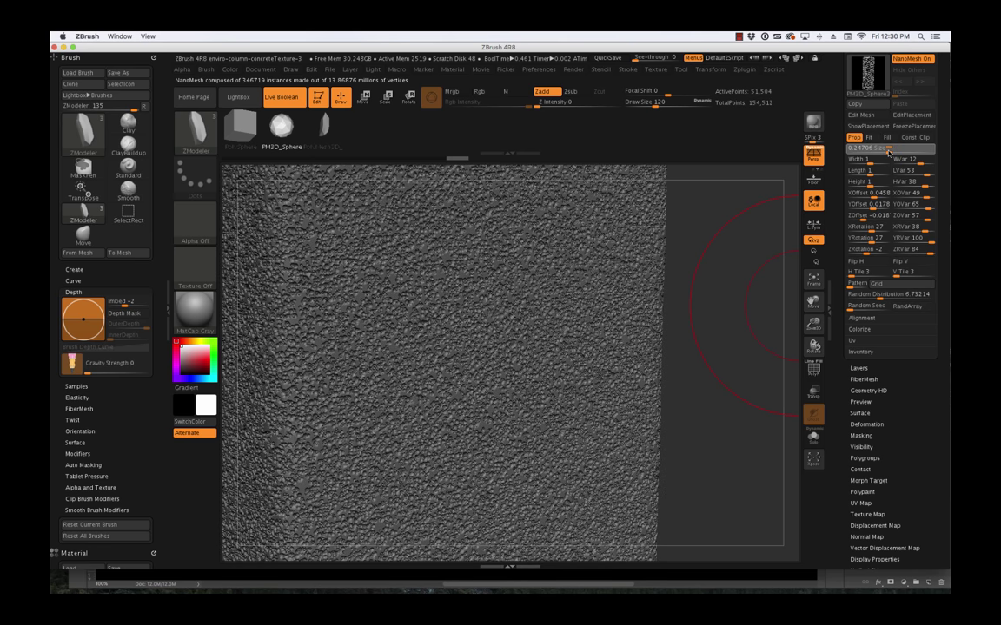
left_click_drag(886, 155, 886, 155)
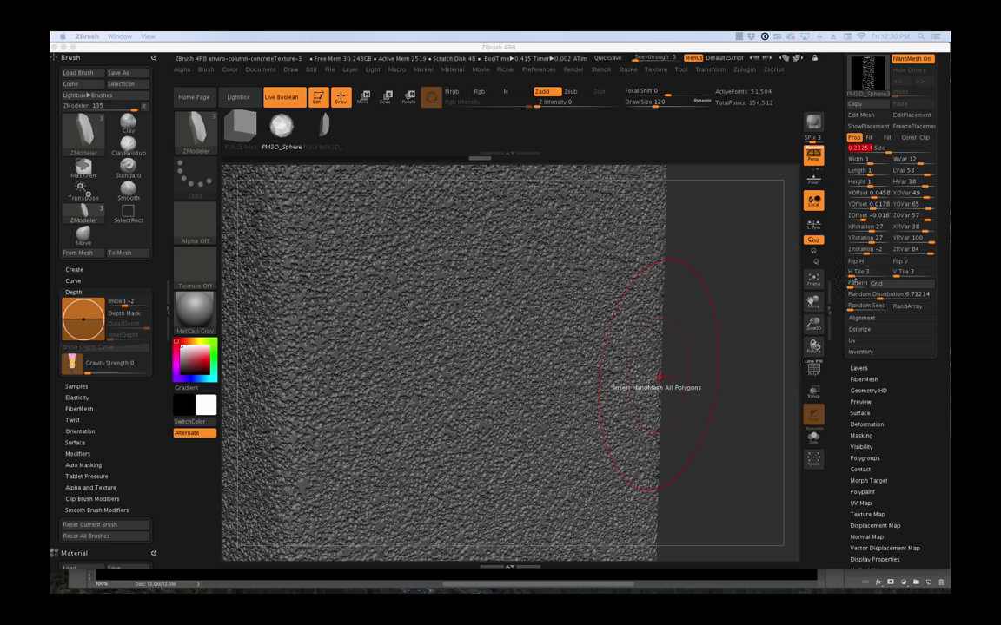
- Set the Add subtool's NanoMesh H Tile and V Tile to 1, with the Pattern value at 0
left_click(850, 279)
left_click(849, 278)
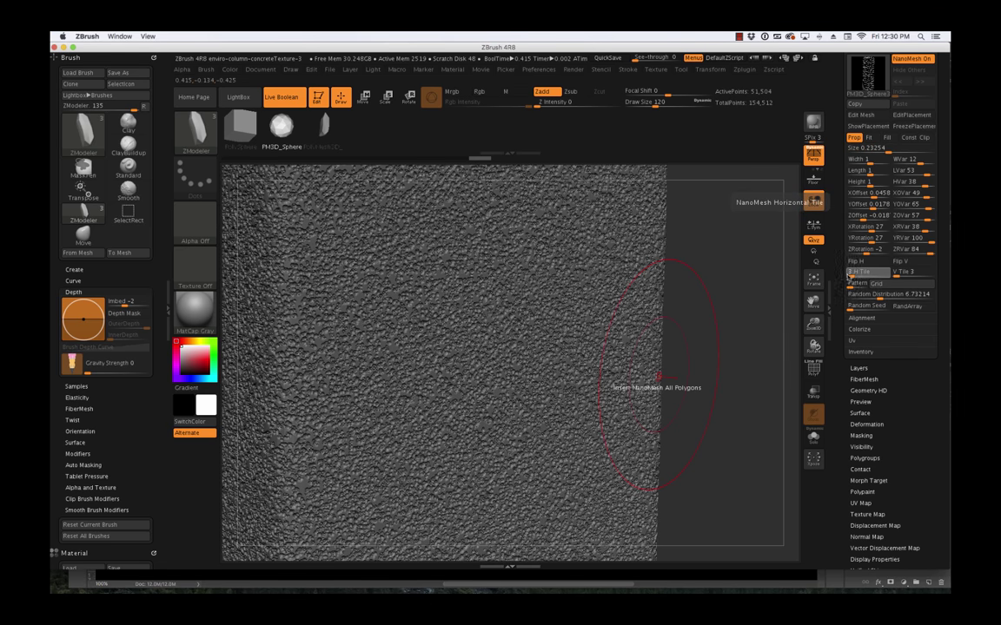
left_click(848, 272)
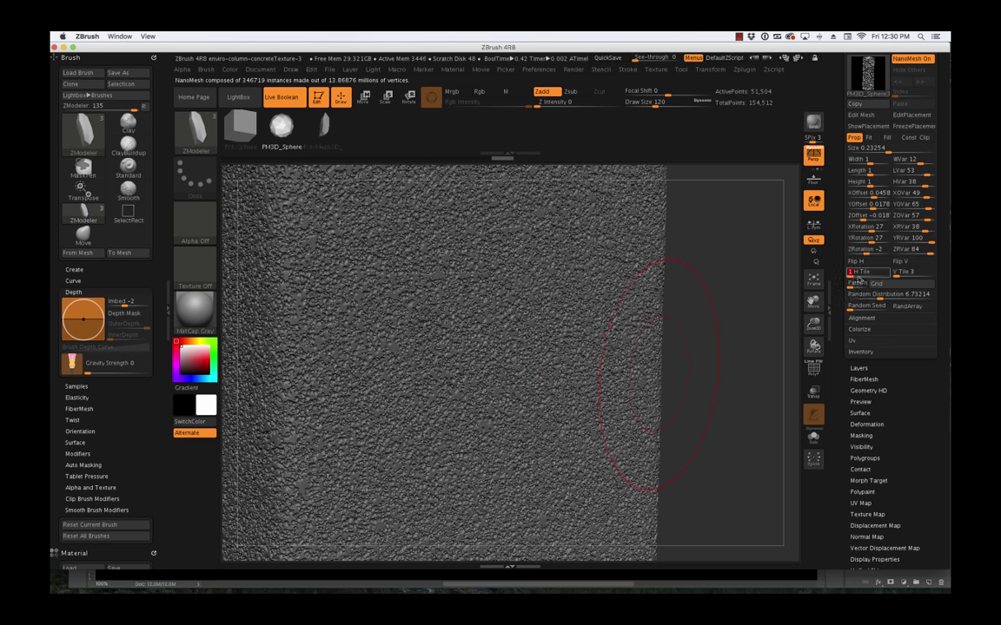
key("Tab")
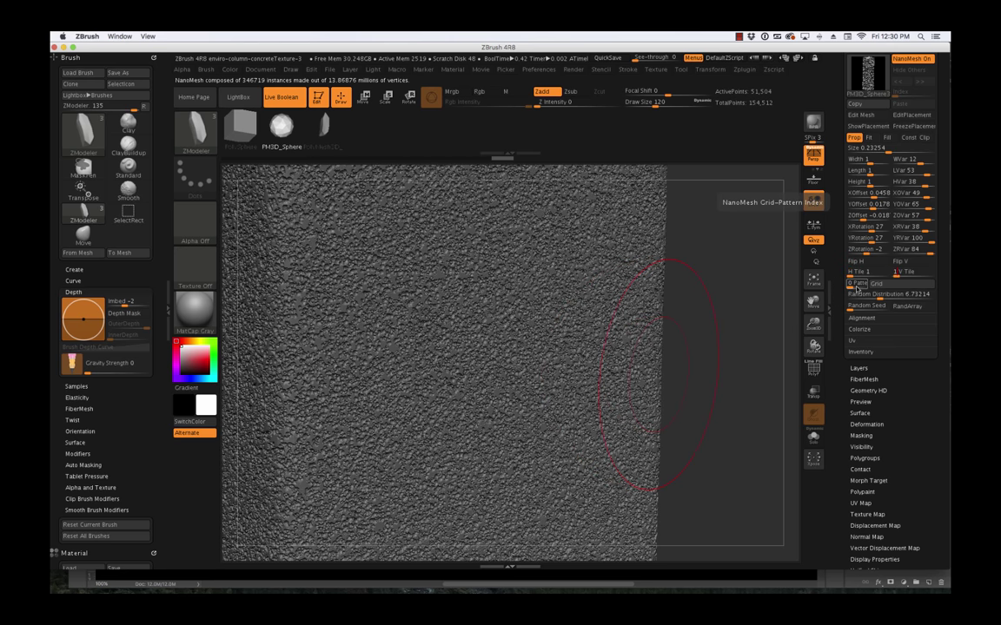
key("Tab")
key("Return")
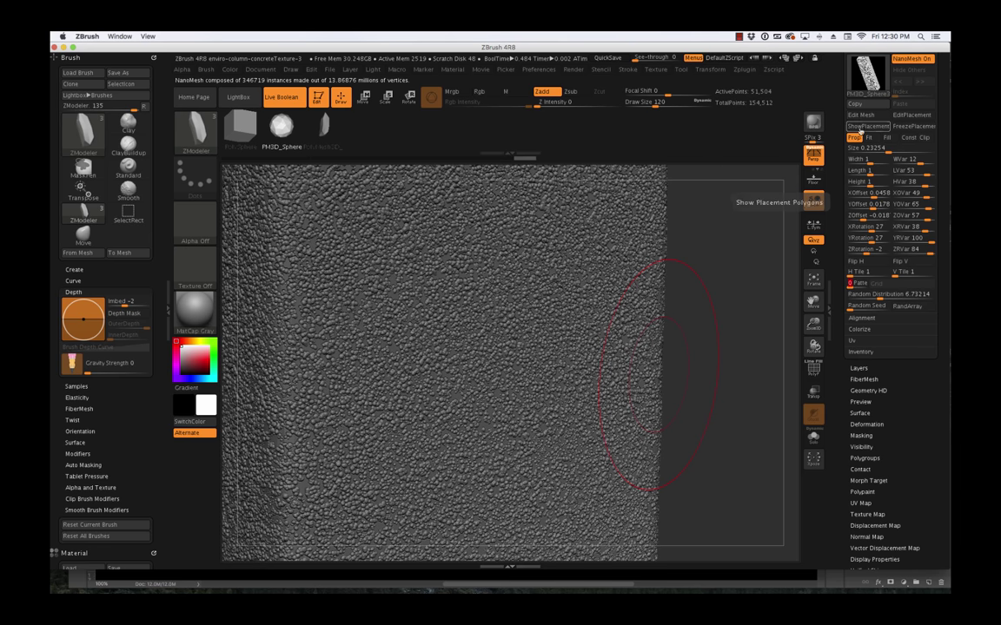
- Select the Sub subtool and reduce its NanoMesh Size to 0.15907
left_click_drag(841, 138, 840, 237)
left_click(859, 114)
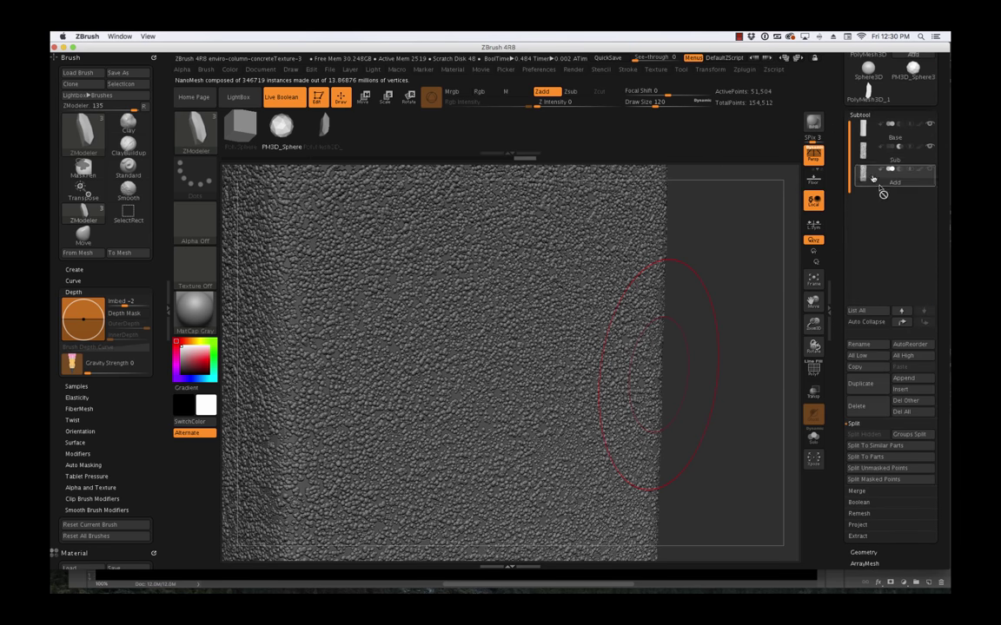
left_click(859, 113)
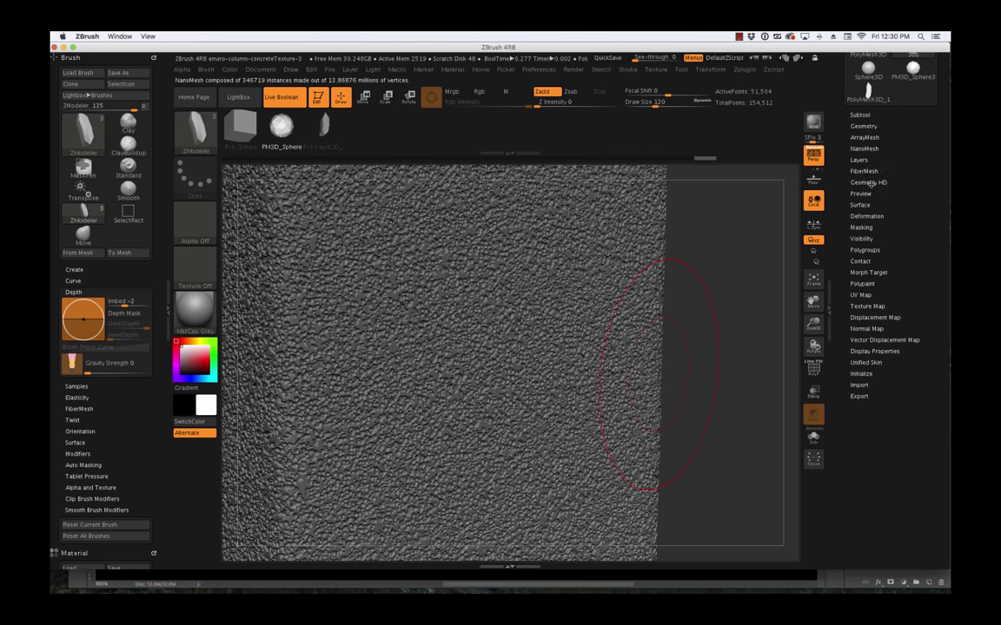
left_click(864, 148)
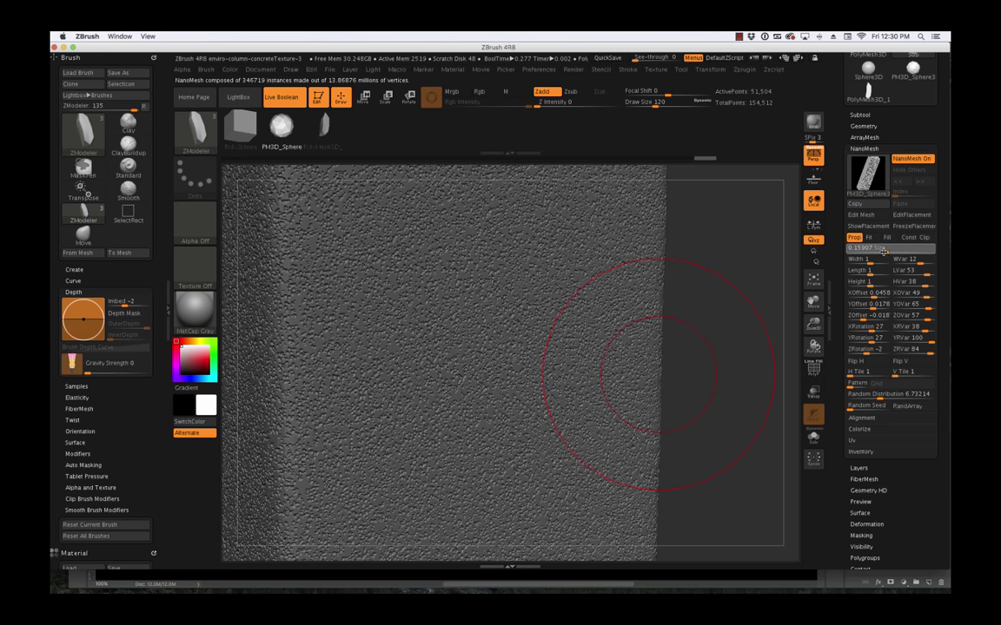
- Select the Add subtool and reduce its NanoMesh Size to 0.15907 as well
left_click(859, 114)
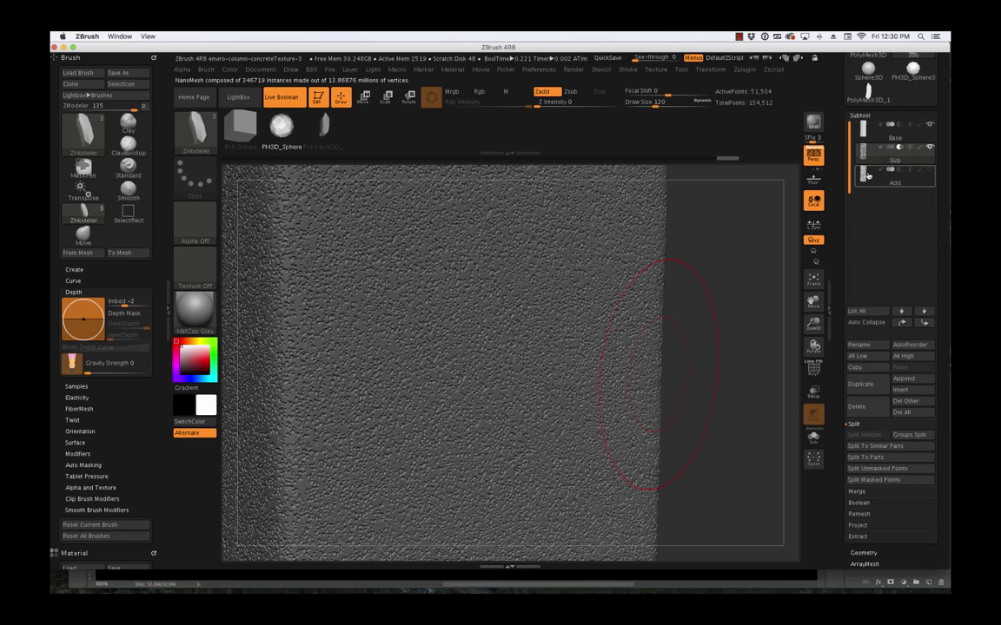
left_click(870, 177)
left_click(859, 114)
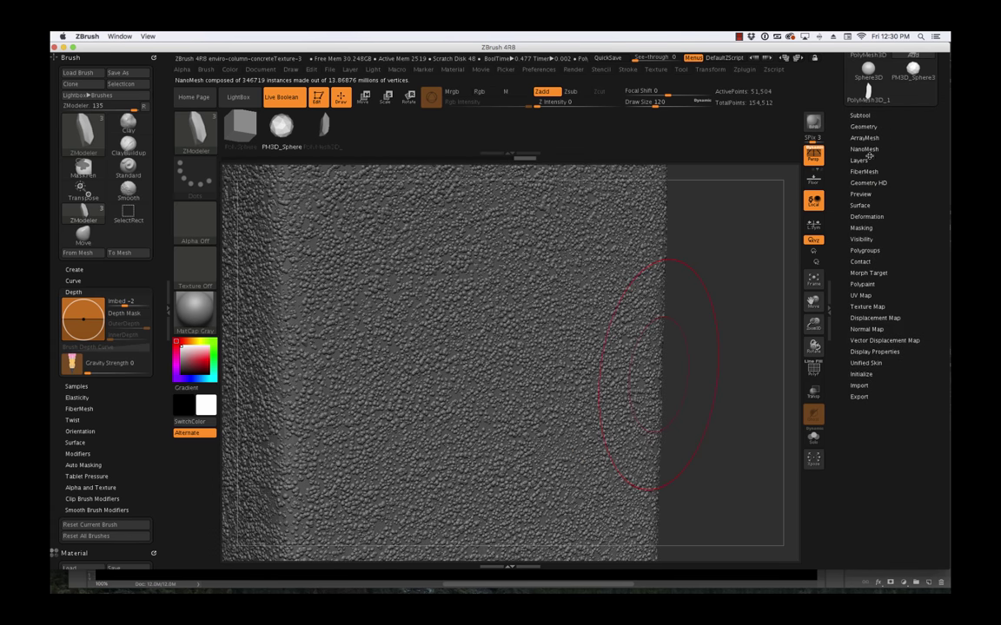
left_click(865, 149)
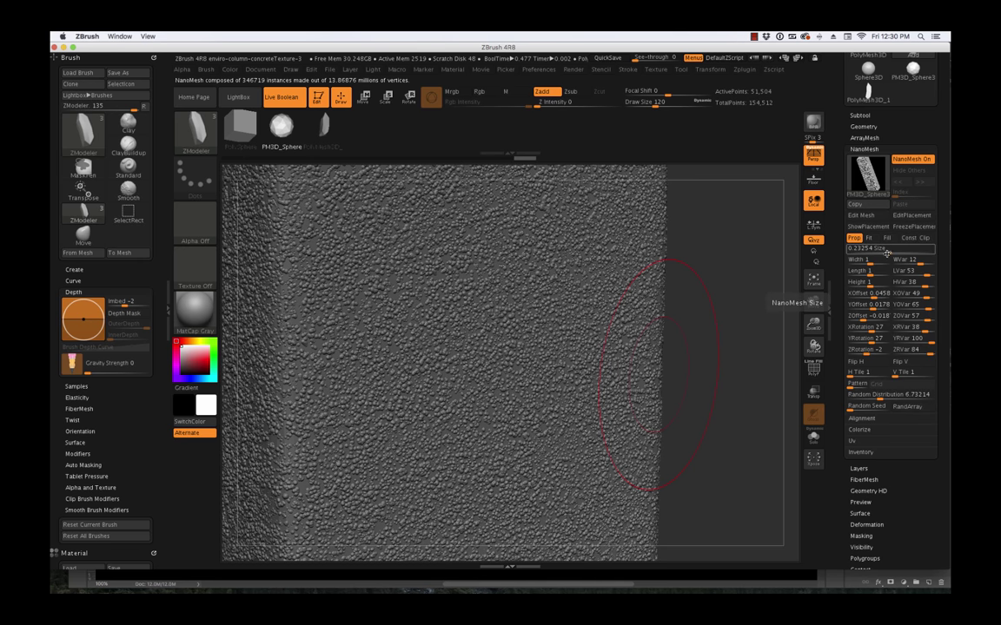
left_click(887, 252)
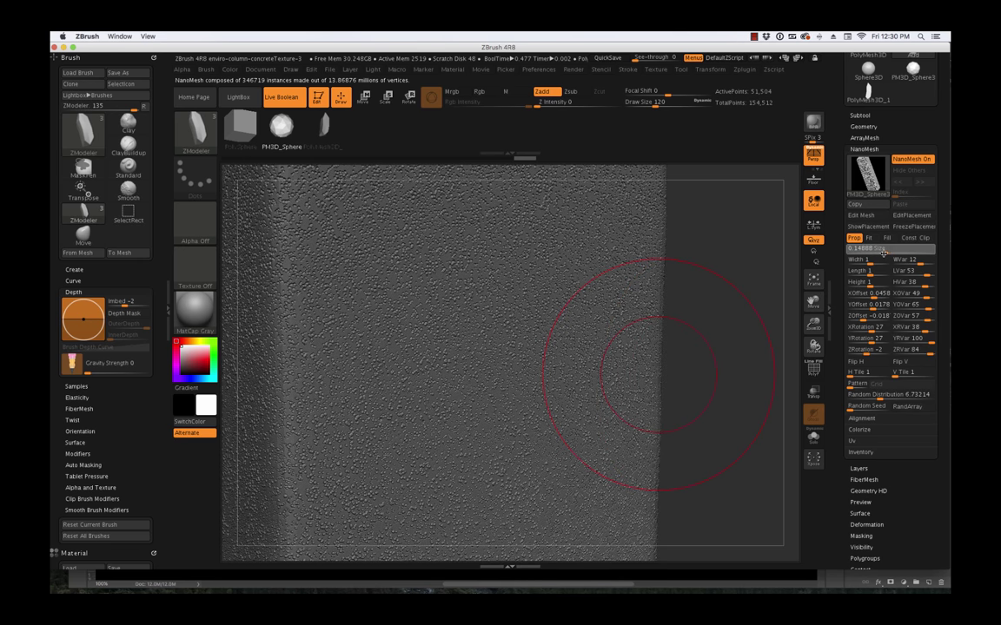
left_click_drag(883, 253, 885, 252)
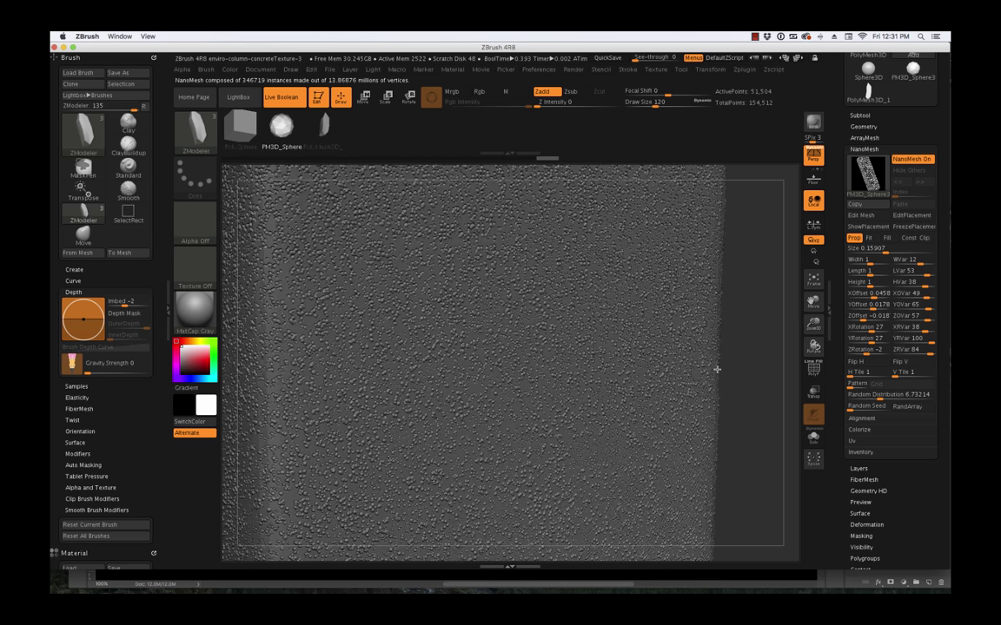
- Try a NanoMesh Random Distribution of 0.8194 on the Add subtool
left_click(879, 396)
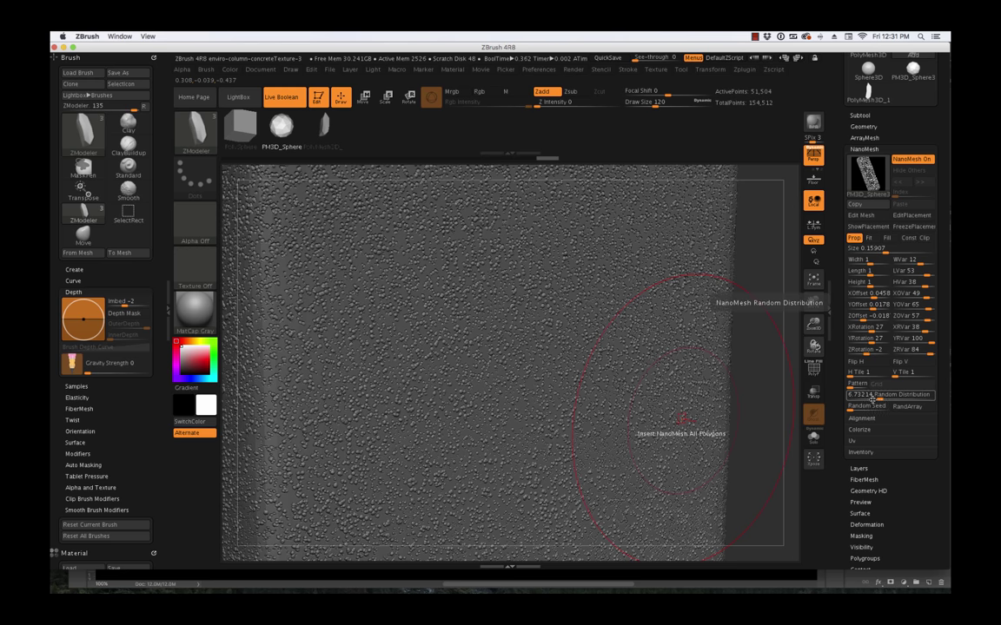
left_click(879, 397)
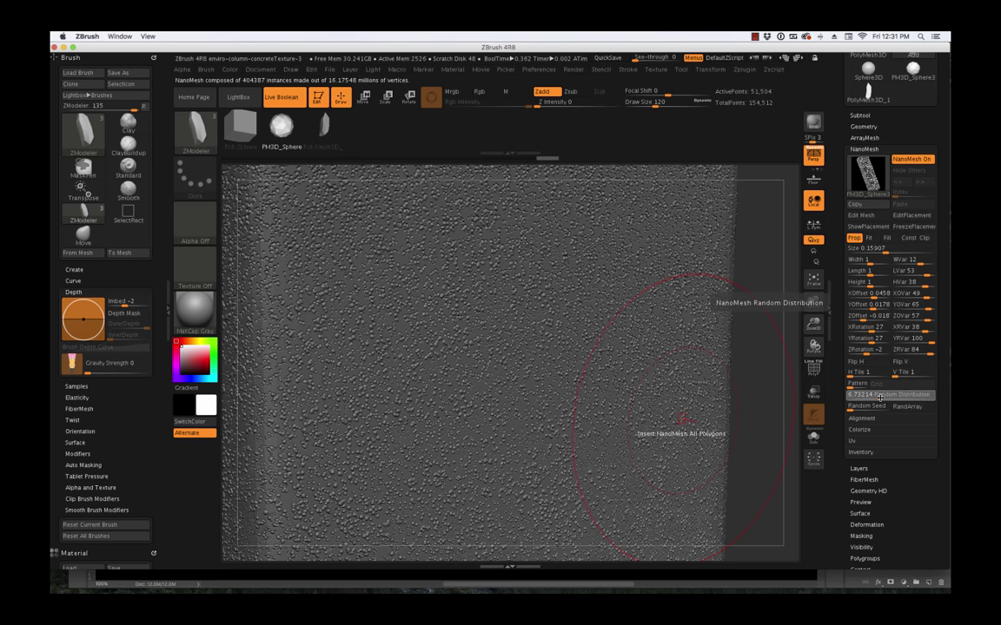
left_click_drag(879, 398, 869, 396)
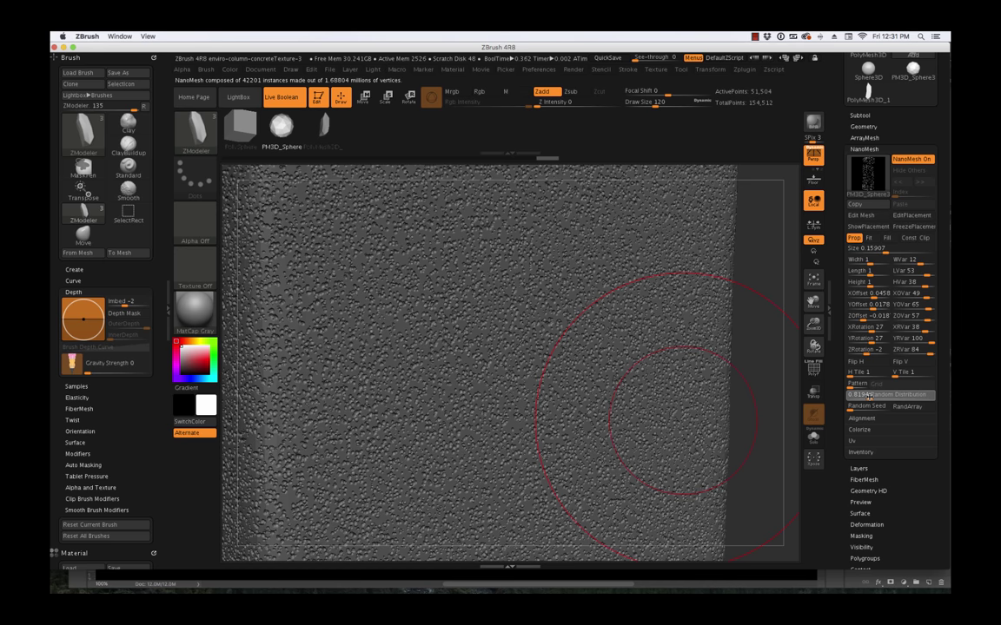
left_click(869, 397)
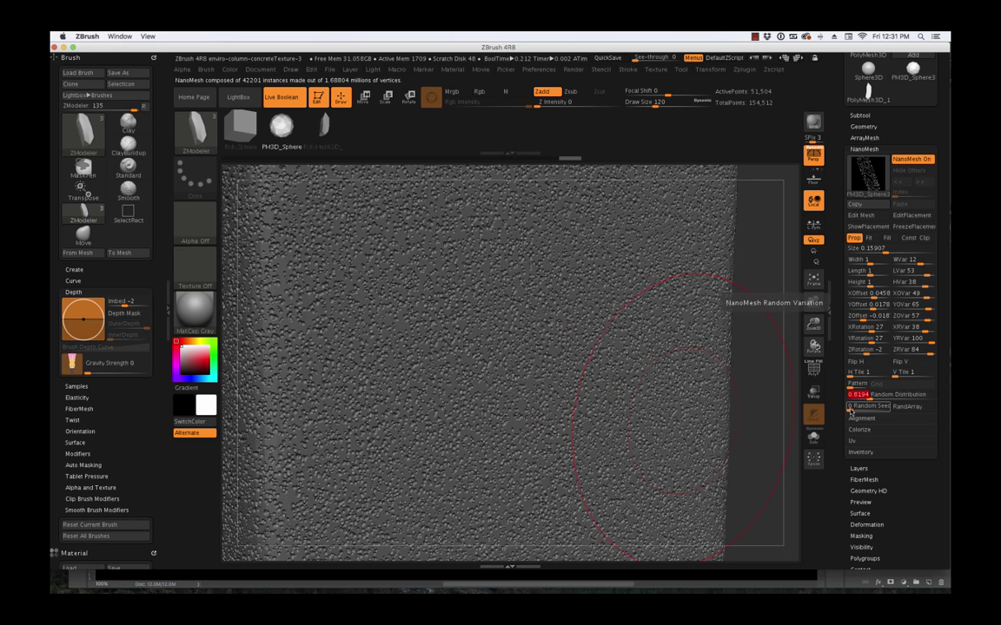
- Set the Add subtool's NanoMesh Random Seed to 5881 and its Random Distribution to 2.3838
left_click(850, 411)
left_click(851, 411)
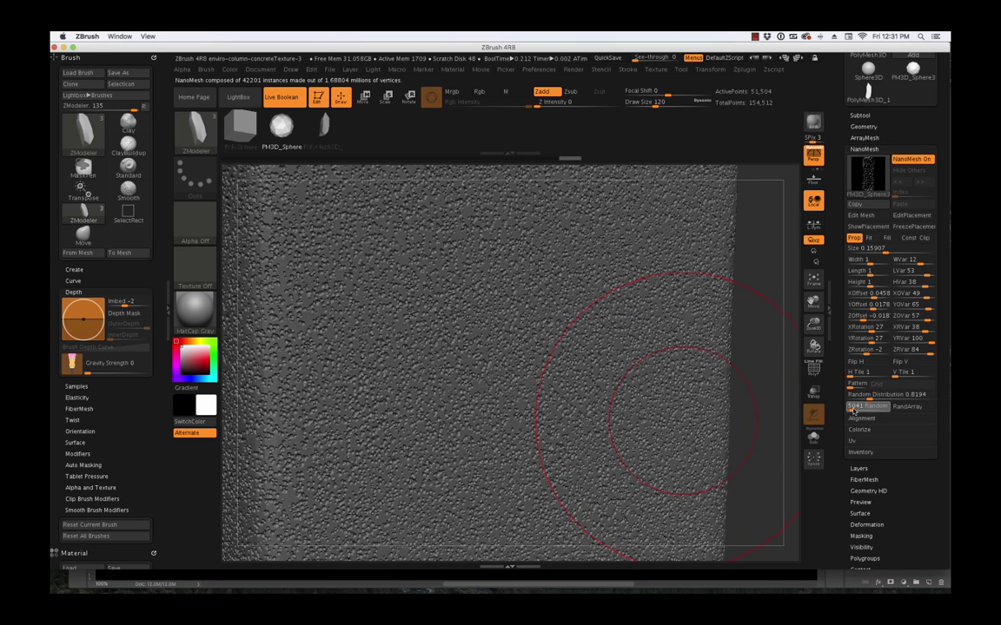
left_click(854, 412)
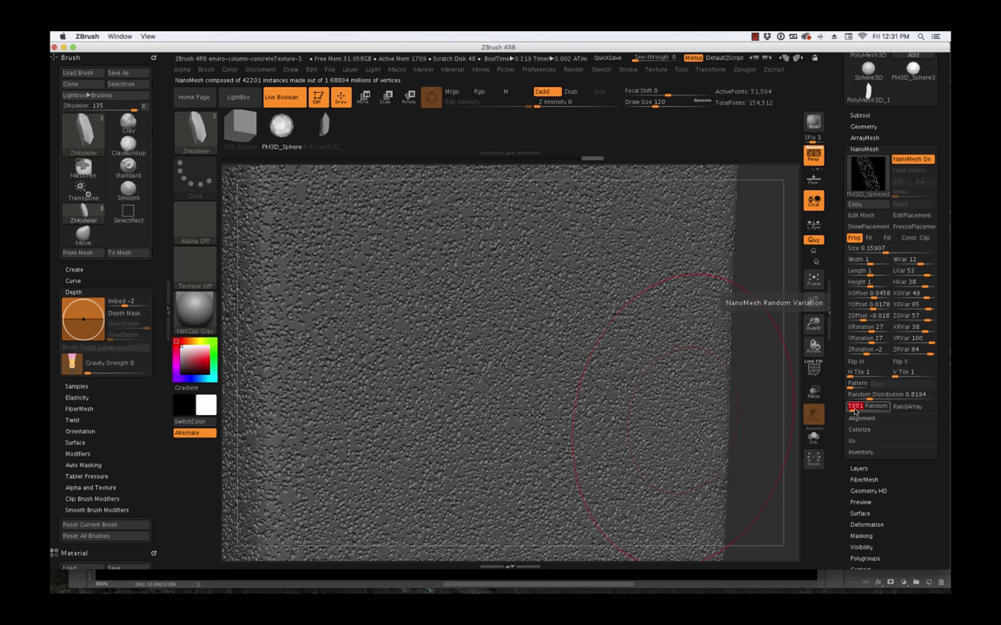
left_click(869, 395)
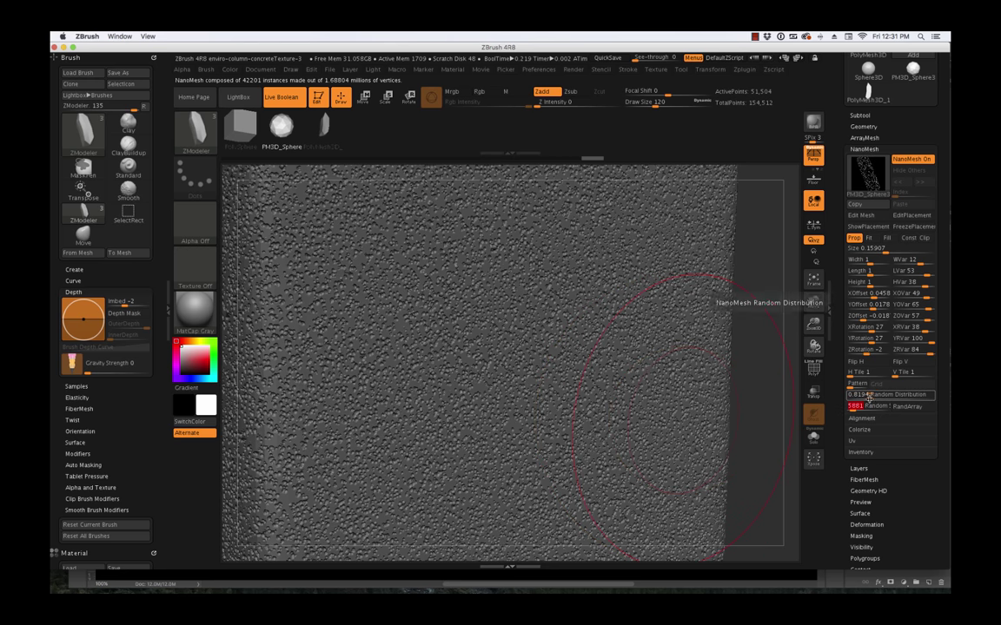
left_click(870, 400)
left_click_drag(872, 399, 875, 401)
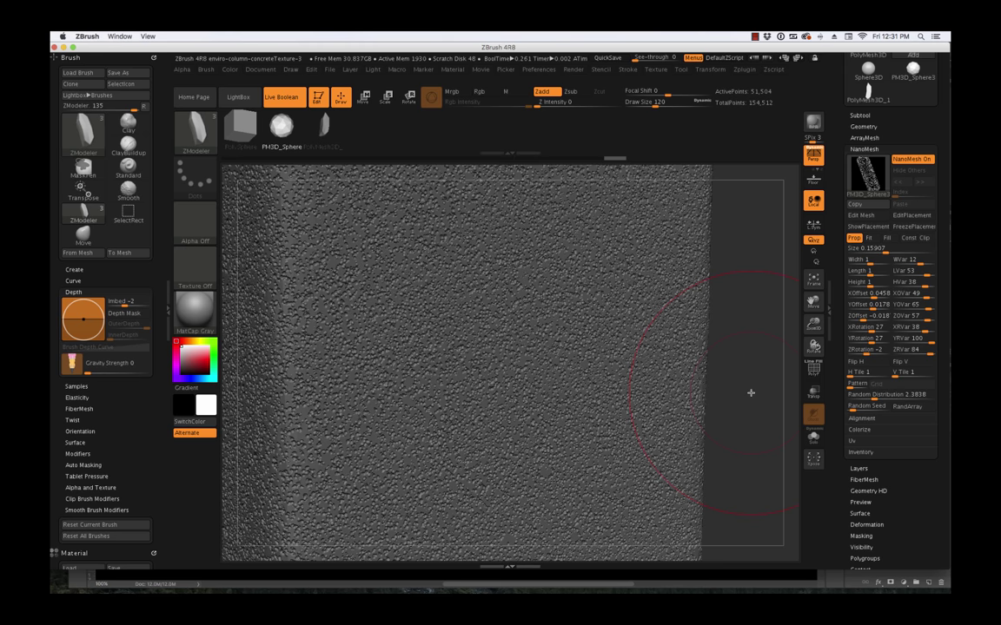
- Make the Base subtool active and hide the Sub and Add subtools
left_click(866, 149)
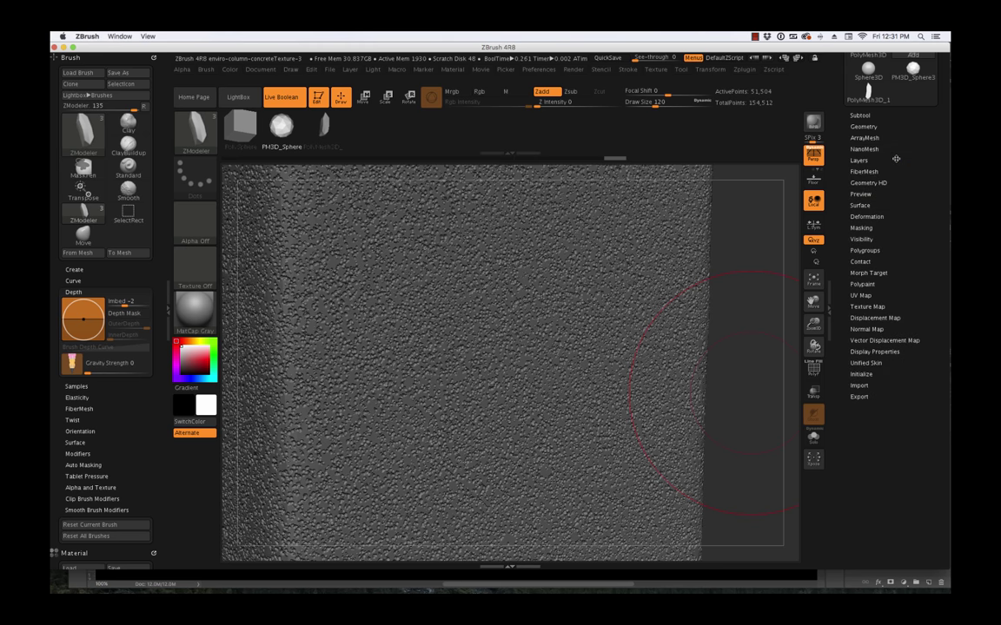
left_click(861, 114)
left_click(774, 341, "alt")
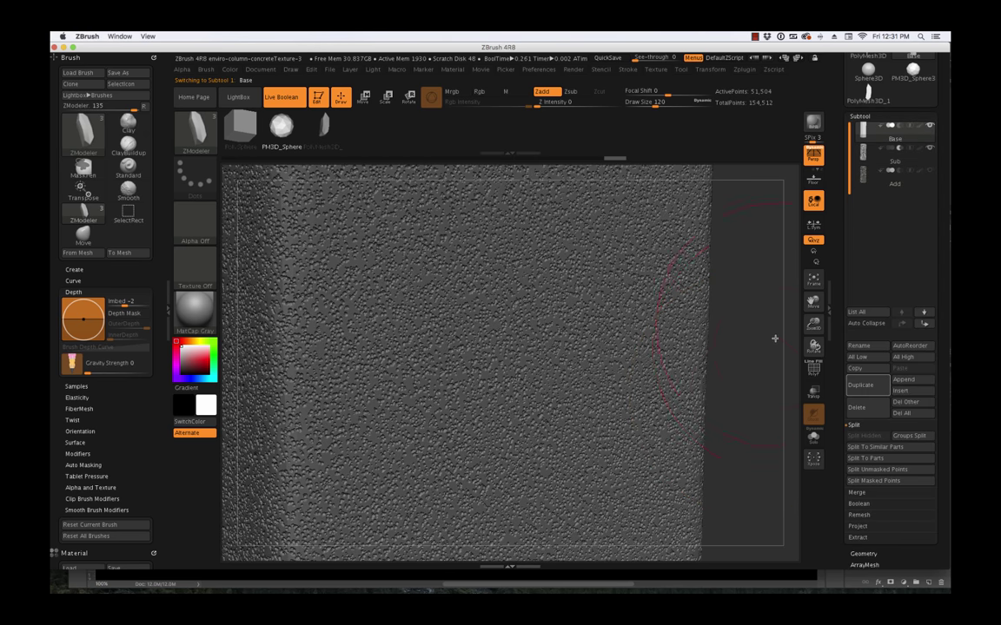
left_click(929, 148)
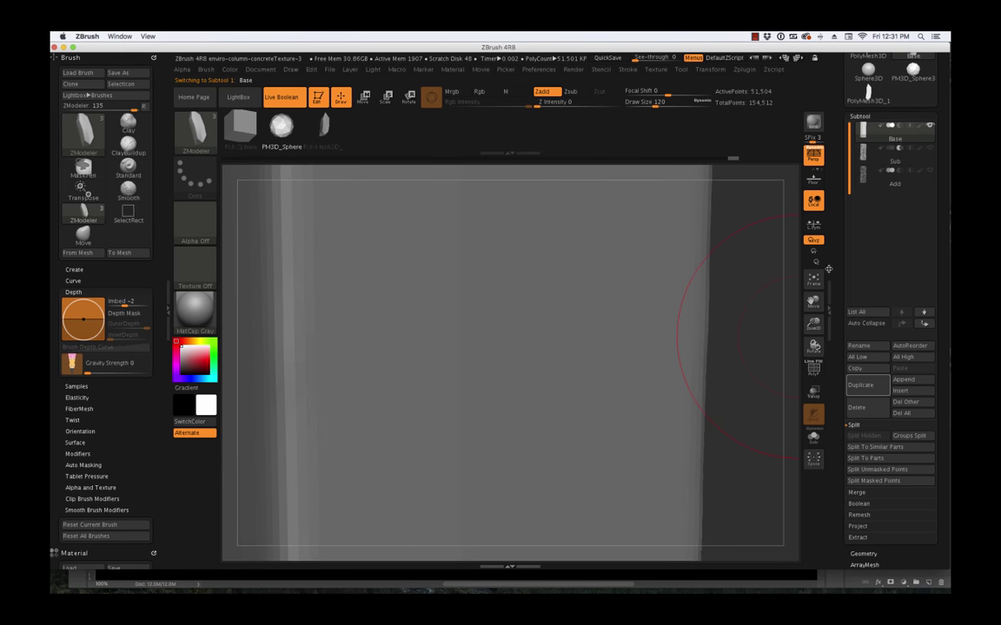
- Check the Base mesh's polygon count and subdivide it to about 3.3 million polygons
left_click_drag(849, 249, 850, 279)
mouse_move(912, 104)
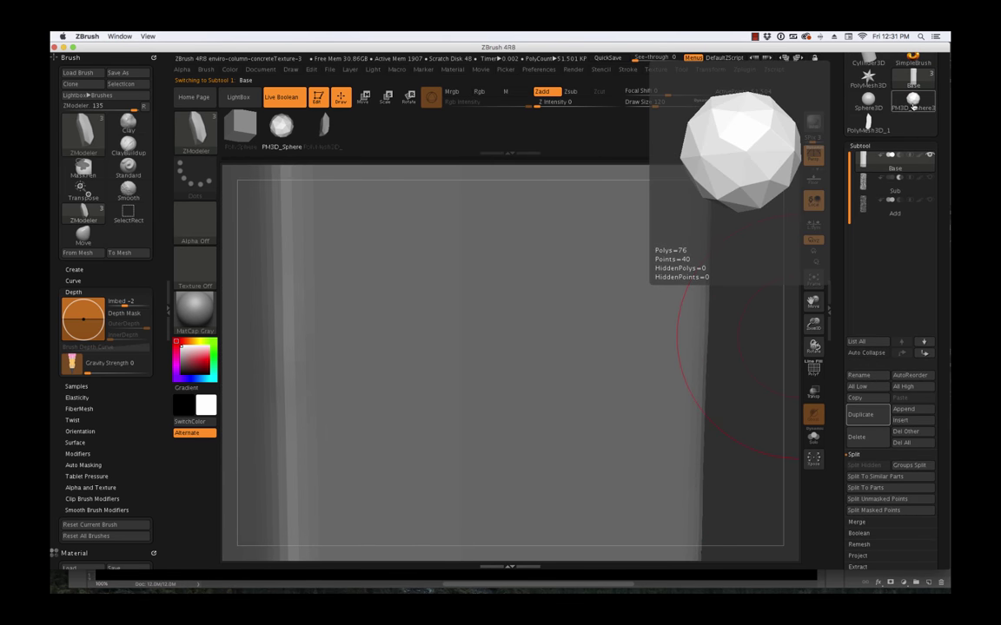
mouse_move(915, 84)
key("ctrl")
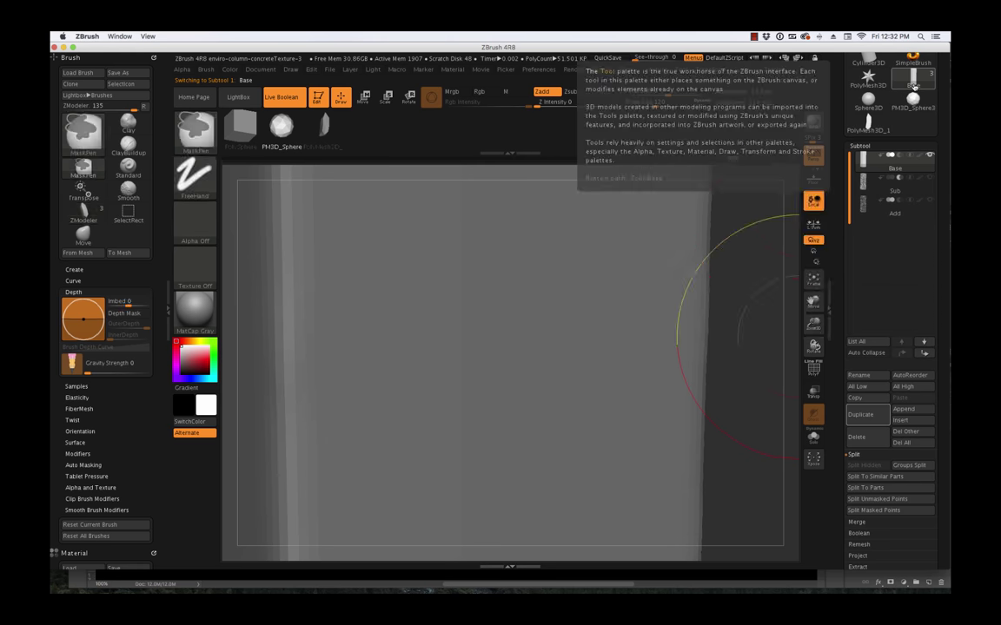
key("ctrl+d")
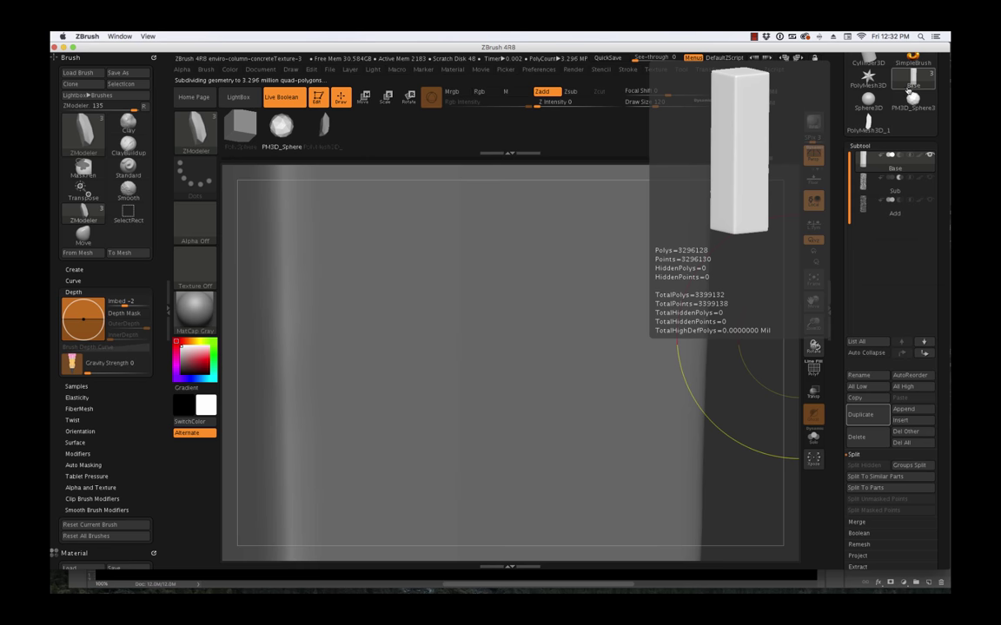
- Enable surface noise on the Base subtool and set its Noise Scale to 3.18585
left_click(859, 146)
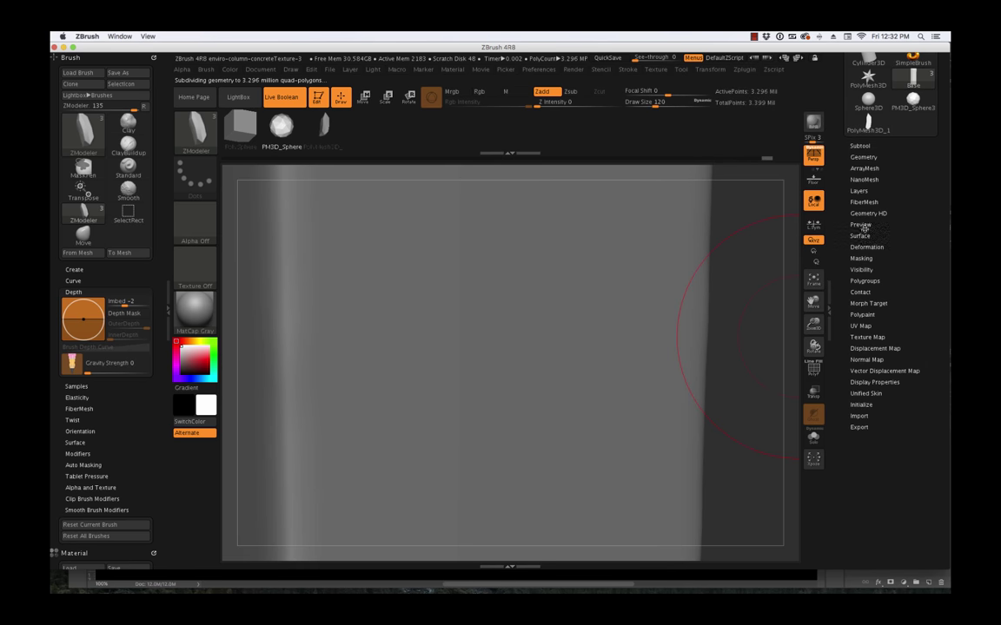
left_click(859, 236)
left_click(856, 245)
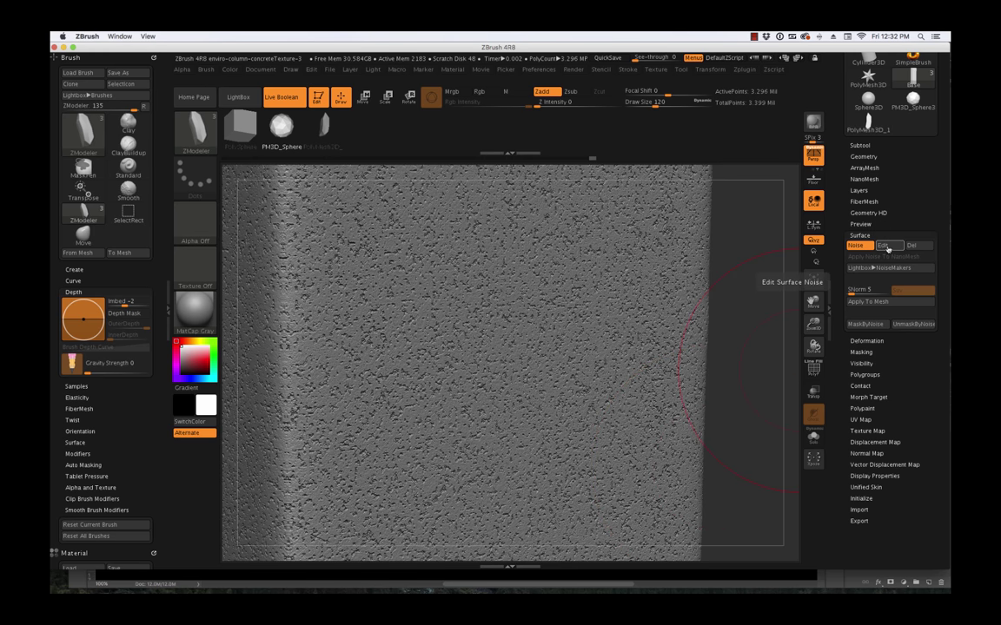
left_click(883, 247)
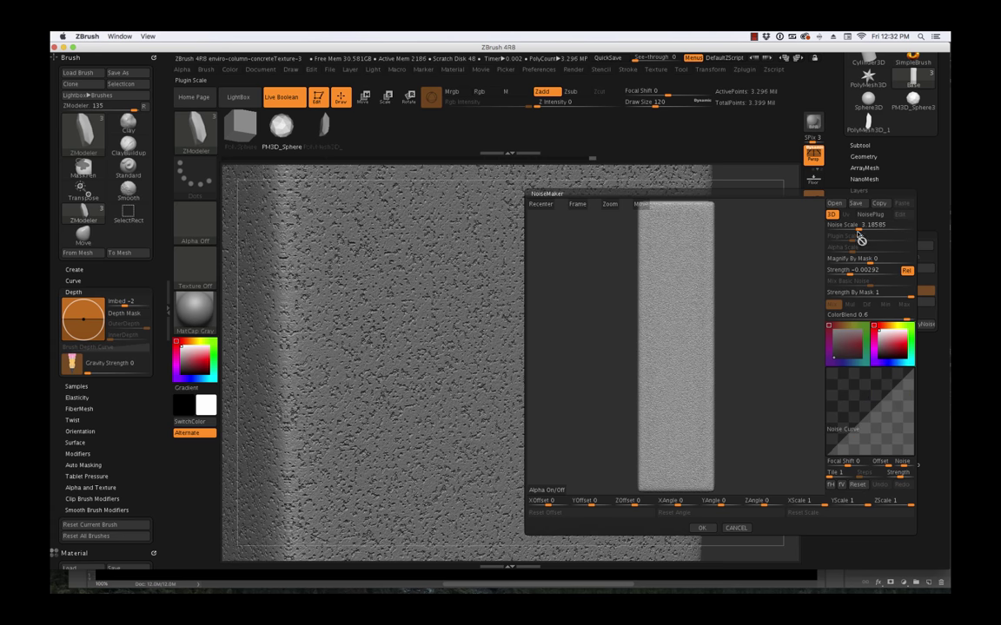
left_click(702, 527)
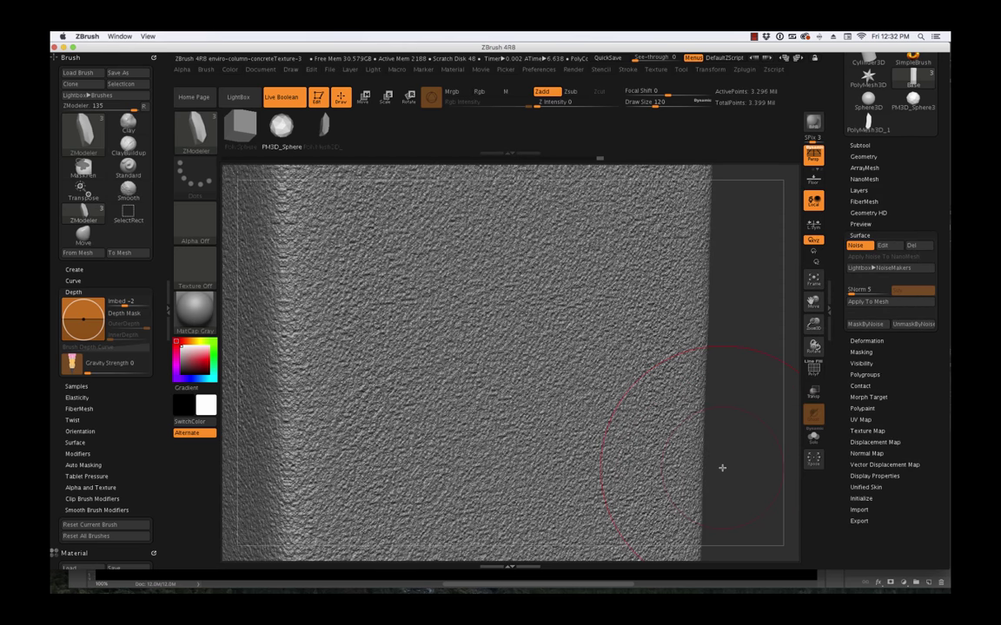
- Refine the Base subtool's surface noise with a Noise Scale of 1.00316 and a Strength of -0.00191
left_click(882, 245)
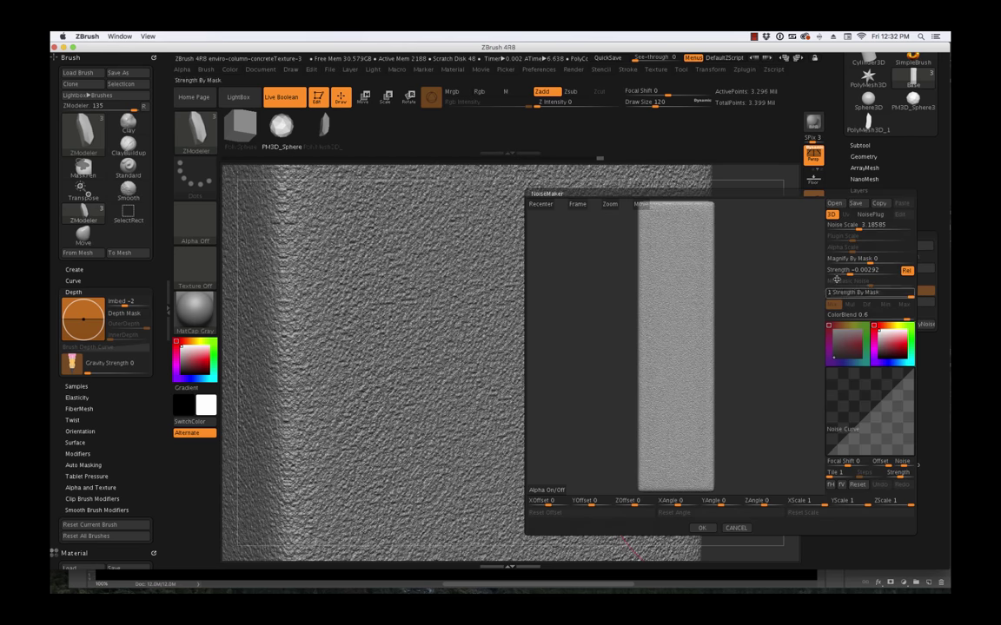
left_click_drag(742, 291, 810, 417, "alt")
left_click_drag(798, 304, 740, 337, "alt")
left_click_drag(716, 276, 793, 357, "alt")
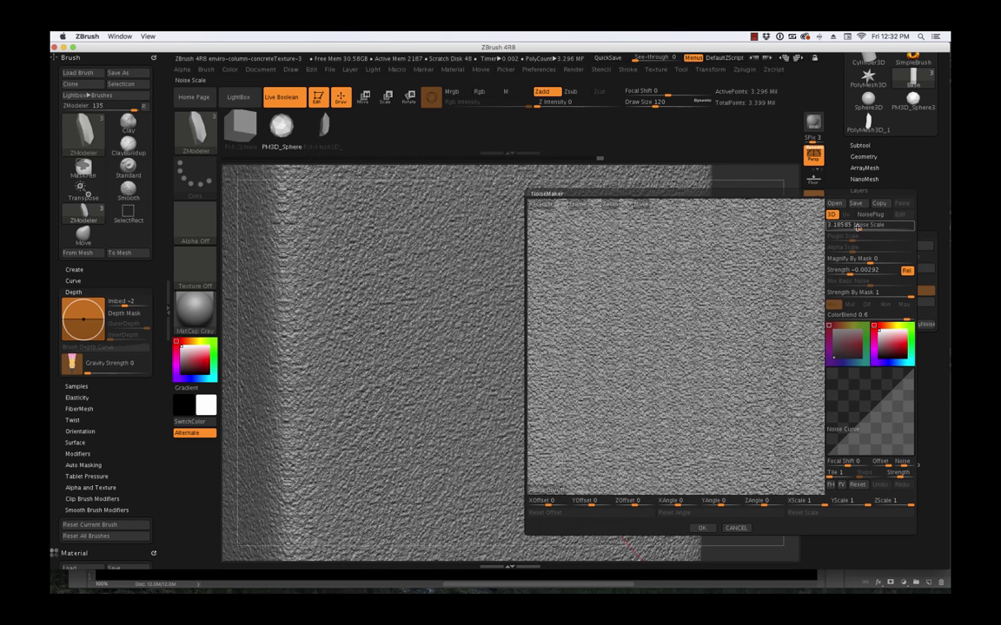
left_click_drag(859, 226, 853, 227)
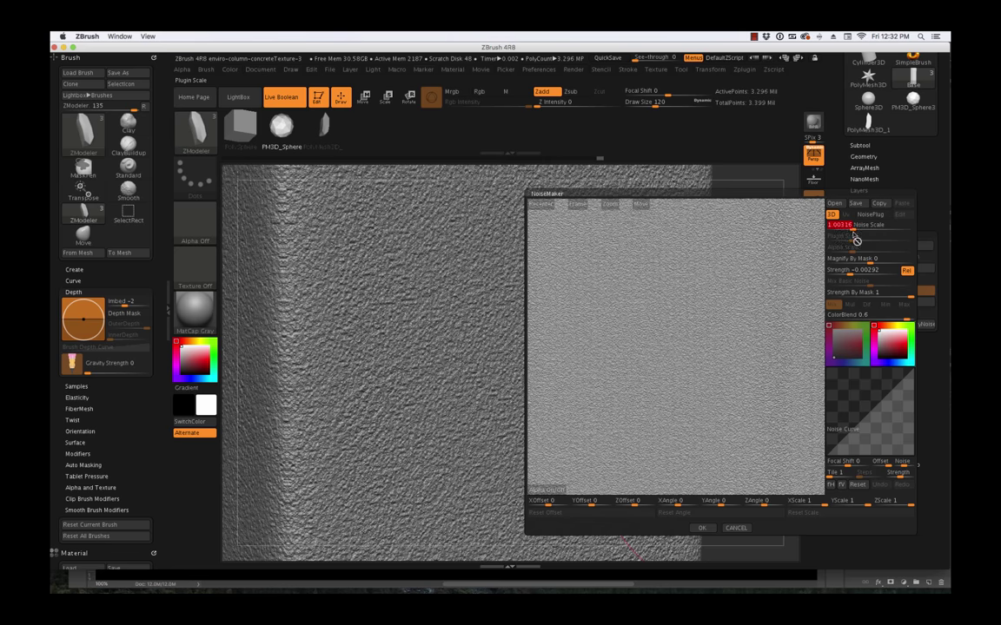
left_click_drag(850, 274, 853, 274)
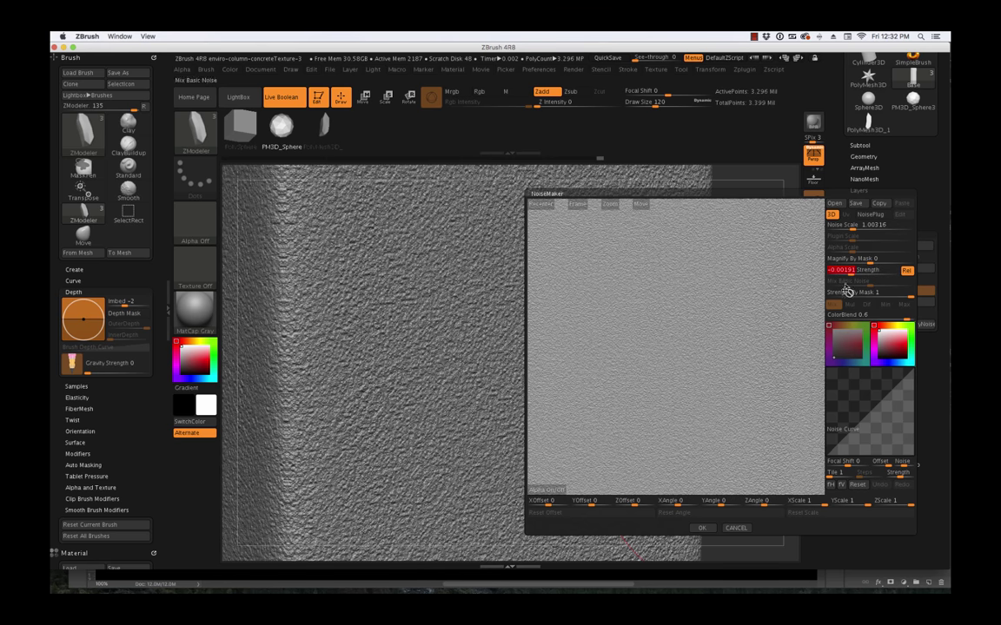
left_click(702, 528)
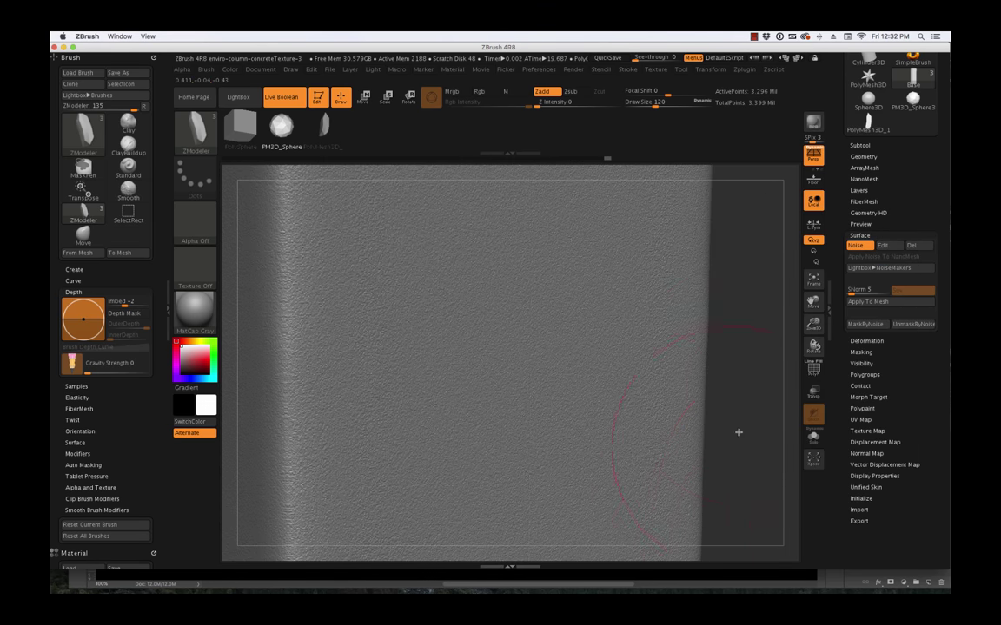
- Set the Base subtool's surface noise Strength to -0.00357
left_click_drag(748, 436, 741, 439)
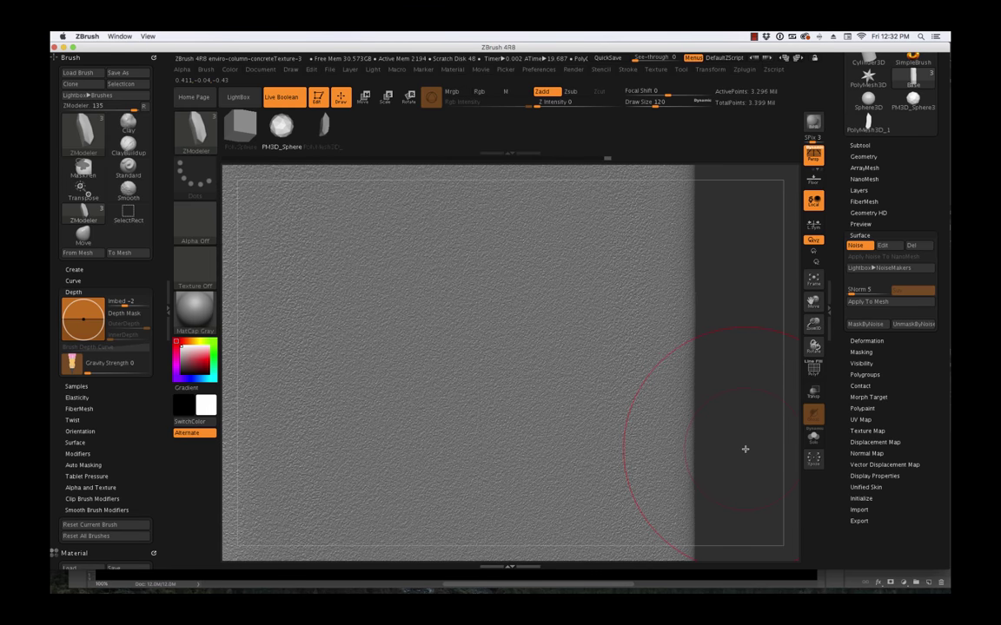
mouse_move(737, 357)
left_mouse_down()
mouse_move(756, 359)
mouse_move(732, 341)
left_mouse_up()
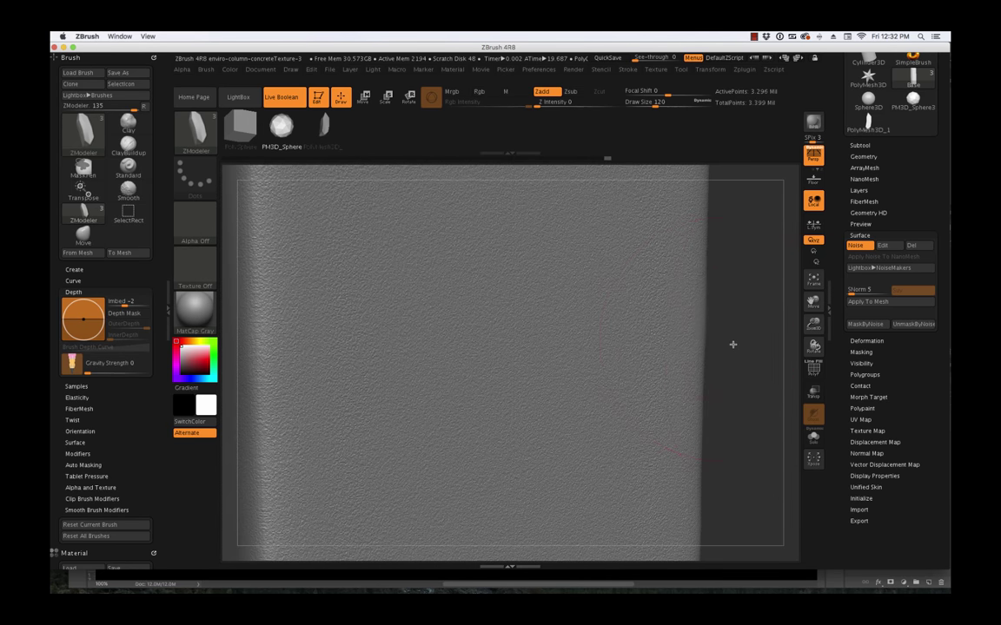
left_click(888, 248)
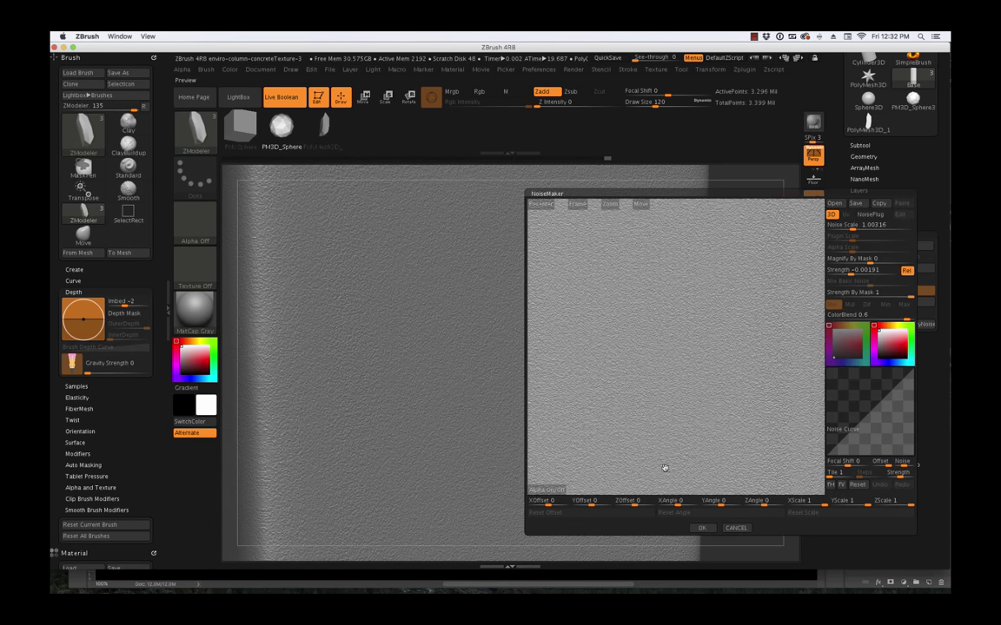
left_click_drag(851, 272, 847, 273)
left_click(849, 273)
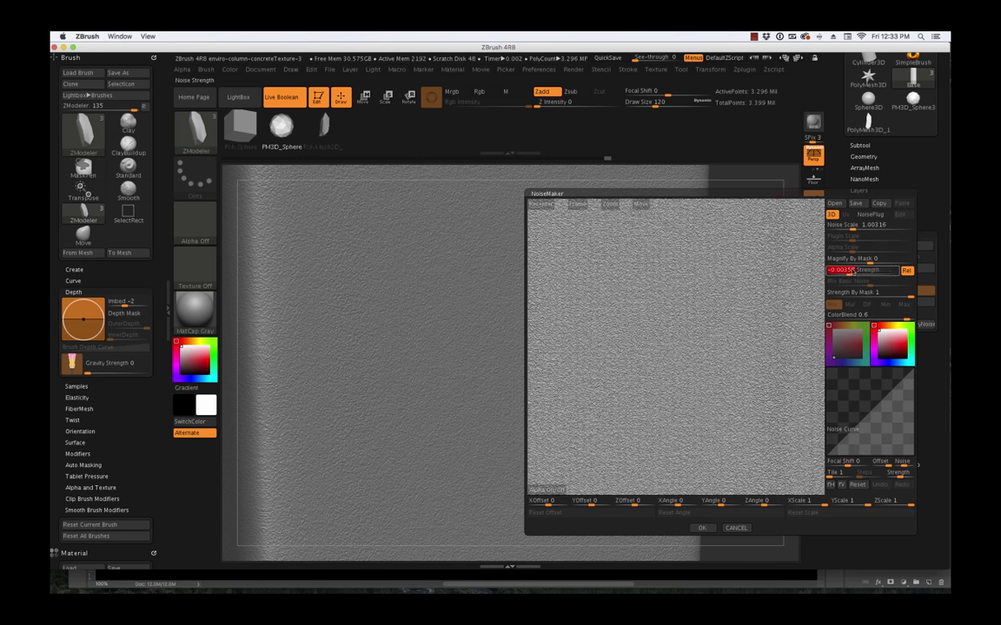
left_click_drag(853, 230, 853, 232)
left_click(702, 528)
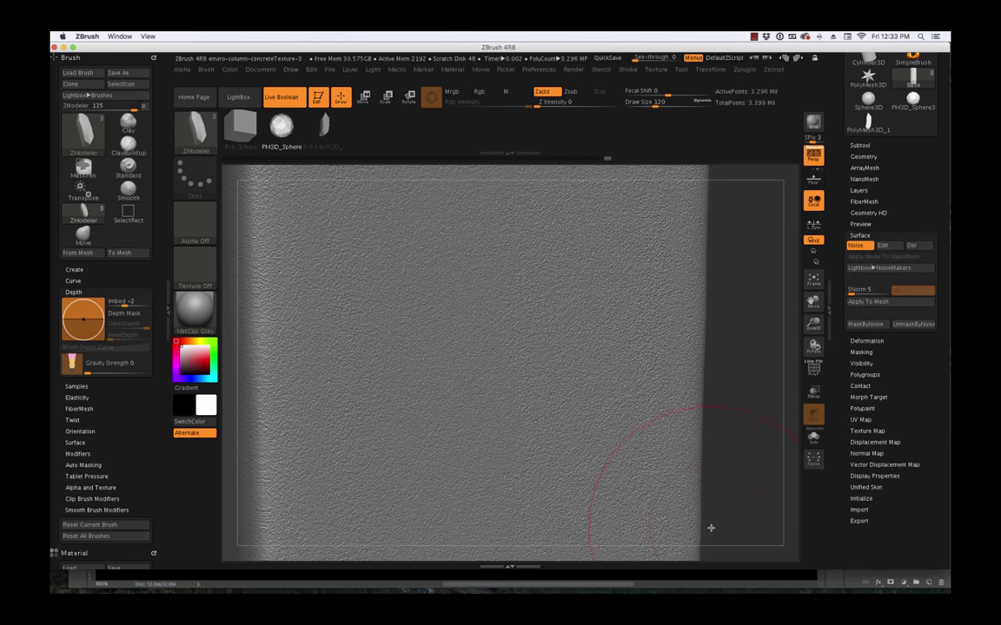
- Bake the current surface noise into the Base mesh with Apply To Mesh
left_click_drag(758, 337, 762, 342)
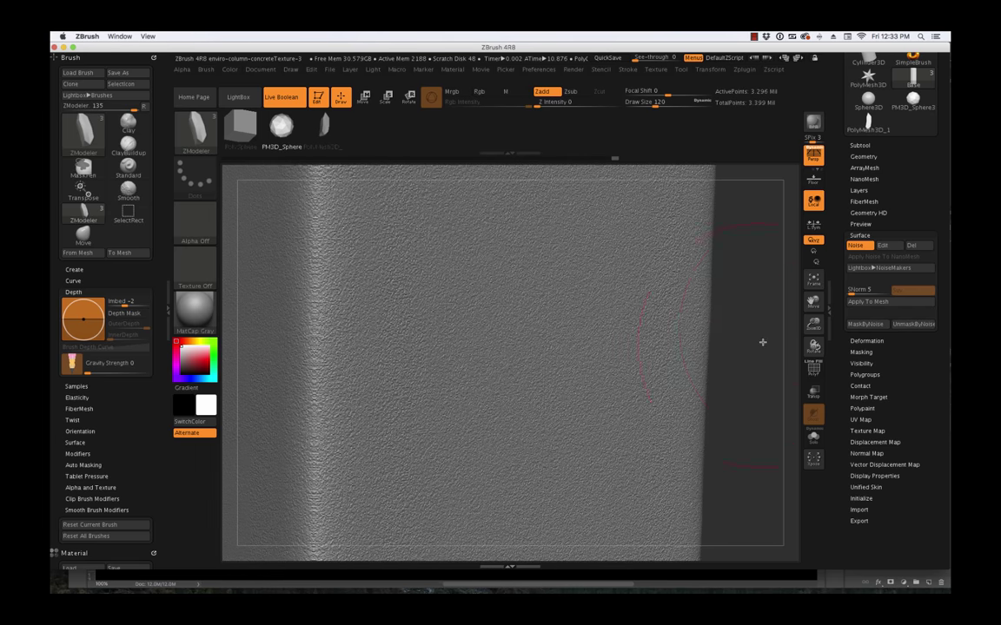
left_click(876, 304)
left_click_drag(764, 383, 754, 392)
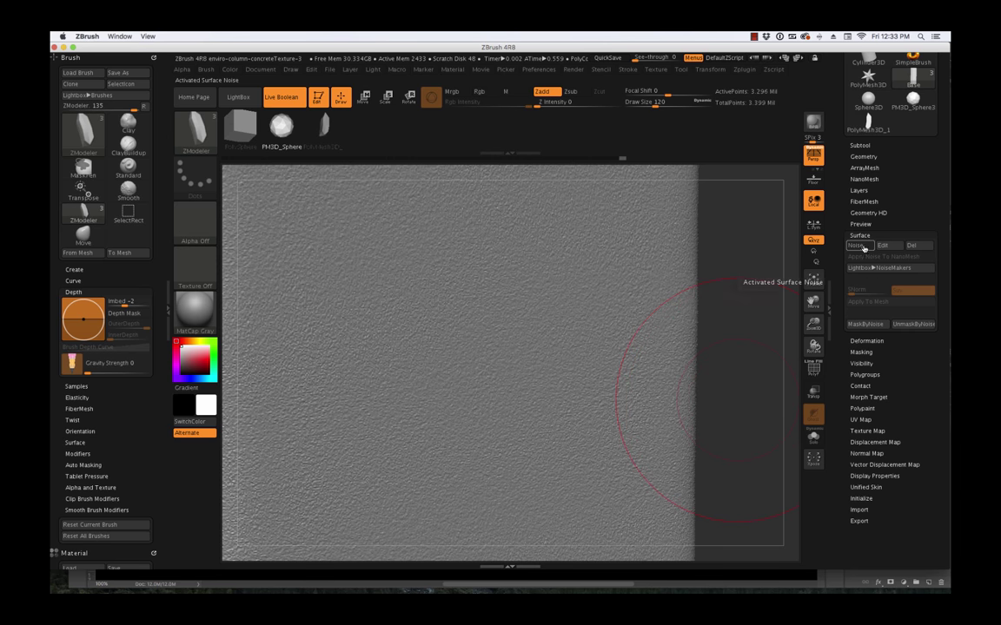
- Enable another layer of surface noise on the Base mesh and bend its noise curve into a steep rise after a mid-range dip
left_click(856, 245)
left_click(890, 247)
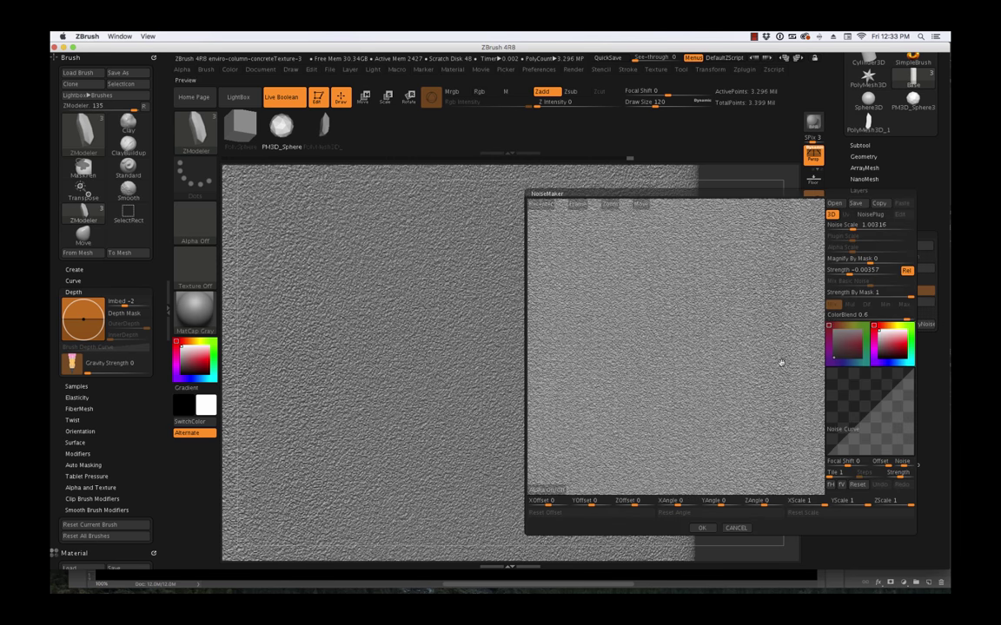
left_click_drag(863, 419, 889, 396)
mouse_move(873, 434)
left_mouse_down()
mouse_move(856, 441)
mouse_move(879, 440)
left_mouse_up()
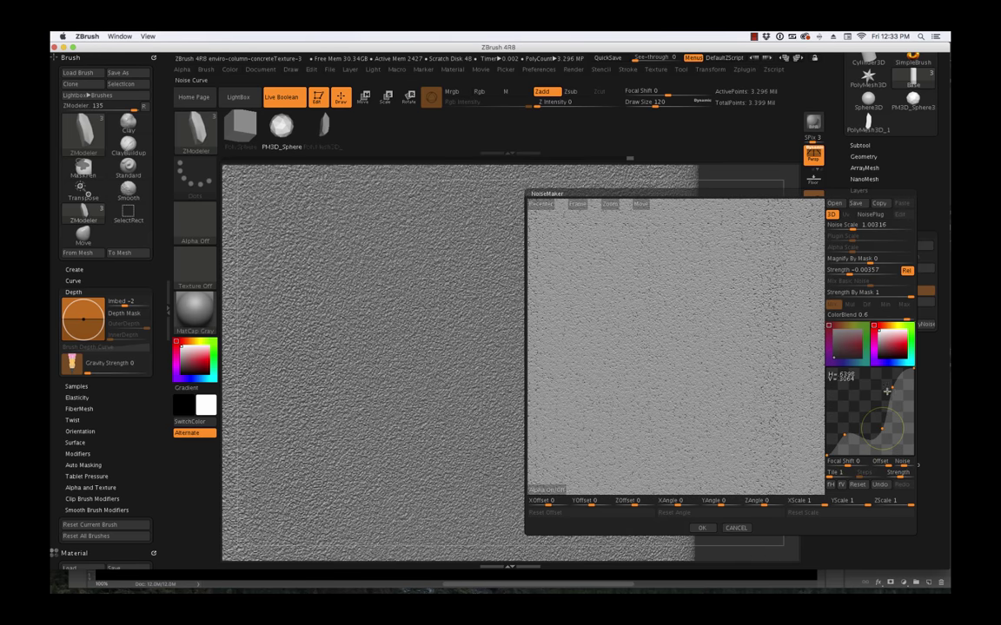
- Adjust the new noise layer to a Noise Scale of 3.18585 and a Strength of -0.00191
left_click(847, 270)
left_click_drag(847, 273, 849, 273)
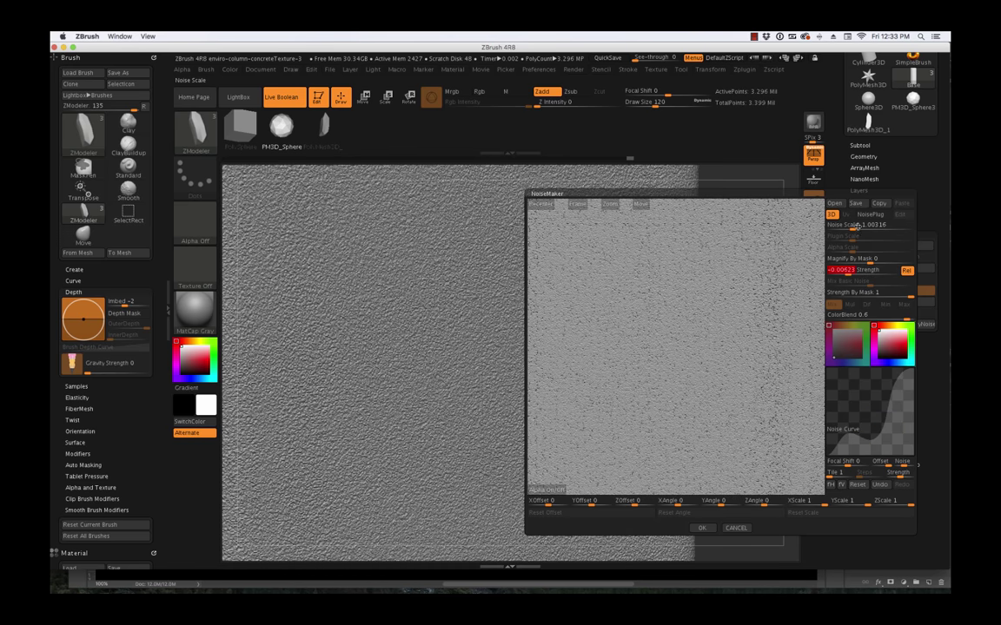
left_click_drag(853, 226, 858, 231)
left_click_drag(783, 384, 783, 385)
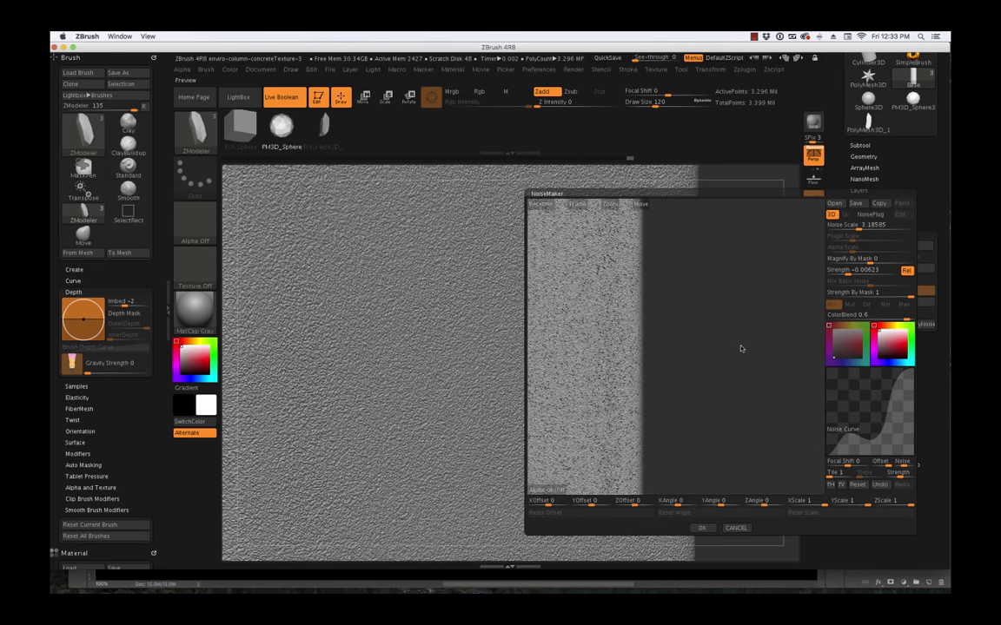
left_click_drag(768, 377, 775, 344)
left_click_drag(847, 272, 850, 272)
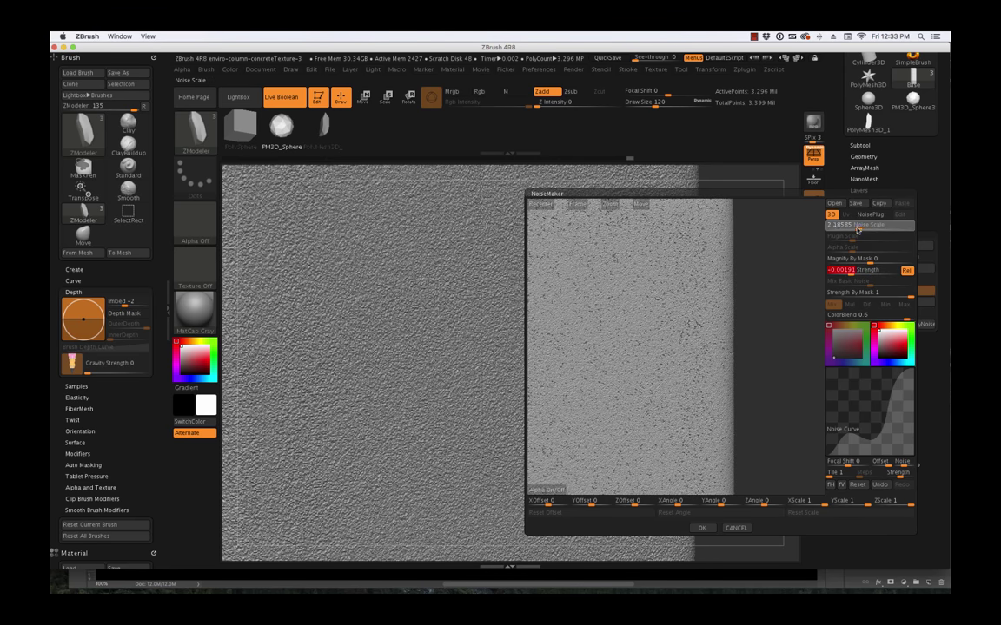
left_click(854, 229)
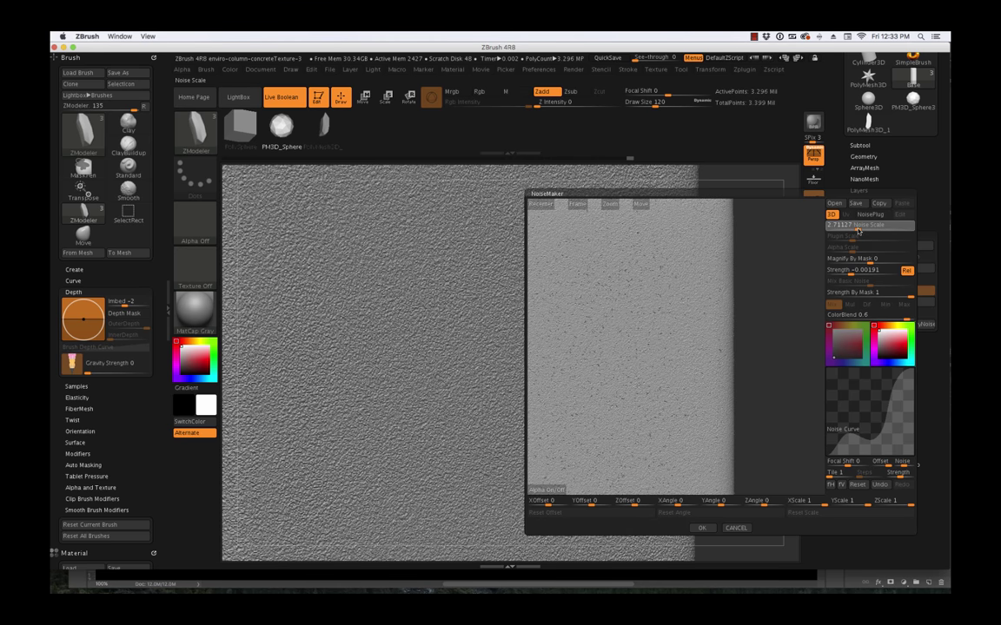
left_click_drag(858, 231, 859, 231)
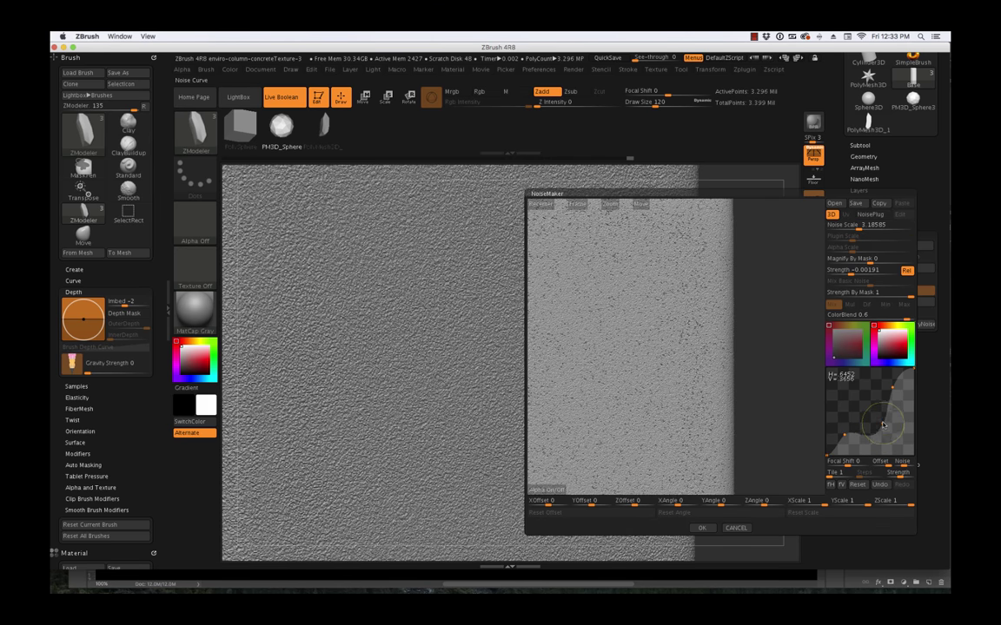
- Soften the dip in the noise curve, accept the noise settings and inspect the column surface
mouse_move(882, 426)
left_mouse_down()
mouse_move(883, 417)
mouse_move(852, 432)
mouse_move(886, 417)
left_mouse_up()
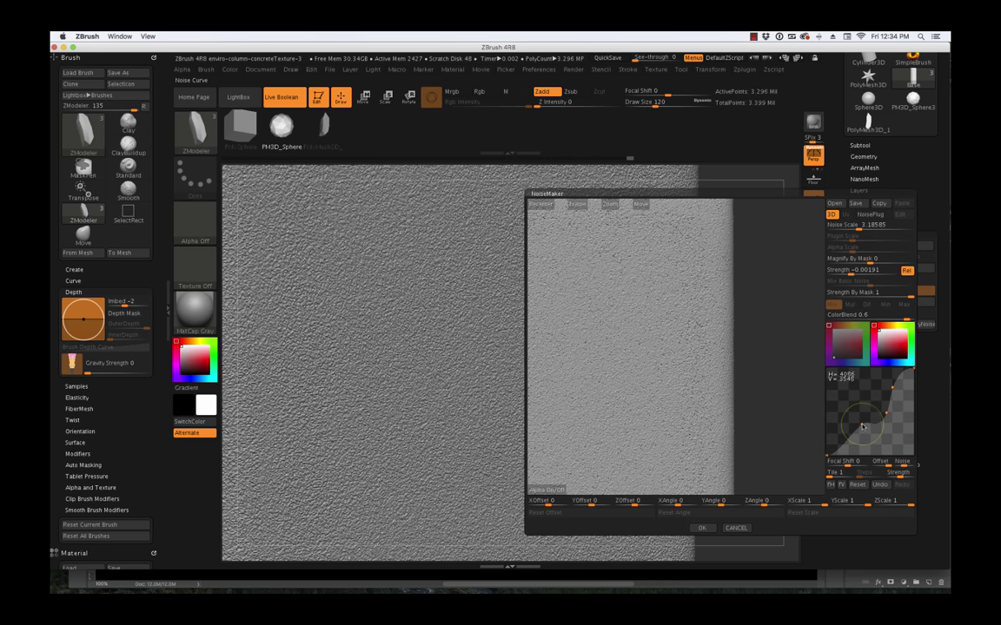
left_click_drag(892, 391, 891, 391)
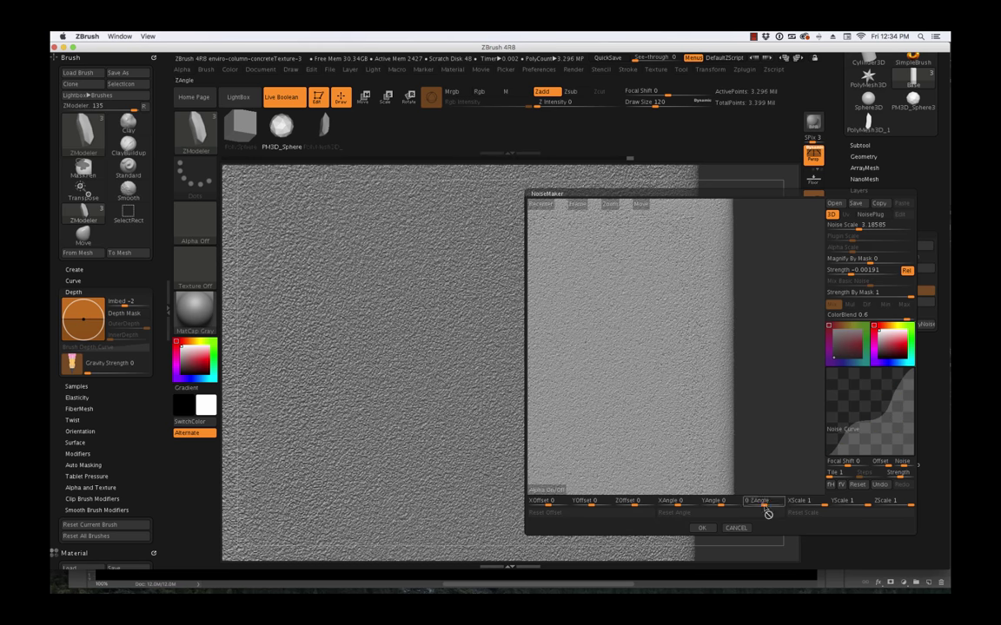
left_click(702, 528)
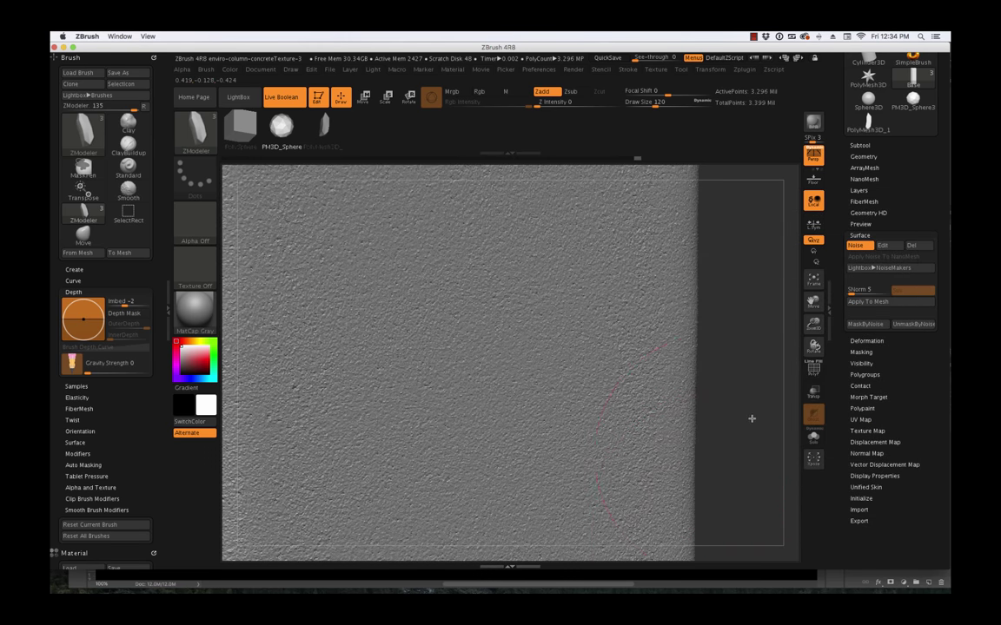
left_click_drag(751, 418, 789, 421)
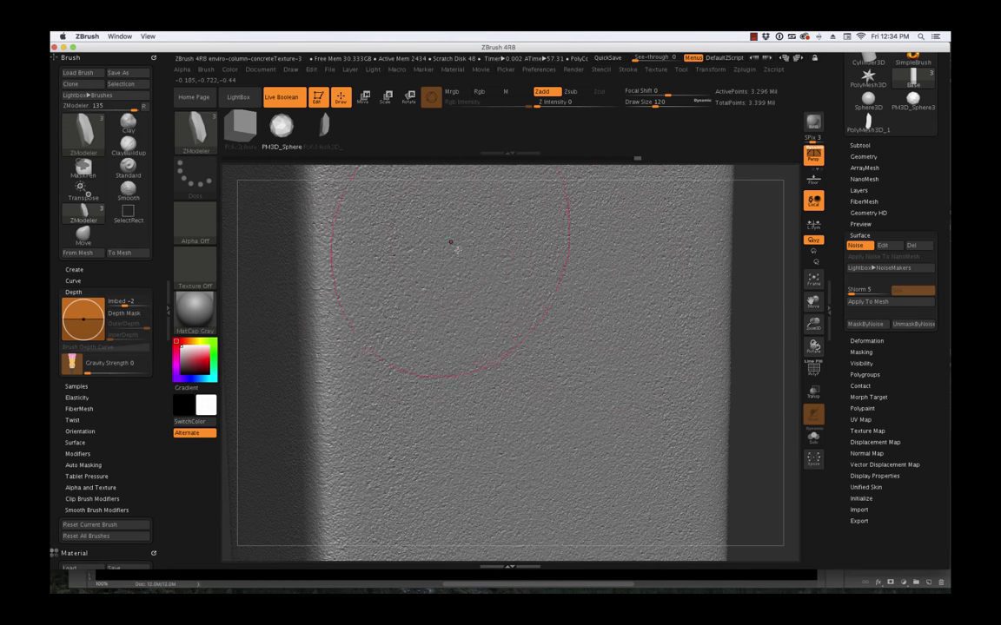
mouse_move(757, 351)
left_mouse_down()
mouse_move(727, 435)
mouse_move(726, 390)
mouse_move(707, 371)
mouse_move(725, 452)
mouse_move(731, 351)
mouse_move(732, 391)
mouse_move(750, 363)
mouse_move(774, 371)
left_mouse_up()
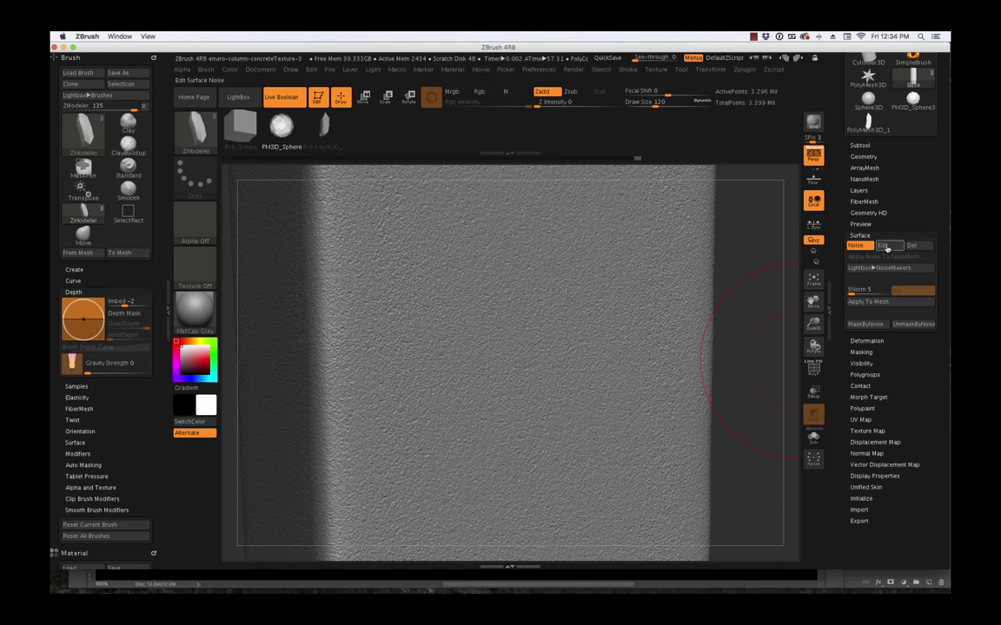
- Reintroduce a dip in the noise curve and set the noise Strength to -0.00292
left_click(883, 245)
left_click_drag(886, 413, 886, 426)
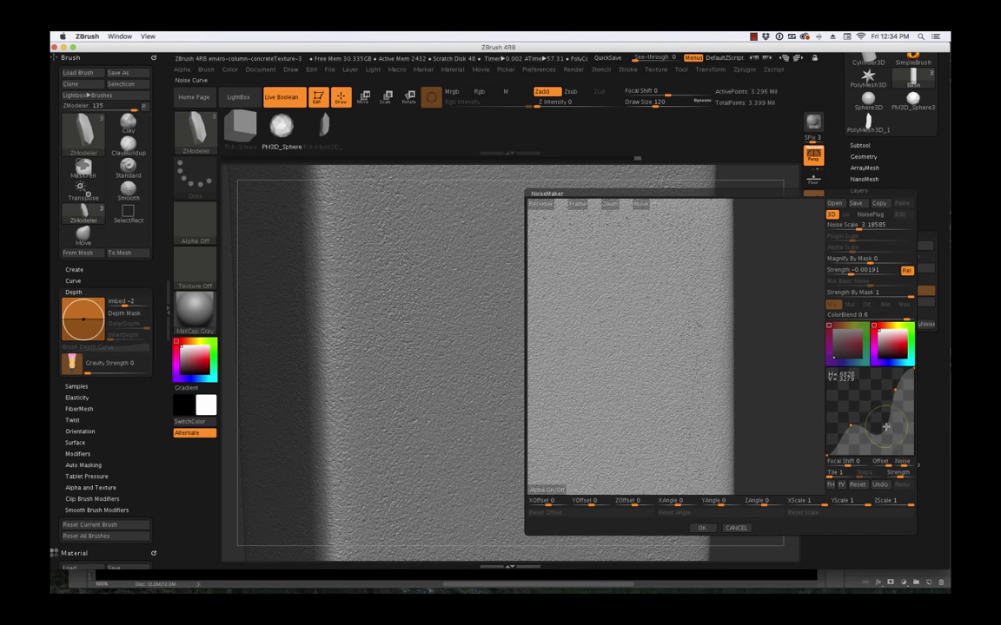
left_click(851, 271)
left_click_drag(849, 275, 850, 276)
left_click(702, 529)
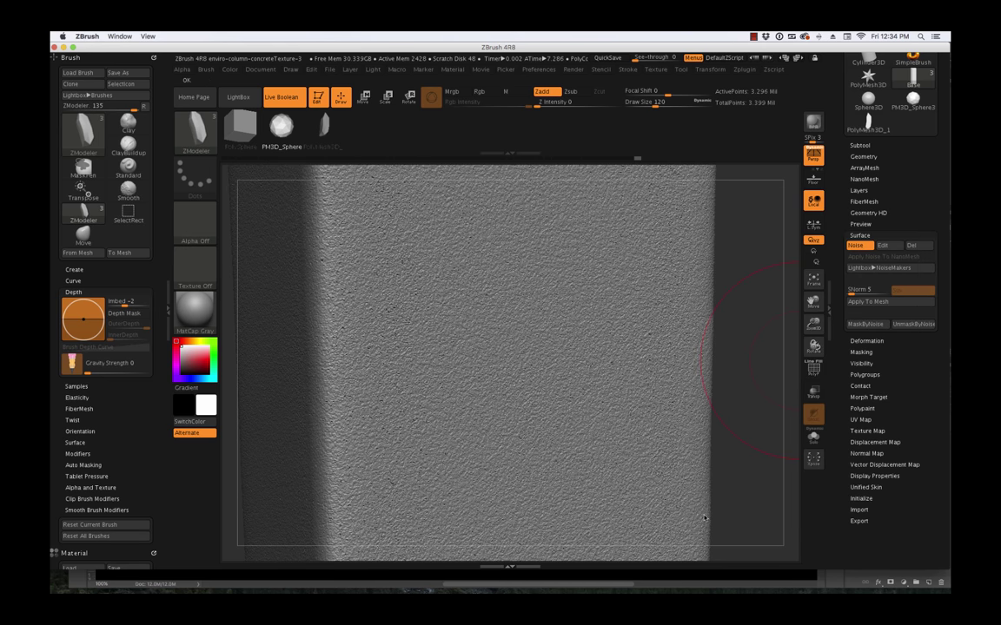
left_click_drag(757, 355, 771, 353)
- Deepen the dip before the noise curve's final rise and accept the edited noise on the Base mesh
left_click(883, 246)
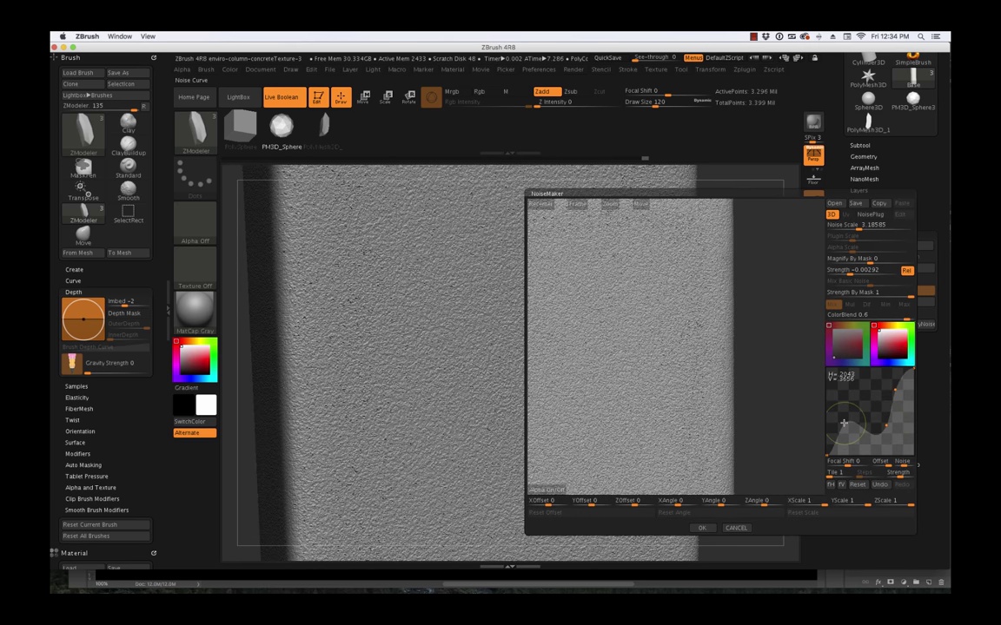
mouse_move(827, 456)
left_mouse_down()
mouse_move(826, 444)
mouse_move(826, 457)
left_mouse_up()
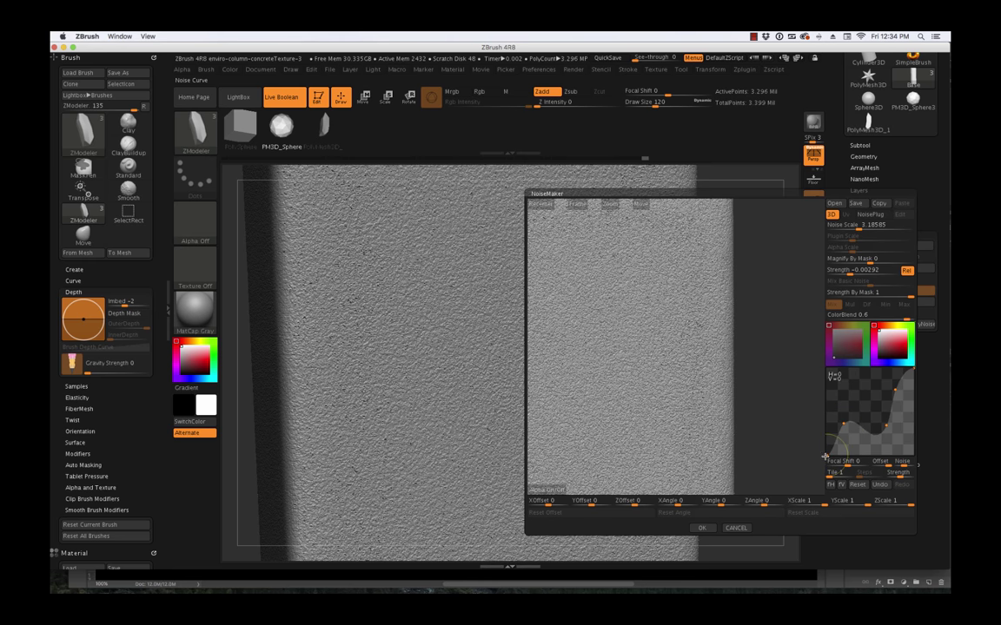
left_click_drag(886, 426, 887, 441)
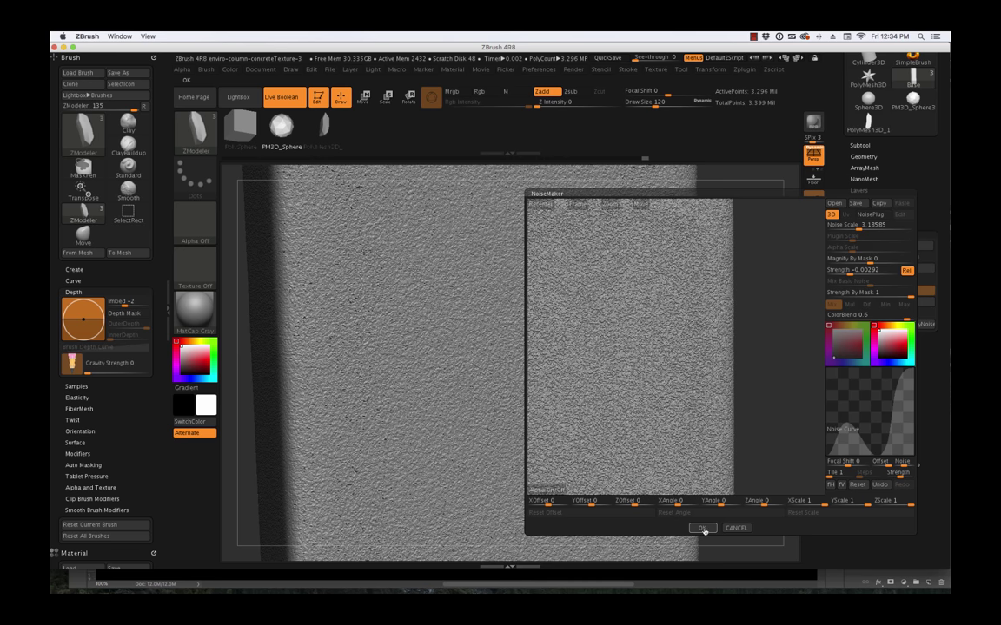
left_click(702, 528)
left_click_drag(746, 426, 795, 393)
- Try a coarser surface noise on the Base mesh with a Noise Scale of 6.65484
left_click(883, 245)
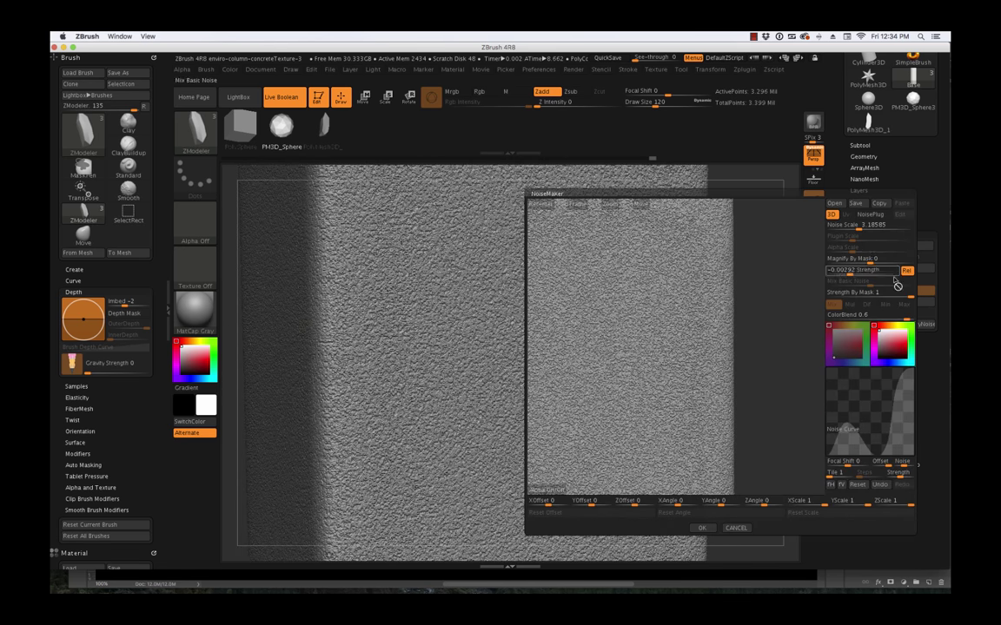
left_click_drag(858, 227, 863, 228)
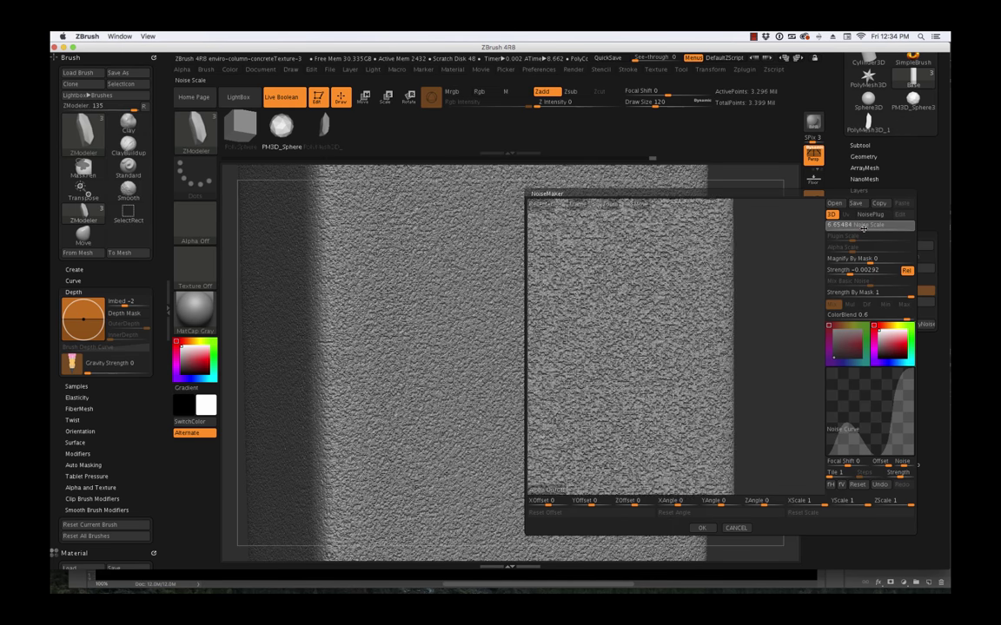
left_click(701, 528)
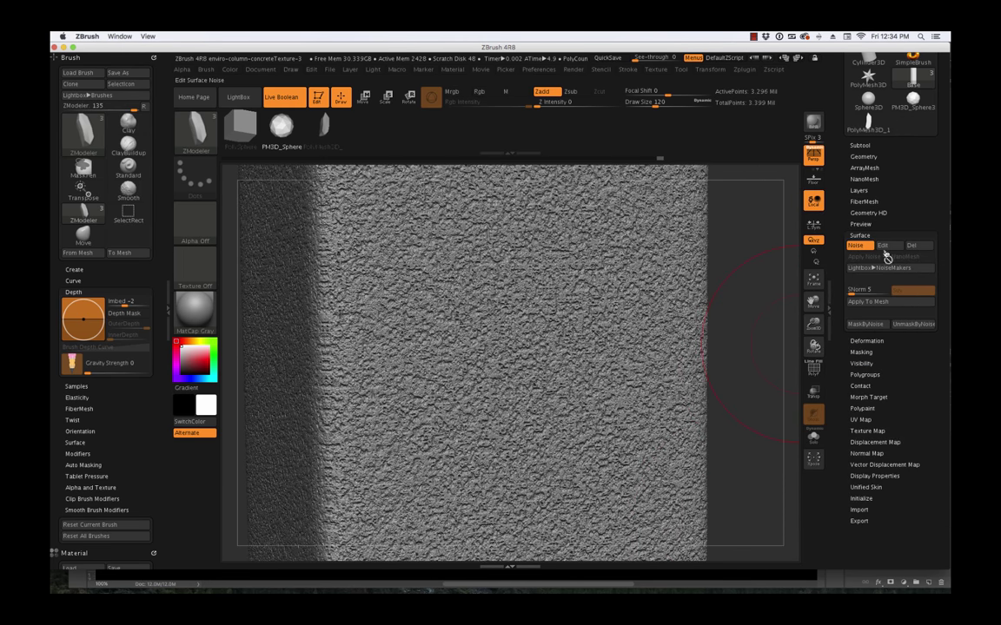
- Set the Noise Scale to 2.10699 and apply the surface noise to the Base mesh
left_click(883, 245)
left_click_drag(860, 228, 856, 228)
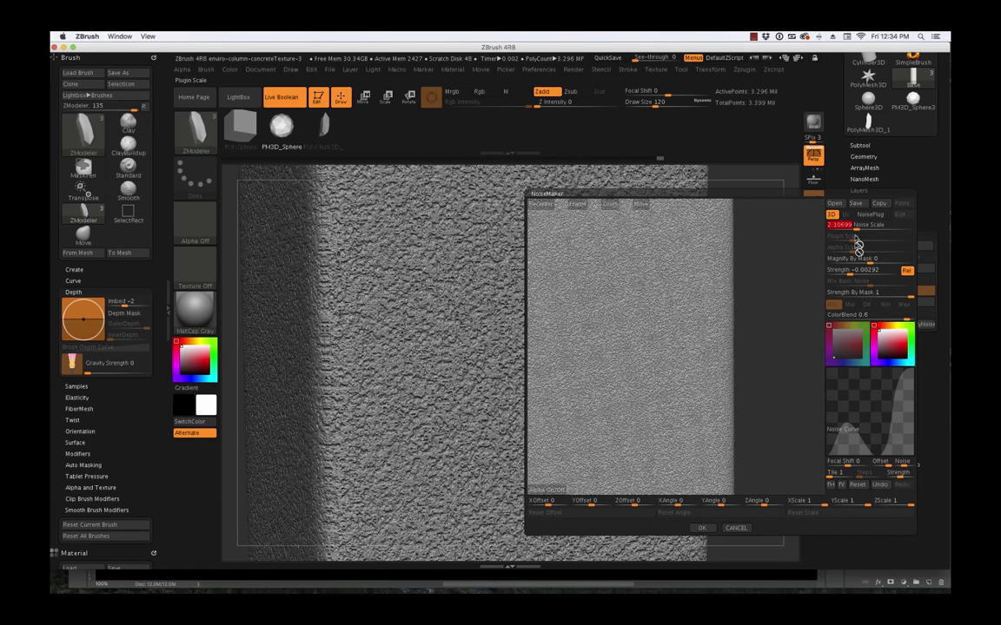
left_click(702, 529)
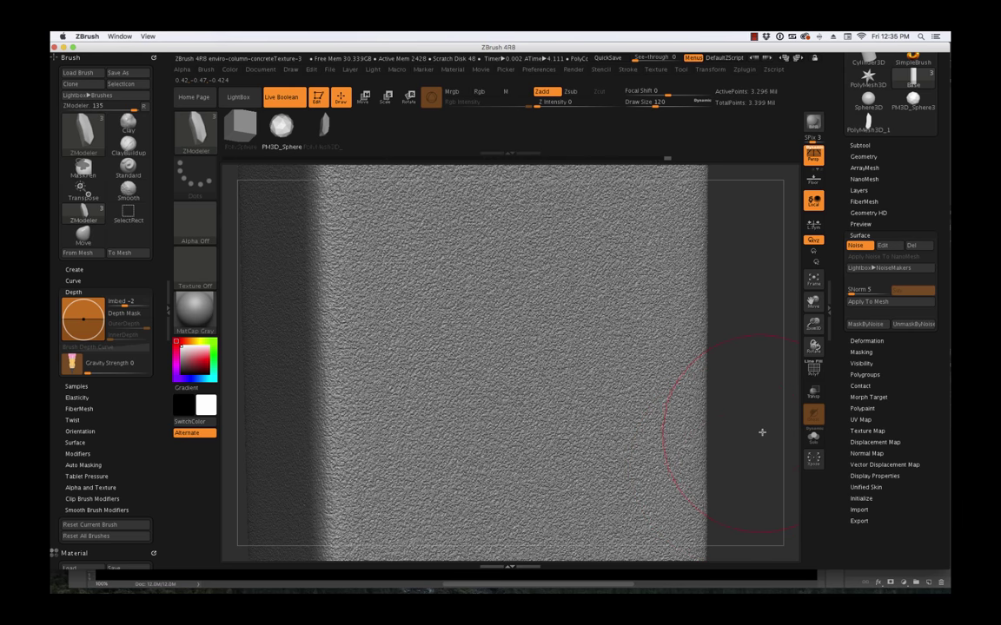
left_click_drag(761, 432, 757, 409, "alt")
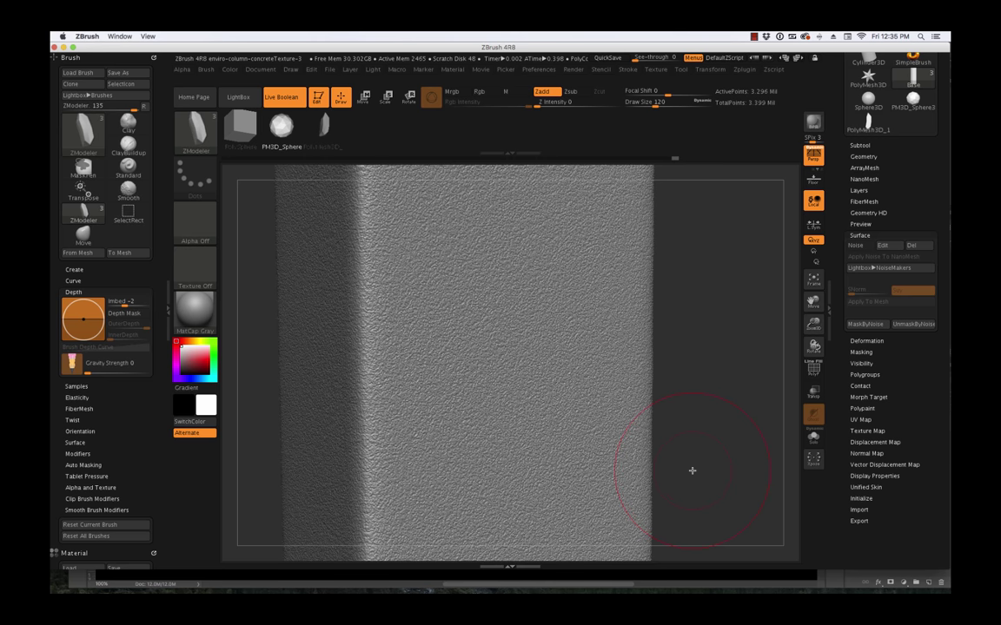
left_click_drag(693, 470, 678, 400)
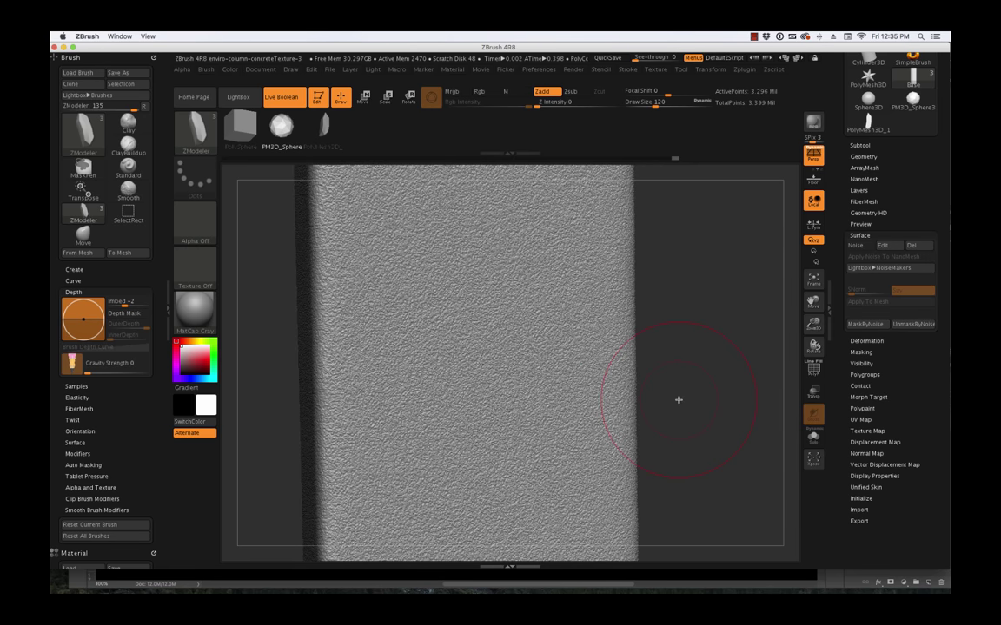
- Put away the surface noise settings and show the subtool list
left_click(859, 236)
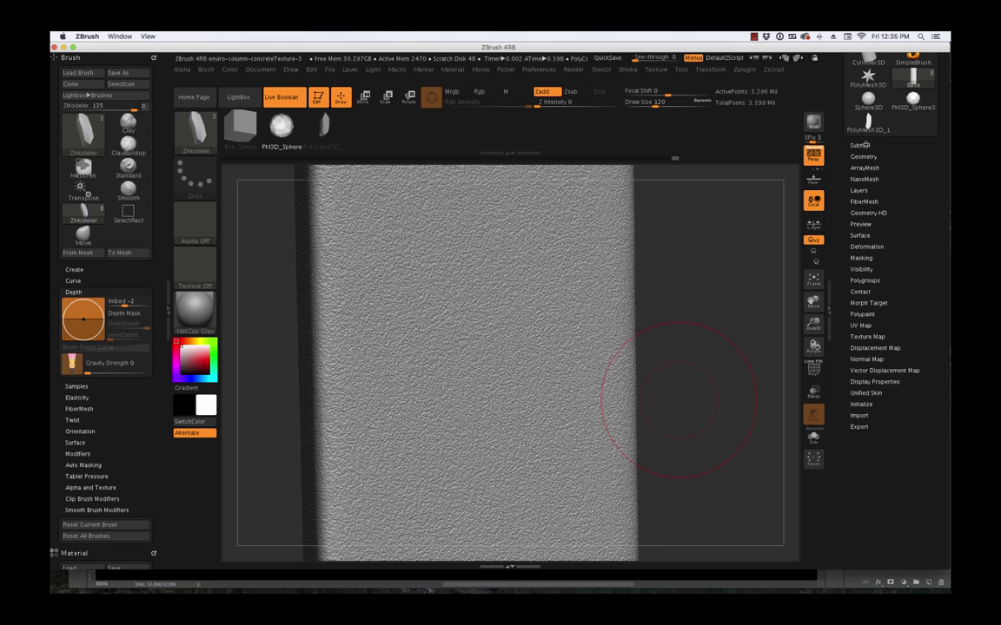
left_click(860, 145)
mouse_move(712, 390)
left_mouse_down()
mouse_move(700, 320)
mouse_move(690, 324)
mouse_move(696, 345)
left_mouse_up()
- Set up the Standard brush with a Draw Size of 41, the Spray stroke and Alpha 25
key("s")
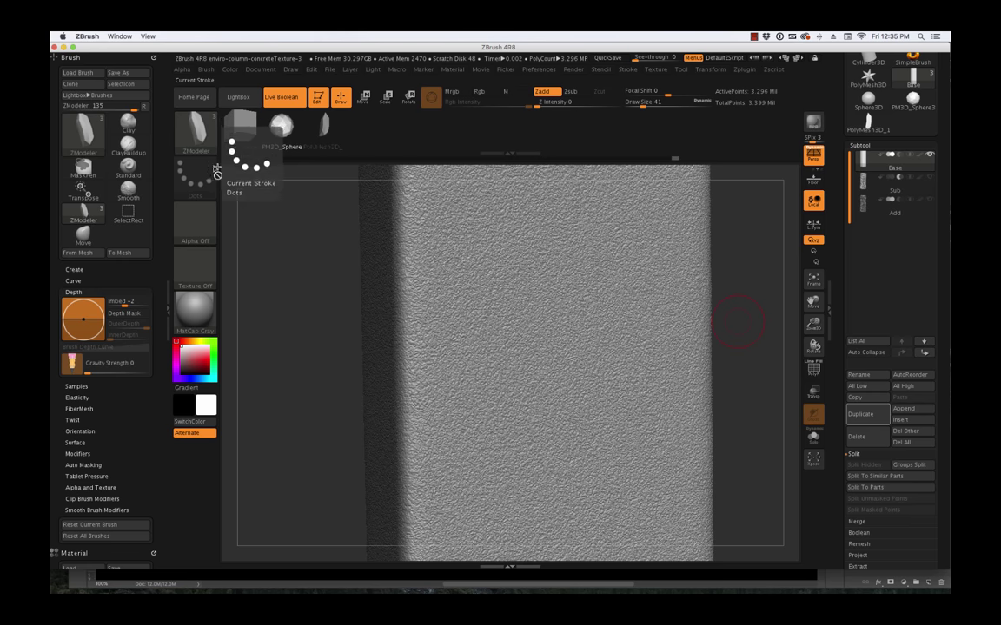
left_click(195, 131)
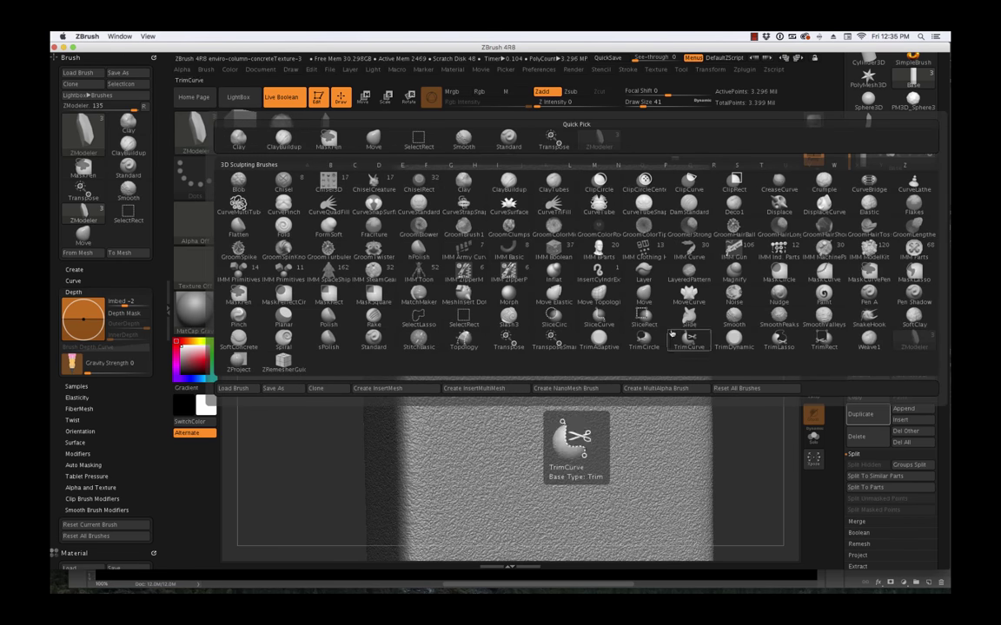
left_click(374, 339)
left_click(196, 178)
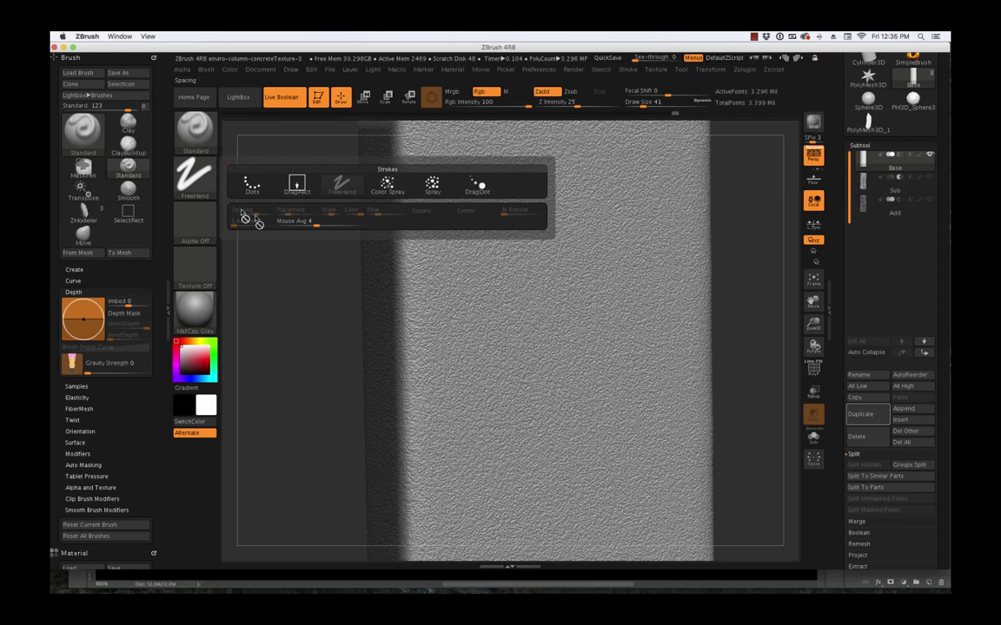
left_click(430, 184)
left_click(196, 225)
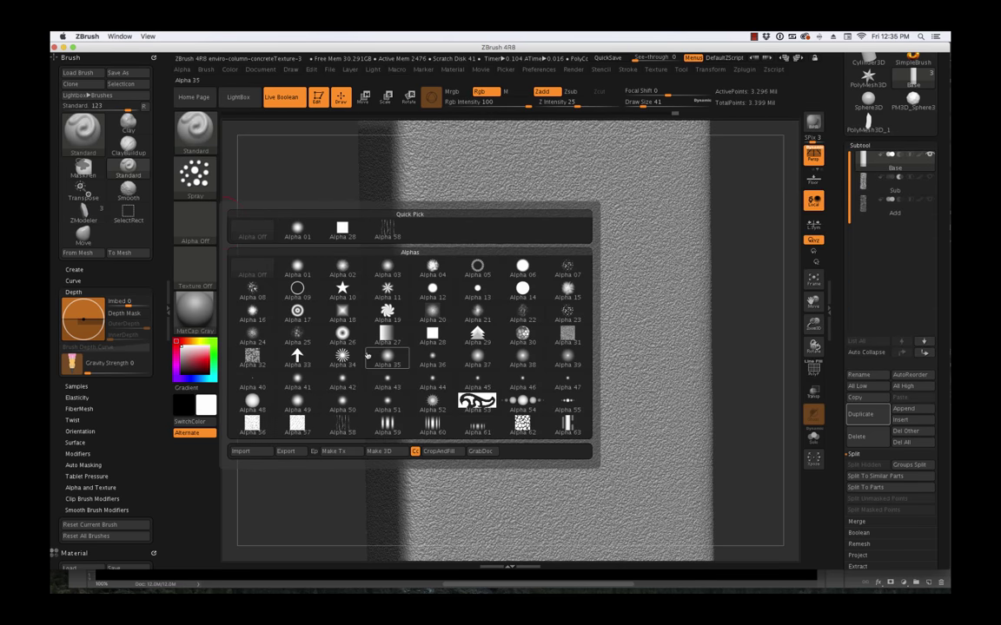
left_click(298, 334)
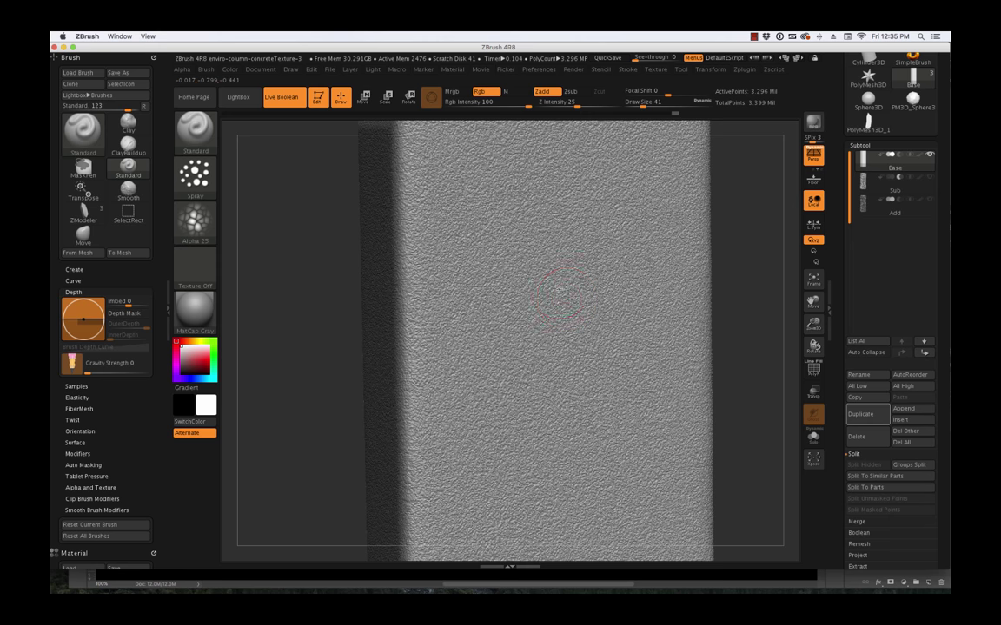
- Try spraying the alpha onto the column's front face, reducing the brush's Z Intensity to 11
left_click_drag(547, 280, 546, 335)
key("ctrl+z")
left_click_drag(578, 103, 564, 103)
left_click_drag(553, 301, 552, 306, "ctrl")
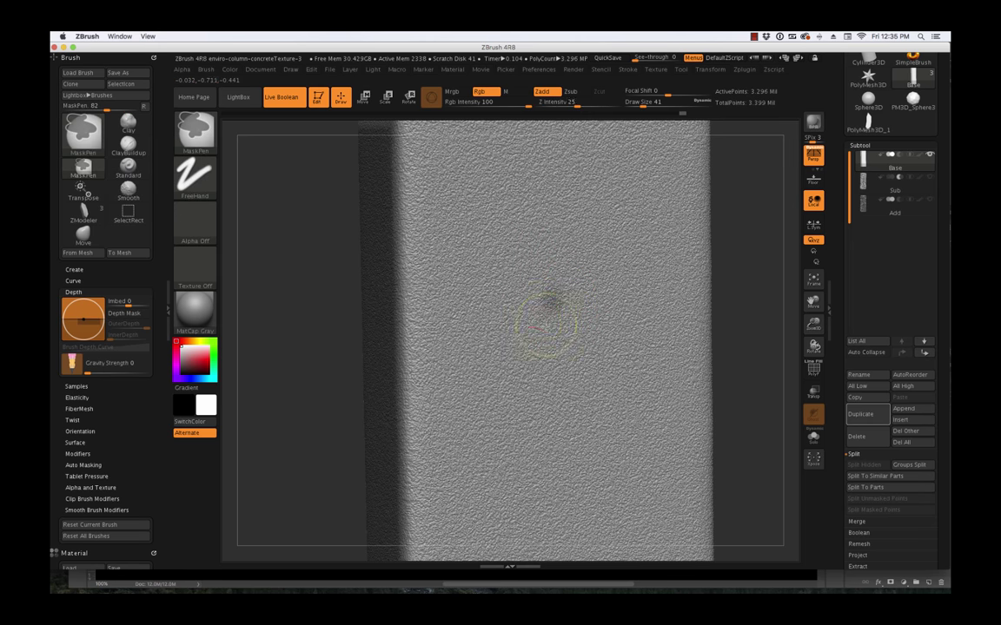
left_click_drag(742, 269, 749, 278, "ctrl")
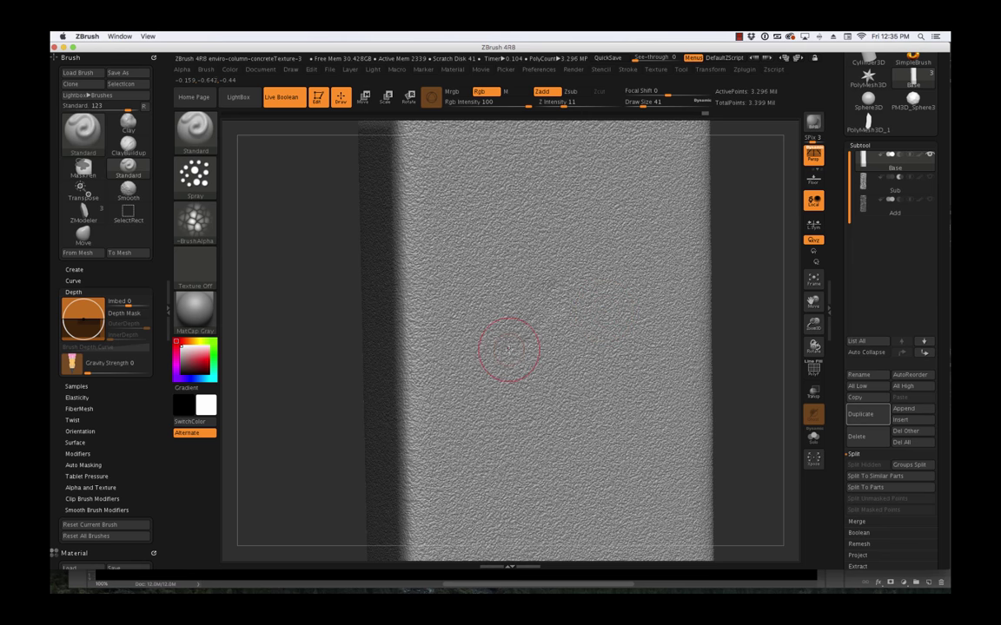
key("ctrl")
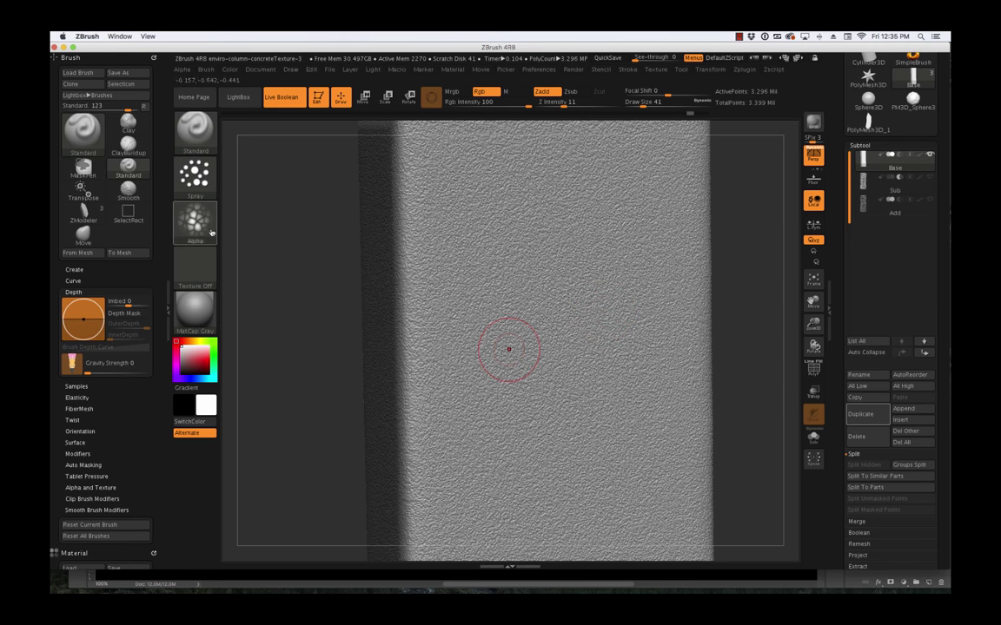
- Switch to the DragRect stroke and try stamping the alpha detail on the column's front face
left_click(194, 220)
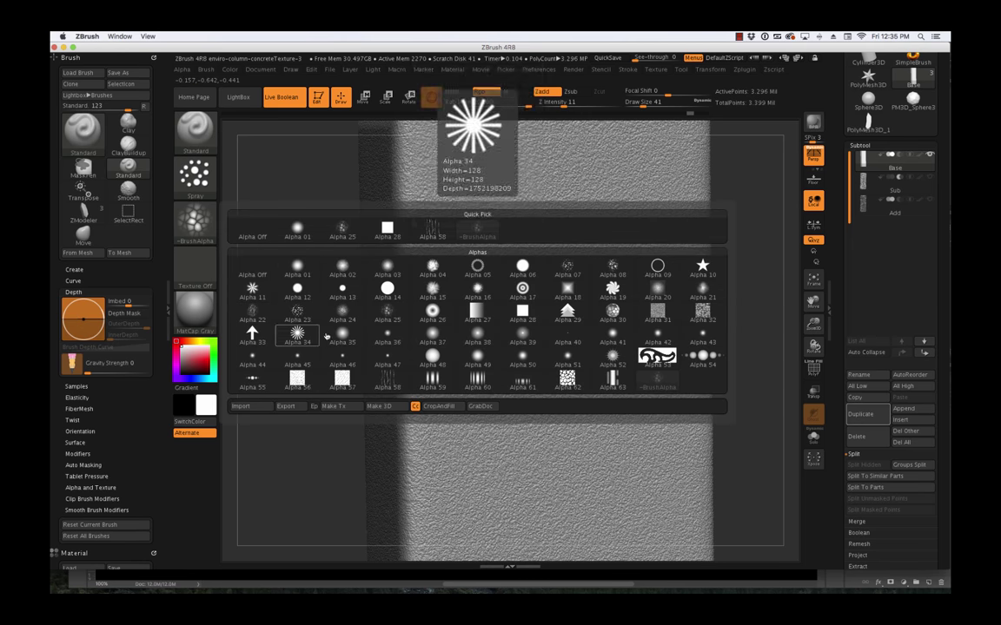
left_click(196, 179)
left_click(311, 189)
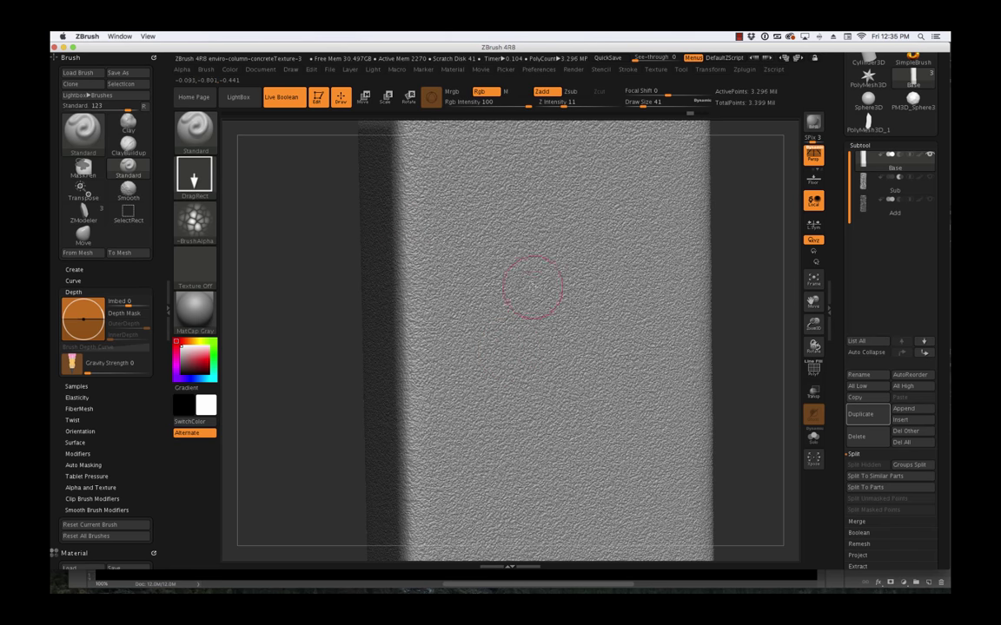
mouse_move(537, 242)
left_mouse_down()
mouse_move(569, 299)
mouse_move(560, 297)
left_mouse_up()
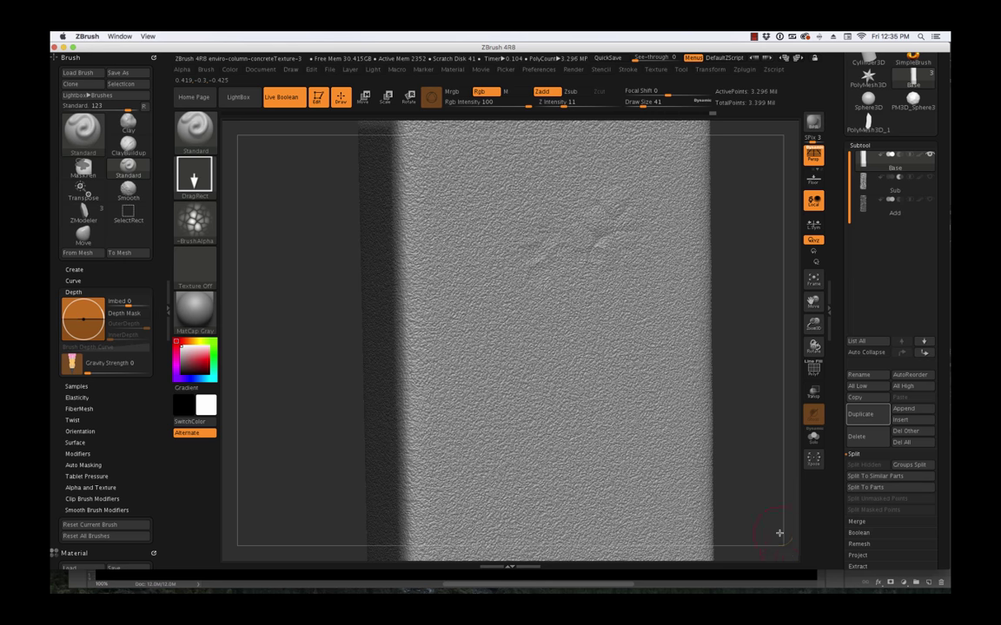
key("ctrl")
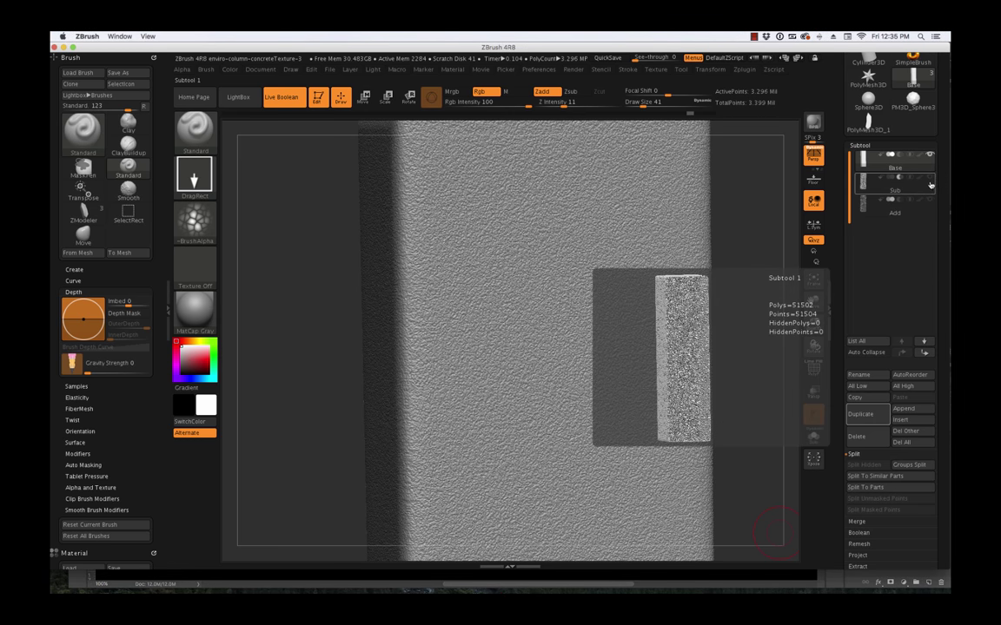
- Preview the Sub subtool's effect on the Base mesh, select Sub and show its NanoMesh settings
left_click(929, 179)
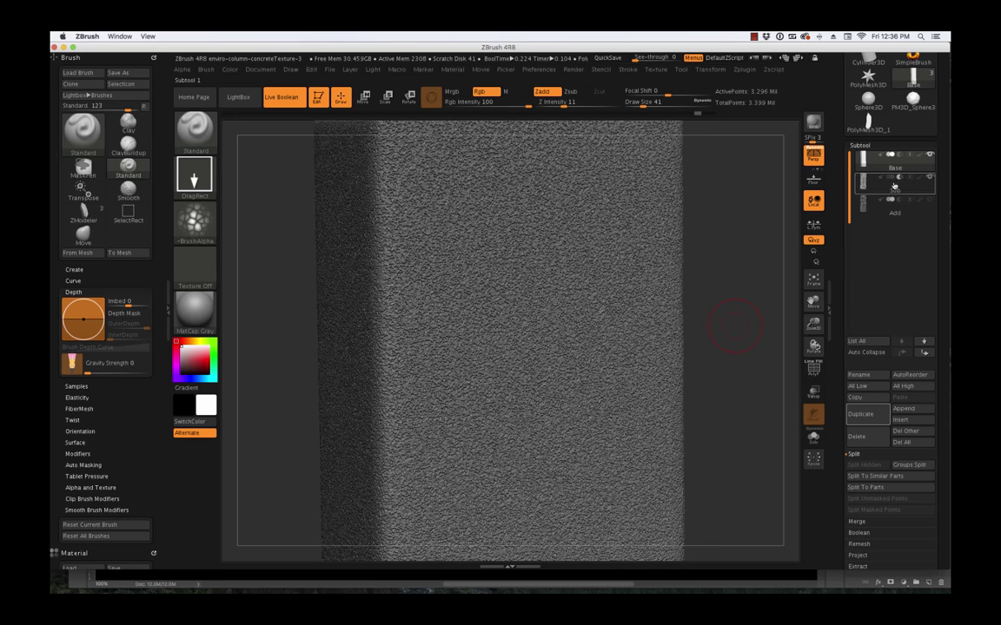
left_click(931, 179)
left_click(865, 184)
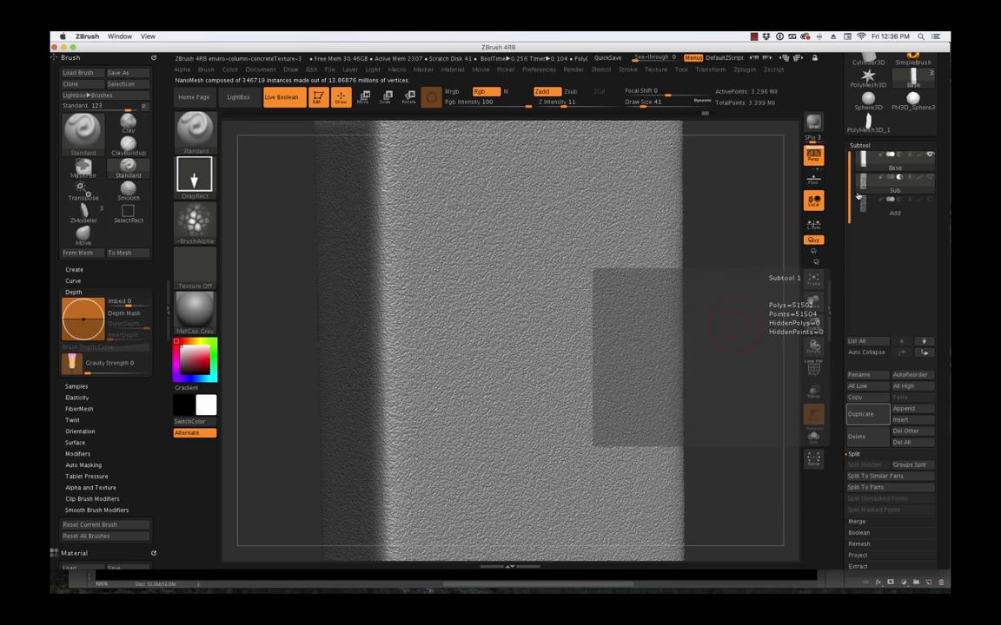
left_click(860, 163)
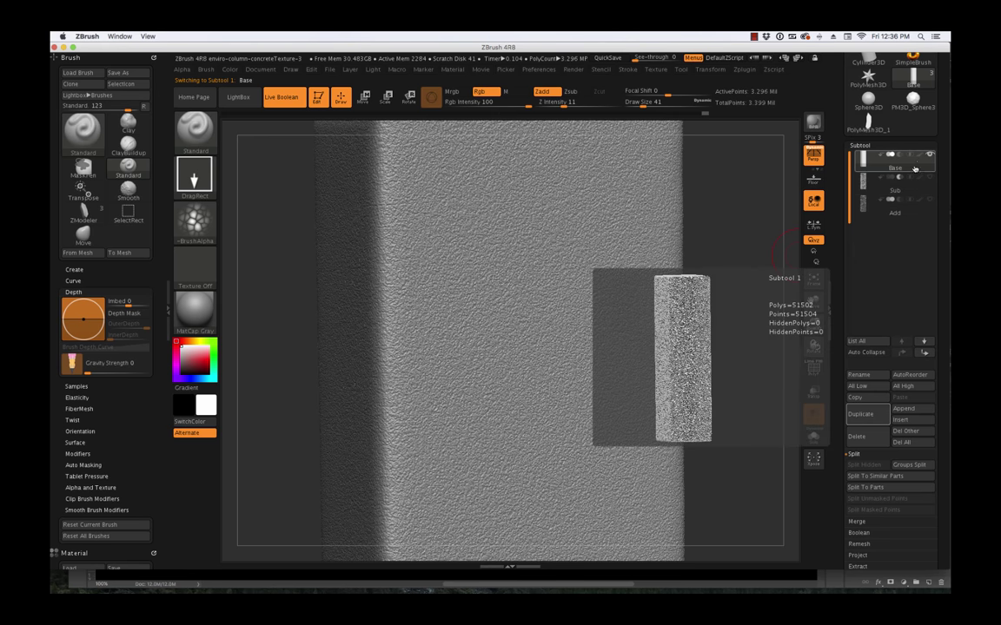
left_click(863, 187)
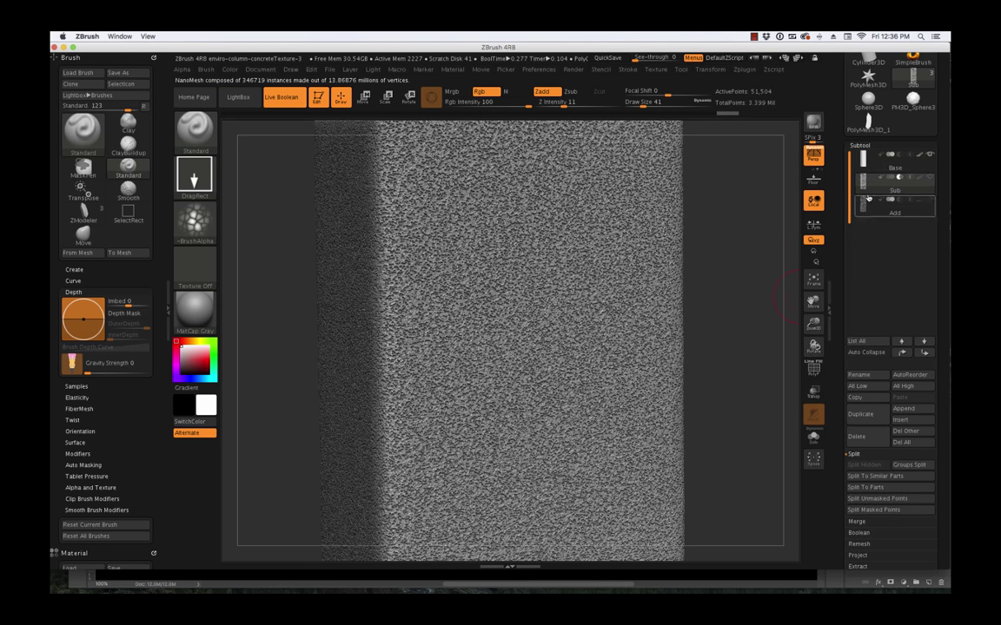
left_click(860, 145)
left_click(864, 179)
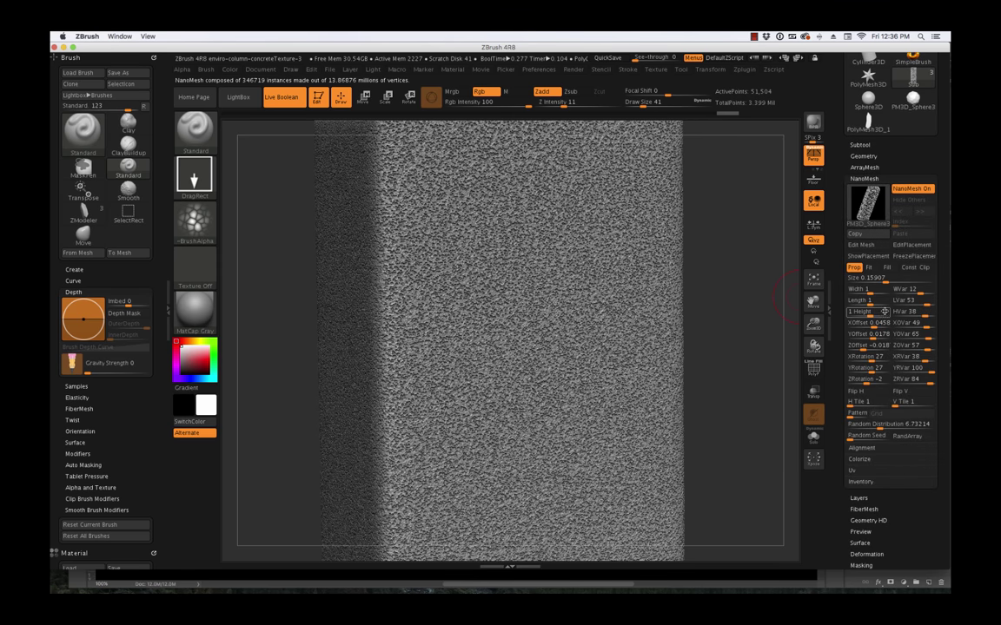
- Set the Sub NanoMesh's Size to 0.18111 and lower its Random Distribution to 0.43477
left_click(877, 423)
left_click_drag(878, 427, 876, 428)
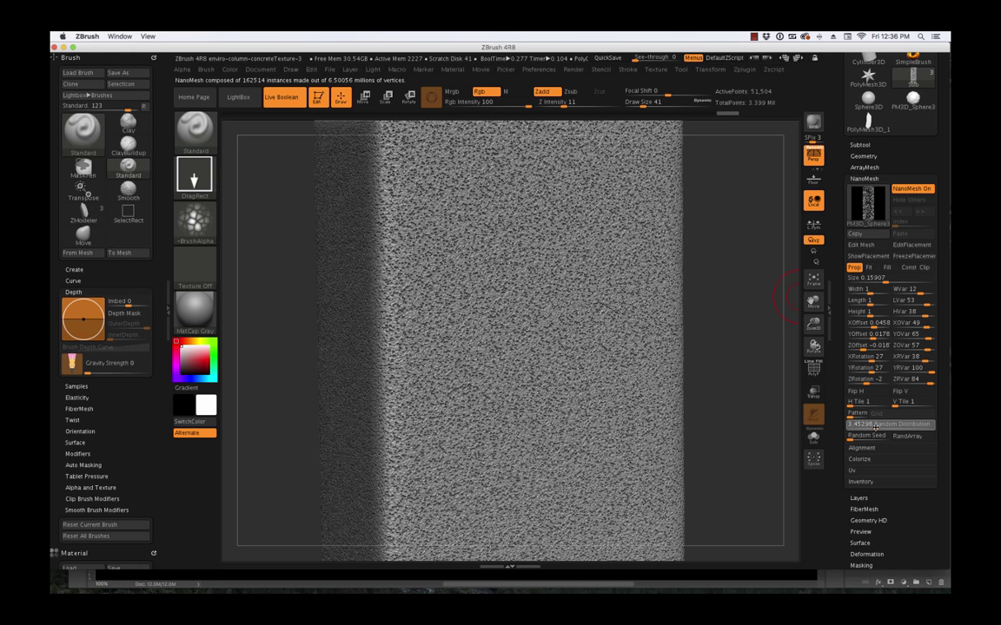
left_click_drag(874, 427, 873, 430)
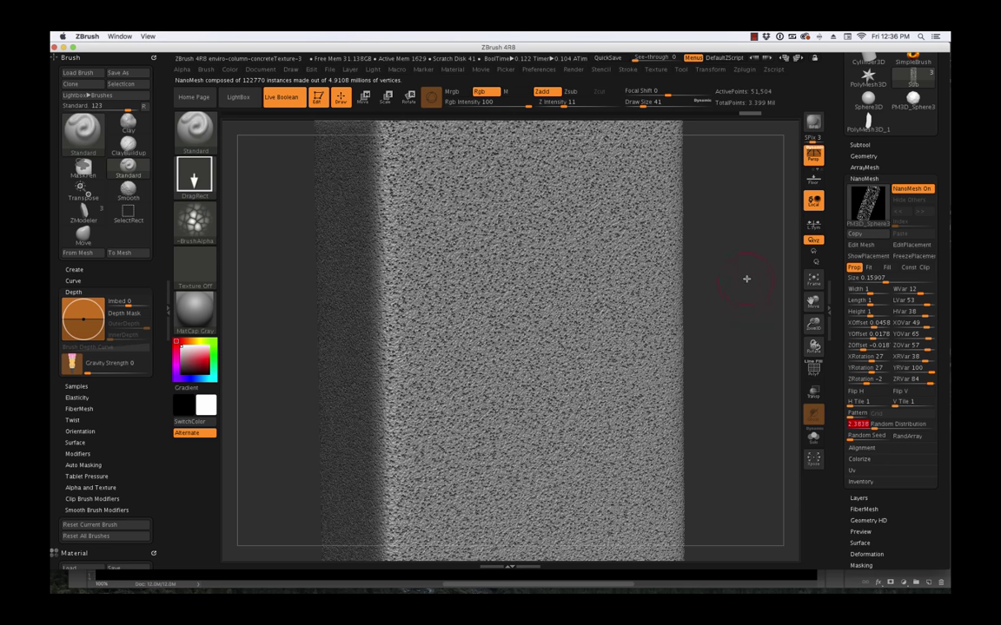
left_click_drag(746, 278, 748, 373)
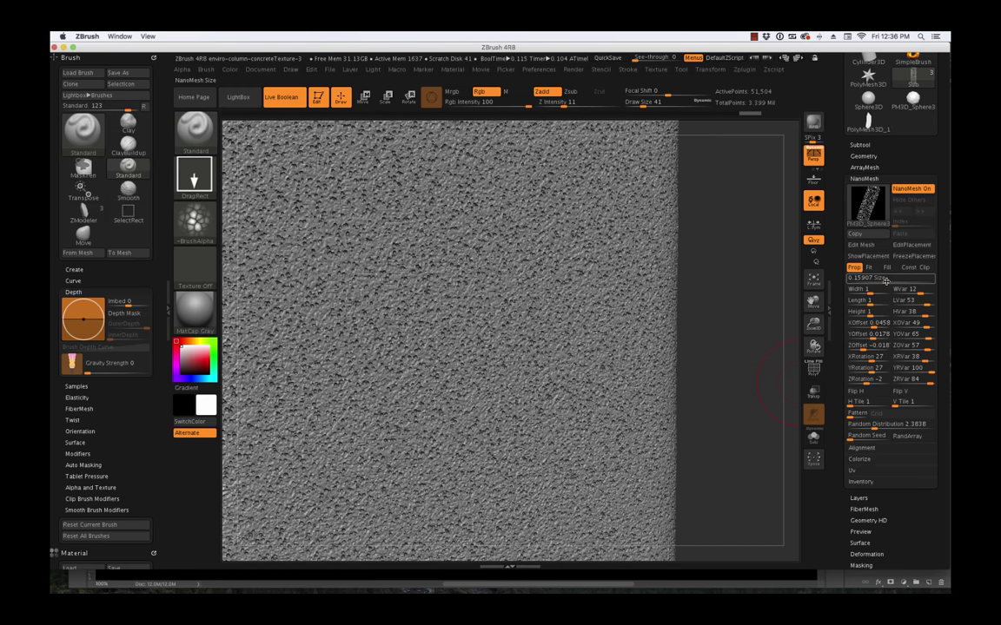
left_click_drag(884, 280, 886, 282)
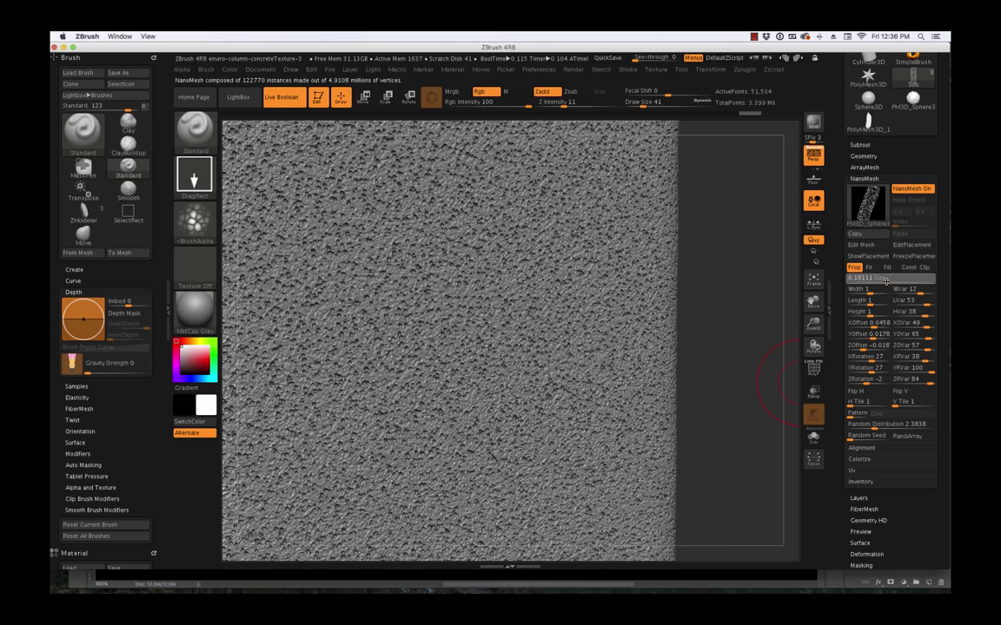
left_click(885, 281)
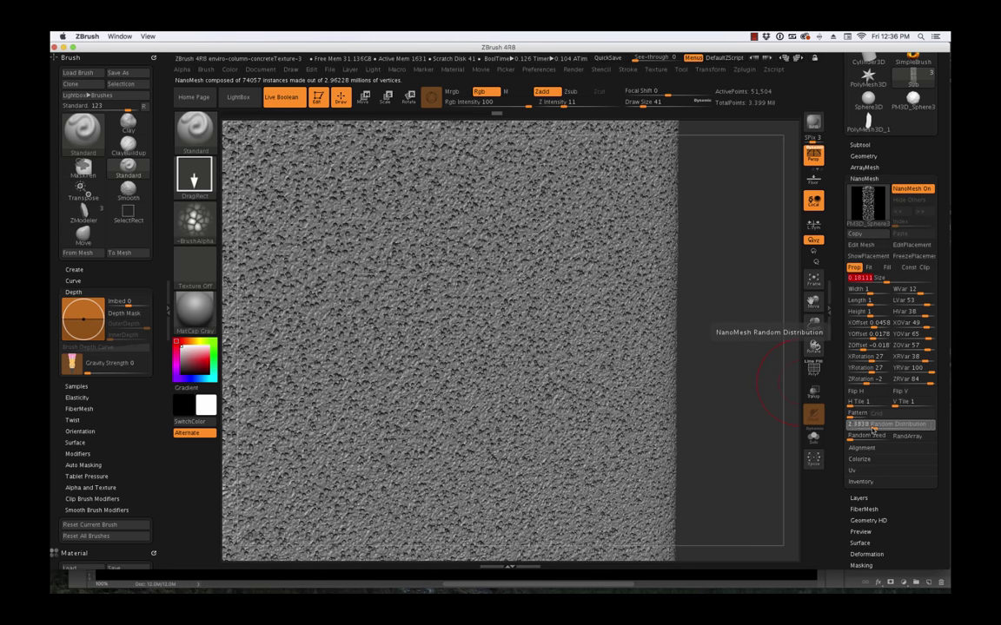
left_click_drag(874, 429, 871, 427)
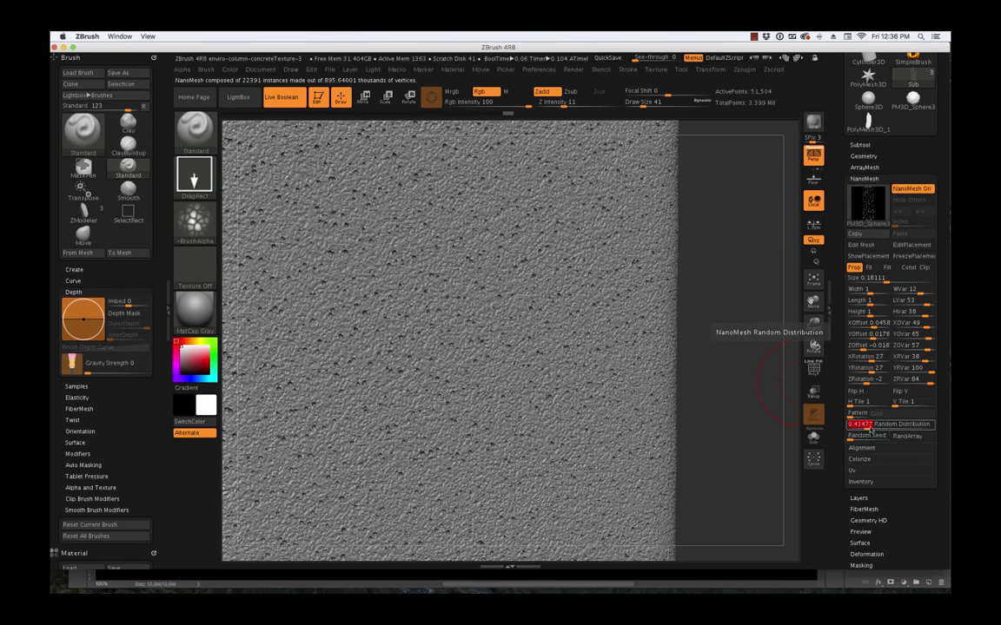
- Set the NanoMesh's width, length and height variations to 100, with Width 0.9327, Length 1.02157 and Height 1.11671
mouse_move(920, 293)
left_mouse_down()
mouse_move(939, 296)
mouse_move(934, 306)
left_mouse_up()
left_click(934, 312)
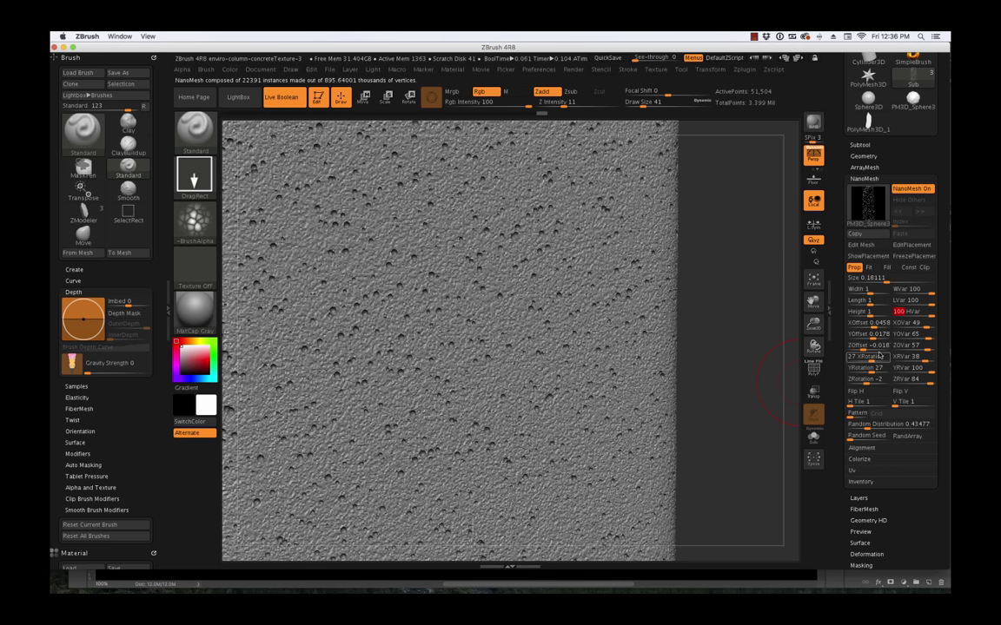
mouse_move(737, 380)
left_mouse_down()
mouse_move(748, 380)
mouse_move(735, 382)
left_mouse_up()
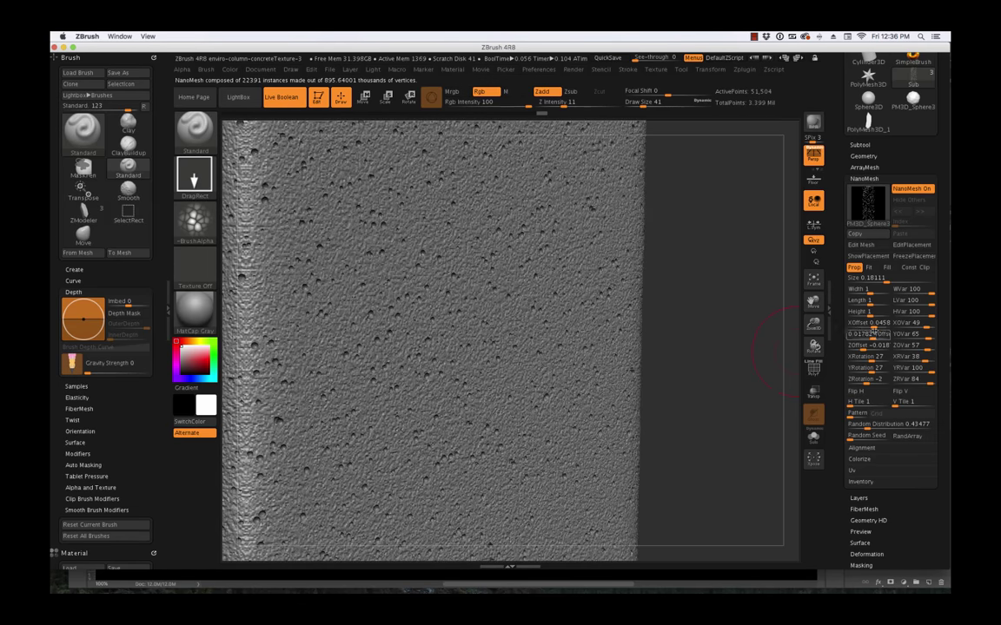
left_click(869, 313)
mouse_move(869, 315)
left_mouse_down()
mouse_move(866, 293)
mouse_move(879, 294)
mouse_move(874, 319)
mouse_move(870, 306)
left_mouse_up()
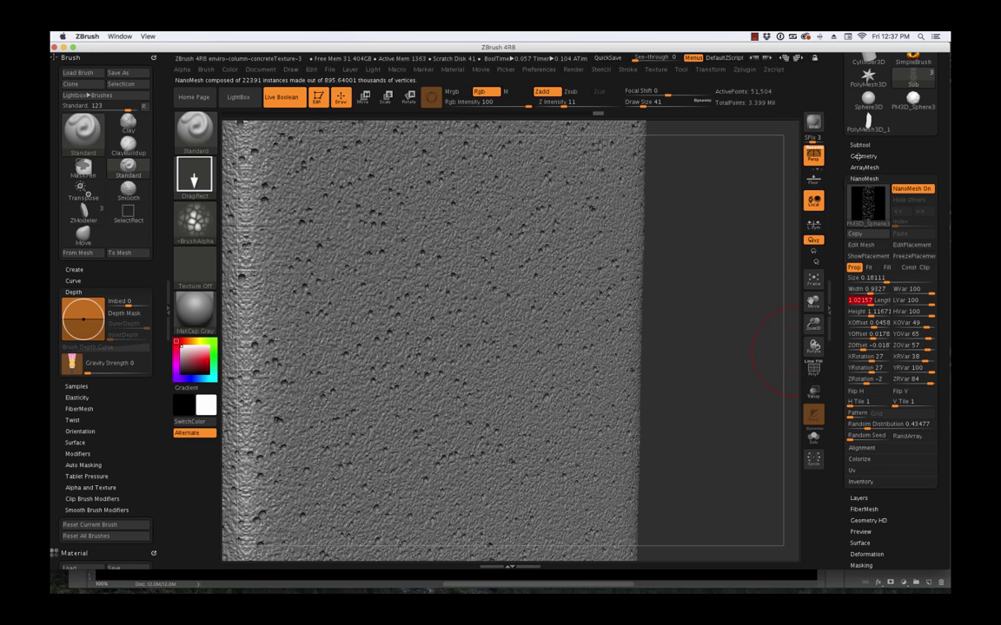
- Set the NanoMesh's Z offset variation and its X, Y and Z rotation variations to 0
left_click_drag(745, 348, 714, 281)
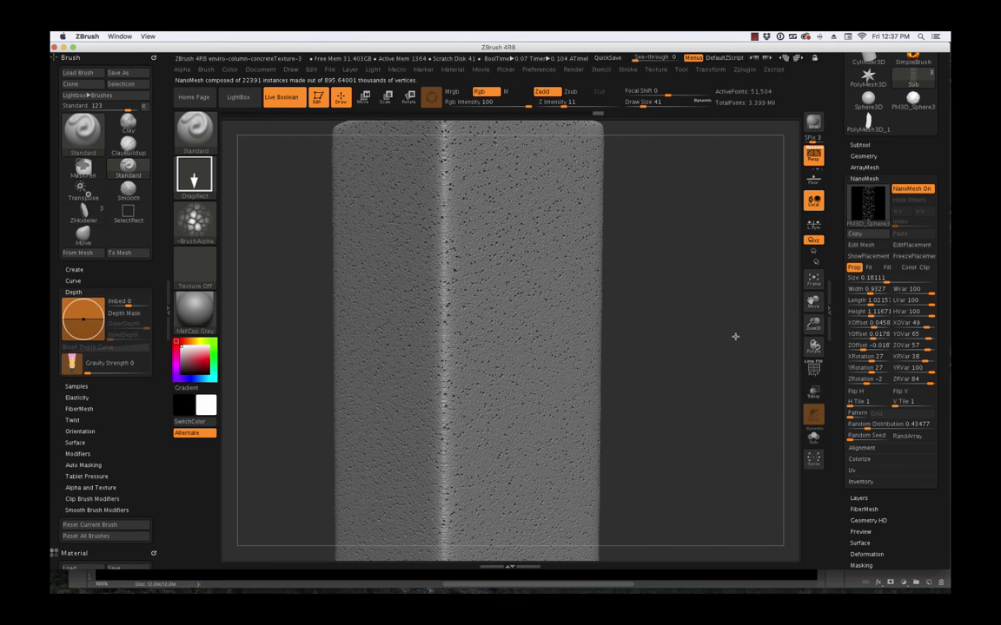
left_click_drag(735, 336, 731, 368)
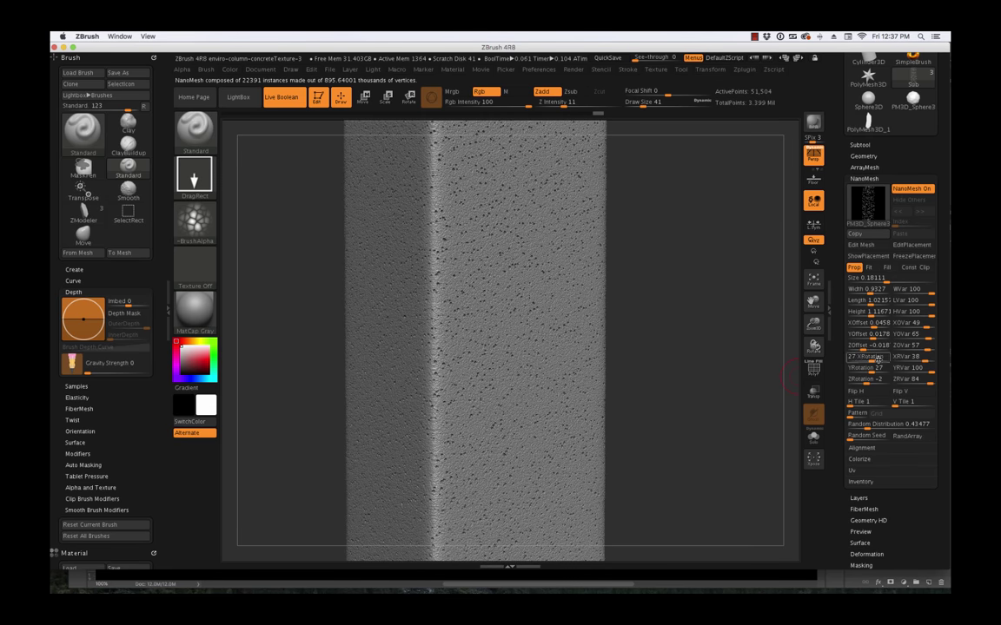
left_click_drag(931, 372, 918, 351)
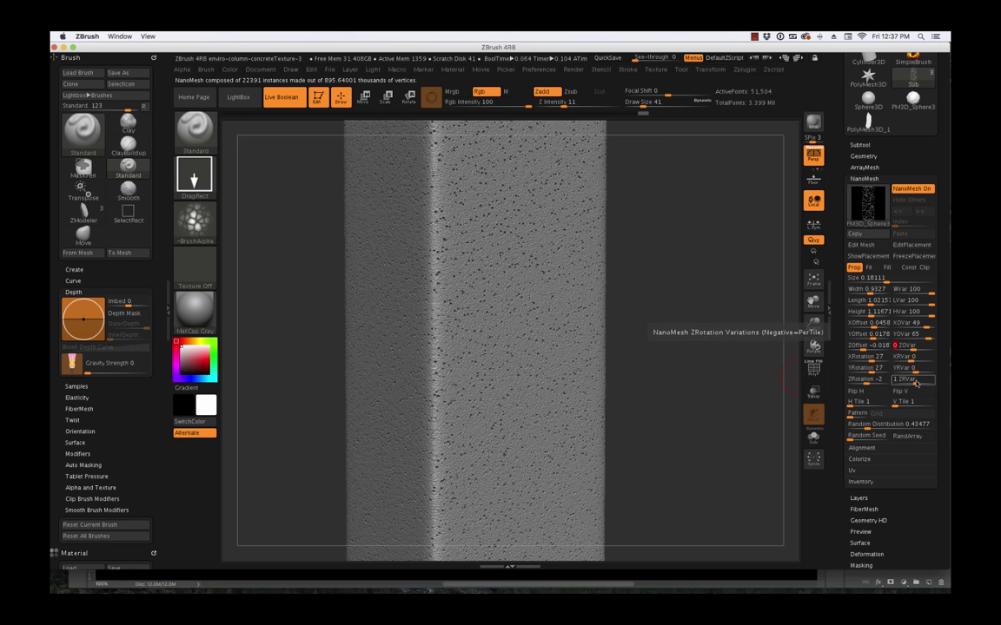
left_click(915, 383)
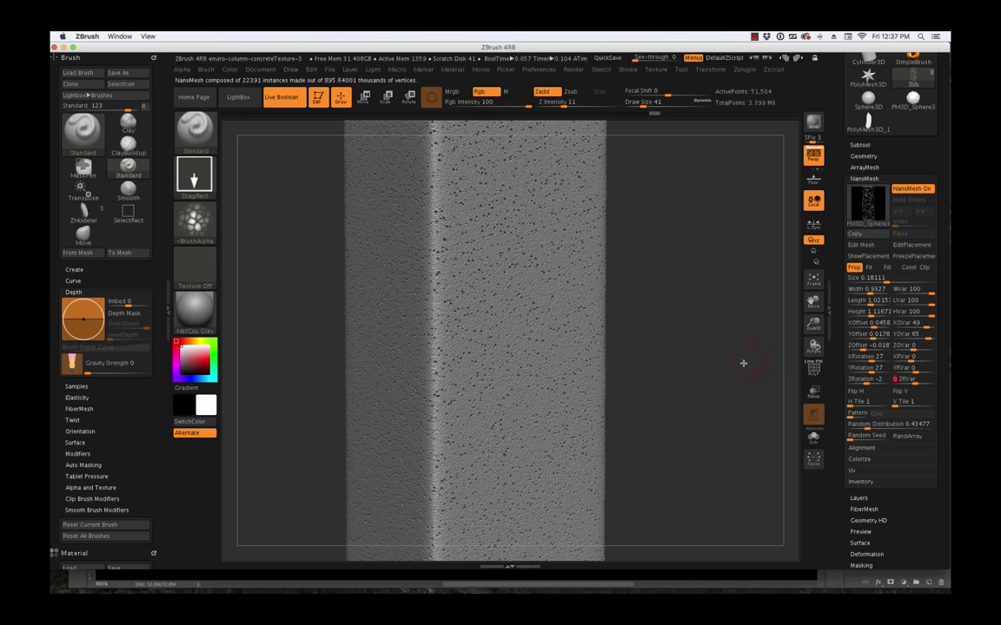
- Try shallower pits with a NanoMesh Height of 0.46331 and a height variation of 49
left_click_drag(700, 359, 758, 317, "alt")
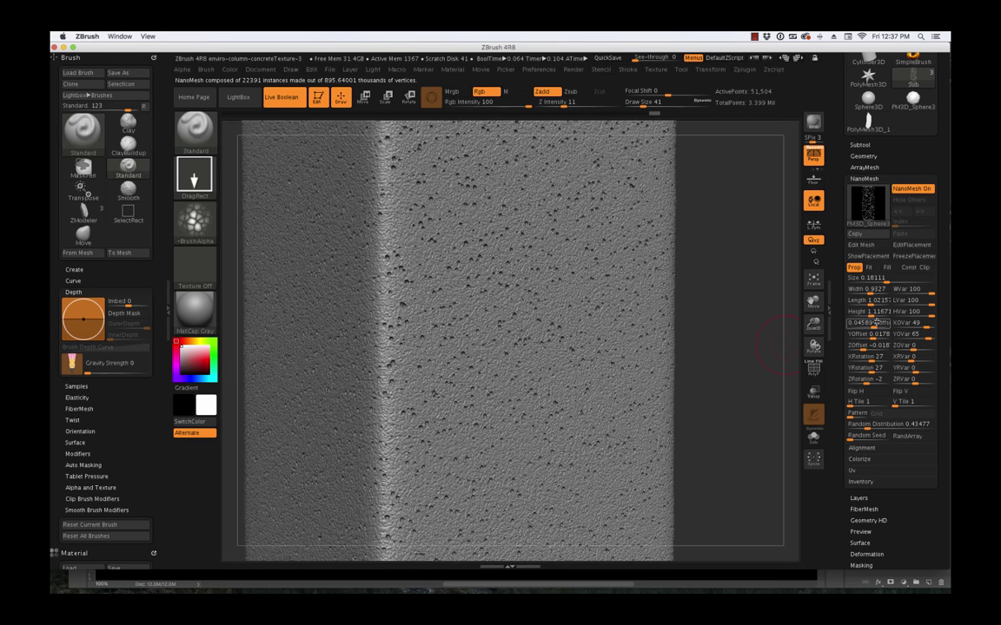
left_click_drag(872, 315, 866, 317)
left_click_drag(743, 360, 748, 372)
mouse_move(929, 316)
left_mouse_down()
mouse_move(903, 318)
mouse_move(930, 318)
left_mouse_up()
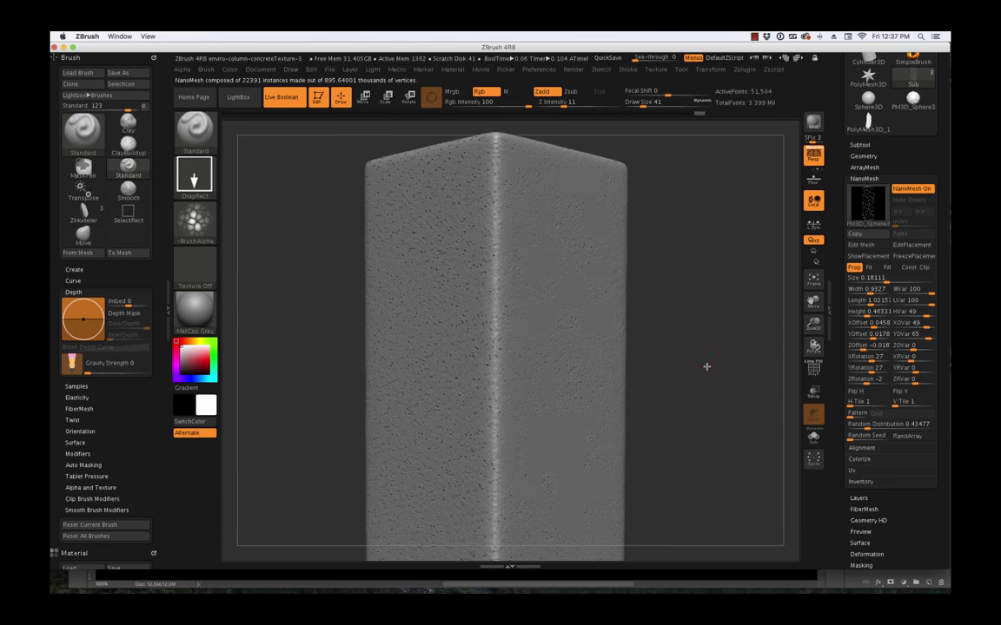
- Set the NanoMesh's Size to 0.31259, its height variation to 2 and its Height to about 0.0855
left_click_drag(709, 382, 717, 397)
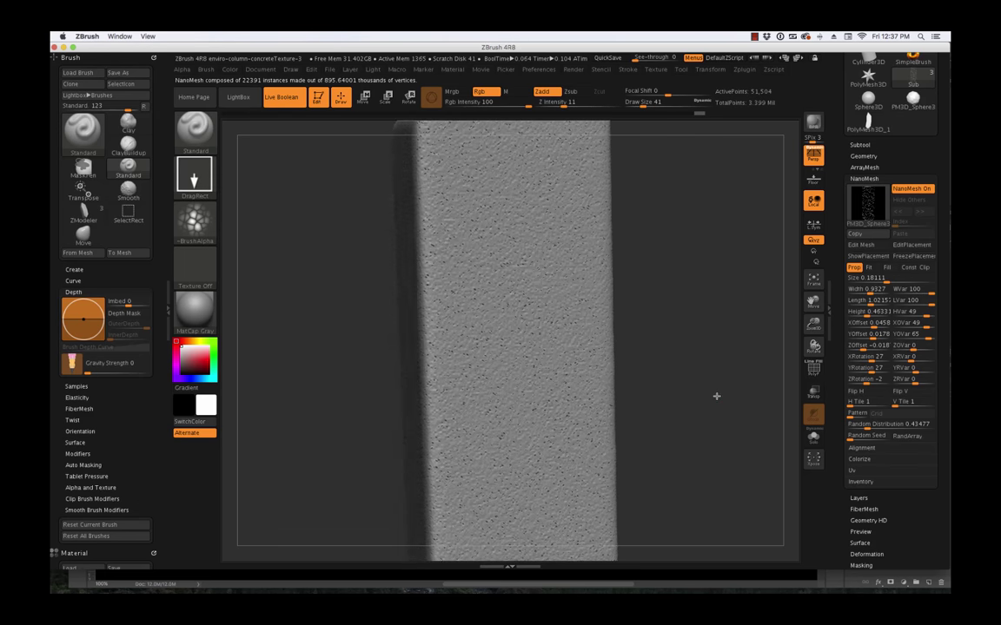
left_click_drag(886, 278, 865, 319)
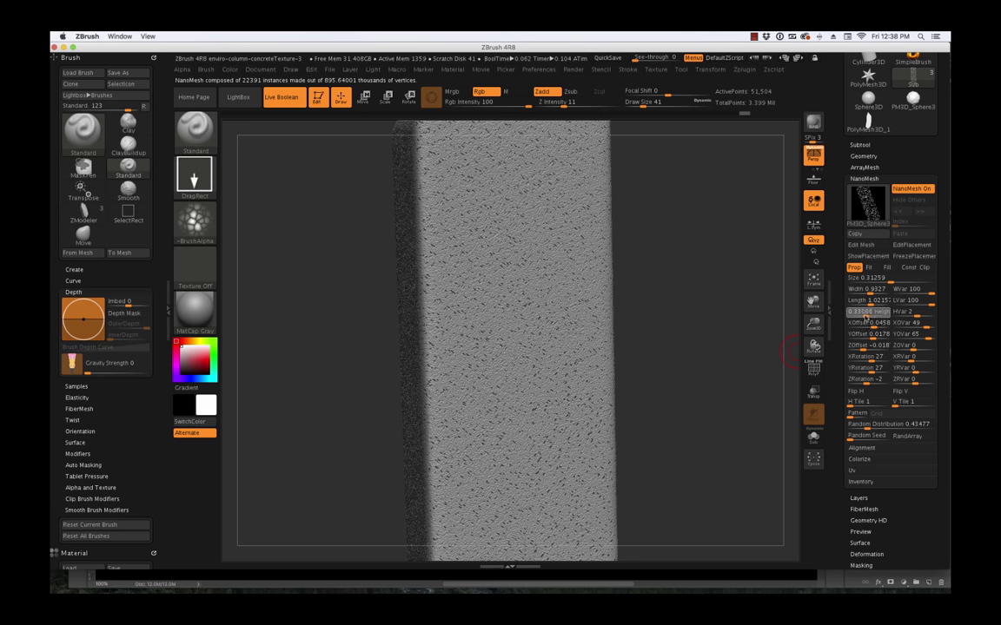
left_click(861, 318)
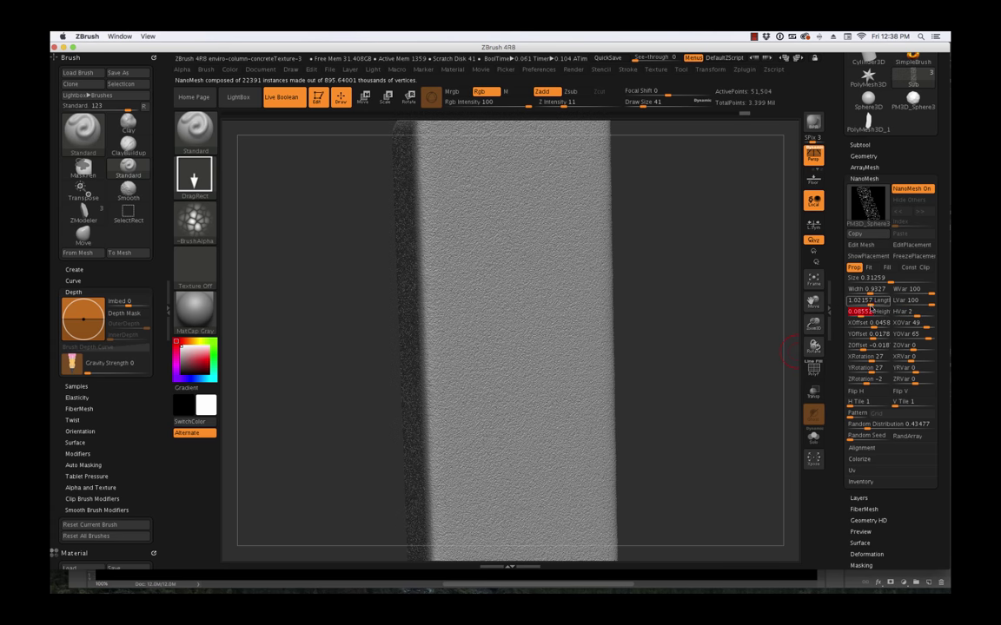
- Set the NanoMesh's Width, Length and Height to 1 and its width variation to 1
mouse_move(869, 306)
left_mouse_down()
mouse_move(864, 295)
mouse_move(897, 296)
mouse_move(882, 307)
mouse_move(897, 307)
mouse_move(863, 318)
mouse_move(878, 298)
left_mouse_up()
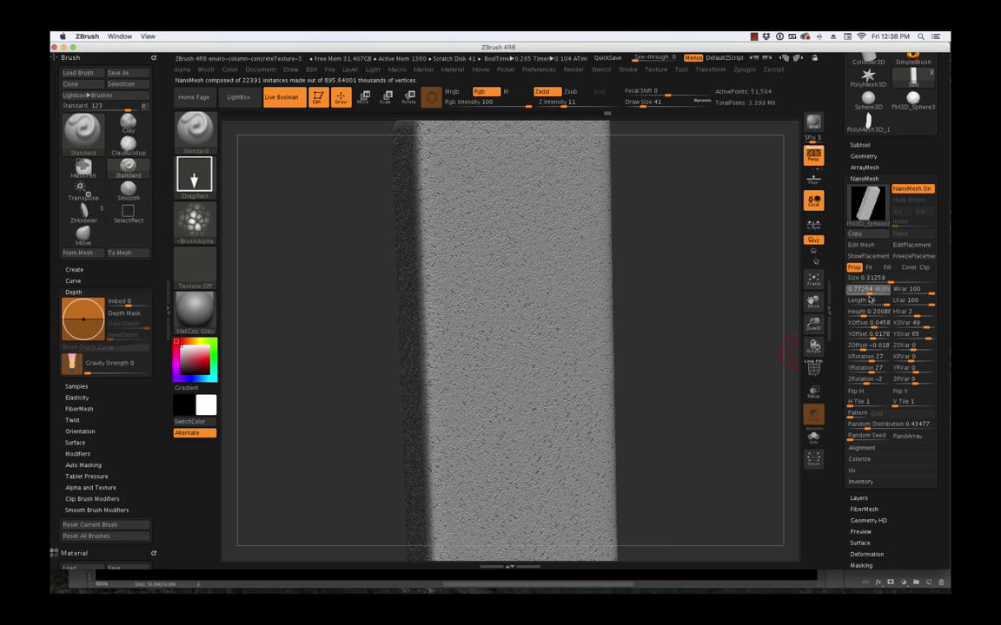
left_click_drag(869, 298, 880, 293)
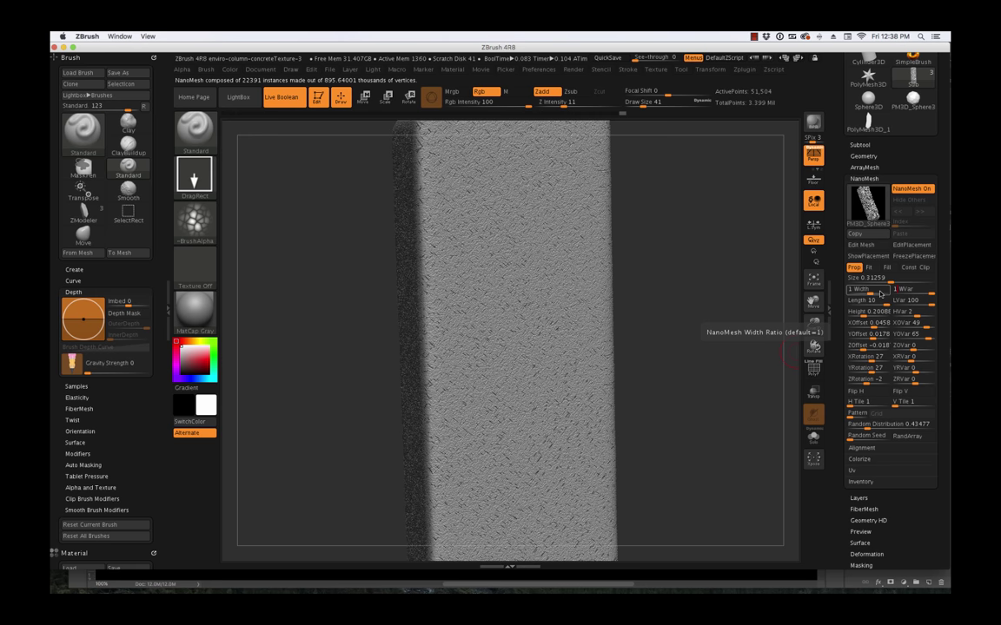
key("Tab")
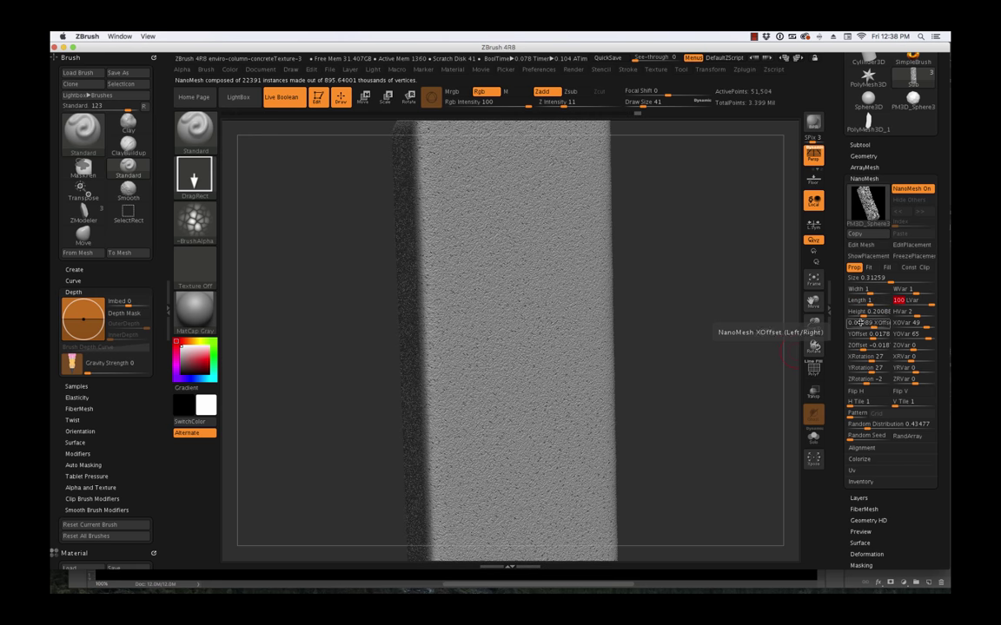
left_click_drag(869, 311, 865, 319)
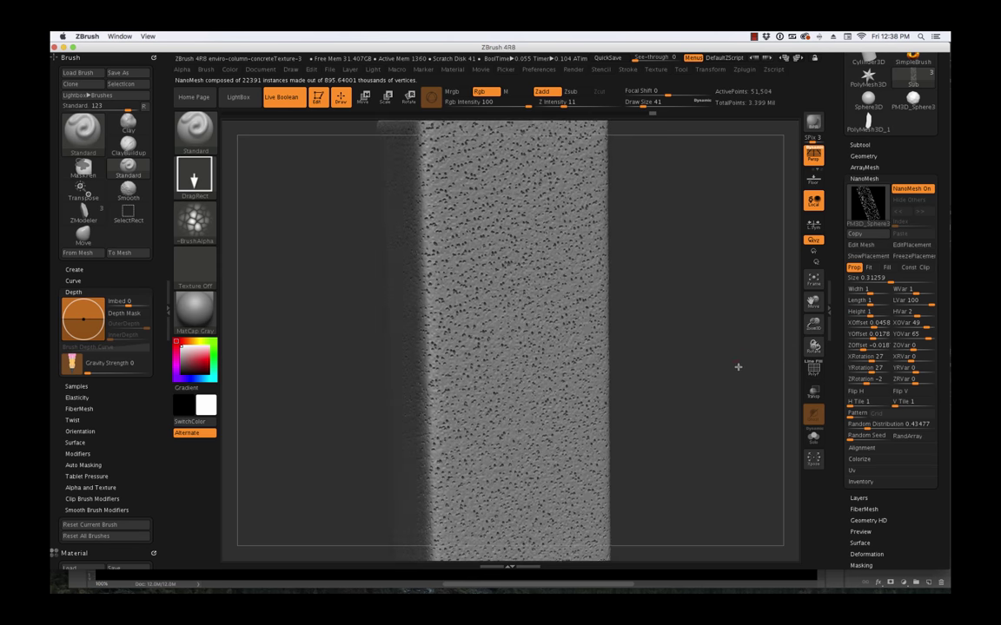
left_click_drag(738, 366, 755, 335)
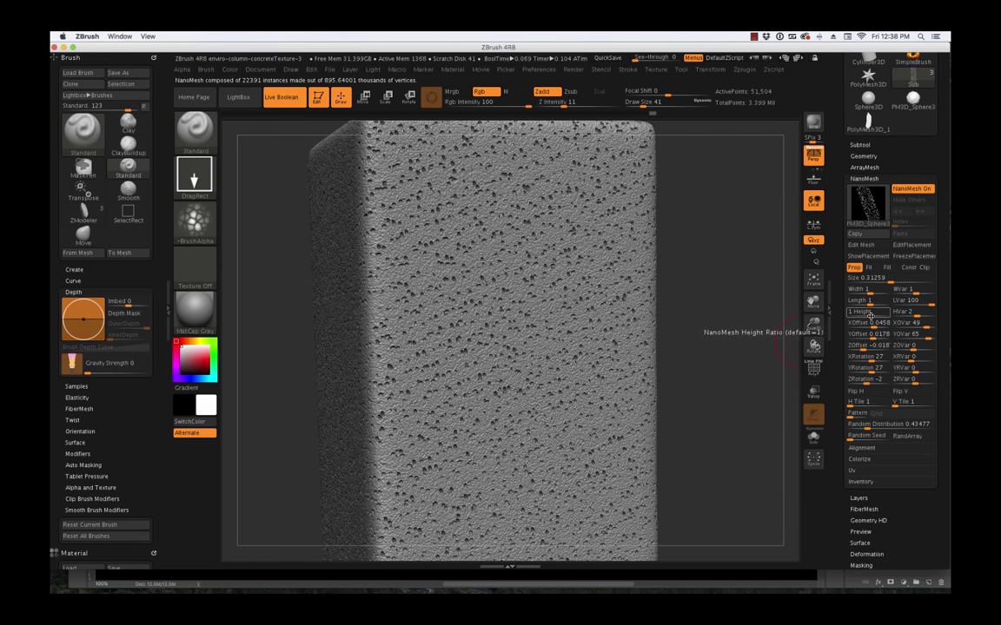
- Try sparser, shallower pits with a NanoMesh Height of 0.415 and a Random Distribution of 0.02006
left_click_drag(871, 316, 872, 316)
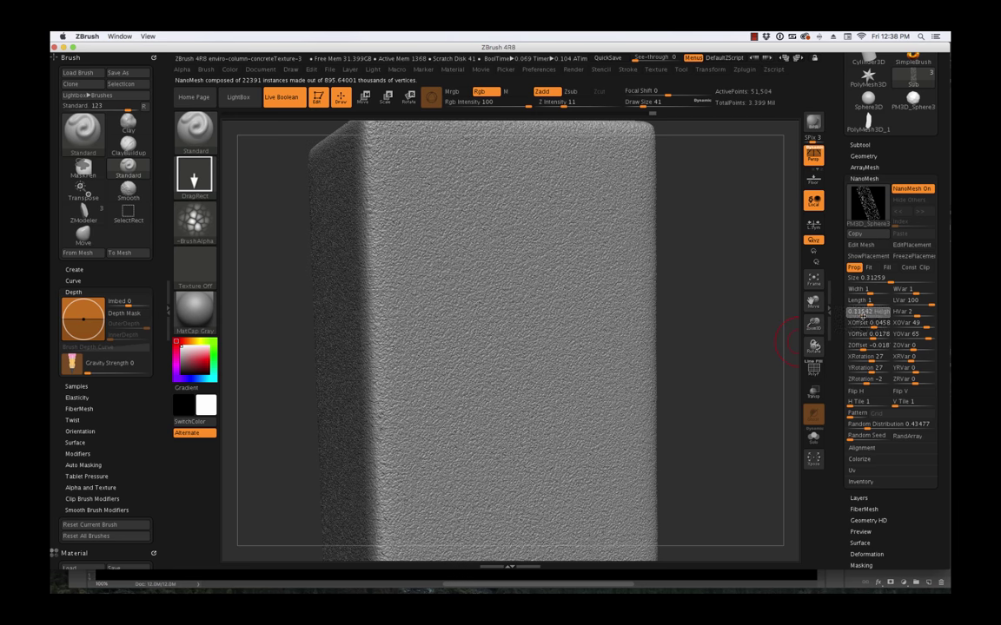
left_click(866, 315)
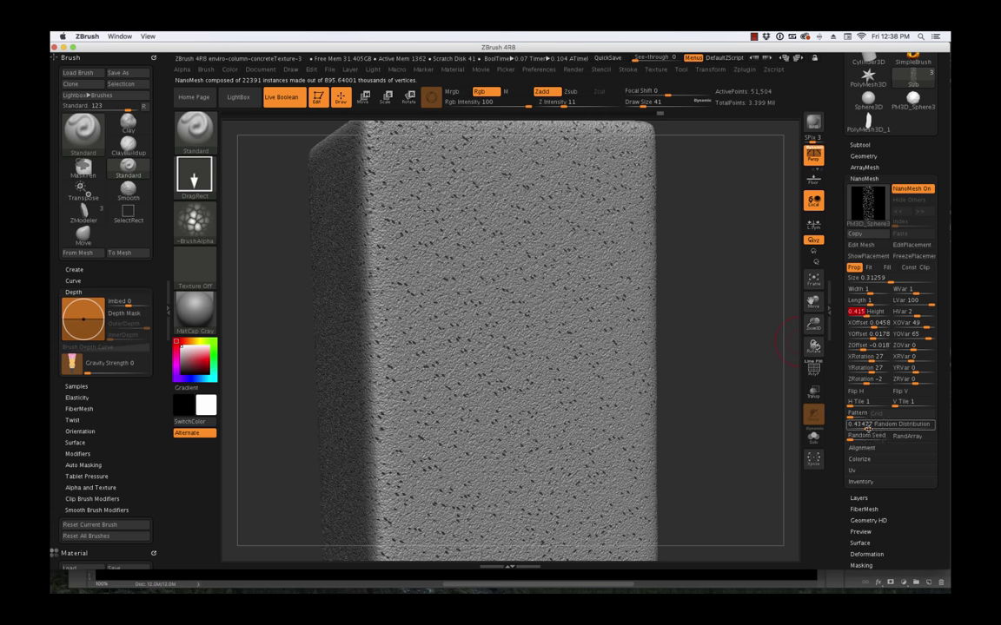
left_click_drag(867, 428, 860, 430)
left_click_drag(743, 449, 710, 369)
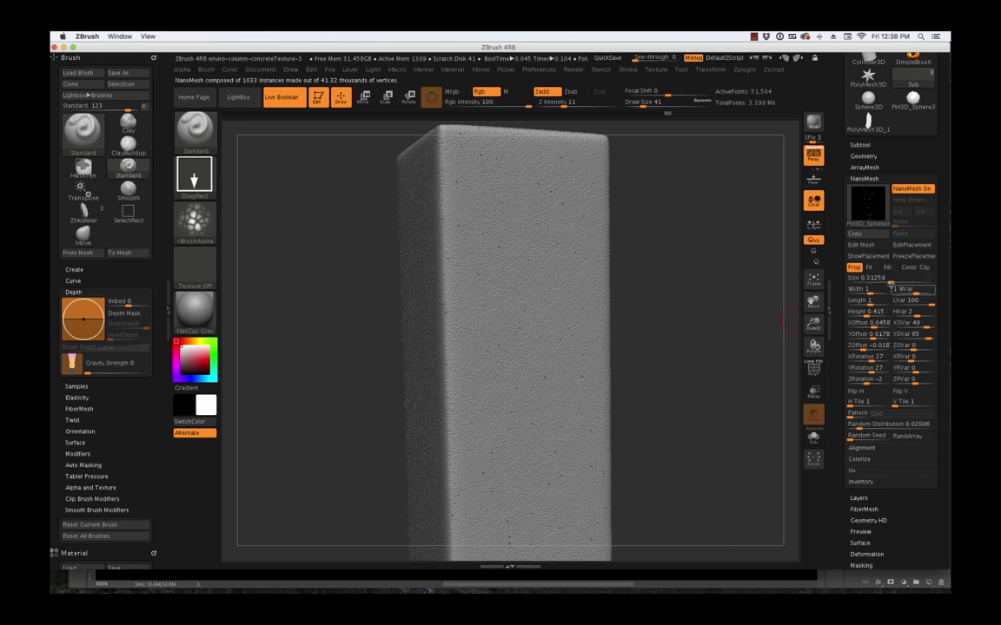
- Set the NanoMesh's Size to 0.59634, Height to about 0.259, length variation to 0, X rotation to -3 and Y rotation to 0
left_click_drag(886, 278, 866, 316)
left_click_drag(930, 306, 927, 308)
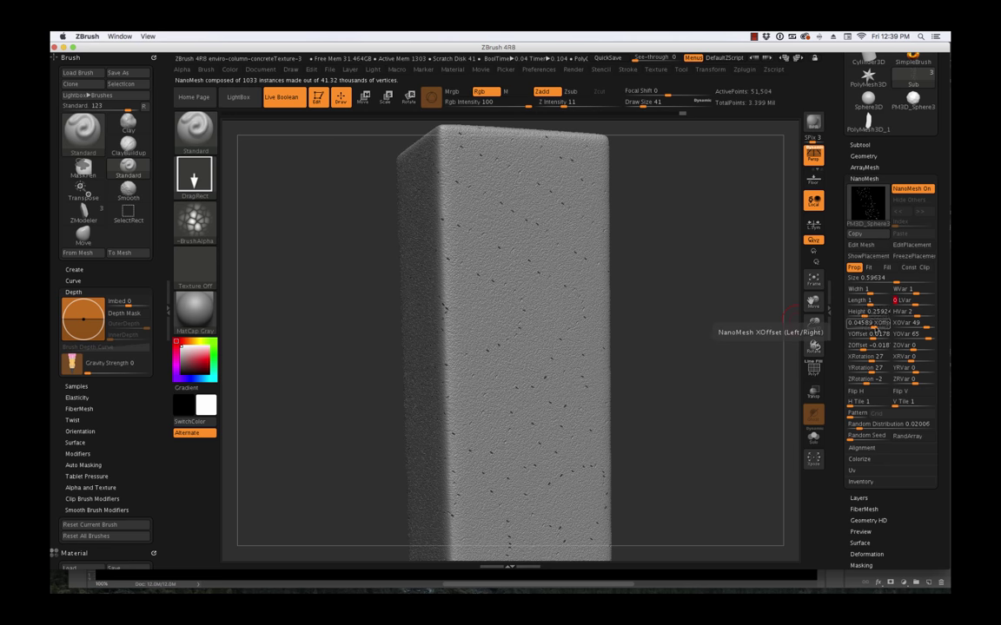
left_click(871, 357)
left_click_drag(872, 360, 869, 375)
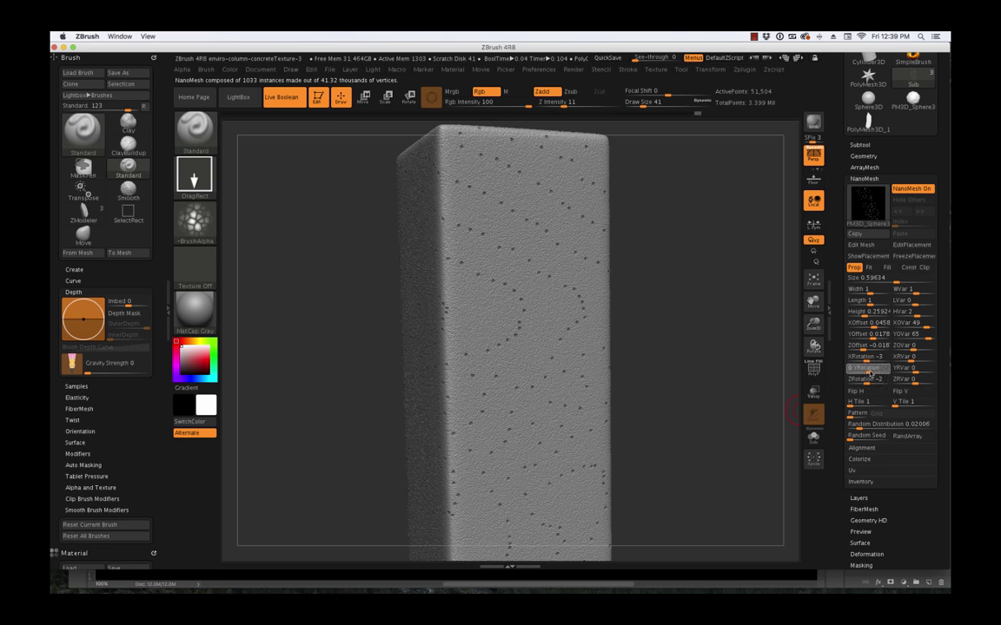
left_click(914, 372)
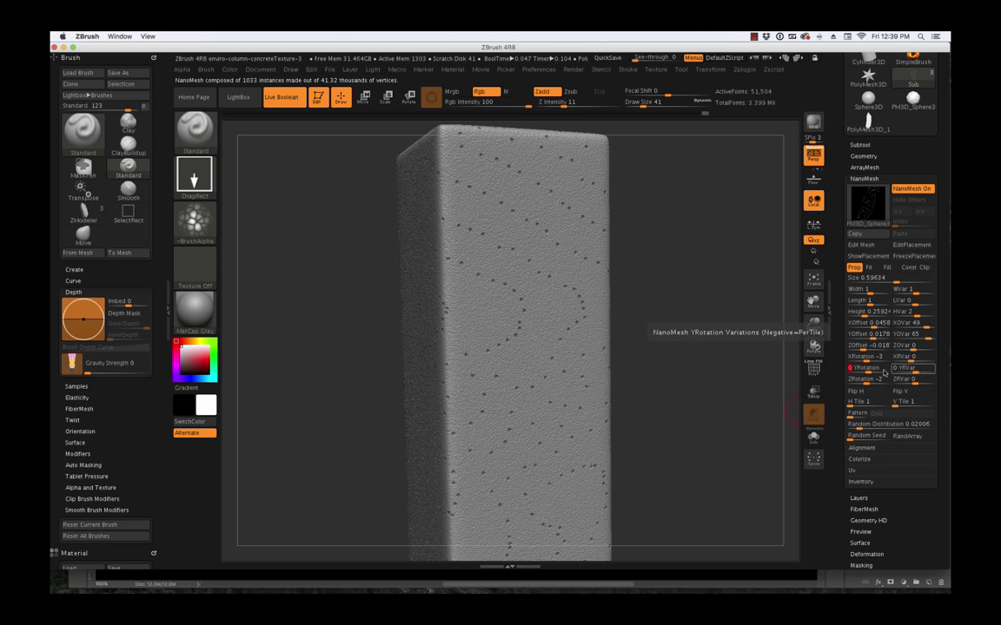
- Try a few large, shallow pits with Random Distribution 0.00476, Size 1.43446 and Height 0.07322
left_click(860, 425)
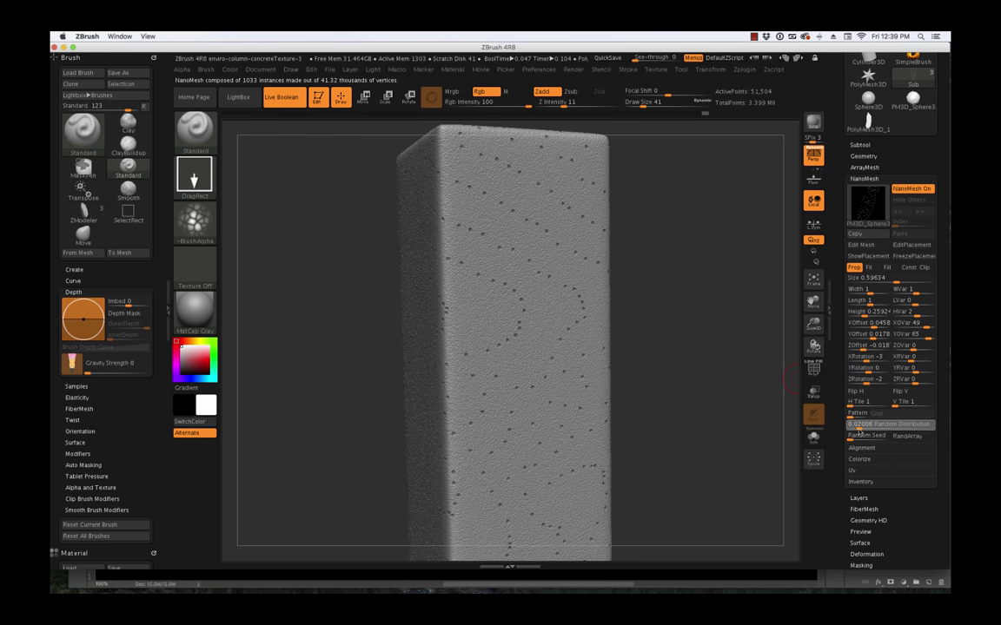
left_click_drag(860, 432, 856, 431)
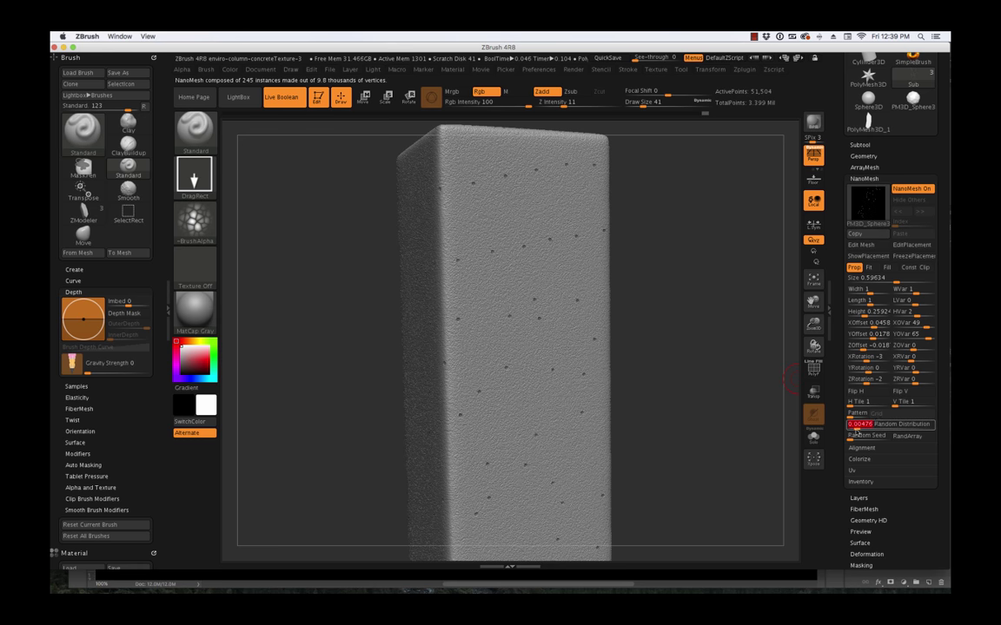
left_click_drag(873, 278, 906, 283)
left_click(853, 317)
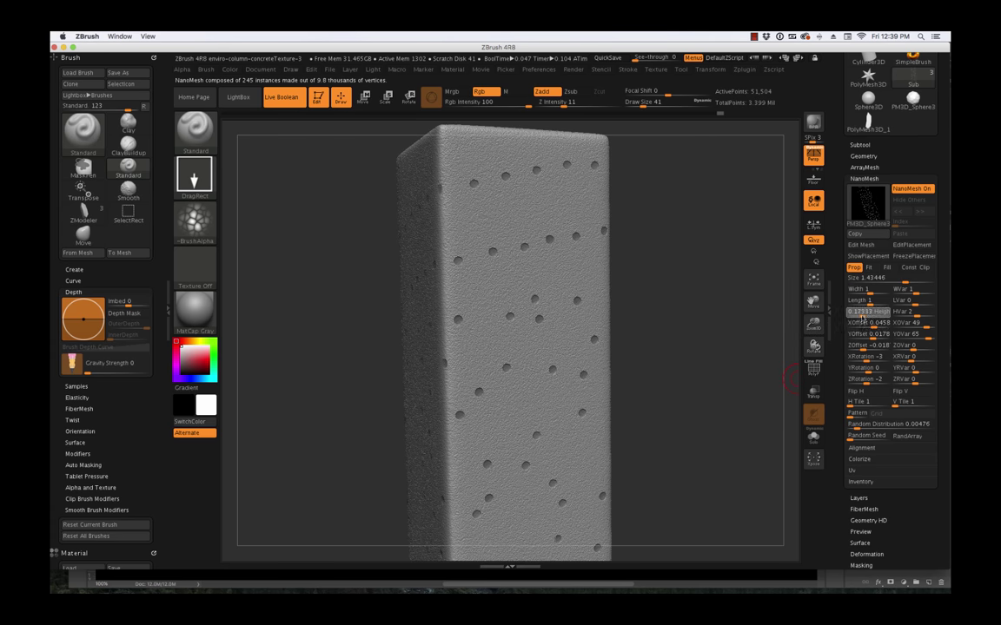
left_click_drag(859, 318, 862, 318)
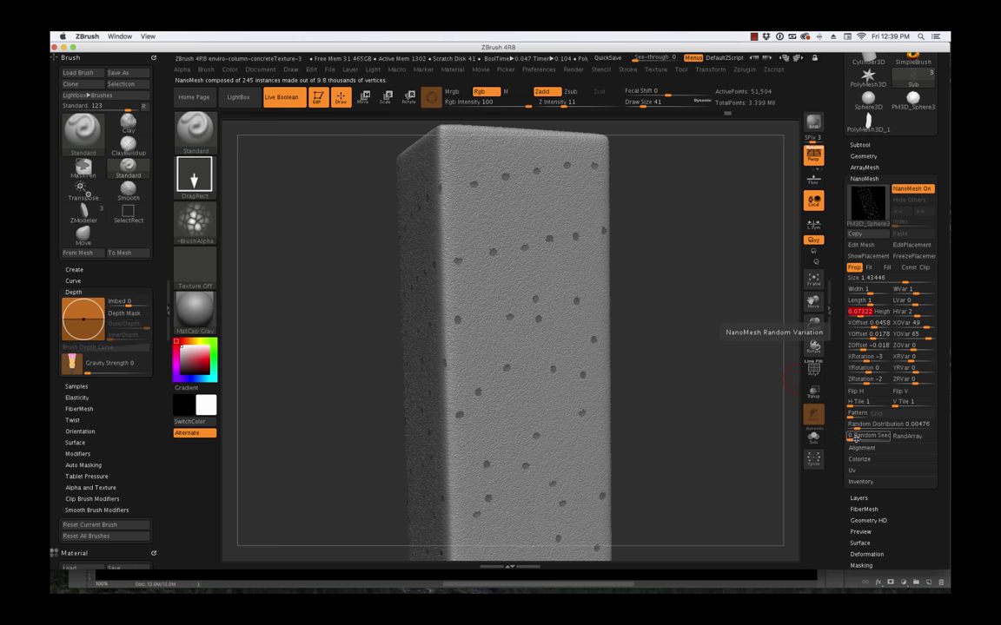
- Try a different NanoMesh Random Seed with a denser Random Distribution of 0.06122
left_click_drag(860, 438, 881, 428)
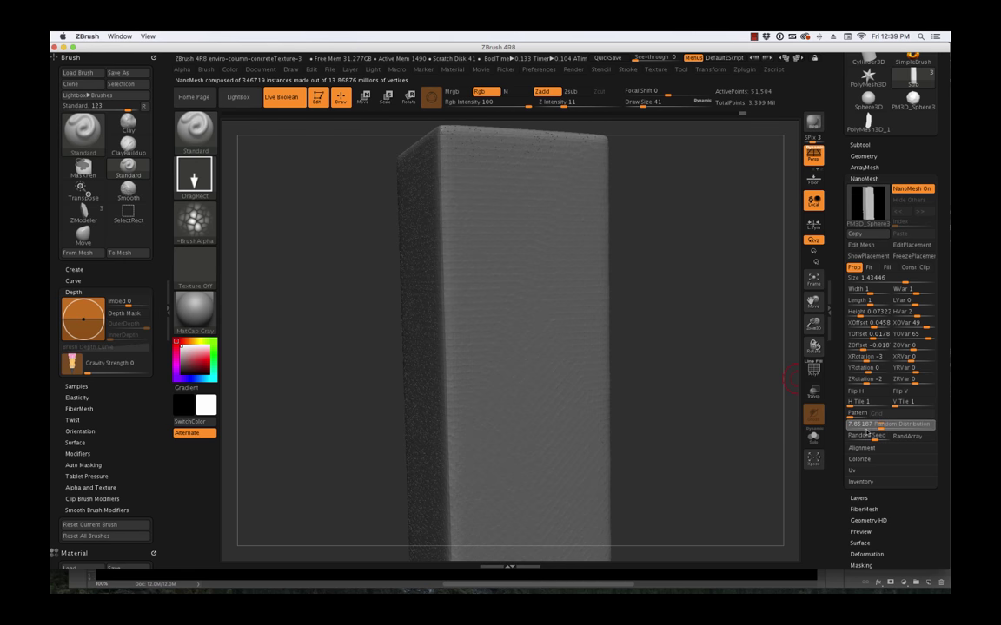
left_click(863, 430)
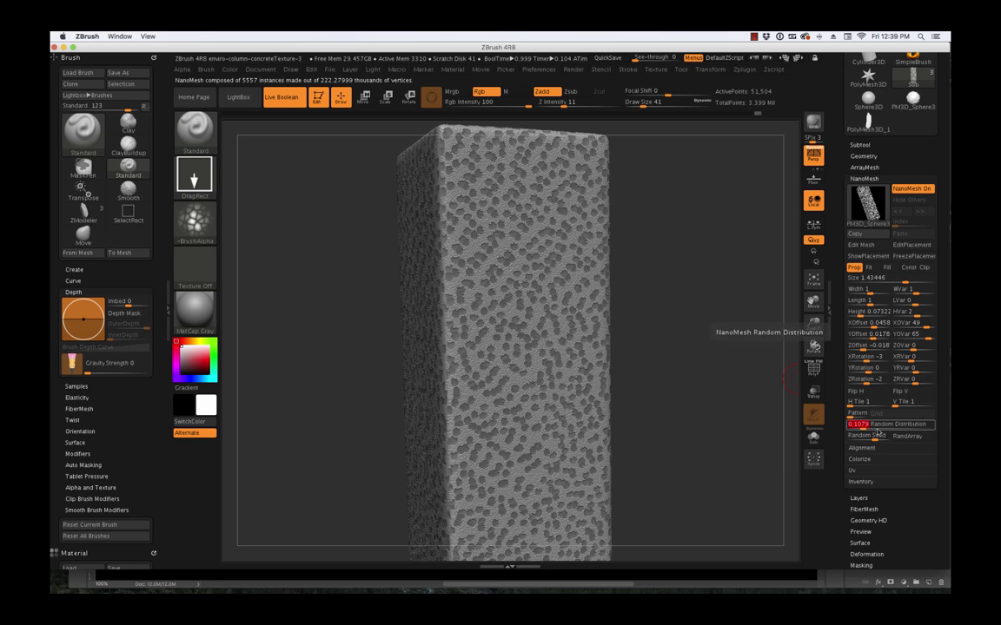
left_click_drag(864, 432, 862, 430)
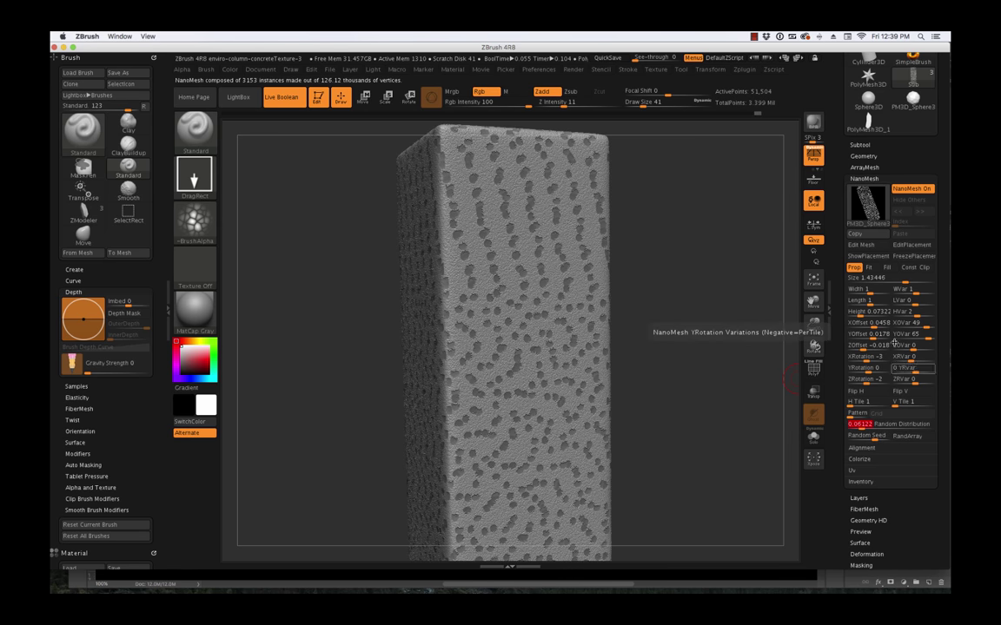
- Set the NanoMesh's Size to 0.7629, its Height to 0.51581 and its Random Distribution to 0.3293
left_click_drag(905, 282, 899, 287)
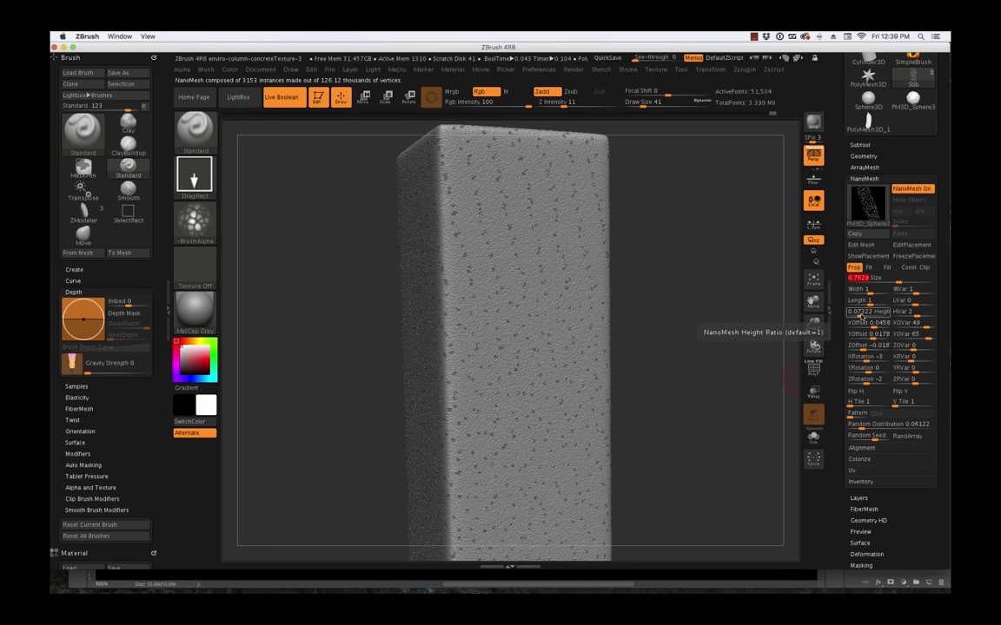
left_click_drag(850, 316, 867, 316)
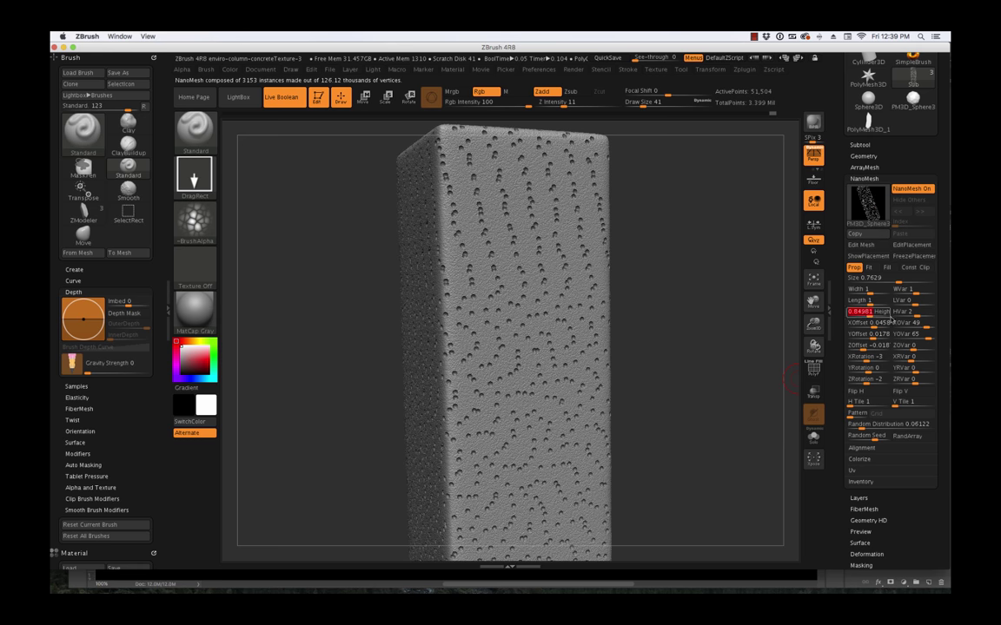
left_click_drag(859, 425, 869, 445)
- Change the NanoMesh alignment from No Alignment to Align To Long Edge
left_click(862, 448)
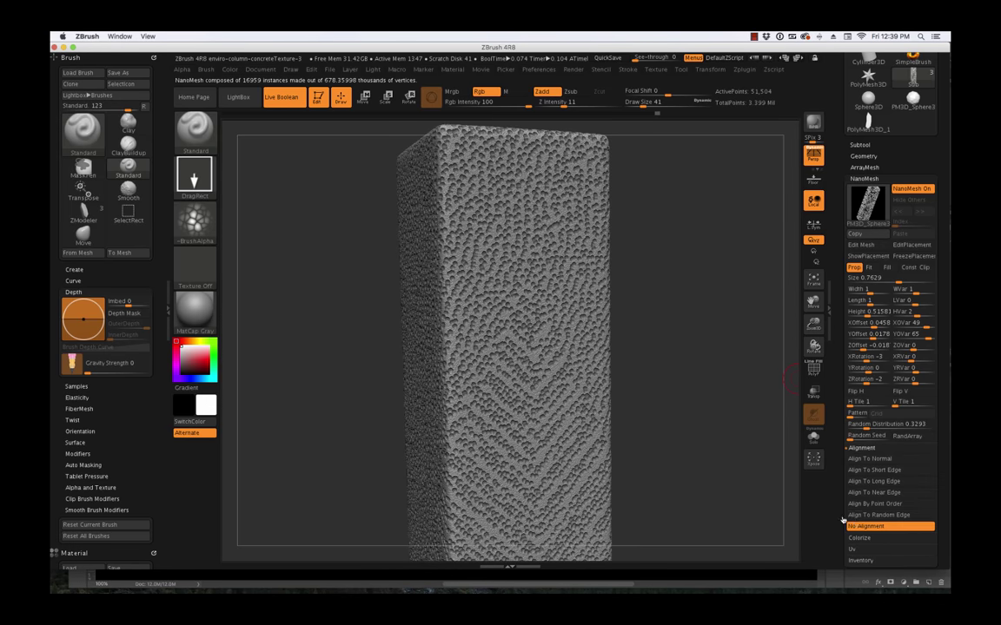
left_click(874, 470)
left_click(886, 482)
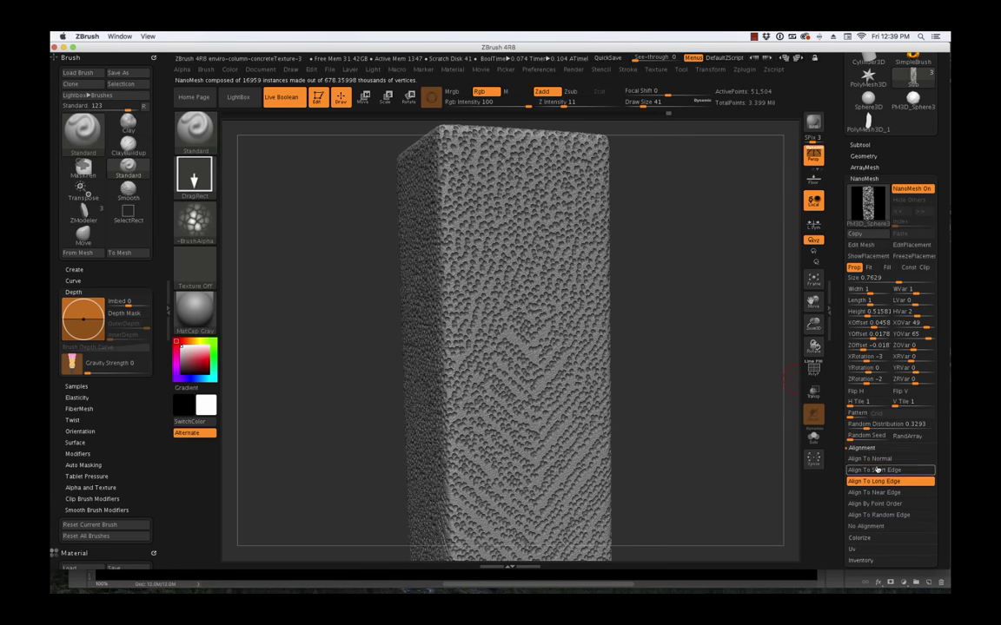
left_click(863, 449)
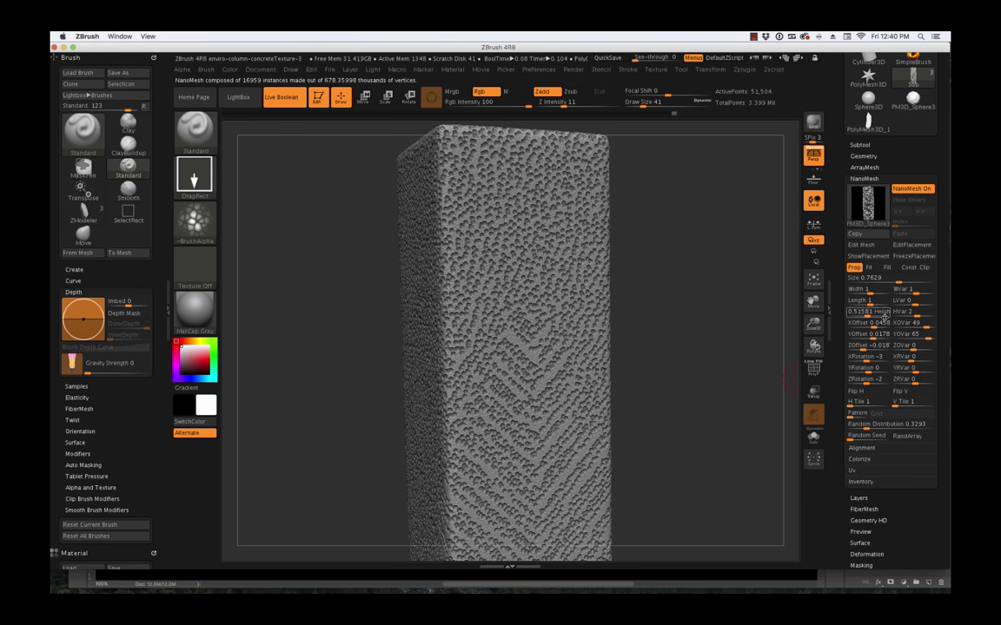
- Reduce the NanoMesh's Size to 0.20554 and set its X rotation to 1 and Y rotation to 22
left_click_drag(897, 281, 886, 284)
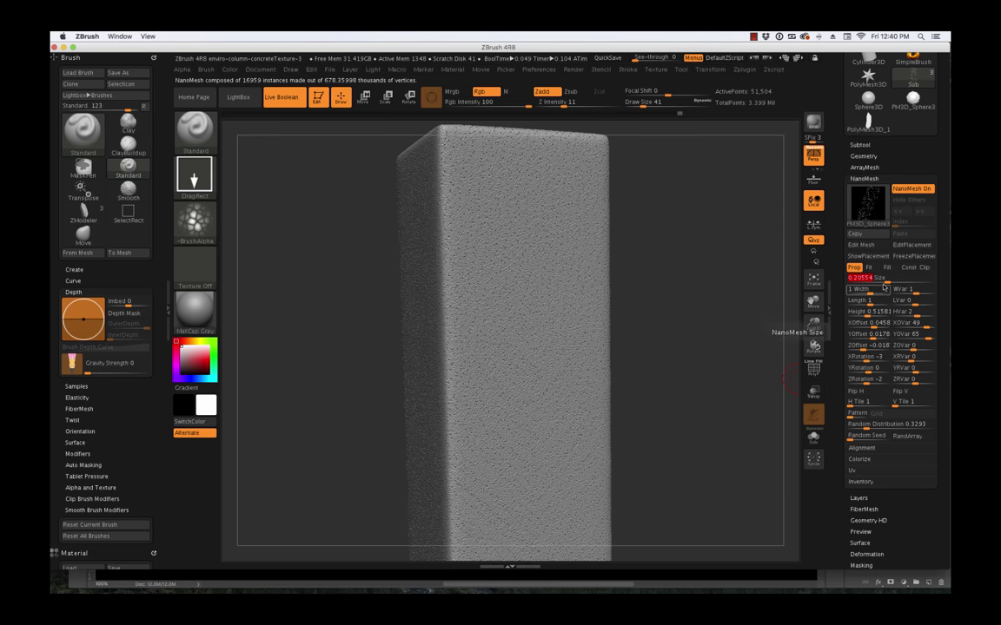
left_click_drag(700, 330, 744, 392, "alt")
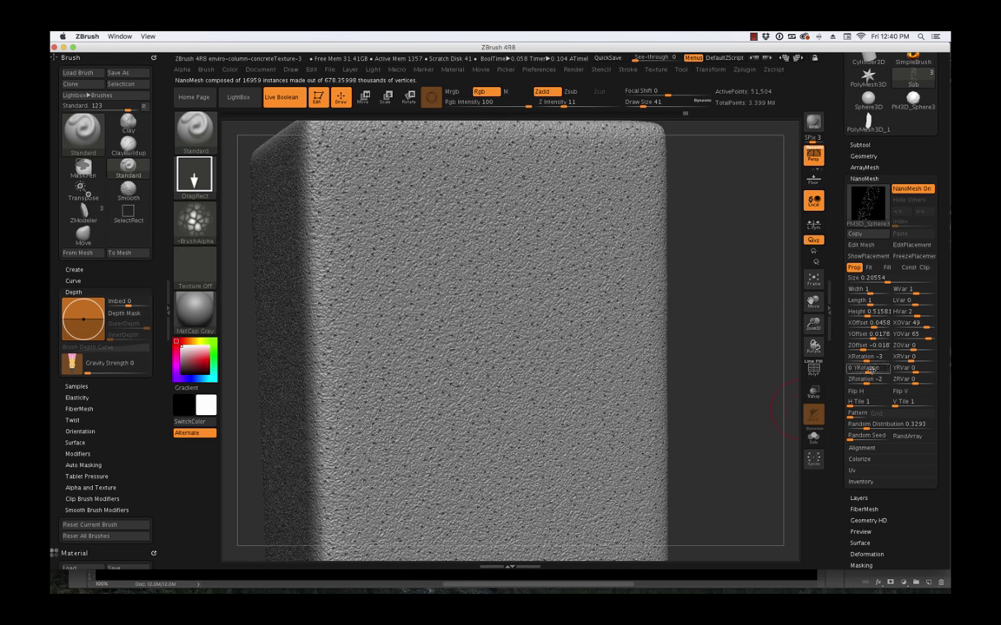
mouse_move(866, 369)
left_mouse_down()
mouse_move(876, 370)
mouse_move(873, 361)
mouse_move(869, 374)
left_mouse_up()
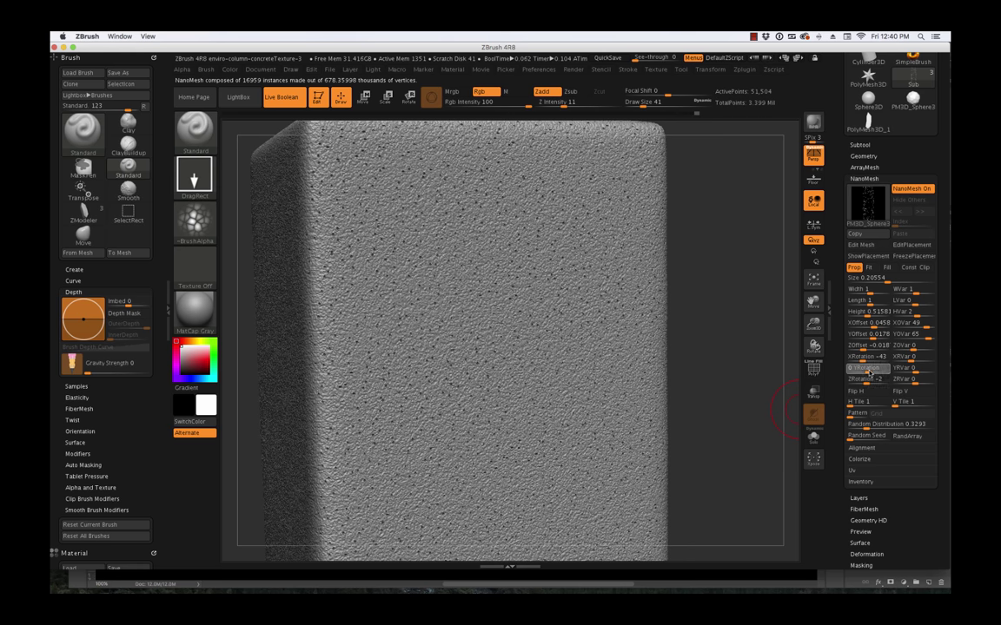
type("22")
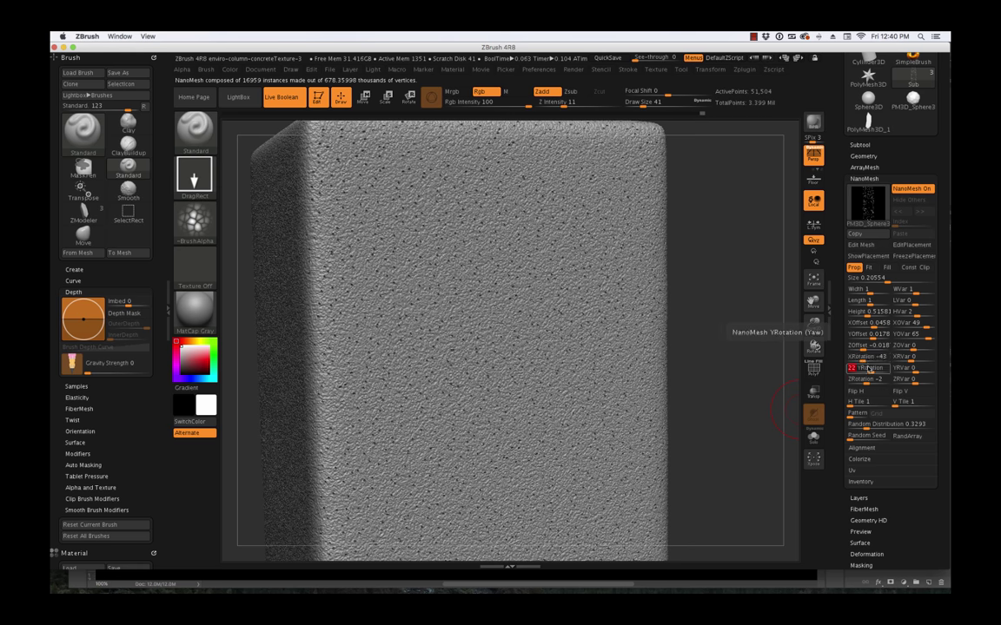
left_click(860, 358)
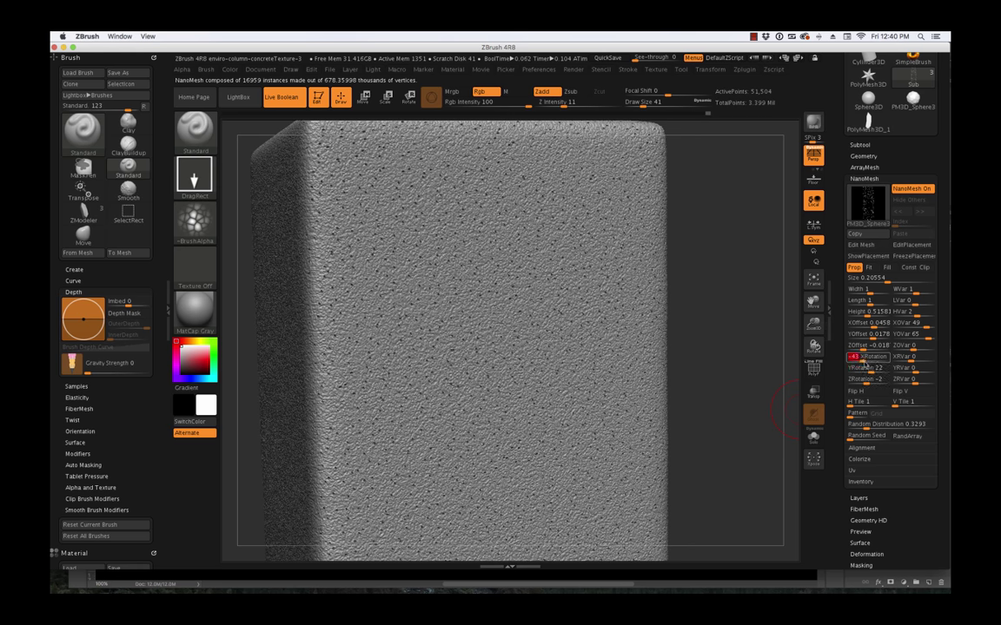
type("1")
key("Return")
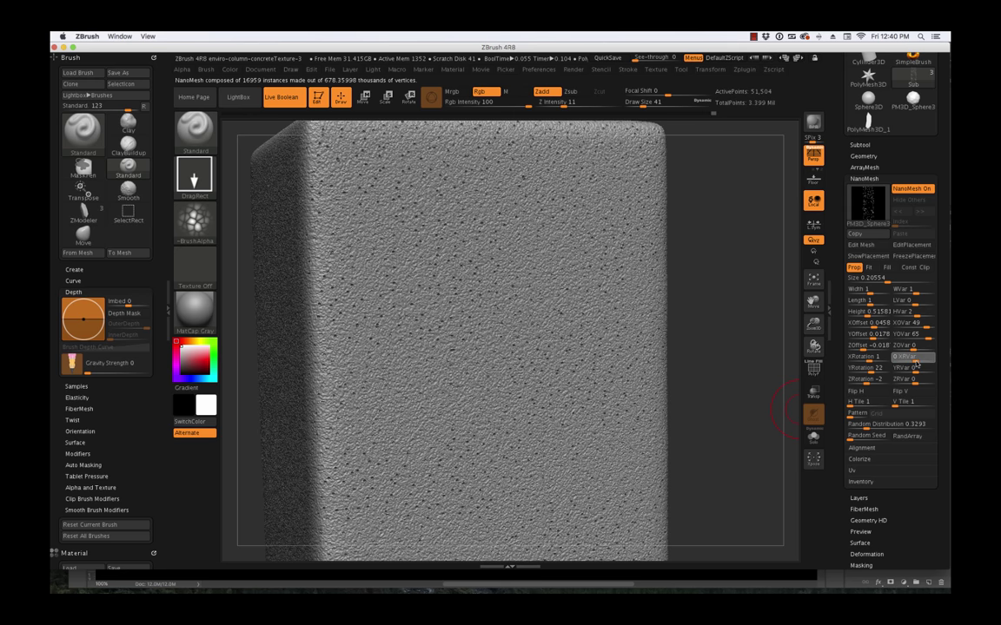
- Set the NanoMesh's X rotation variation to 49 and its Y rotation variation to 35
left_click(919, 358)
type("49")
left_click_drag(915, 373, 921, 371)
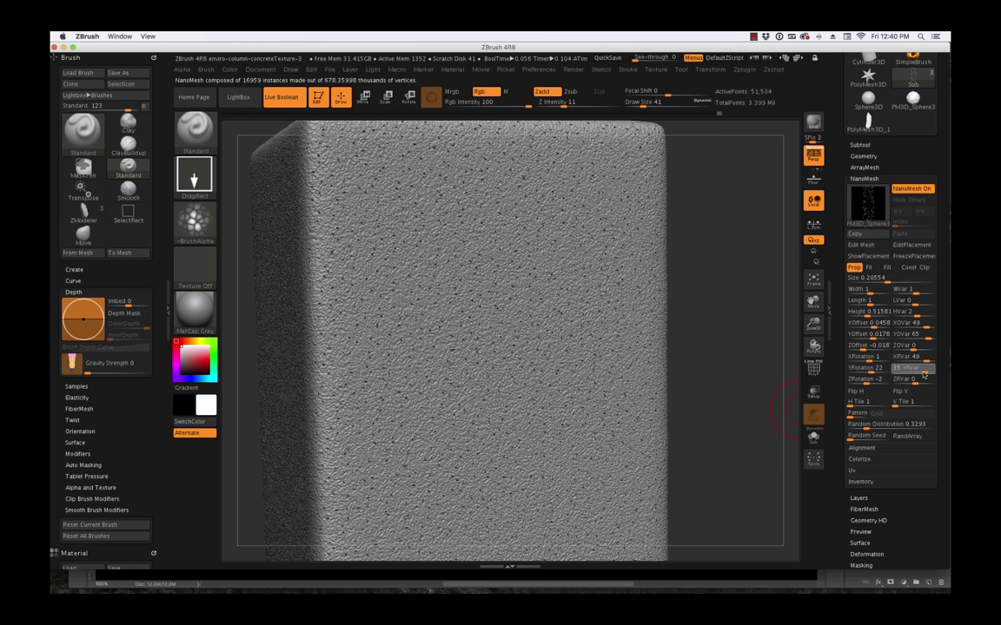
left_click(887, 278)
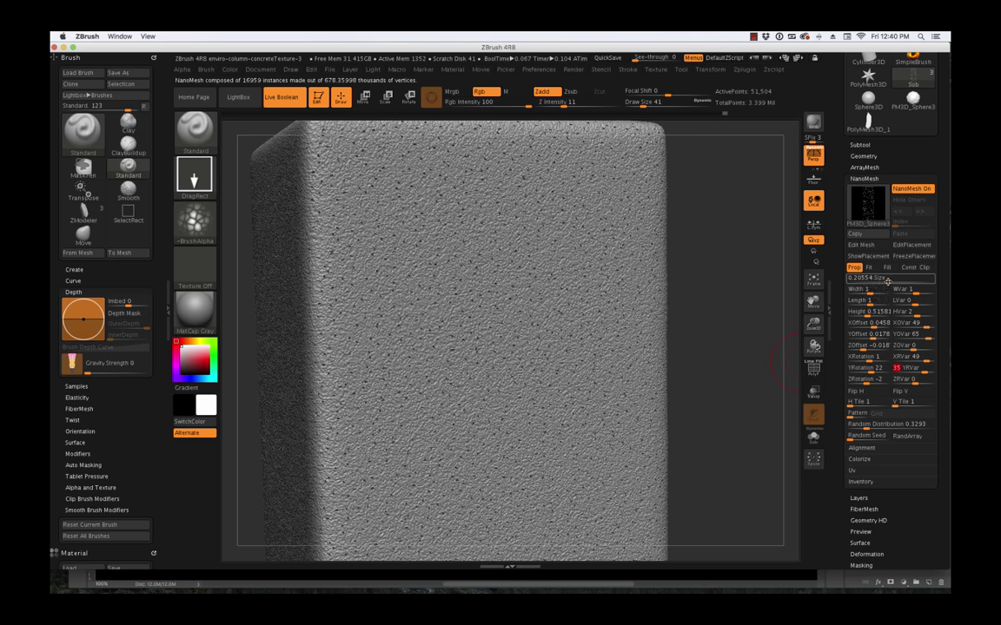
mouse_move(868, 317)
left_mouse_down()
mouse_move(887, 318)
mouse_move(868, 318)
left_mouse_up()
left_click(867, 318)
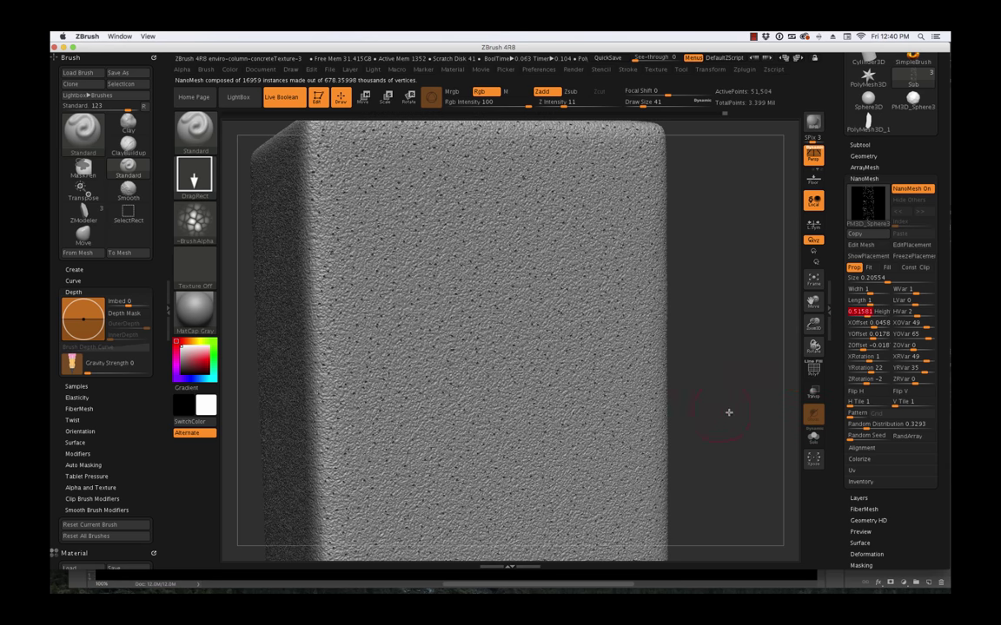
left_click_drag(729, 411, 730, 386, "alt")
left_click_drag(712, 435, 712, 380, "alt")
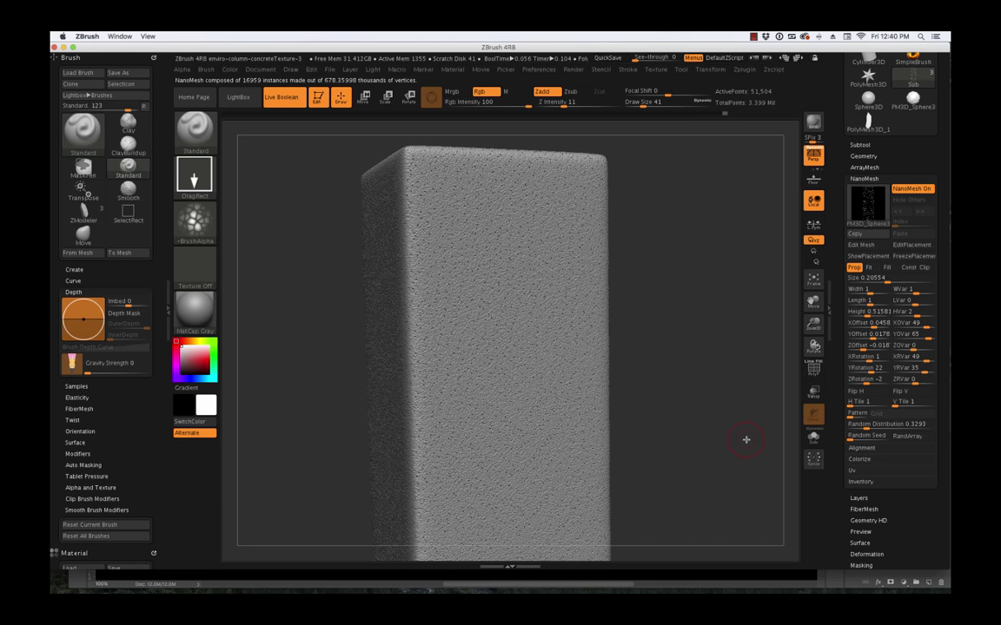
left_click(875, 312)
left_click_drag(887, 280, 887, 280)
- Switch from the Sub subtool to the Add subtool
left_click(871, 178)
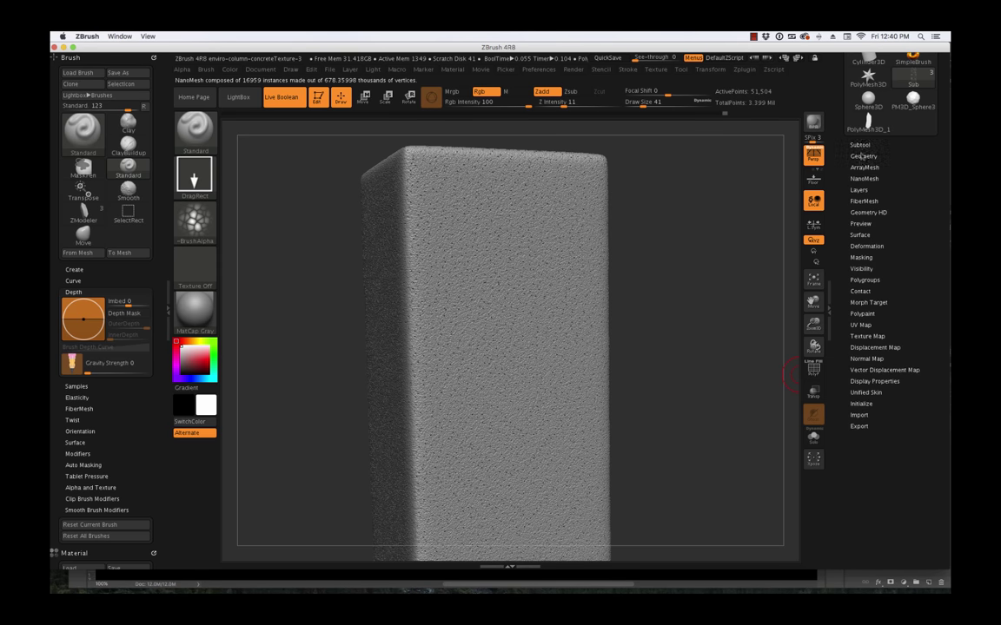
left_click(860, 144)
left_click(863, 207)
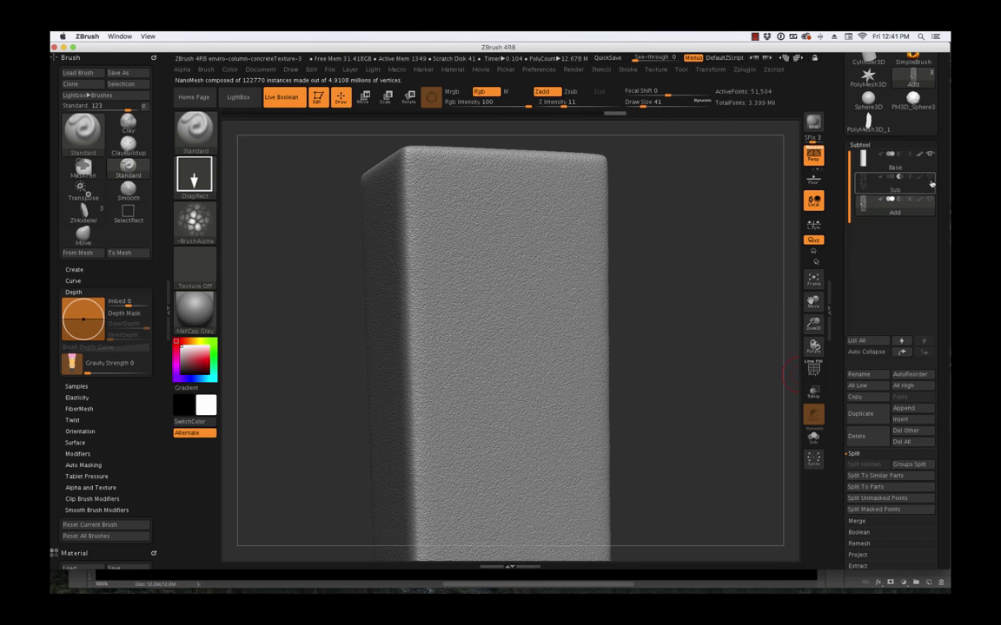
- Set the Add subtool's NanoMesh Size to 0.21871
left_click_drag(741, 335, 759, 353, "alt")
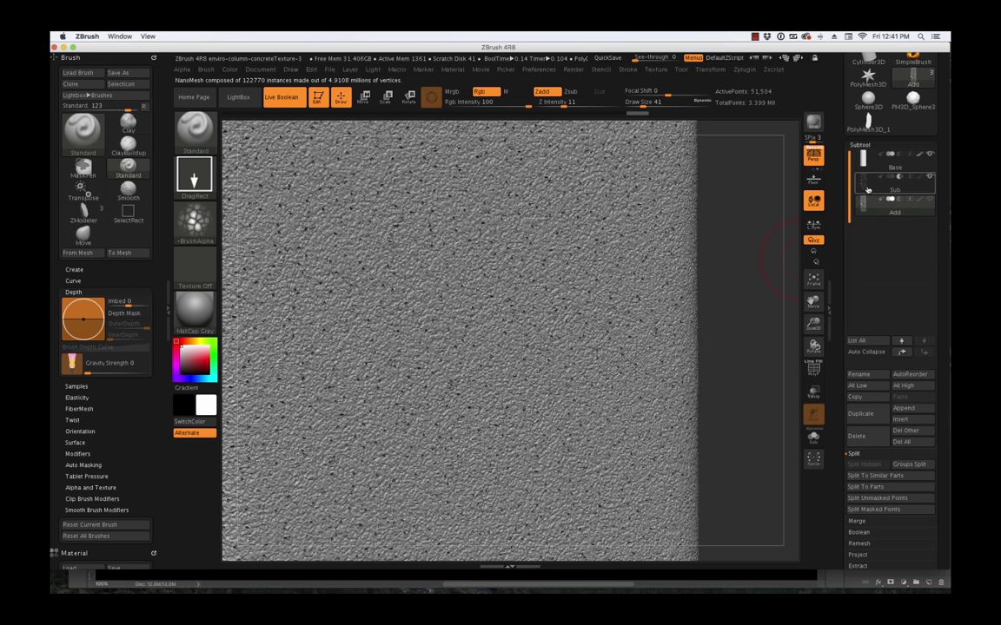
mouse_move(861, 209)
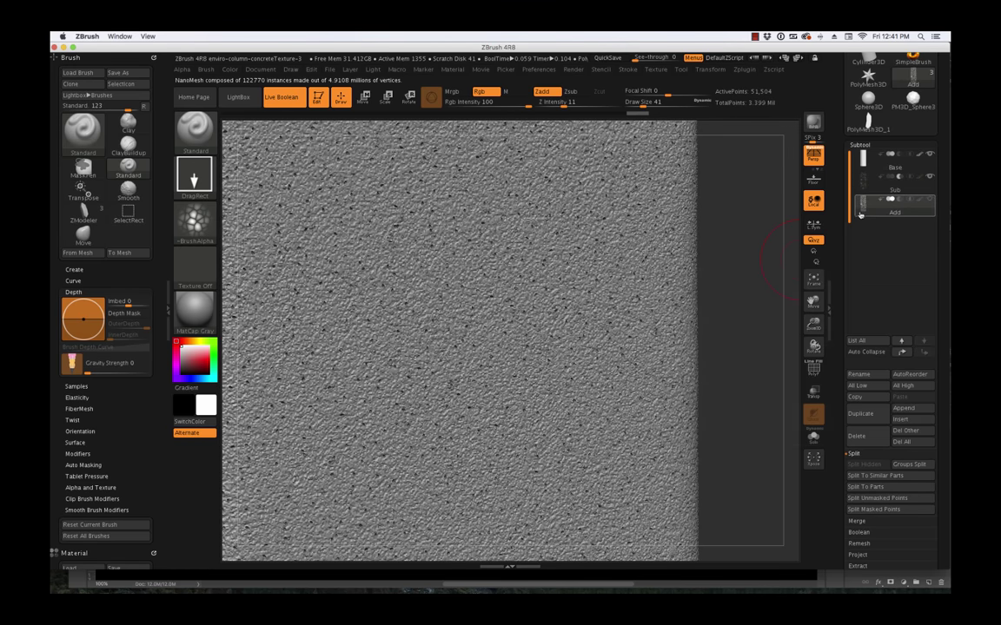
left_click(861, 145)
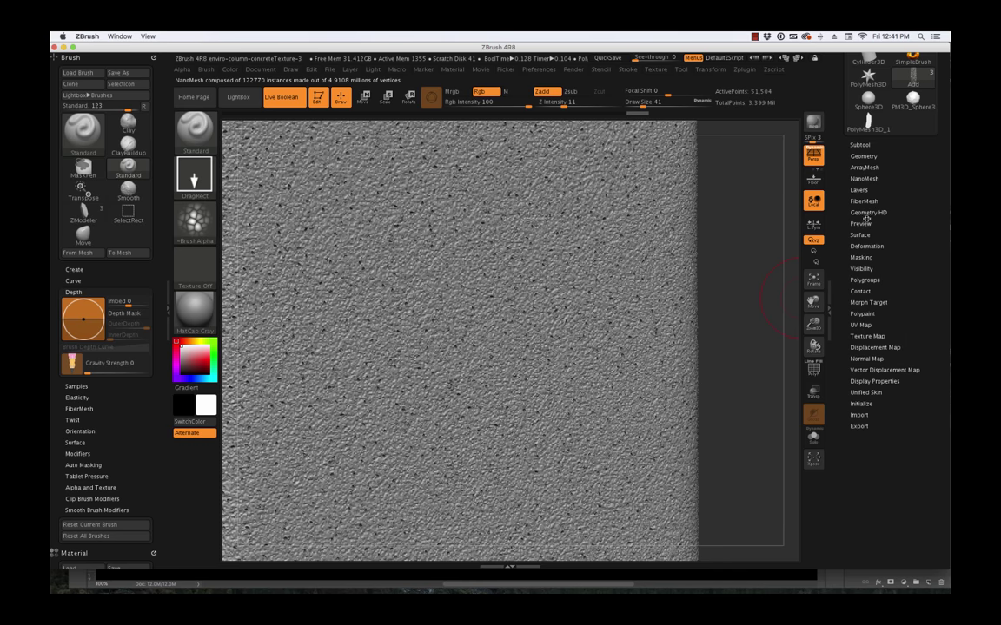
left_click(864, 178)
left_click(854, 267)
left_click_drag(880, 278, 887, 284)
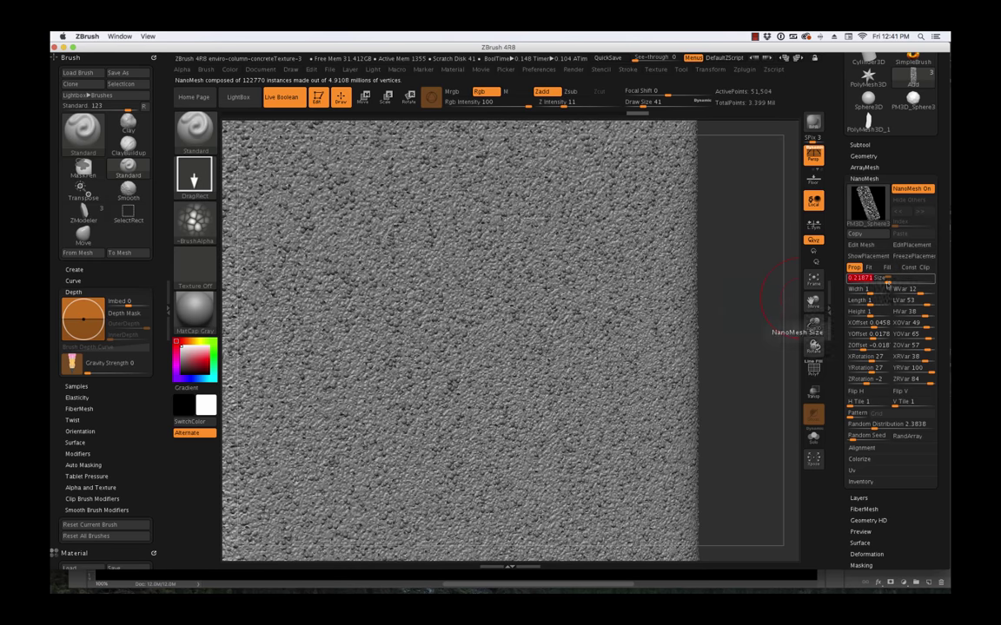
- Reduce the Add NanoMesh's Random Distribution to 1.29134
key("f")
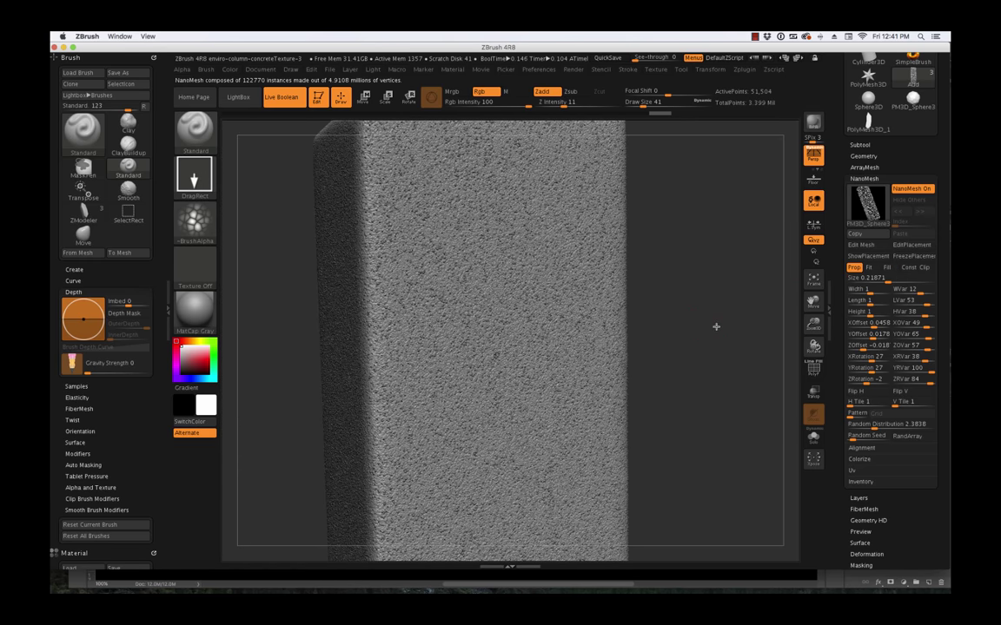
mouse_move(715, 326)
left_mouse_down()
mouse_move(737, 373)
mouse_move(722, 311)
left_mouse_up()
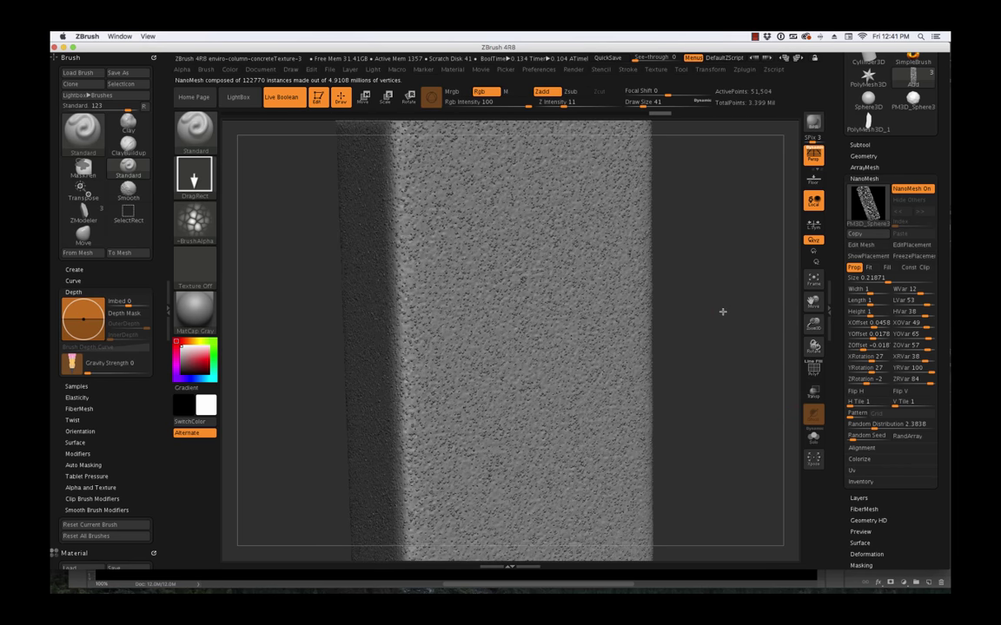
left_click(874, 425)
left_click_drag(873, 426, 870, 427)
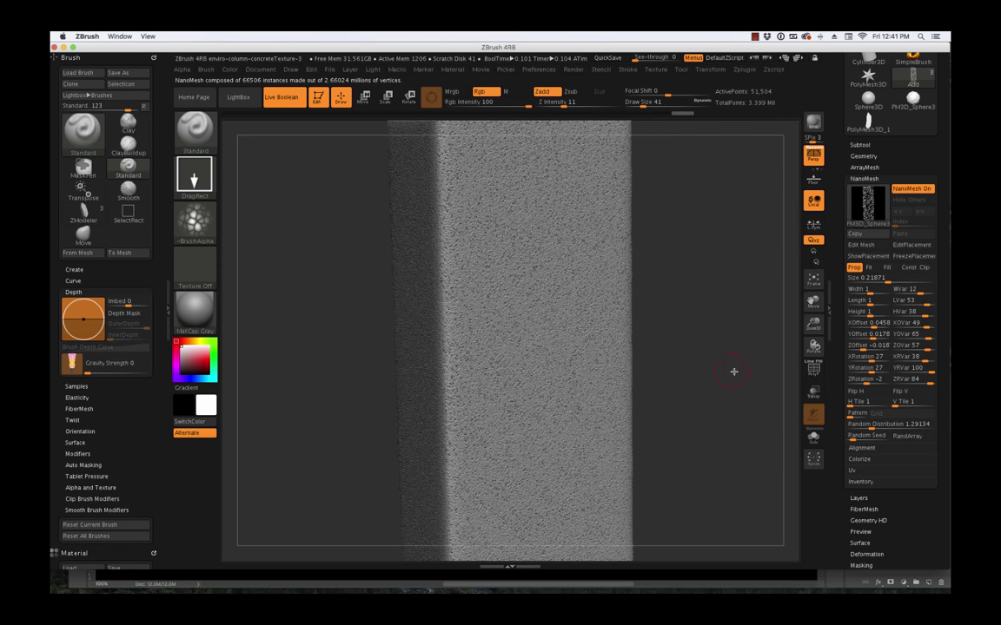
- Allow dynamic subdivision in the Boolean settings and make a Boolean mesh from the Base, Sub and Add subtools
left_click(860, 145)
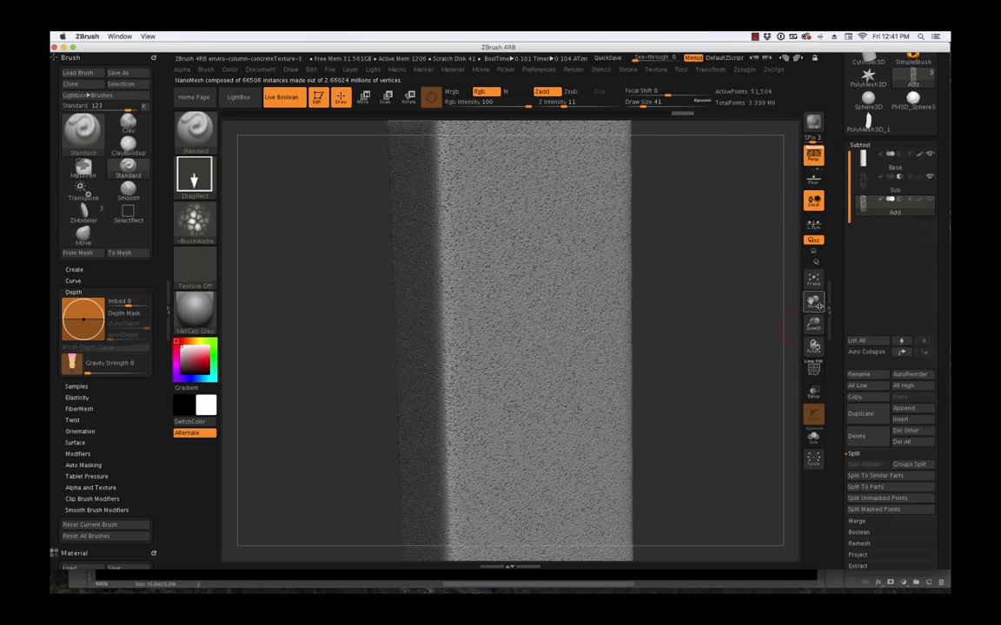
mouse_move(893, 206)
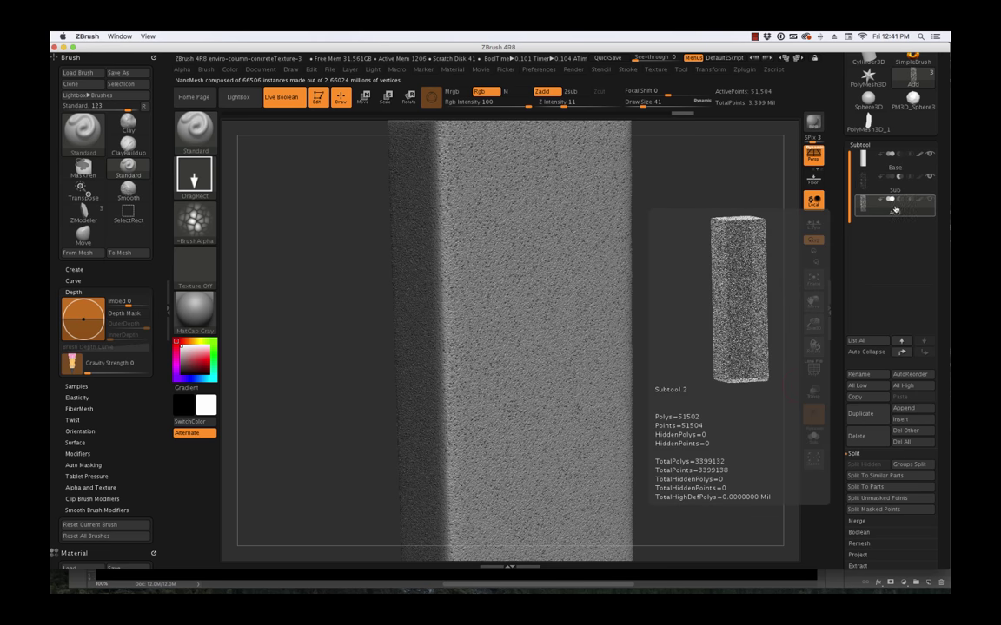
mouse_move(862, 159)
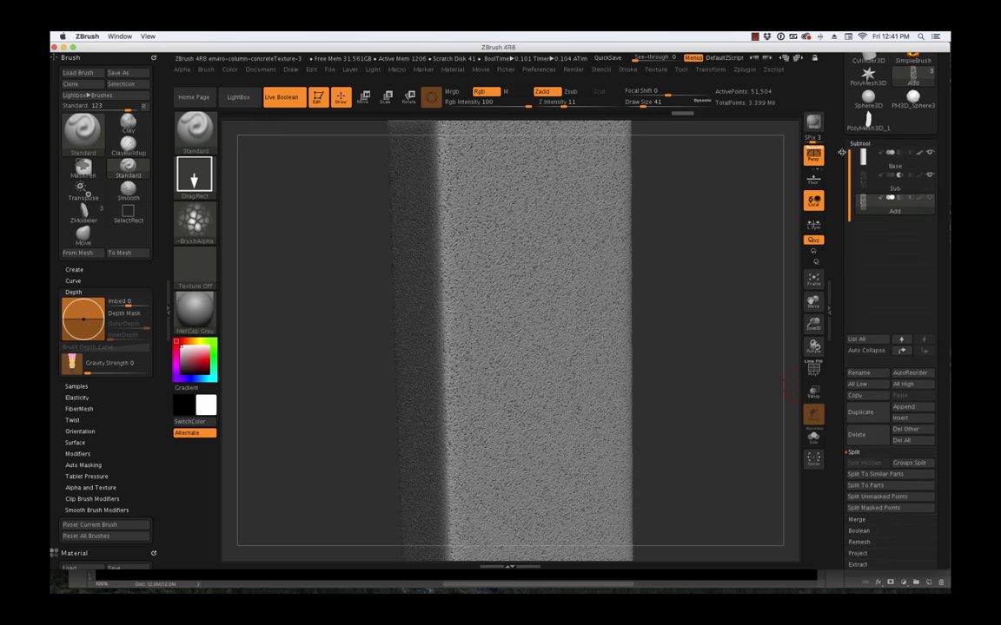
scroll(877, 408, "down", 3)
left_click(869, 380)
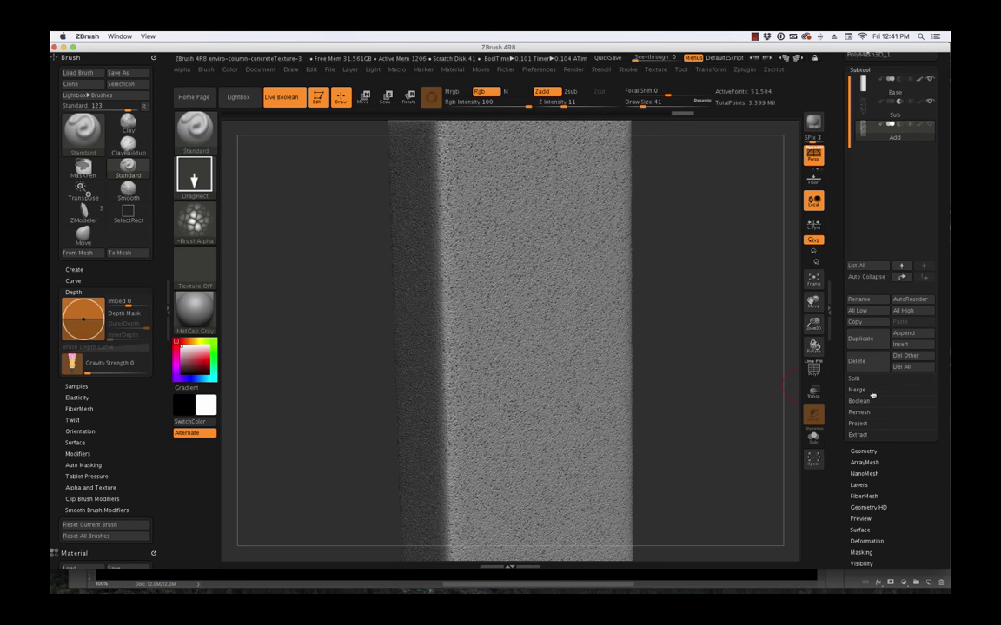
left_click(866, 402)
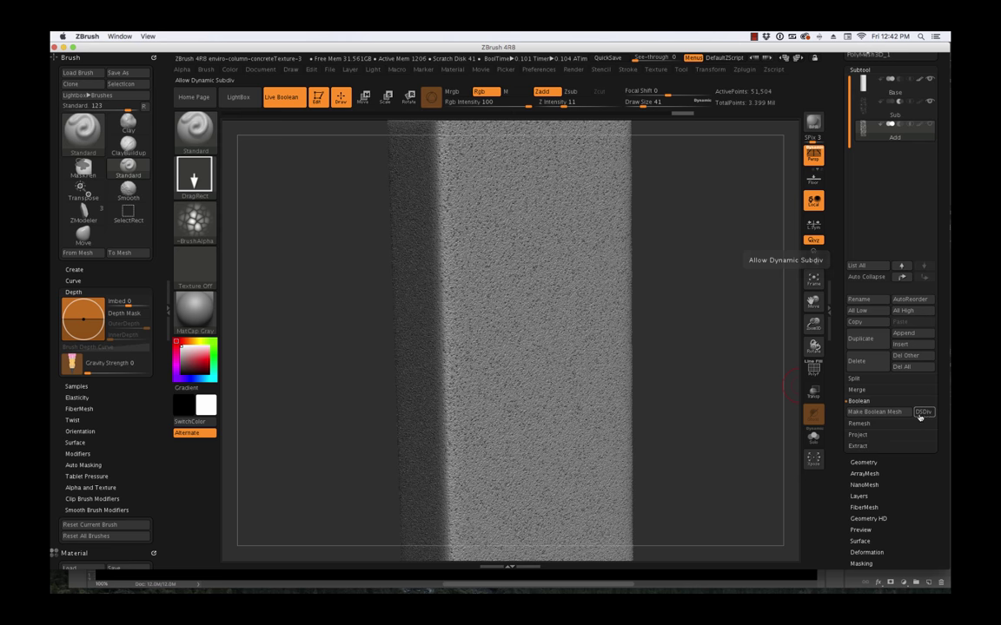
left_click(919, 415)
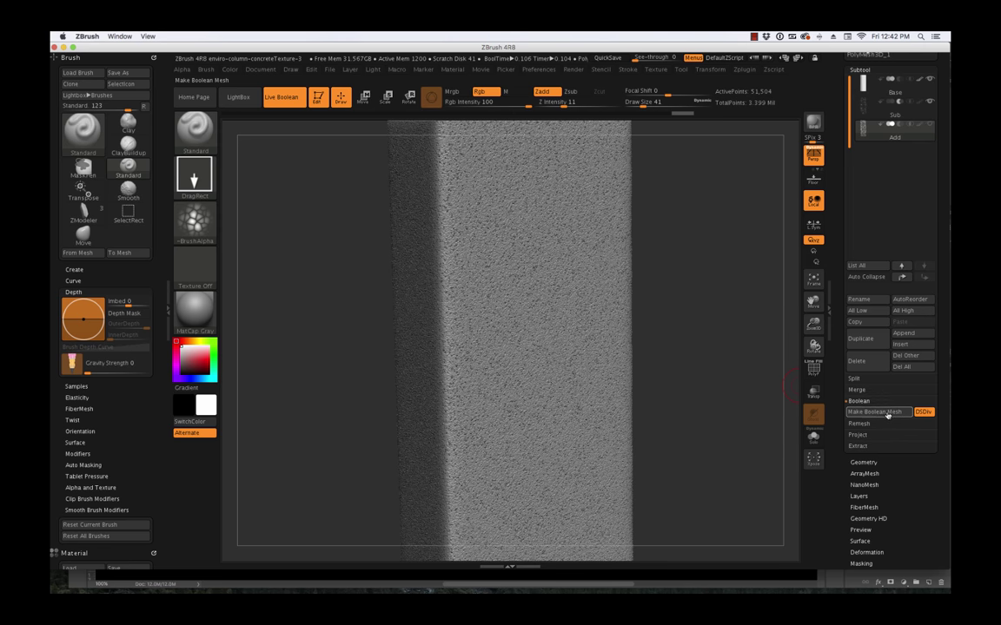
left_click(886, 414)
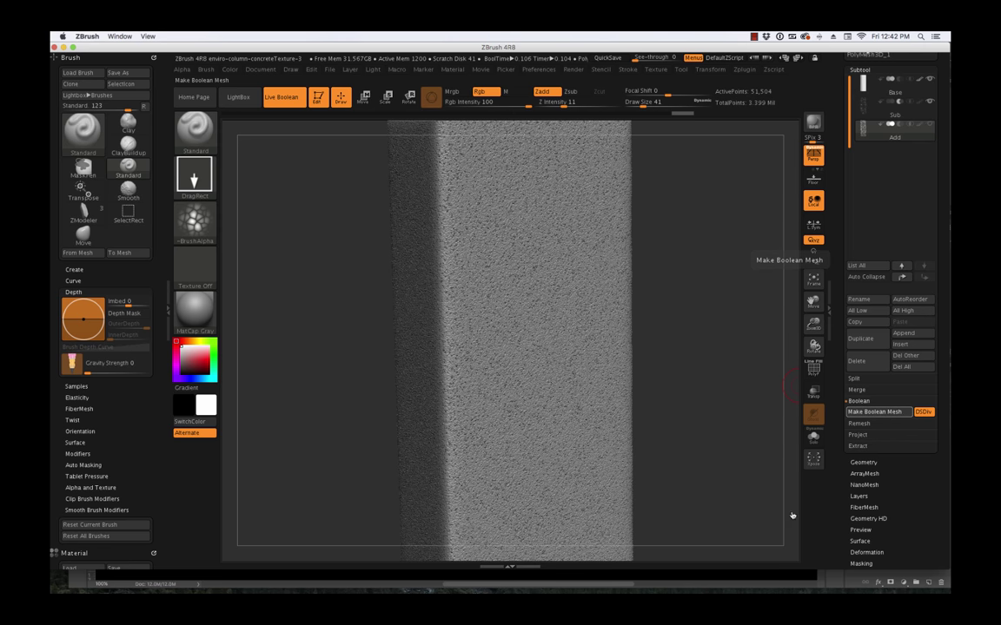
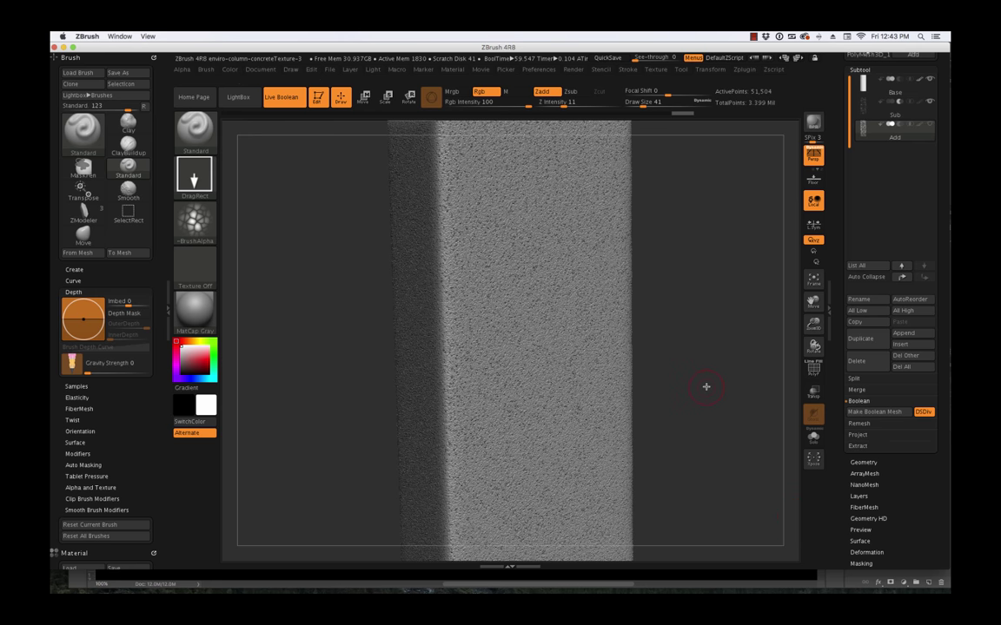
- Switch from the Add tool to the generated UMesh_Base Boolean mesh and check its surface texture
left_click_drag(711, 394, 698, 400)
left_click_drag(877, 160, 876, 299)
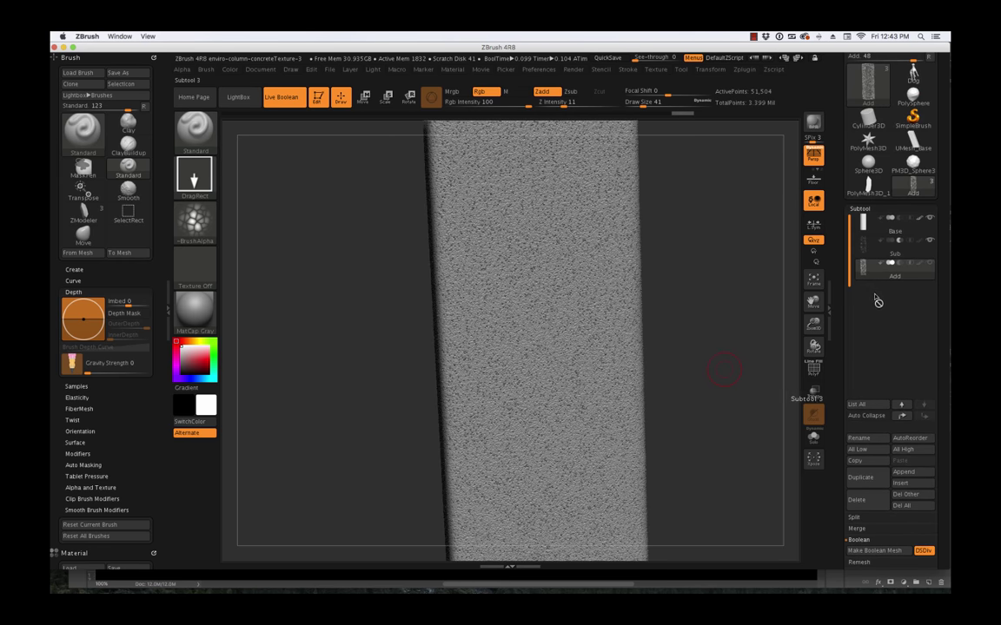
left_click_drag(877, 202, 877, 287)
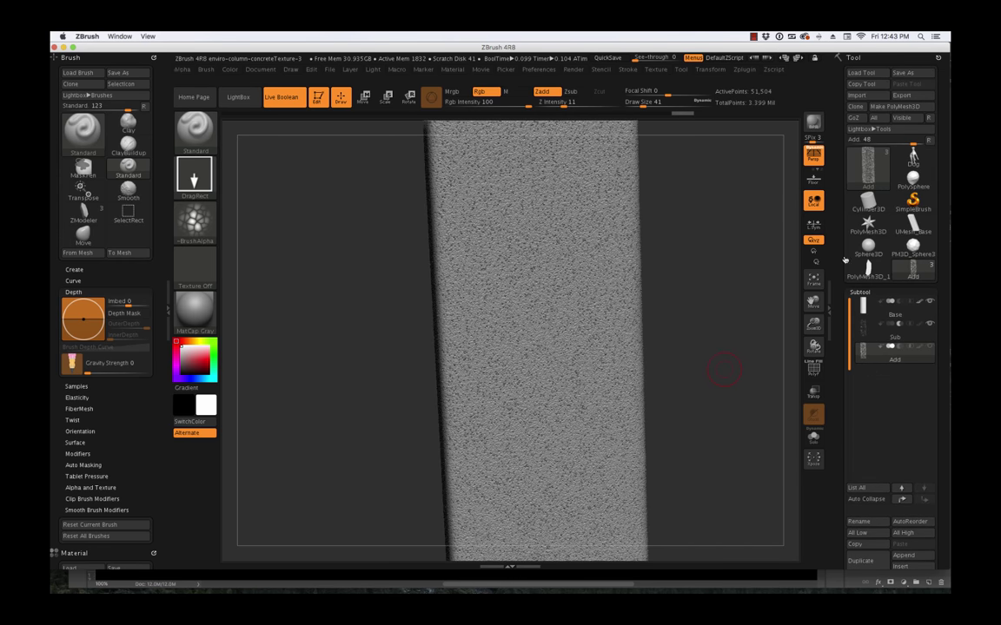
mouse_move(919, 230)
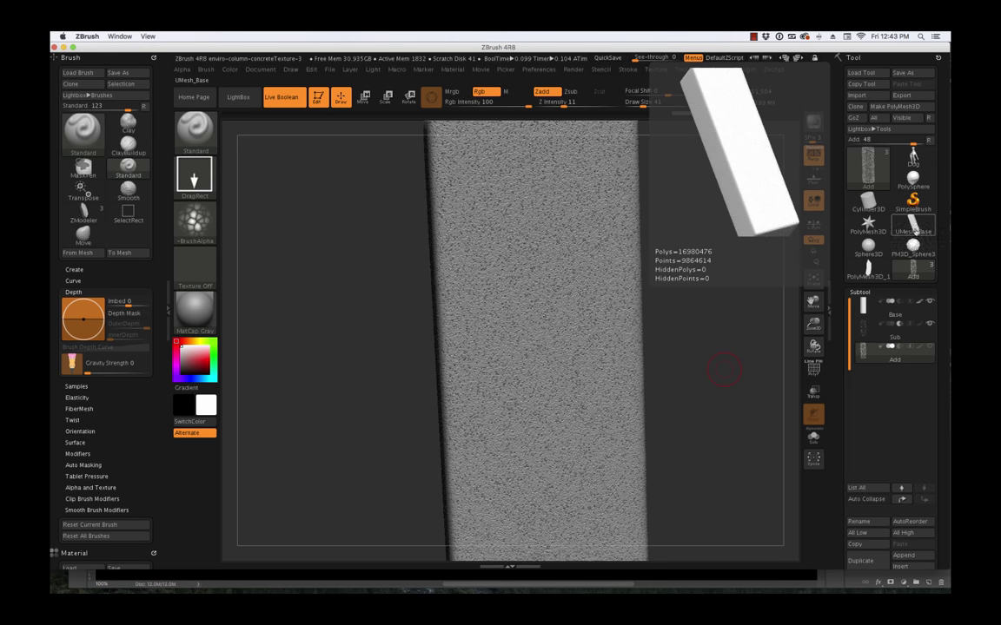
left_click(890, 245)
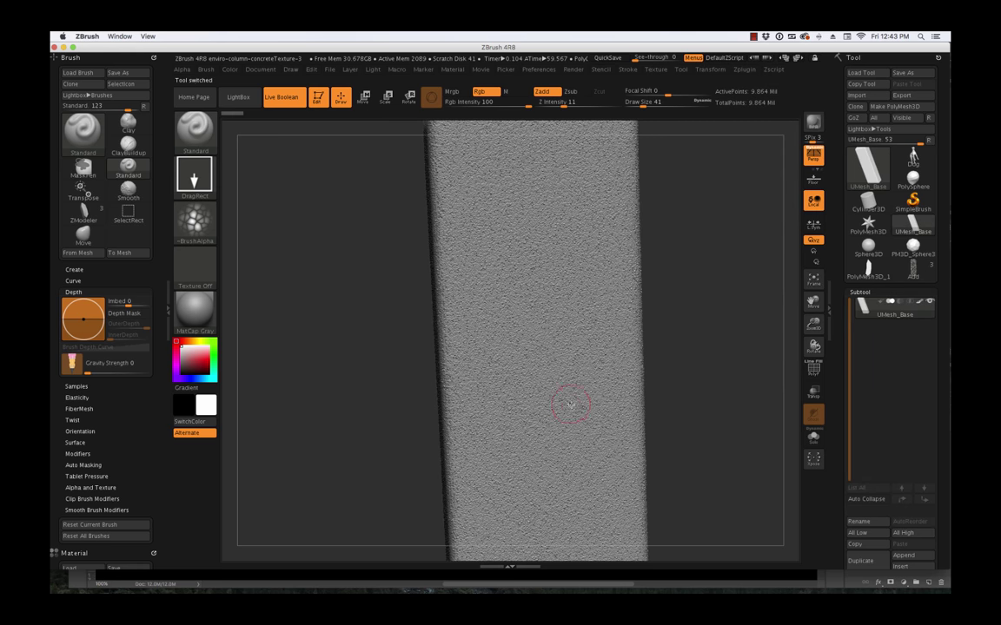
left_click_drag(700, 358, 715, 355)
left_click_drag(735, 253, 654, 430, "alt")
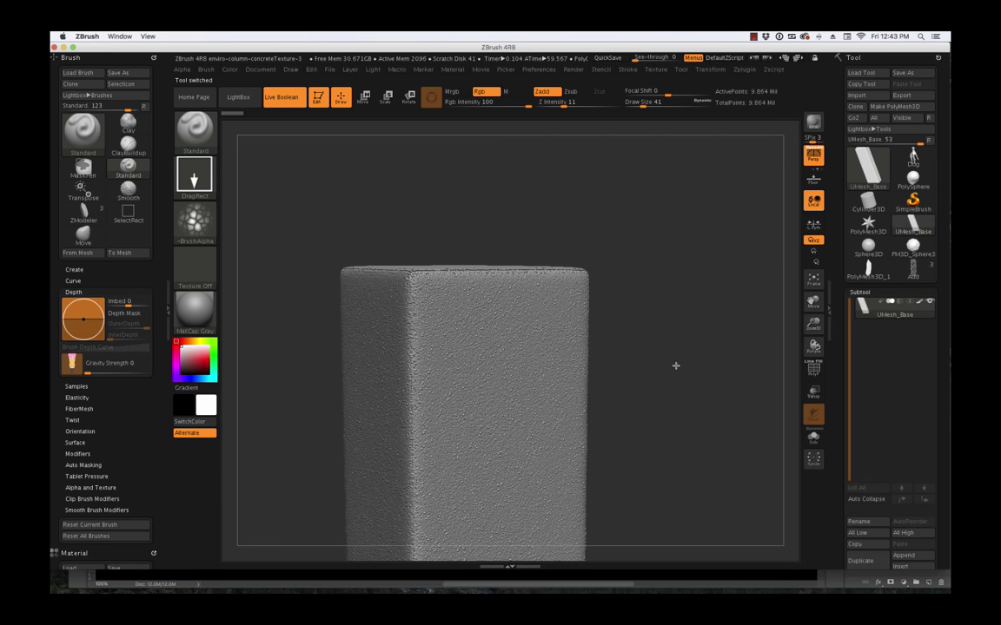
left_click_drag(675, 365, 715, 370, "alt")
left_click_drag(755, 262, 739, 362)
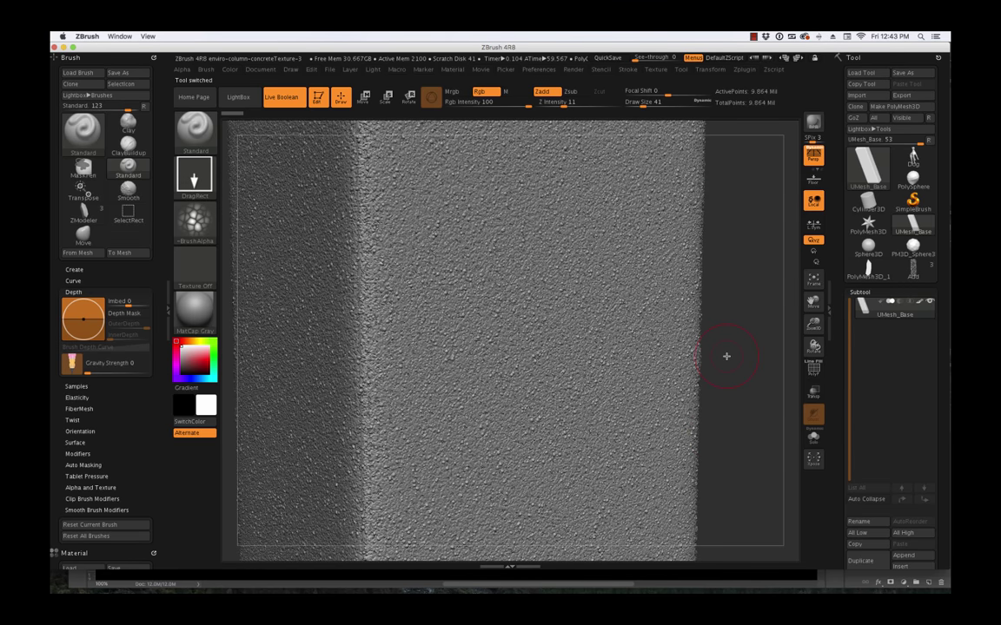
left_click_drag(743, 351, 740, 383)
- Store a morph target for the UMesh_Base column
left_click(860, 292)
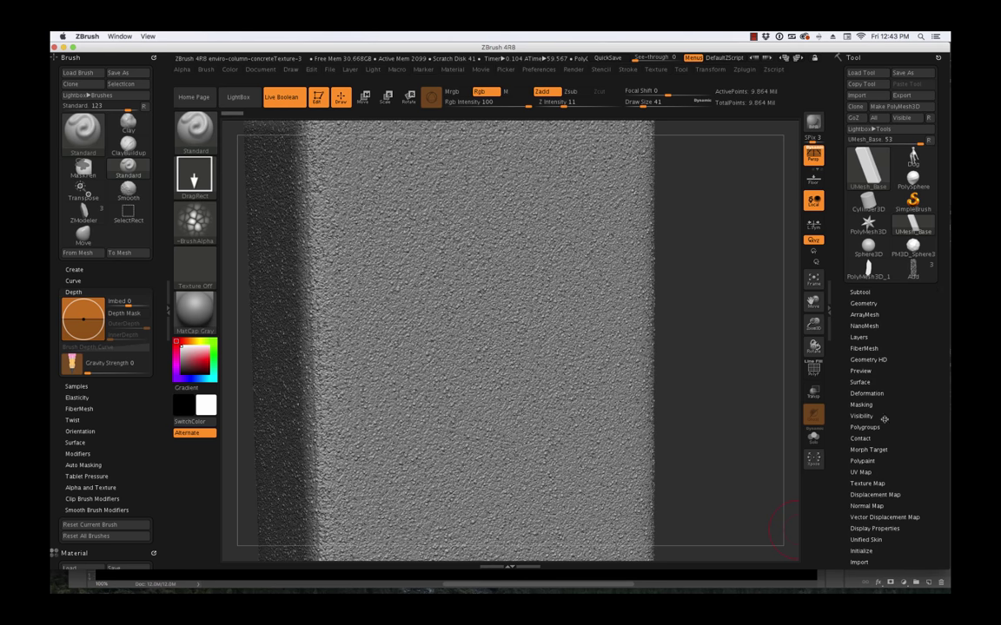
left_click(868, 450)
left_click(869, 450)
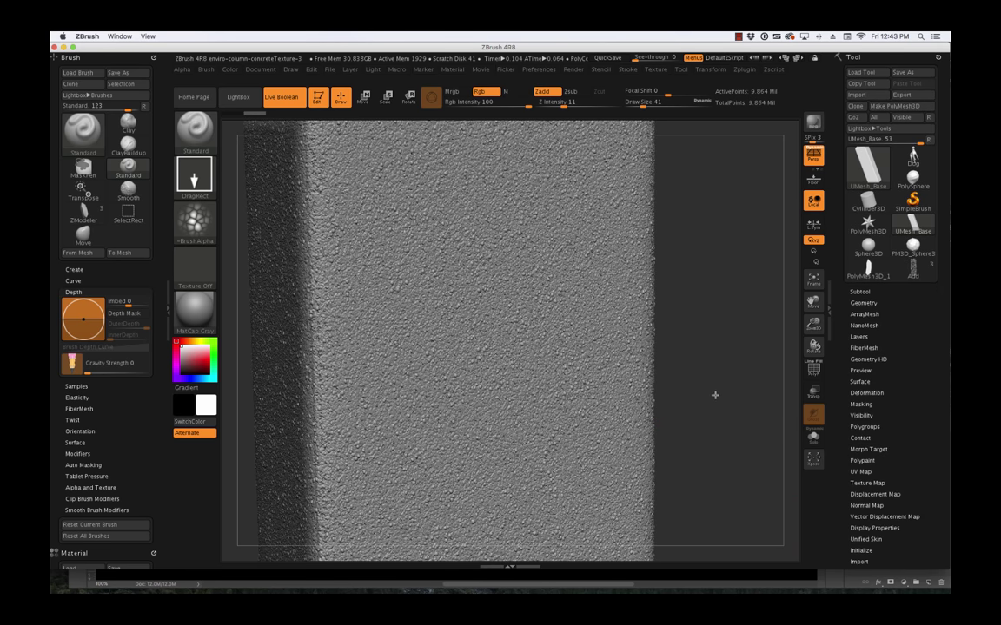
left_click_drag(715, 395, 683, 435)
left_click_drag(719, 404, 690, 400)
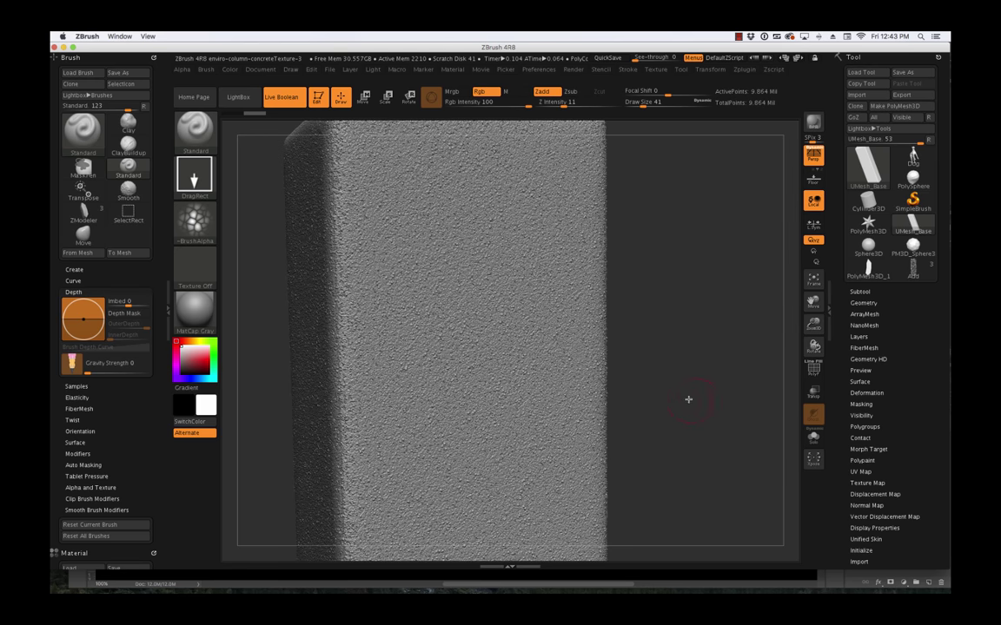
- Choose the hPolish brush and enlarge its Draw Size to 101
key("b")
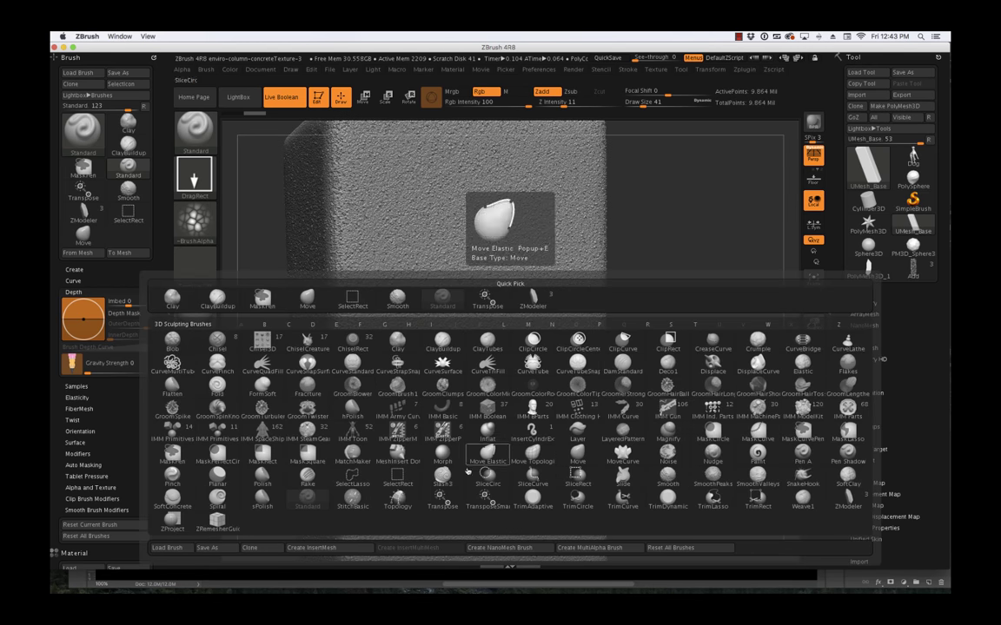
key("h")
key("p")
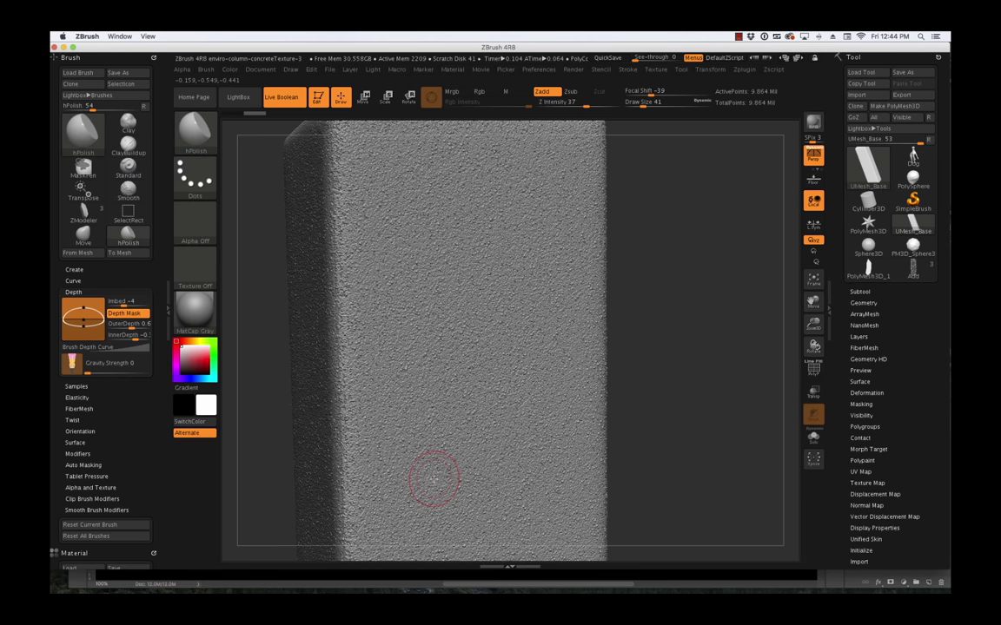
key("s")
left_click_drag(495, 396, 506, 397)
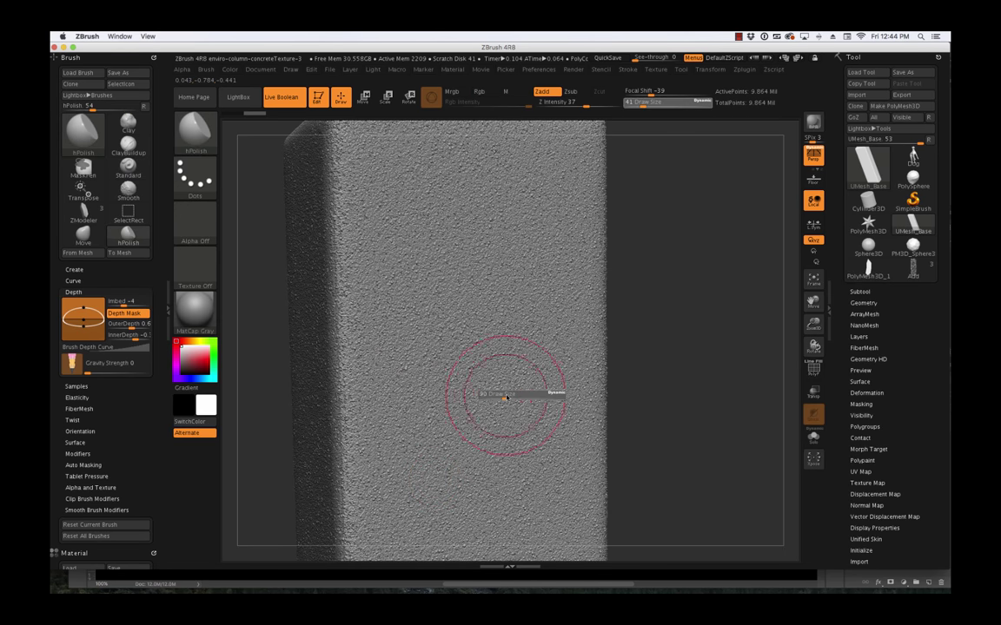
- Try the Spray stroke type on the hPolish brush and restore the Dots stroke
left_click(195, 178)
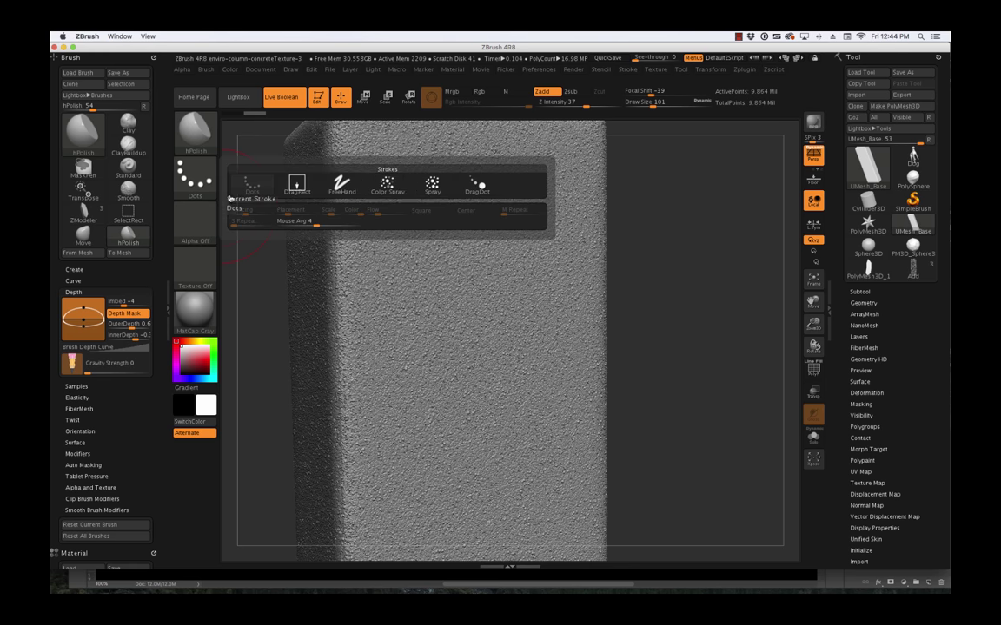
left_click(426, 184)
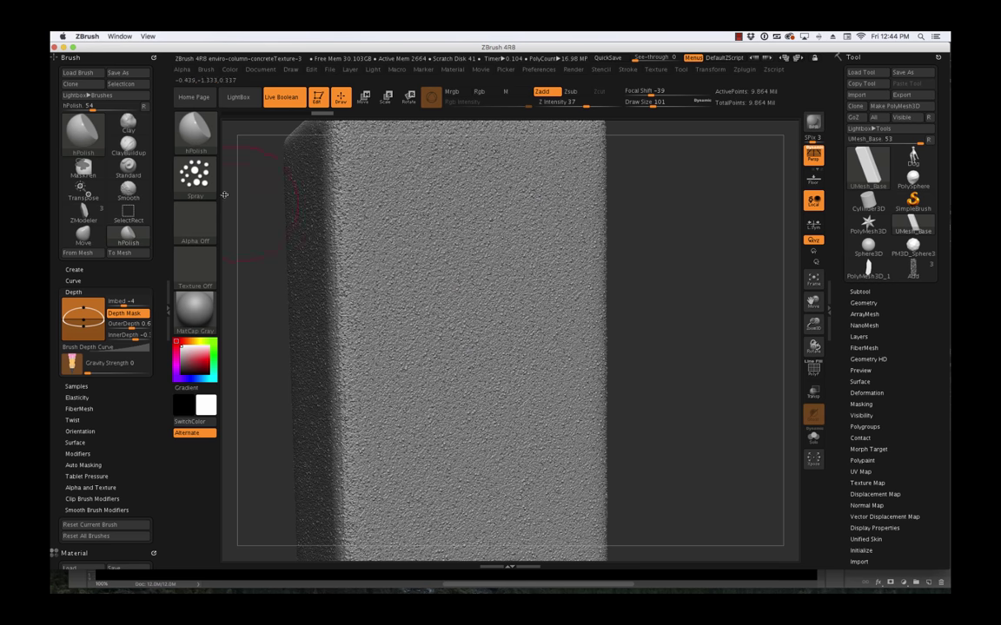
left_click(194, 178)
left_click(257, 182)
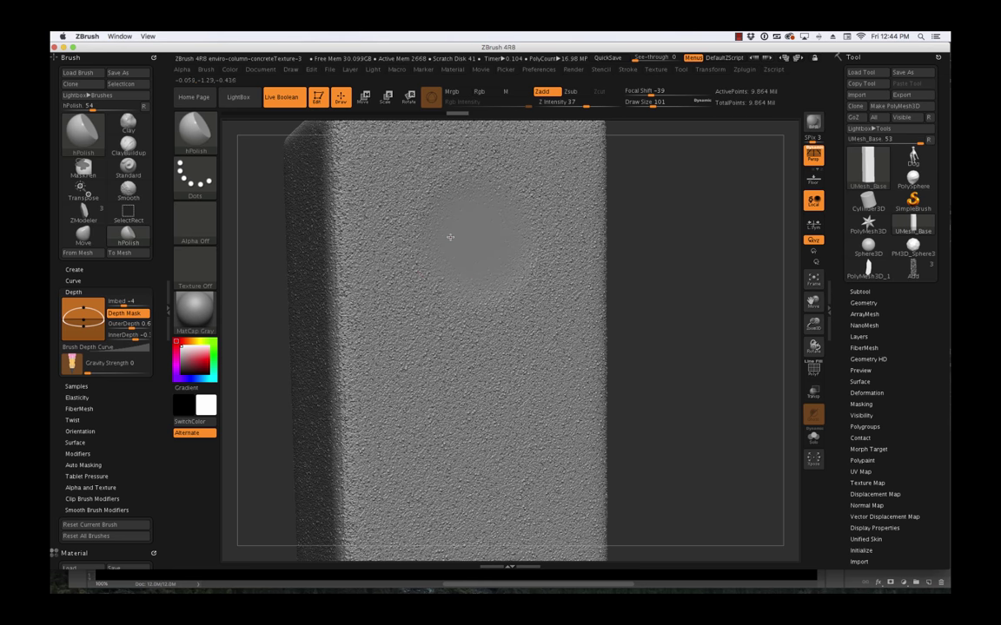
- Test hPolish strokes on the upper part of the column's front face, undoing the overly flattened patch and polishing lightly
left_click_drag(450, 237, 450, 237)
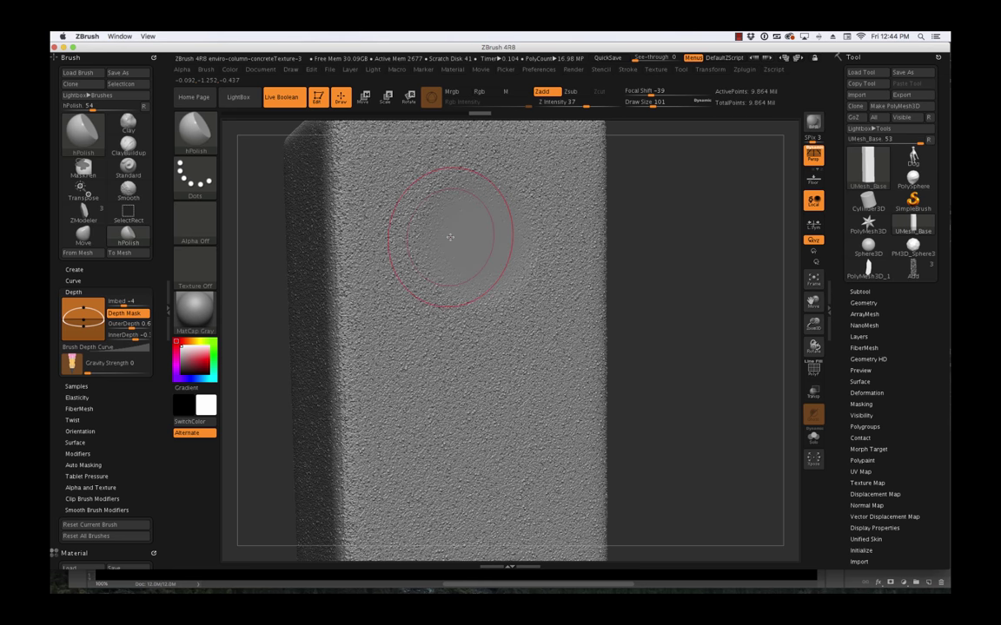
key("ctrl")
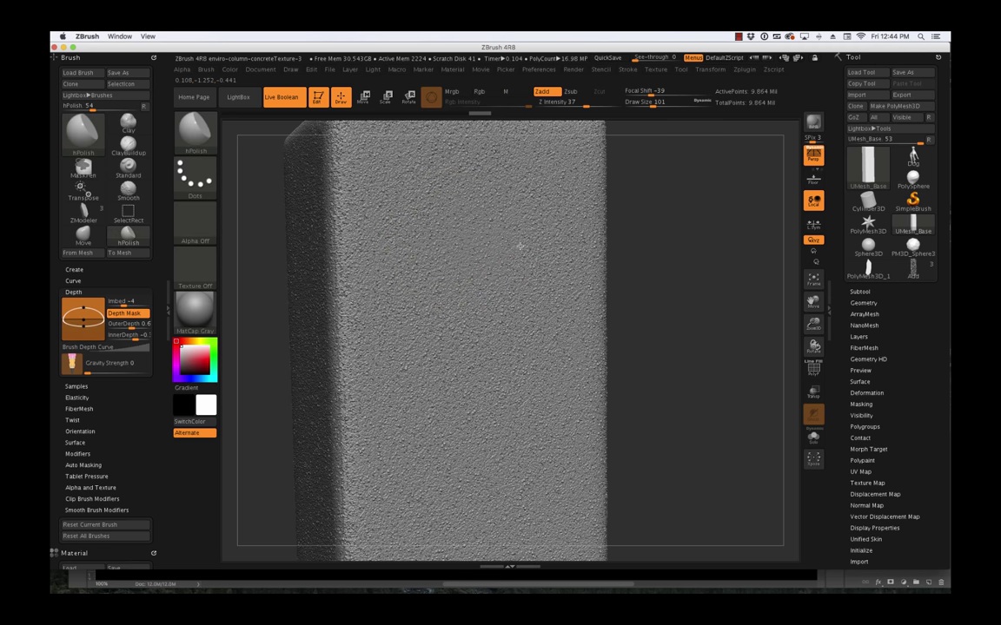
mouse_move(520, 246)
left_mouse_down()
mouse_move(518, 274)
mouse_move(536, 286)
mouse_move(533, 298)
mouse_move(479, 327)
left_mouse_up()
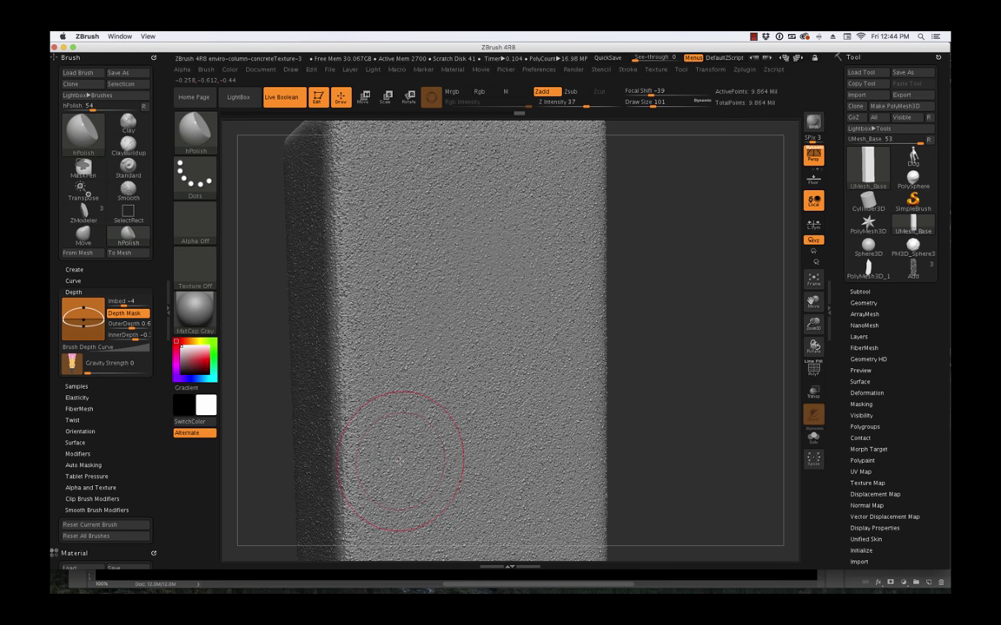
key("ctrl")
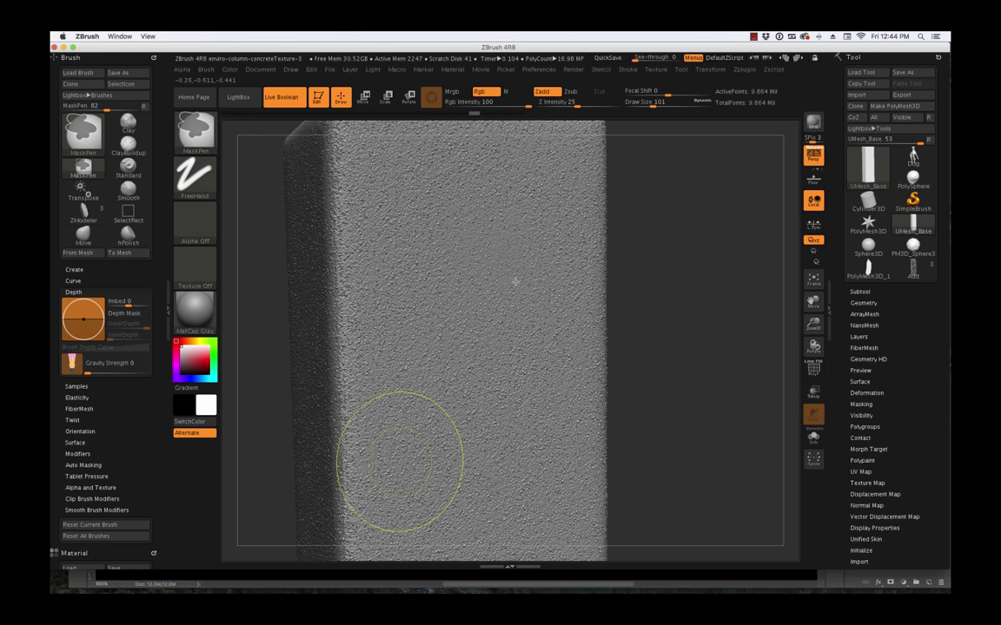
- Save the project under the new file name enviro-column-concreteTexture-5.ZPR
key("super+s")
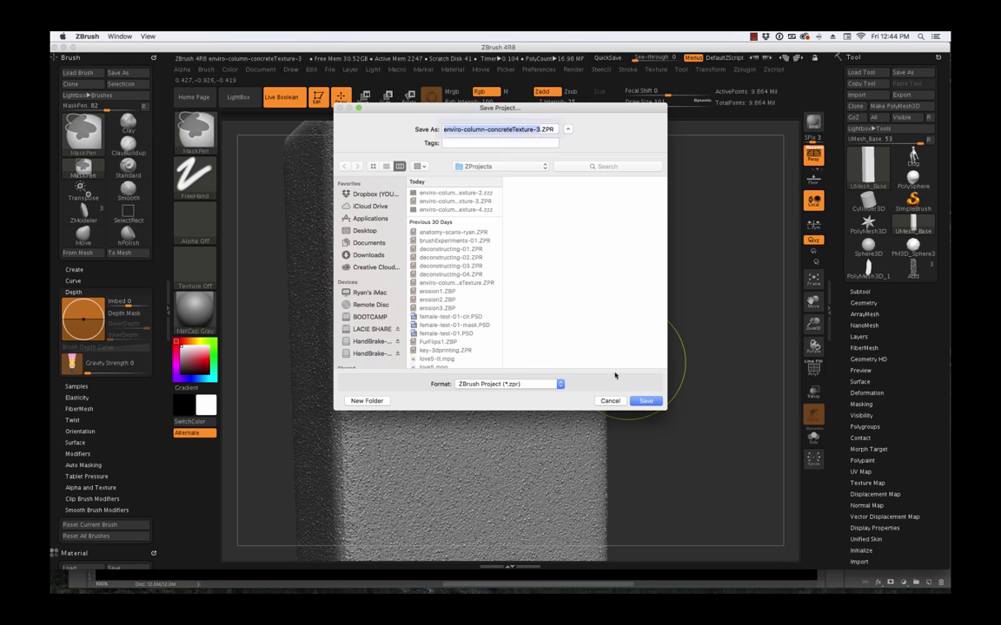
left_click(537, 129)
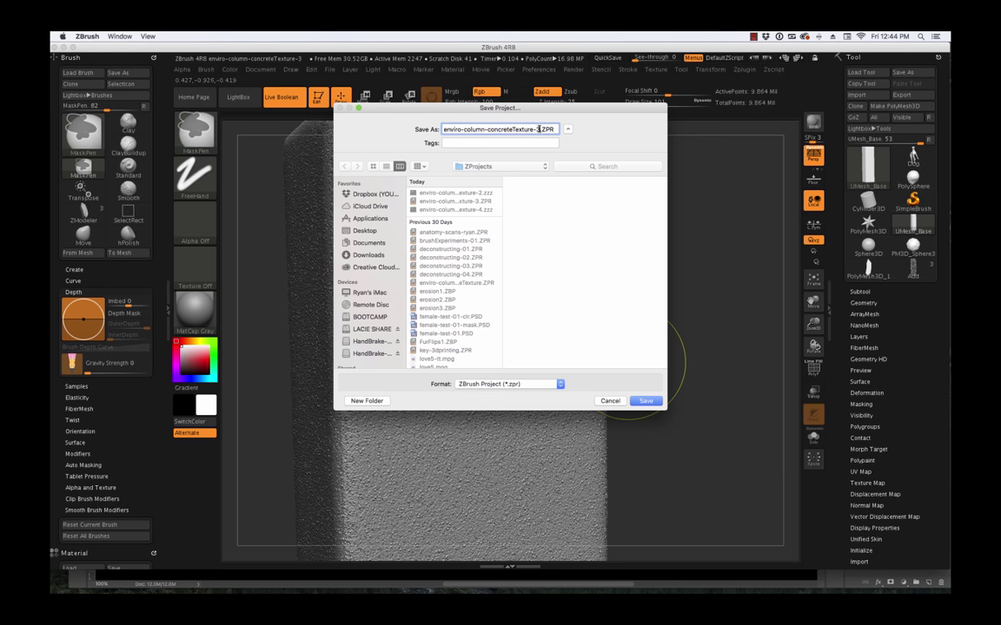
key("BackSpace")
type("5")
key("Return")
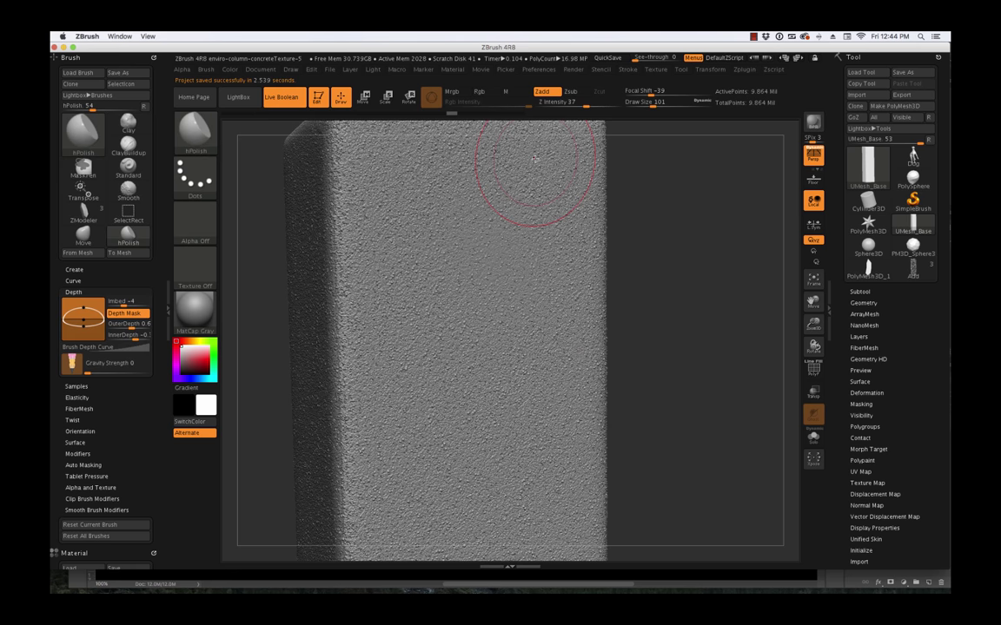
- Add a new sculpting layer to the column and polish its rough faces lightly with hPolish
left_click(859, 336)
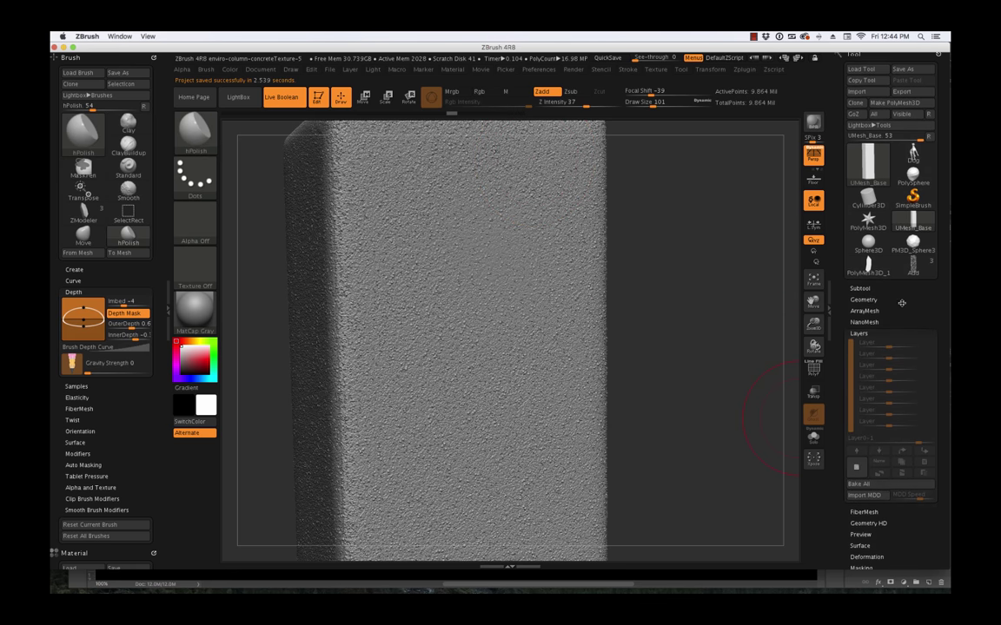
scroll(901, 302, "down", 3)
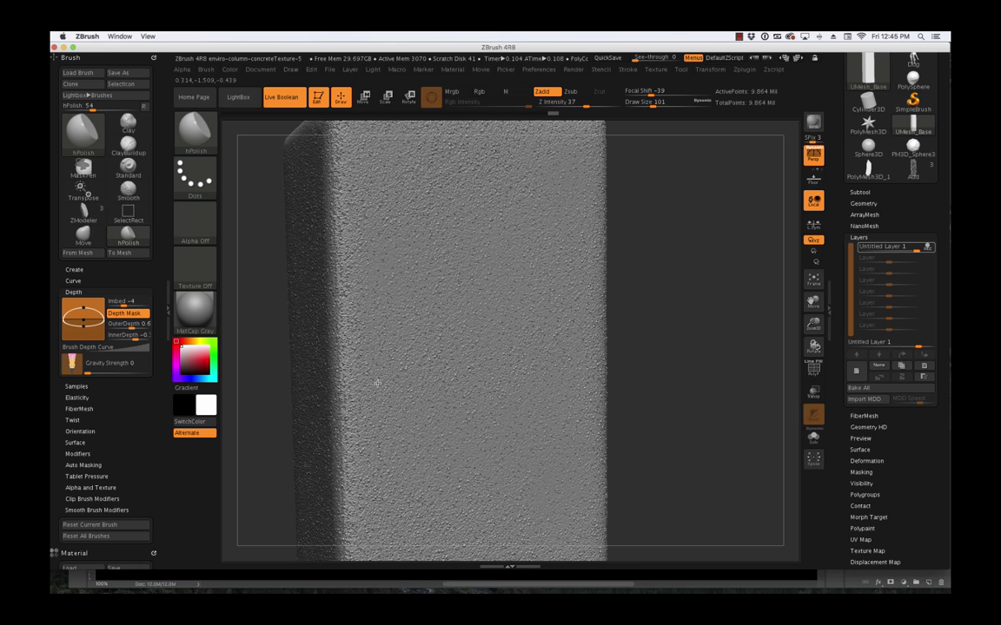
mouse_move(688, 453)
left_mouse_down()
mouse_move(682, 473)
mouse_move(670, 400)
mouse_move(549, 472)
left_mouse_up()
left_click_drag(652, 451, 653, 404)
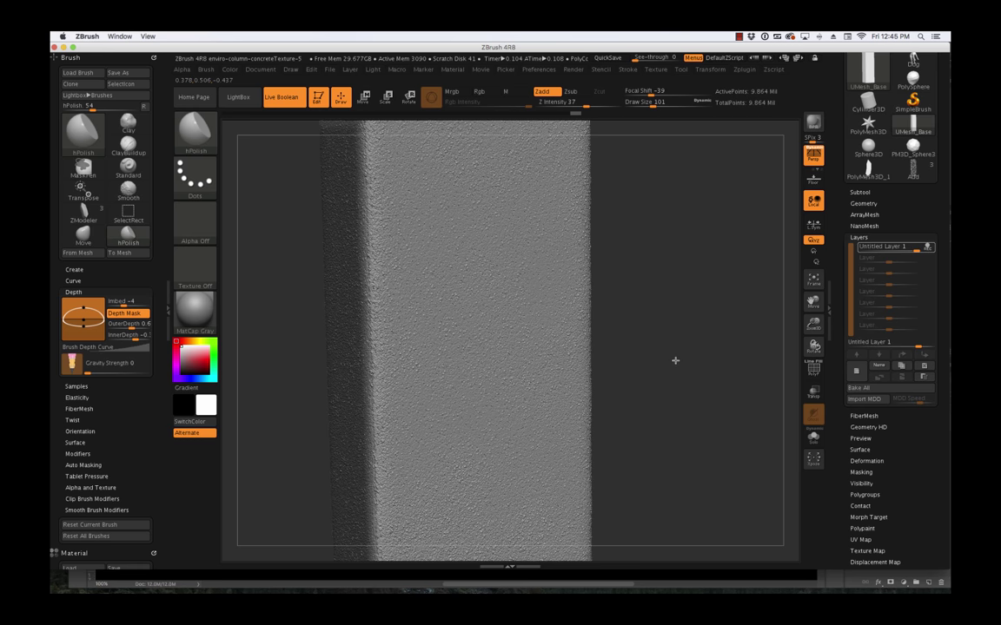
left_click_drag(675, 360, 536, 480)
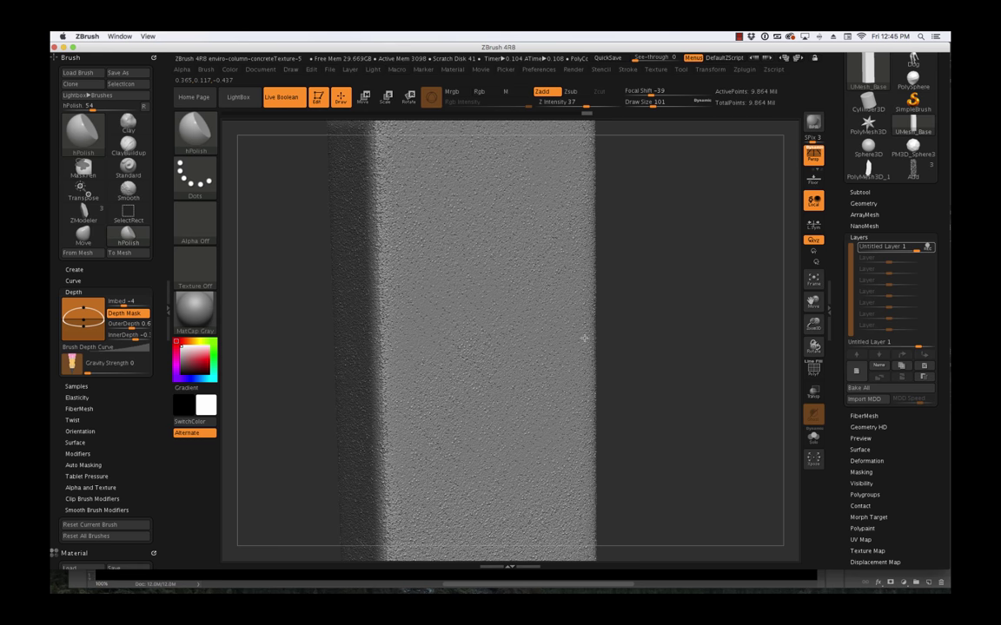
left_click_drag(672, 291, 598, 431)
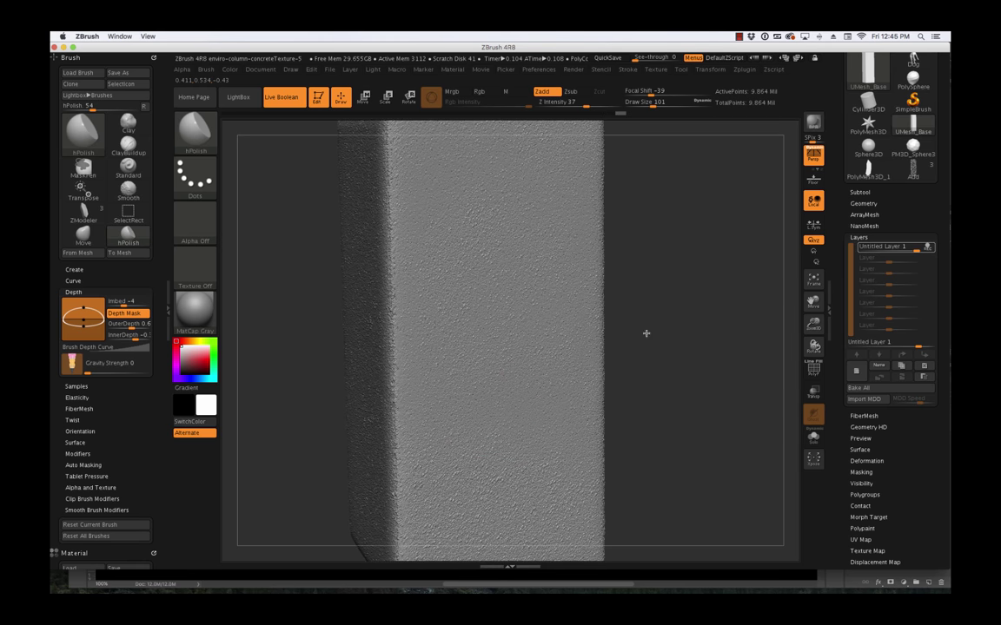
mouse_move(645, 332)
left_mouse_down()
mouse_move(618, 416)
mouse_move(607, 335)
mouse_move(657, 333)
mouse_move(607, 185)
mouse_move(736, 329)
mouse_move(735, 288)
mouse_move(738, 339)
left_mouse_up()
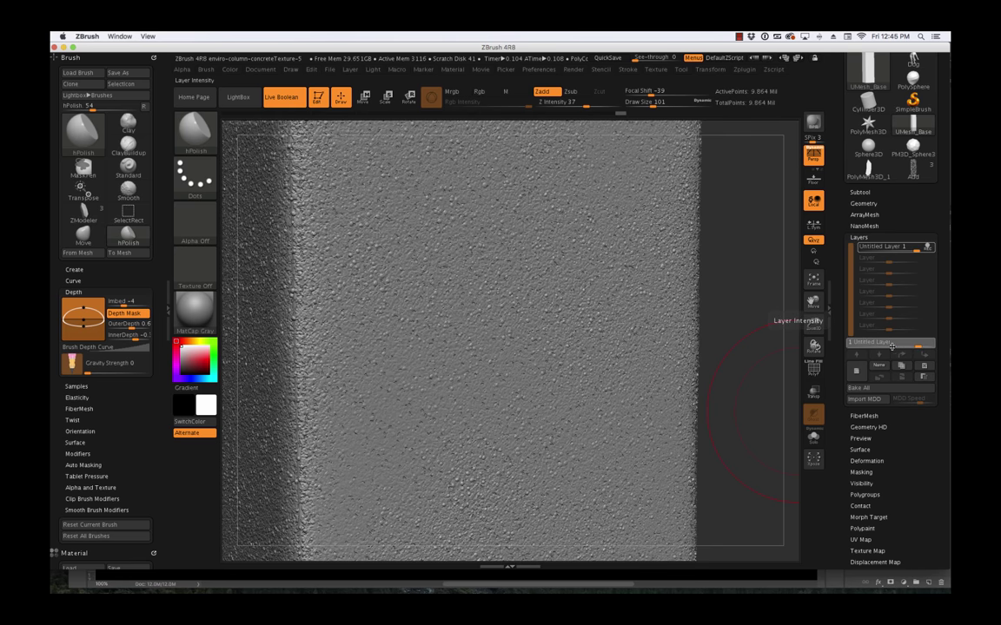
- Compare the polish layer's intensity at -1 and 1, and set it to about 0.8
left_click_drag(892, 347, 857, 345)
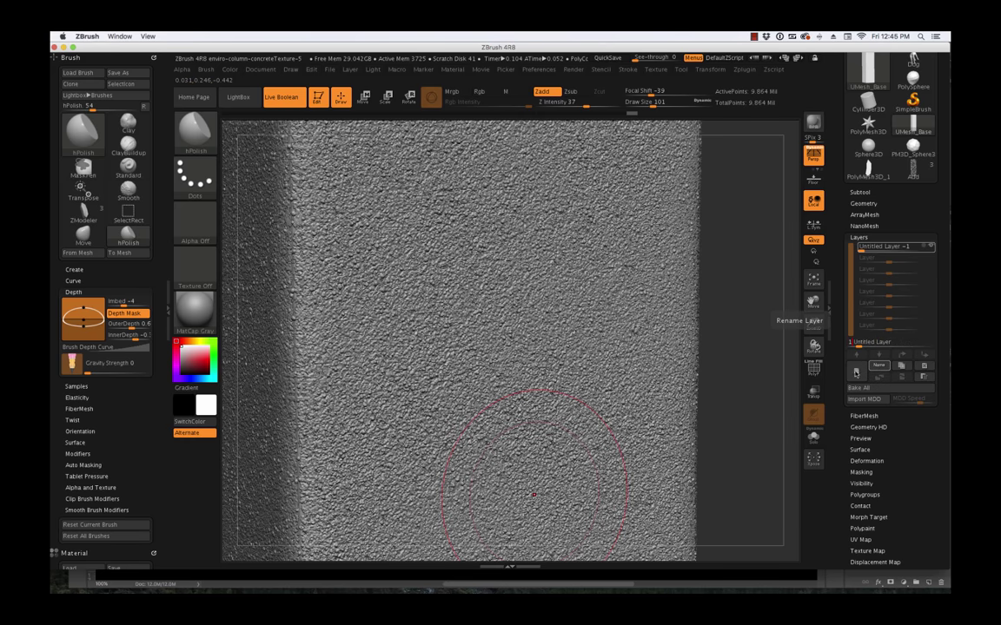
left_click_drag(859, 346, 918, 345)
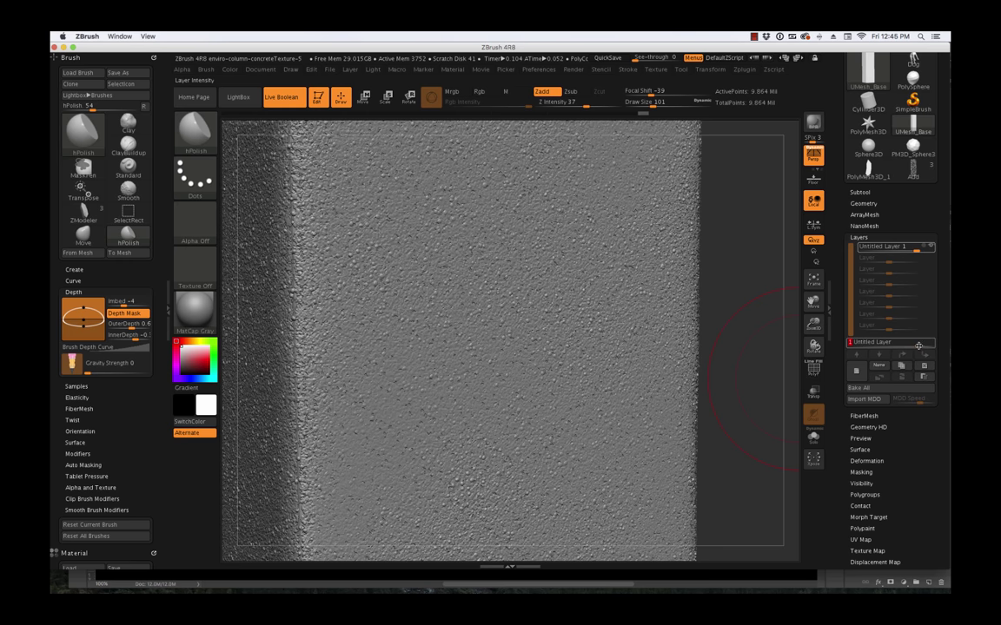
left_click_drag(924, 348, 917, 348)
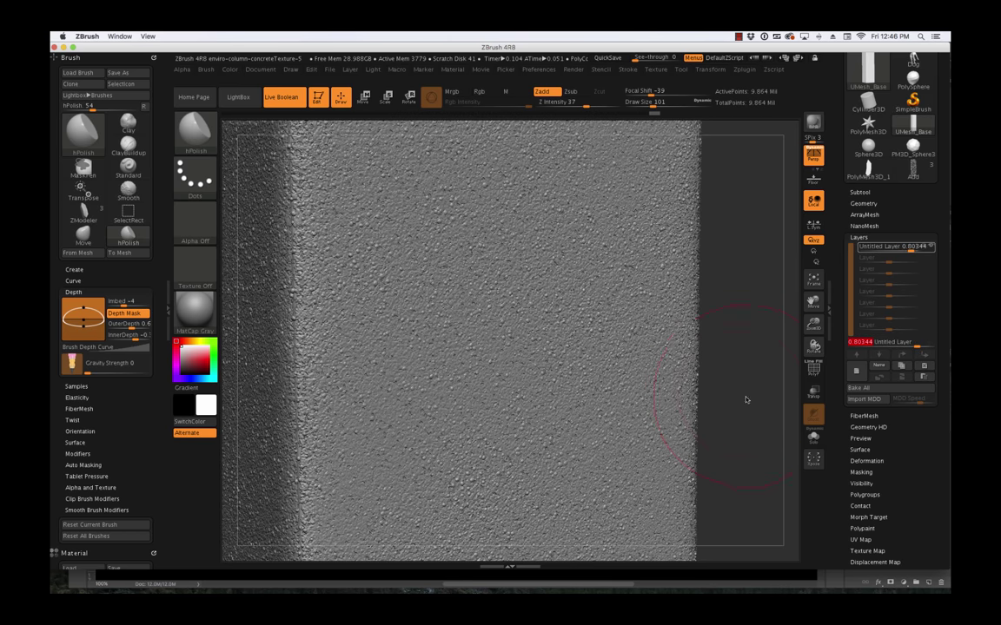
left_click_drag(756, 391, 748, 324, "alt")
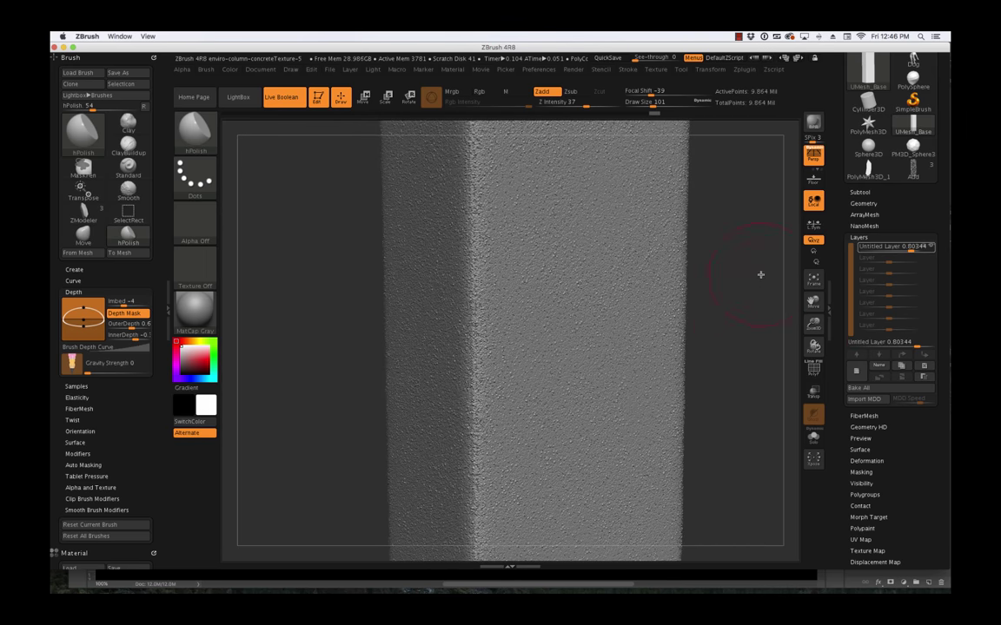
left_click_drag(760, 275, 752, 367)
mouse_move(743, 354)
left_mouse_down()
mouse_move(755, 277)
mouse_move(758, 313)
left_mouse_up()
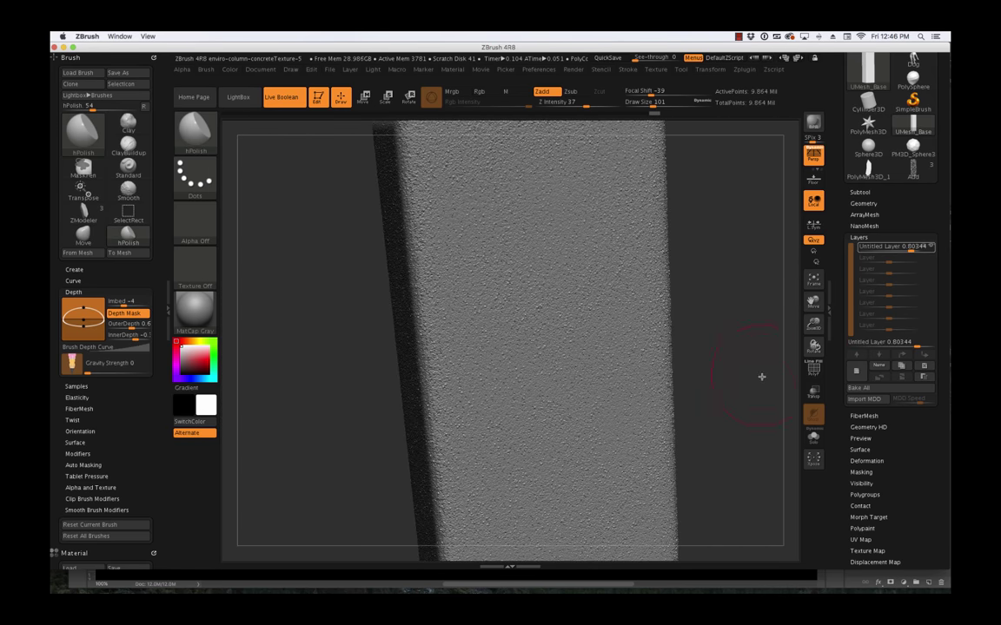
left_click_drag(763, 385, 761, 386)
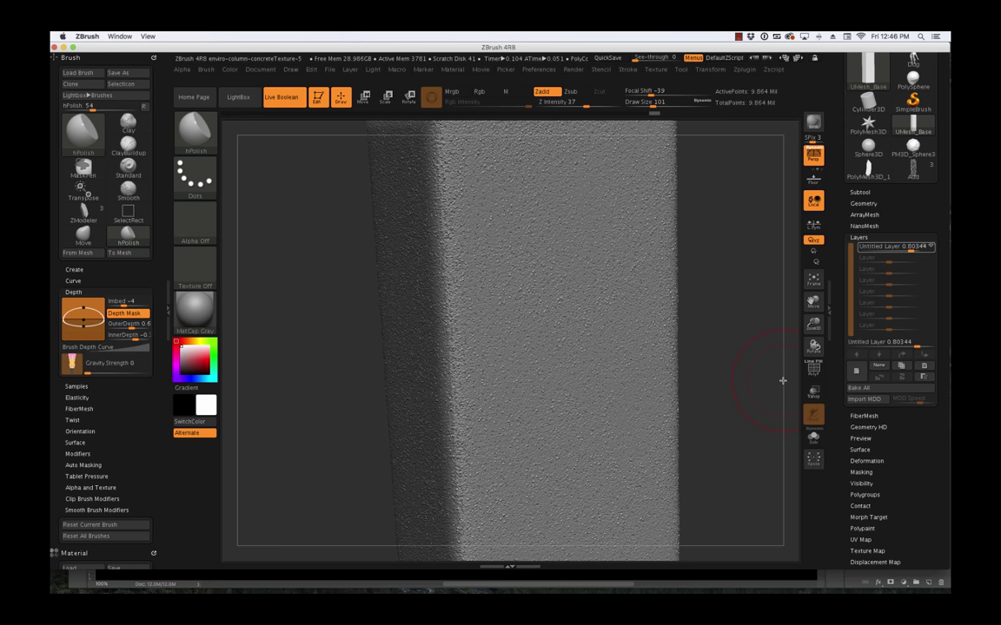
- Reduce the brush Draw Size to 29 and append a PolyMesh3D star as a new subtool
left_click(857, 238)
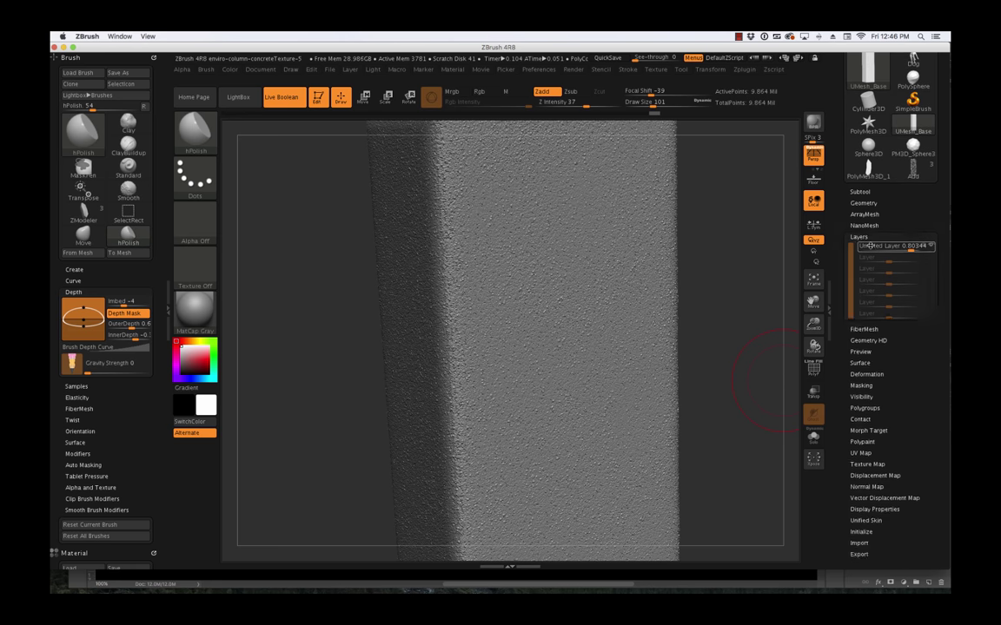
left_click(856, 193)
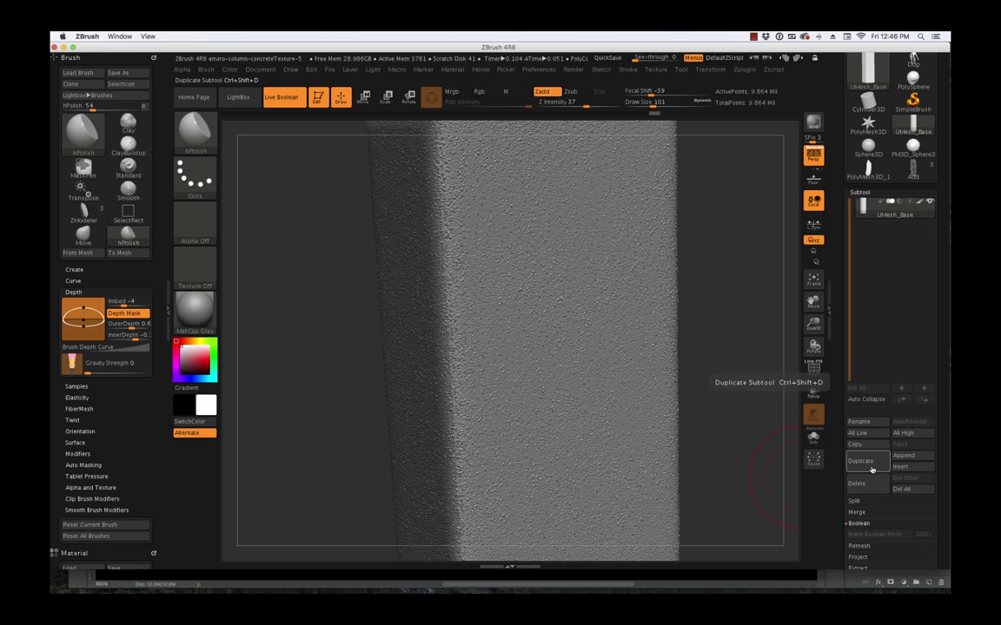
key("s")
left_click_drag(643, 244, 631, 243)
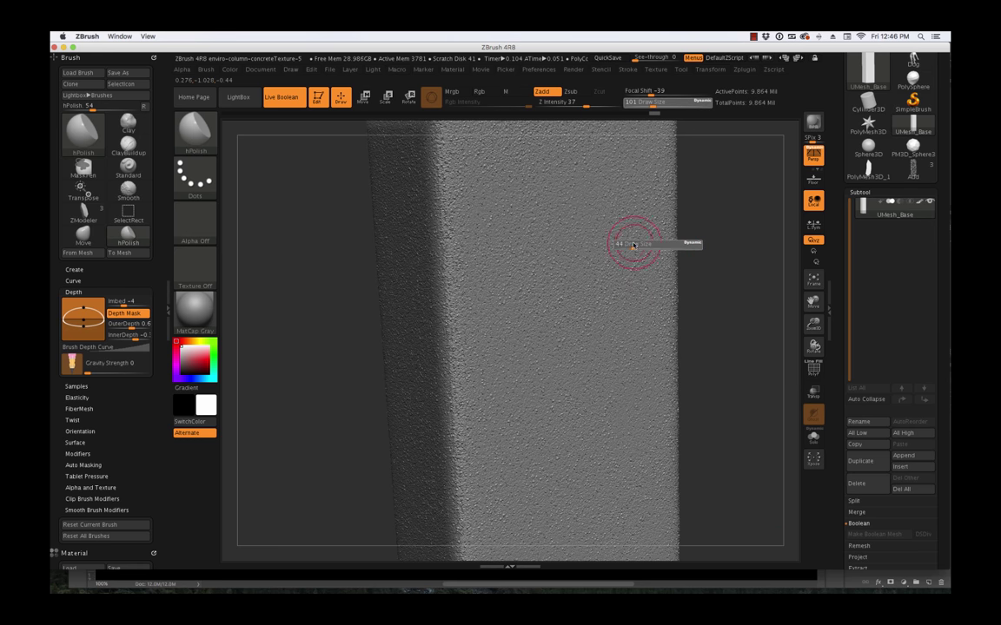
left_click_drag(728, 239, 625, 430)
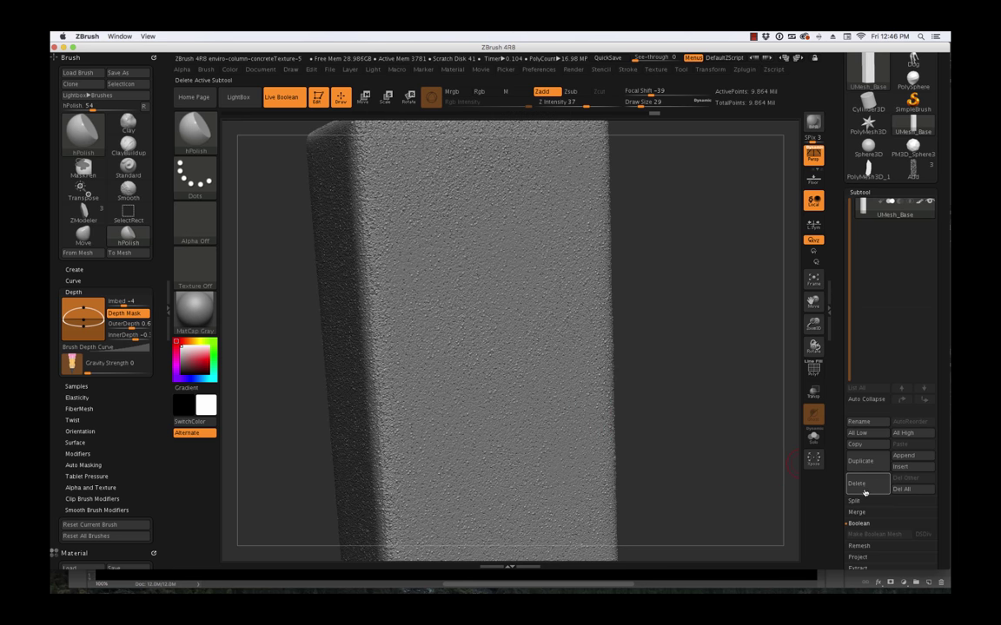
left_click(899, 457)
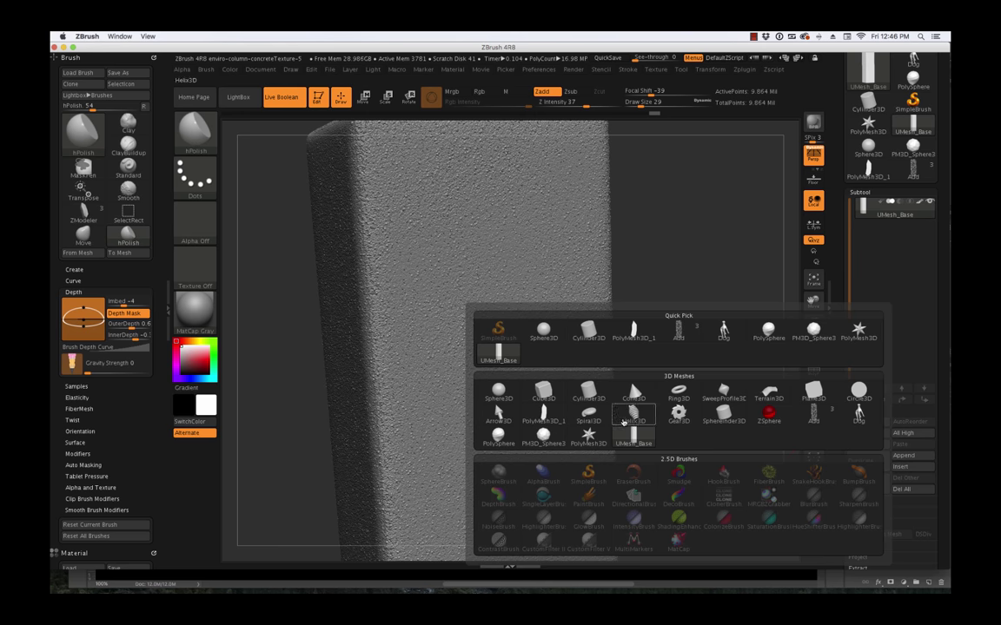
left_click(588, 434)
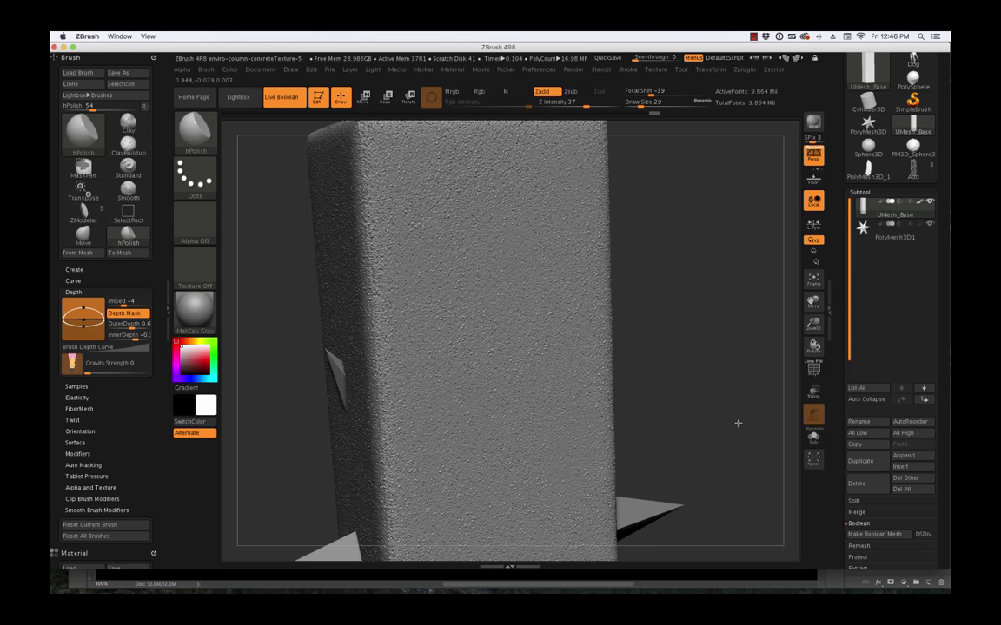
- Scale the star subtool down until it is hidden inside the column, checking its size with the column temporarily hidden
left_click_drag(738, 424, 712, 253, "alt")
left_click(864, 231)
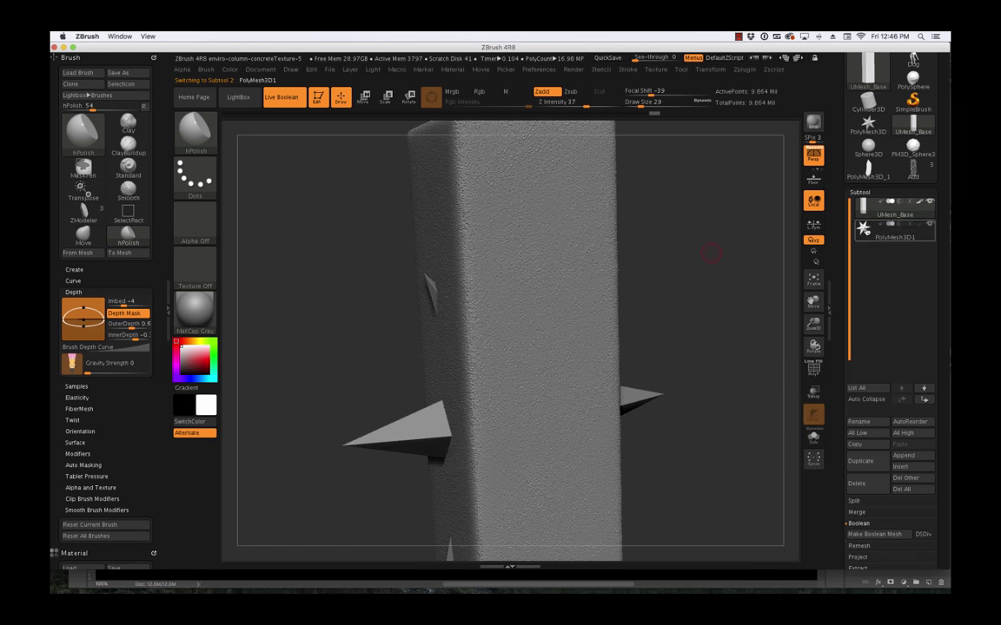
key("e")
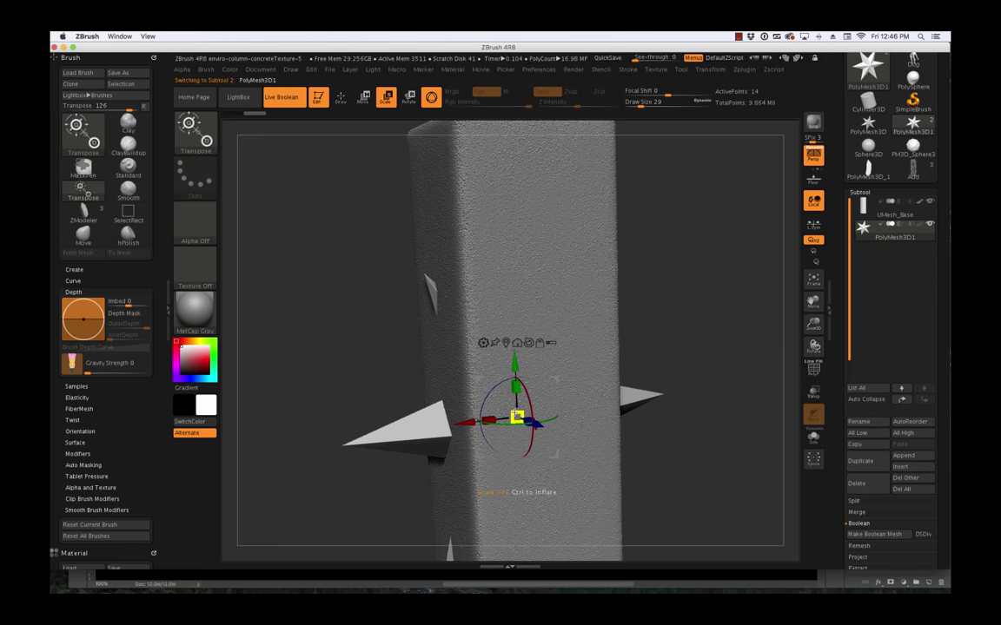
left_click_drag(517, 418, 527, 510)
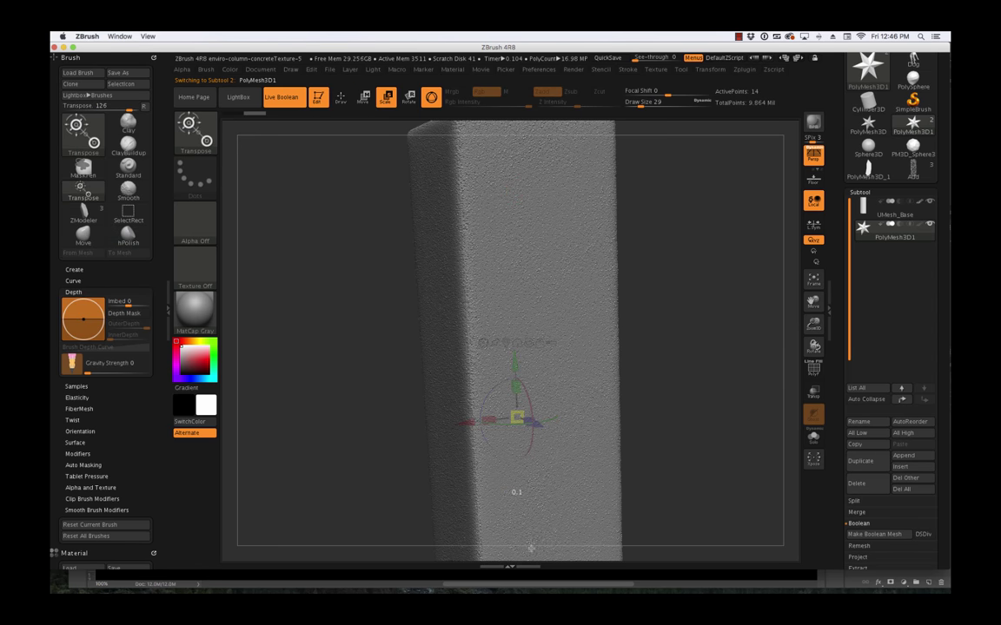
left_click_drag(530, 548, 526, 521)
left_click(930, 201)
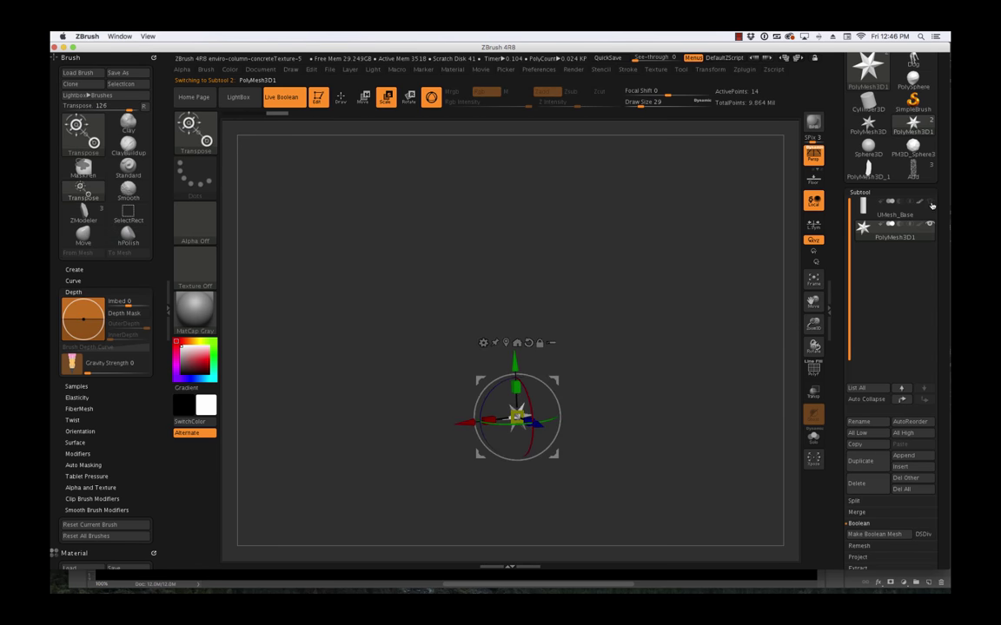
left_click(931, 203)
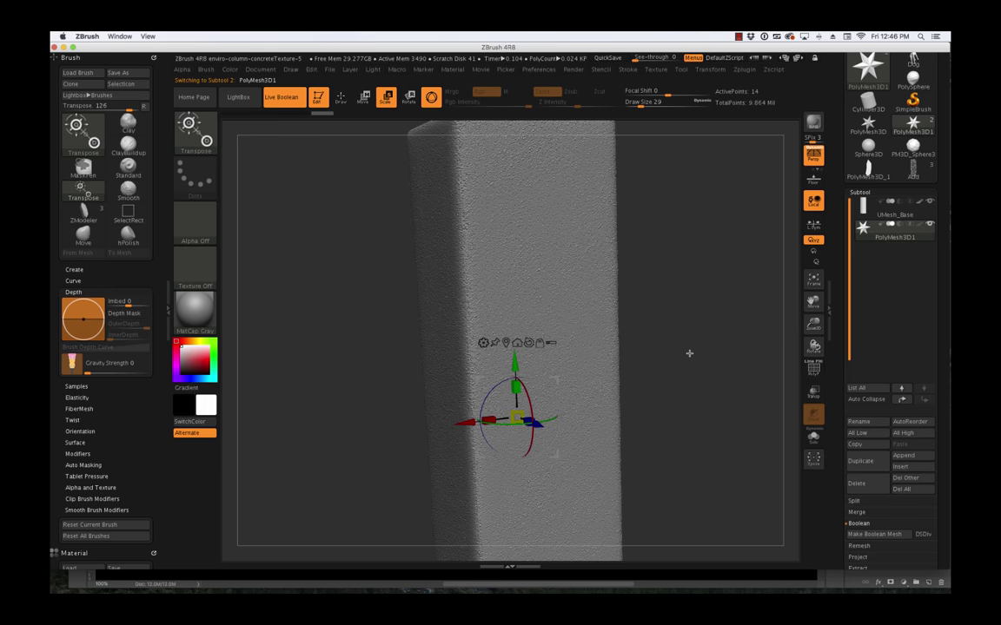
- Insert a PolySphere from the IMM Basic brush into the star subtool beside the column's front face
left_click_drag(689, 354, 661, 337, "alt")
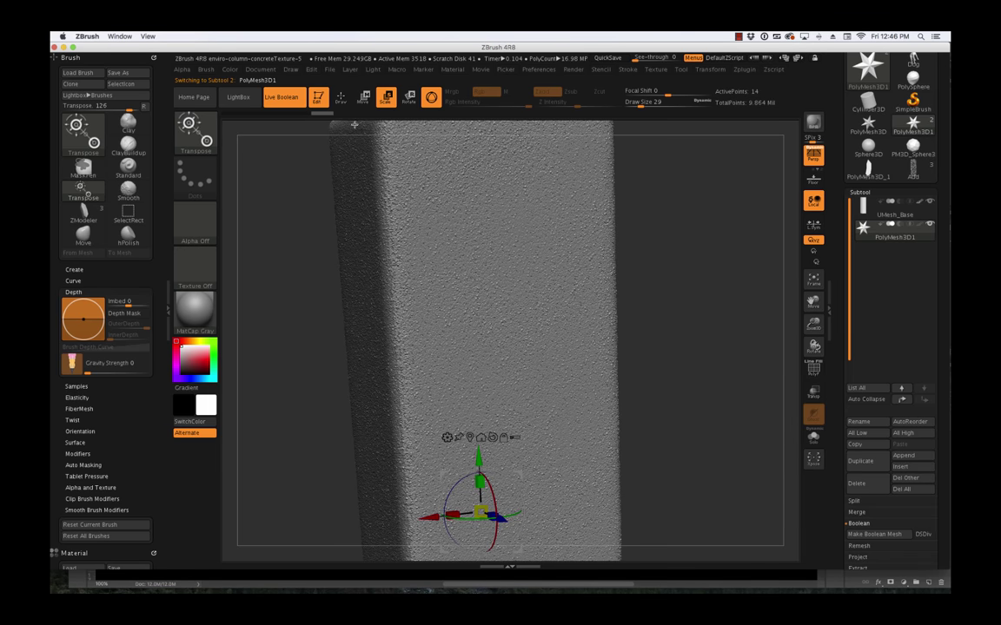
left_click(189, 128)
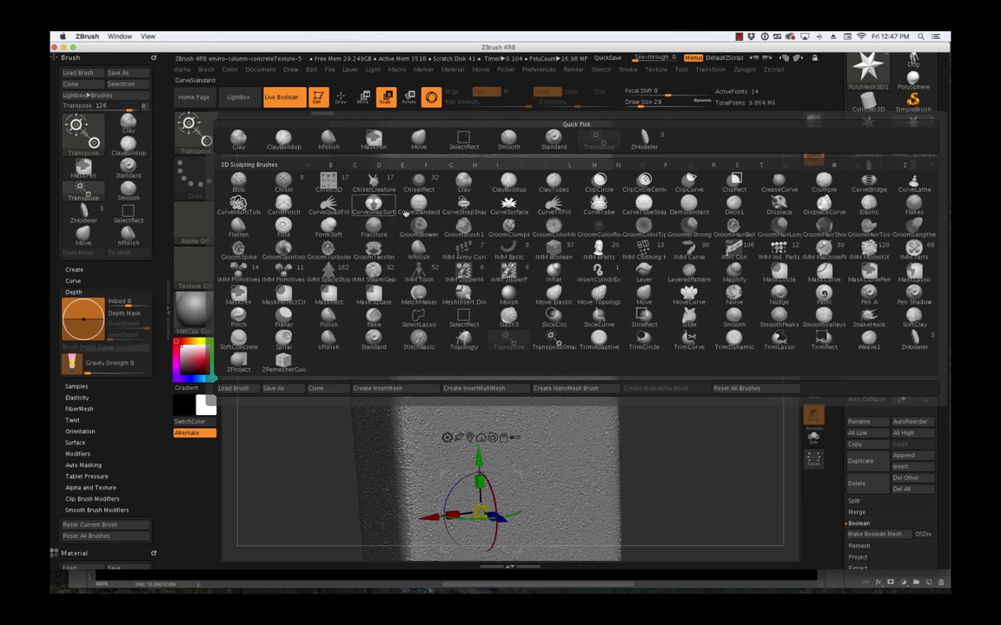
key("i")
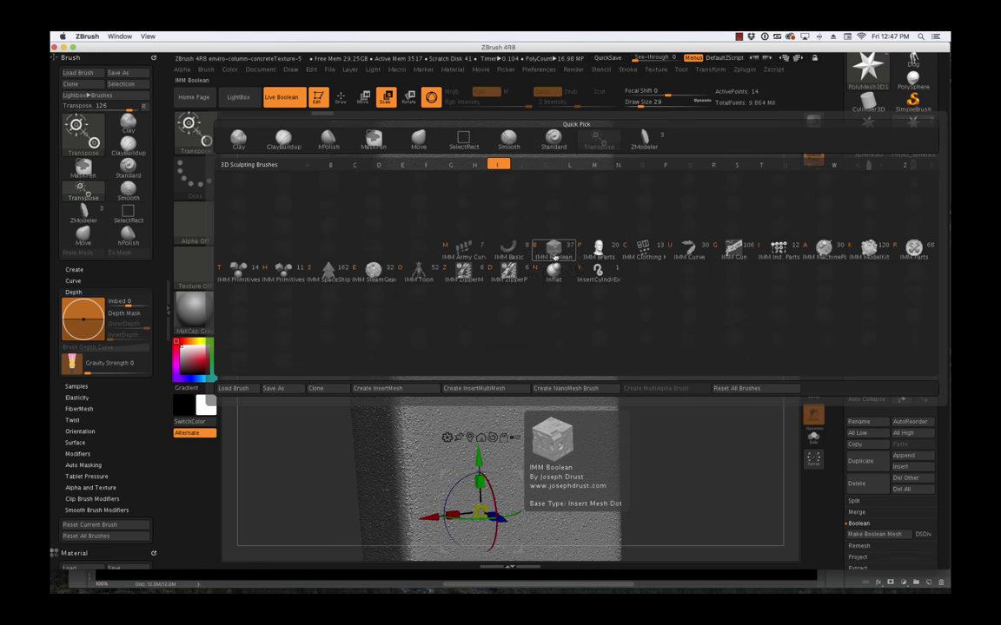
left_click(508, 252)
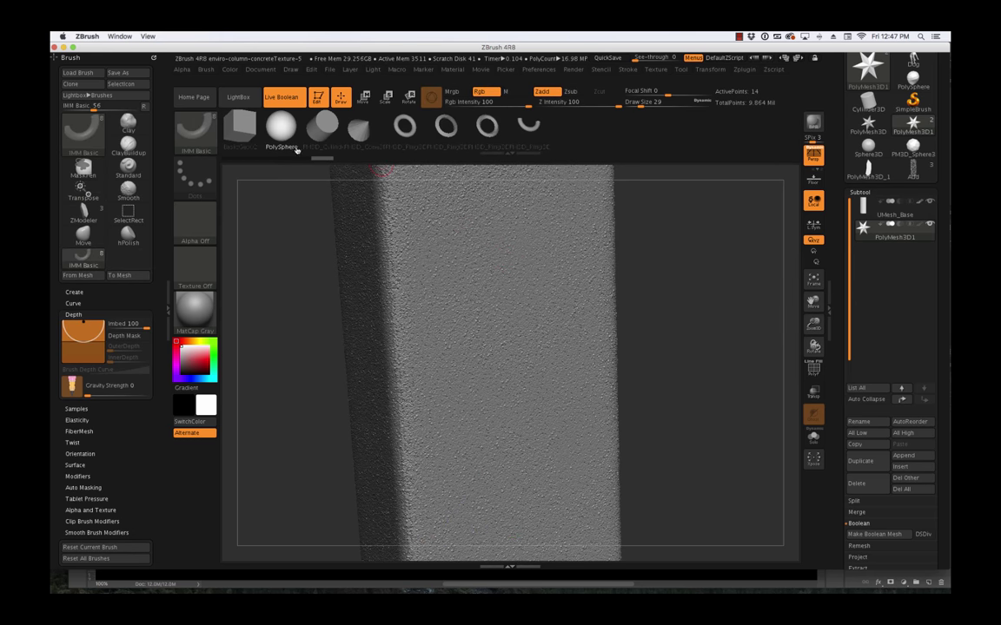
left_click_drag(611, 270, 619, 306)
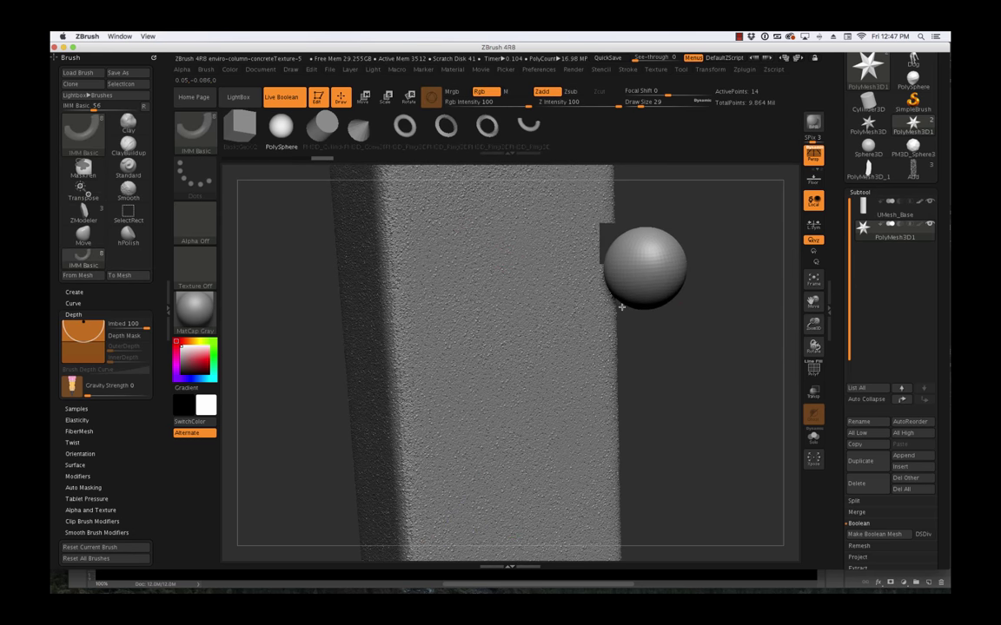
- Move the sphere so it partly overlaps the column's edge near the top, and set its subtool to Boolean subtraction
key("w")
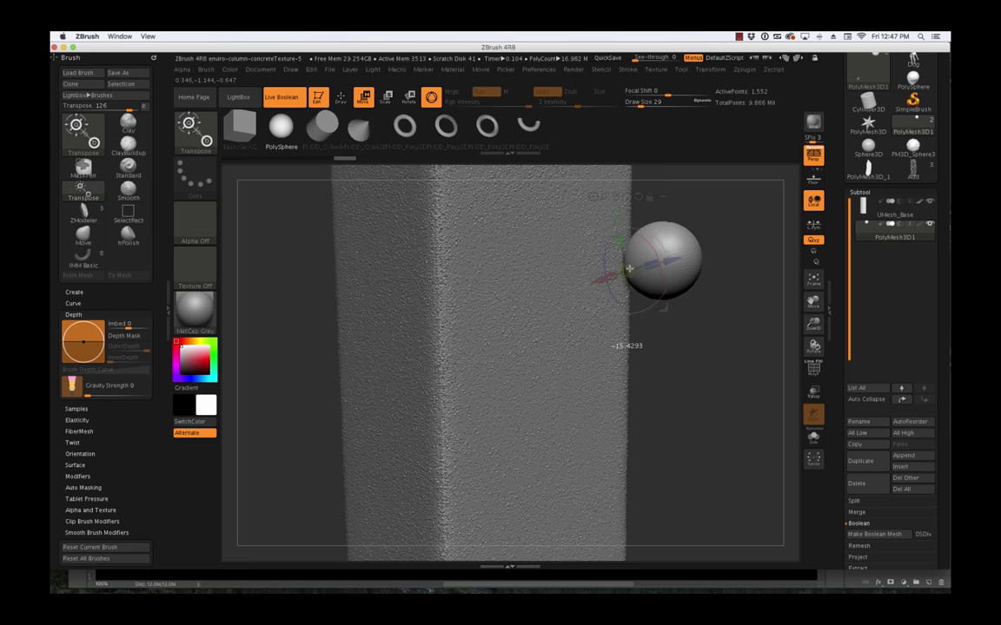
left_click_drag(669, 238, 633, 239)
left_click_drag(712, 275, 700, 283)
left_click_drag(630, 234, 626, 202)
left_click_drag(695, 270, 717, 263)
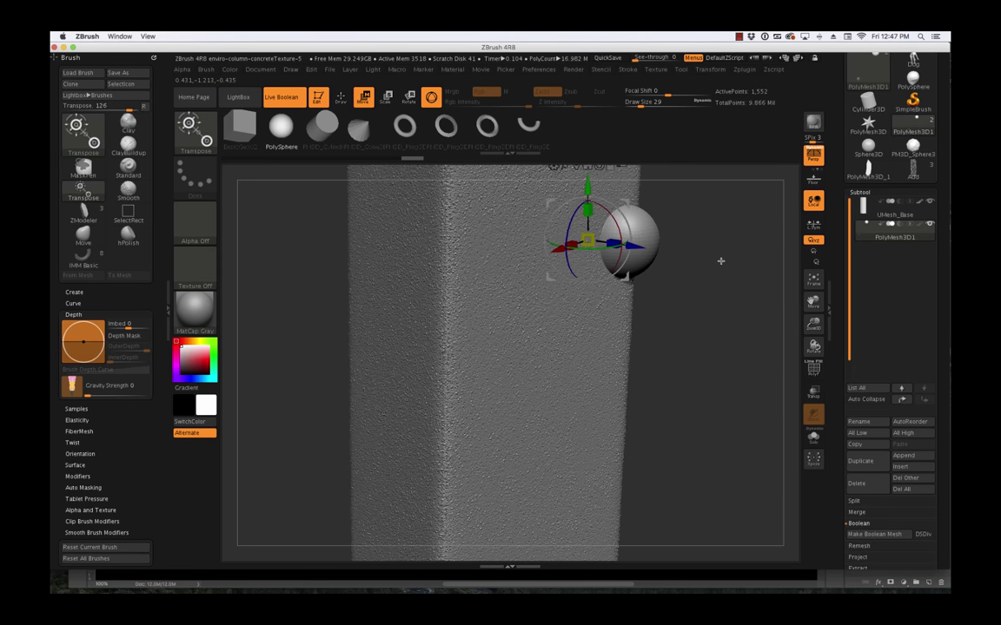
left_click_drag(711, 307, 695, 386, "alt")
mouse_move(900, 228)
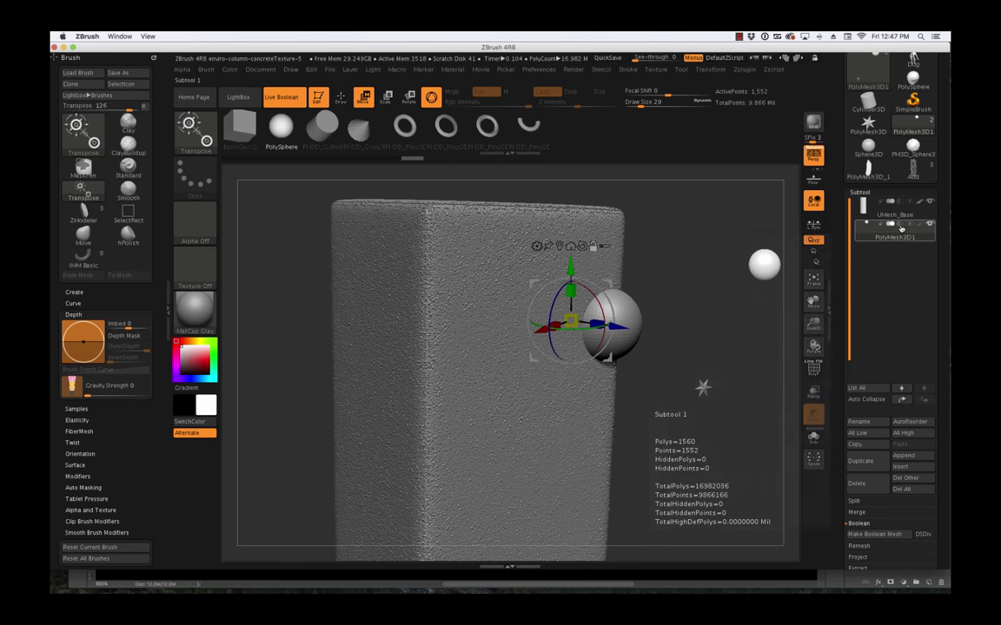
left_click(898, 225)
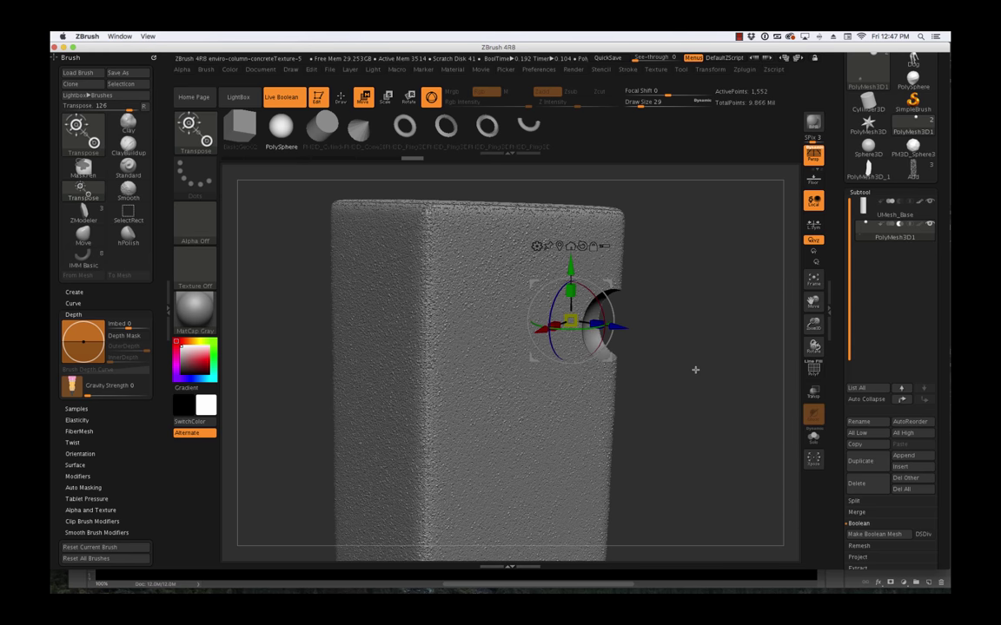
- Sculpt the subtracted sphere into an irregular cavity on the column's edge with ClayBuildup, using a Spray stroke and Draw Size 68
key("q")
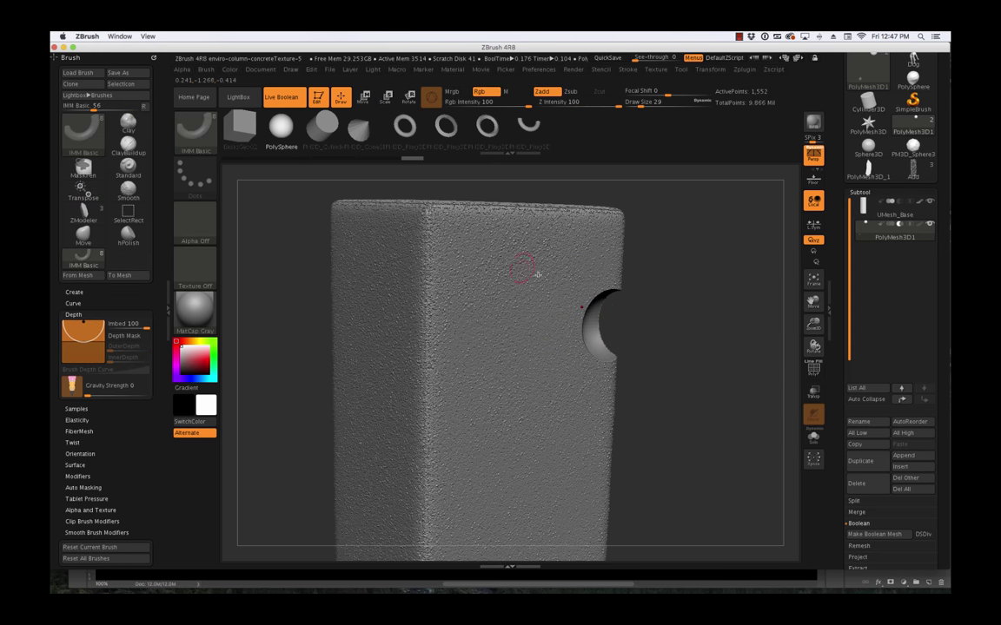
left_click_drag(709, 313, 698, 322)
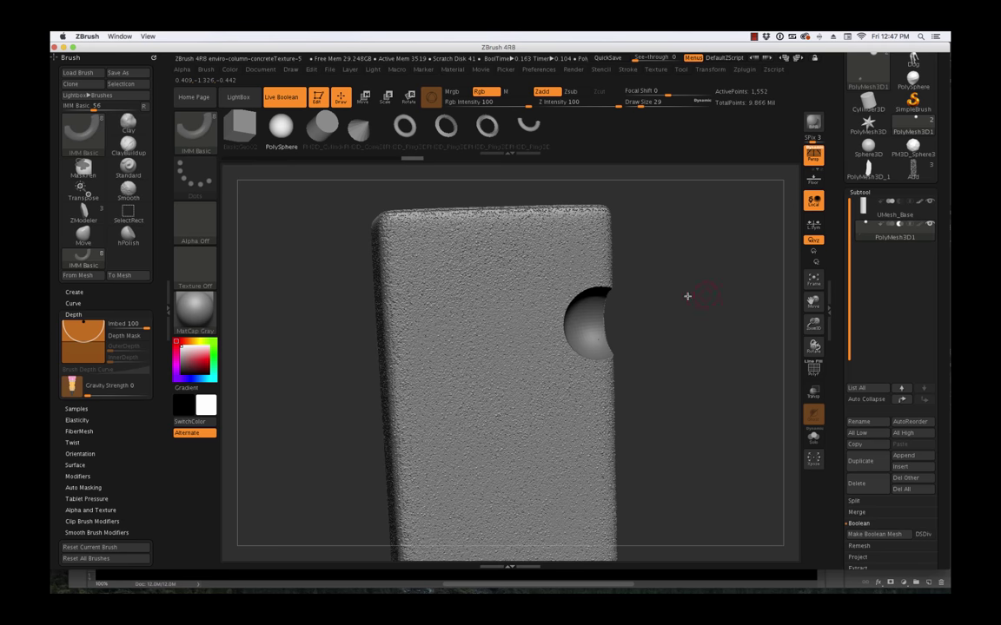
left_click(128, 143)
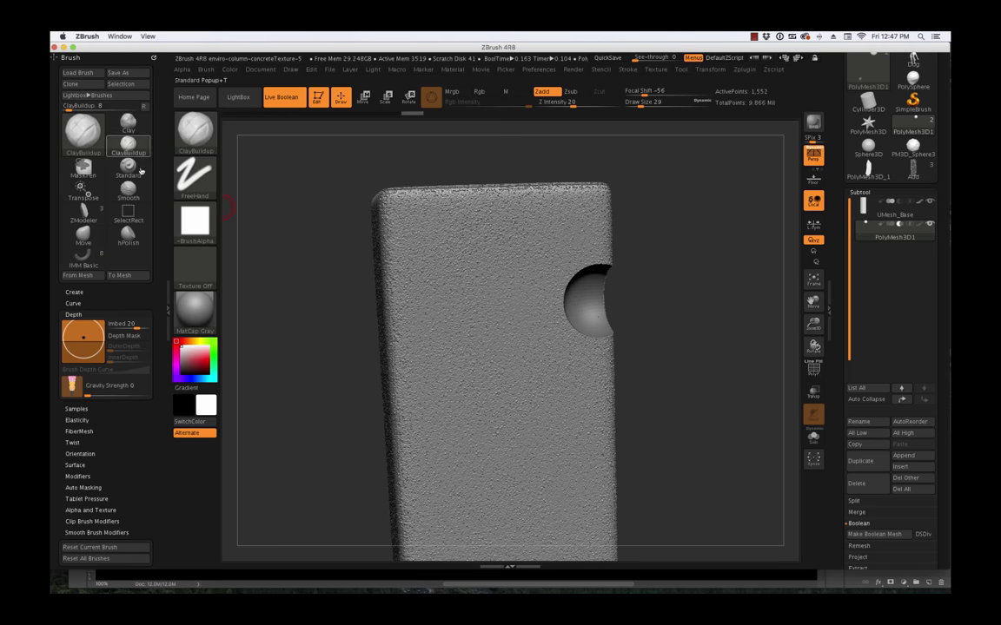
left_click(195, 176)
left_click(389, 169)
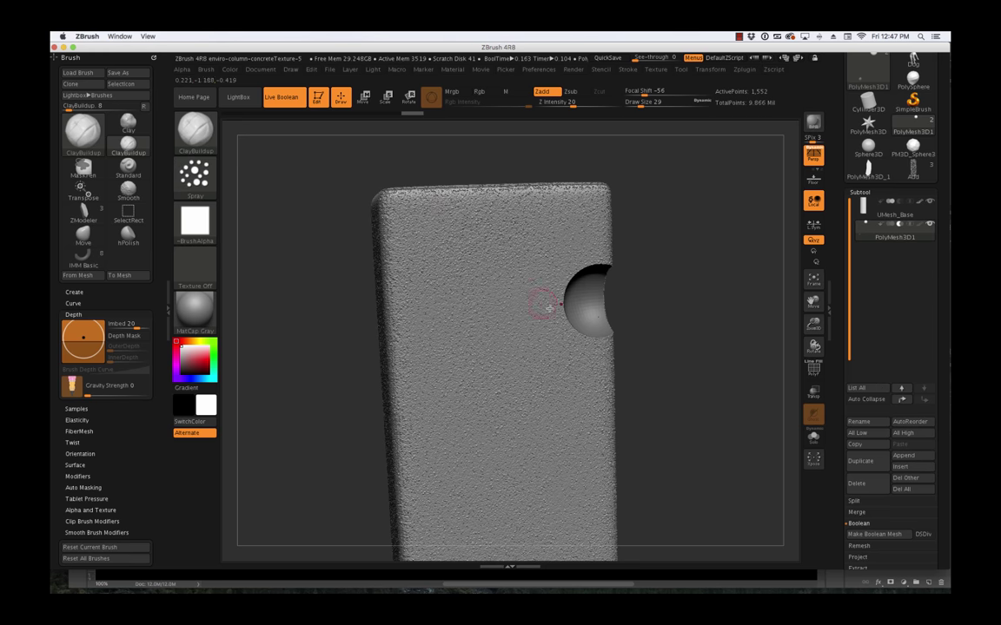
key("s")
left_click(603, 296)
mouse_move(648, 283)
left_mouse_down()
mouse_move(599, 271)
mouse_move(574, 299)
mouse_move(602, 246)
mouse_move(585, 280)
mouse_move(598, 276)
left_mouse_up()
left_click_drag(655, 267, 701, 273)
mouse_move(596, 336)
left_mouse_down()
mouse_move(592, 327)
mouse_move(576, 351)
mouse_move(552, 351)
left_mouse_up()
left_click_drag(664, 341, 619, 280)
- Save the project and switch the sphere subtool out of Boolean subtraction and back to check its shape
key("super+s")
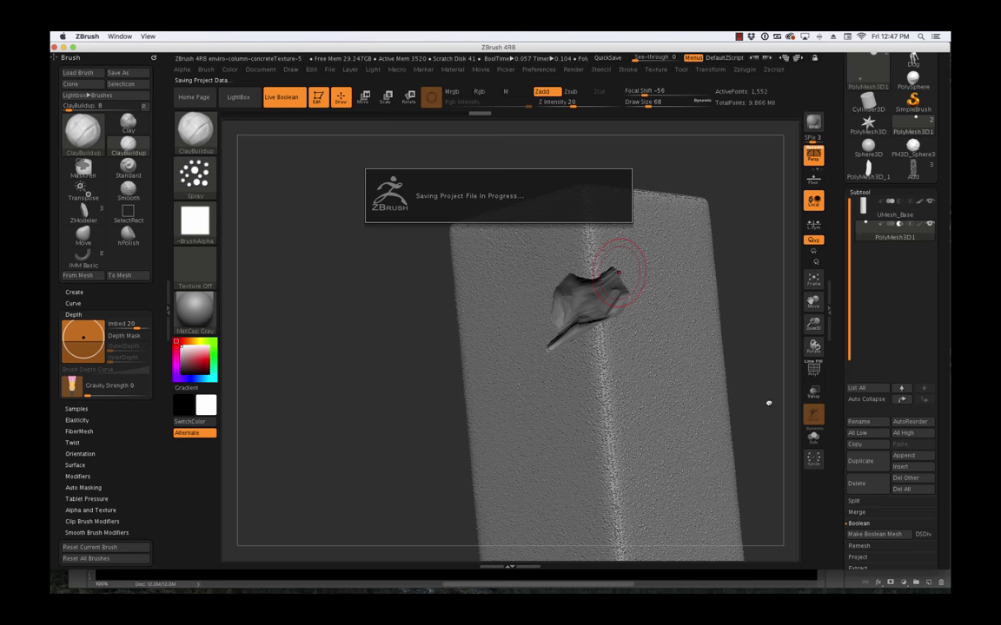
left_click(892, 225)
left_click_drag(755, 318, 708, 305)
left_click(898, 225)
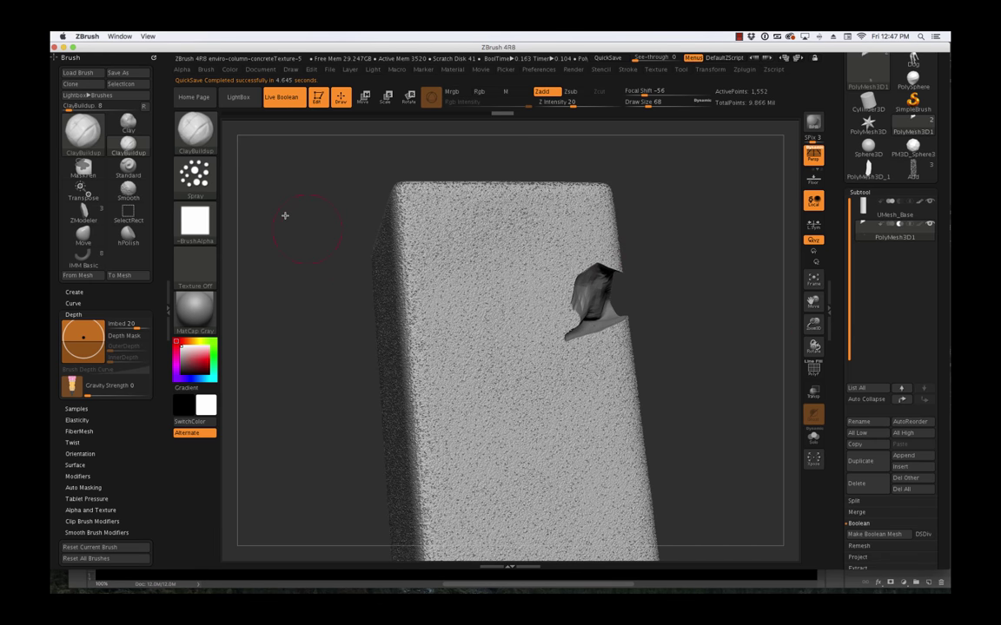
- Stretch the cavity's upper end further up the column's edge with the Move brush
key("b")
key("m")
key("v")
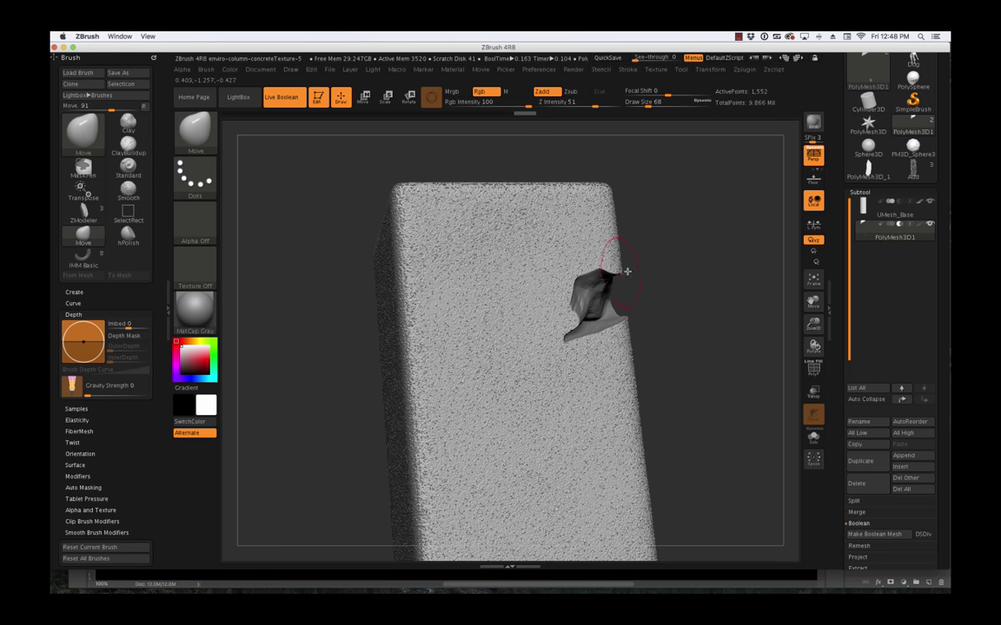
left_click_drag(622, 269, 625, 186)
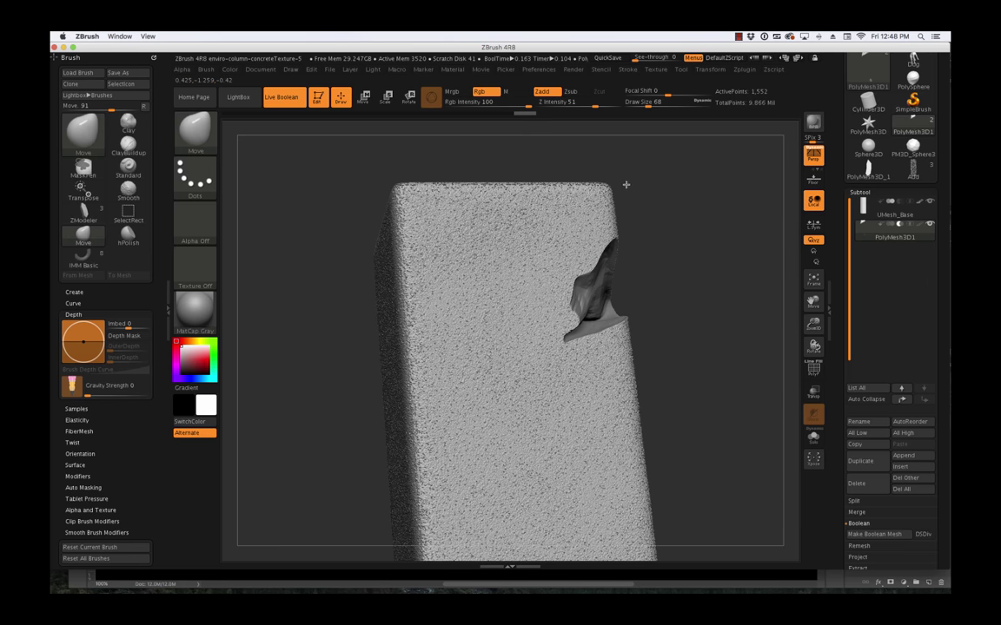
left_click_drag(682, 259, 602, 314)
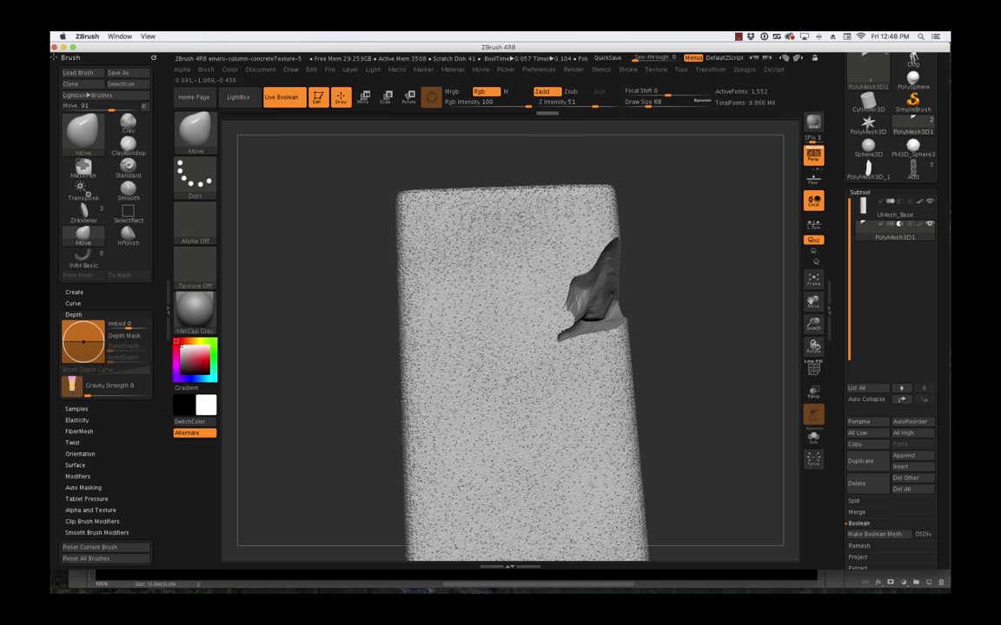
- Pull jagged spikes out of the cutting mesh around the cavity's rim with the SnakeHook brush at Draw Size 37
key("b")
key("s")
key("h")
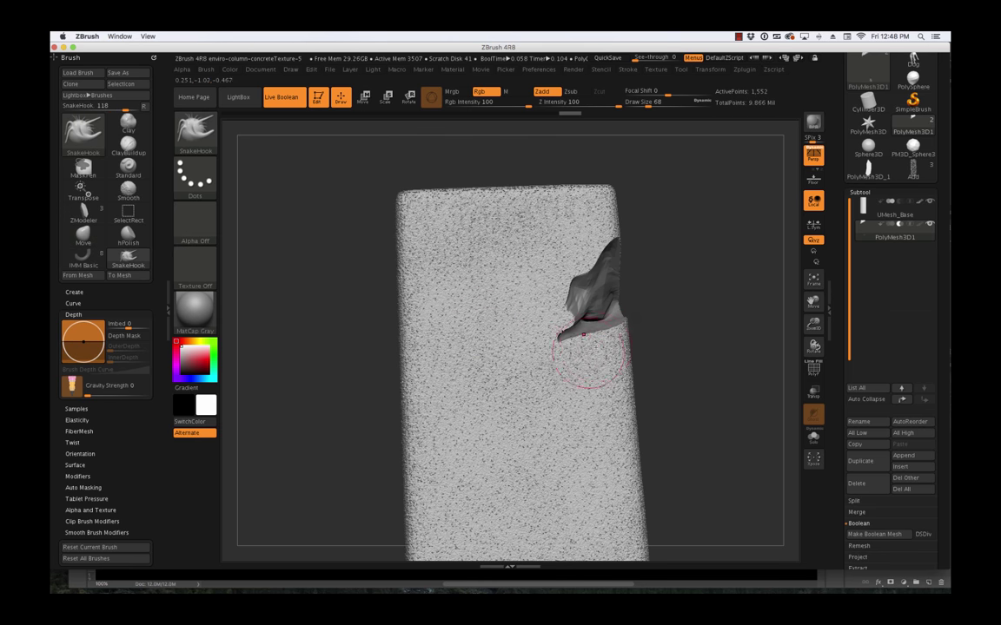
key("s")
left_click_drag(618, 337, 610, 338)
mouse_move(675, 333)
left_mouse_down()
mouse_move(612, 326)
mouse_move(588, 359)
left_mouse_up()
key("s")
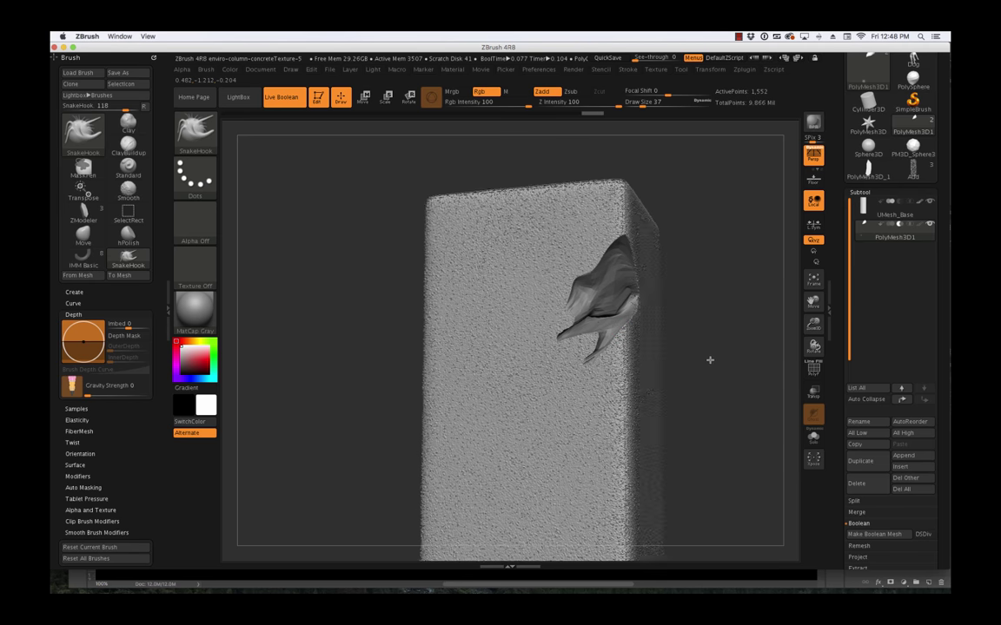
mouse_move(710, 357)
left_mouse_down()
mouse_move(661, 289)
mouse_move(671, 282)
left_mouse_up()
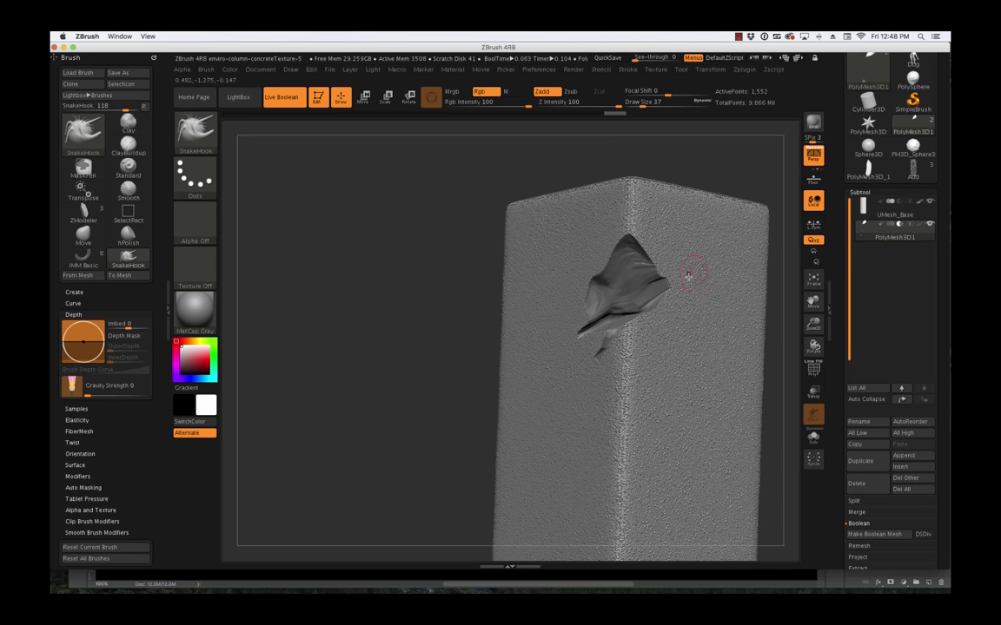
mouse_move(690, 186)
left_mouse_down()
mouse_move(730, 208)
mouse_move(682, 279)
mouse_move(681, 256)
left_mouse_up()
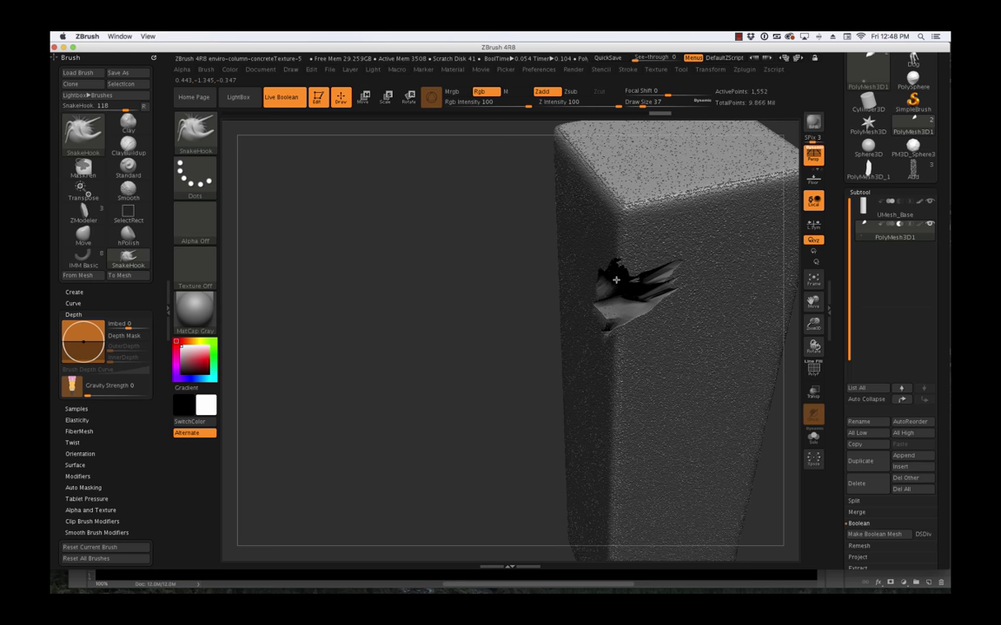
left_click_drag(545, 294, 549, 241)
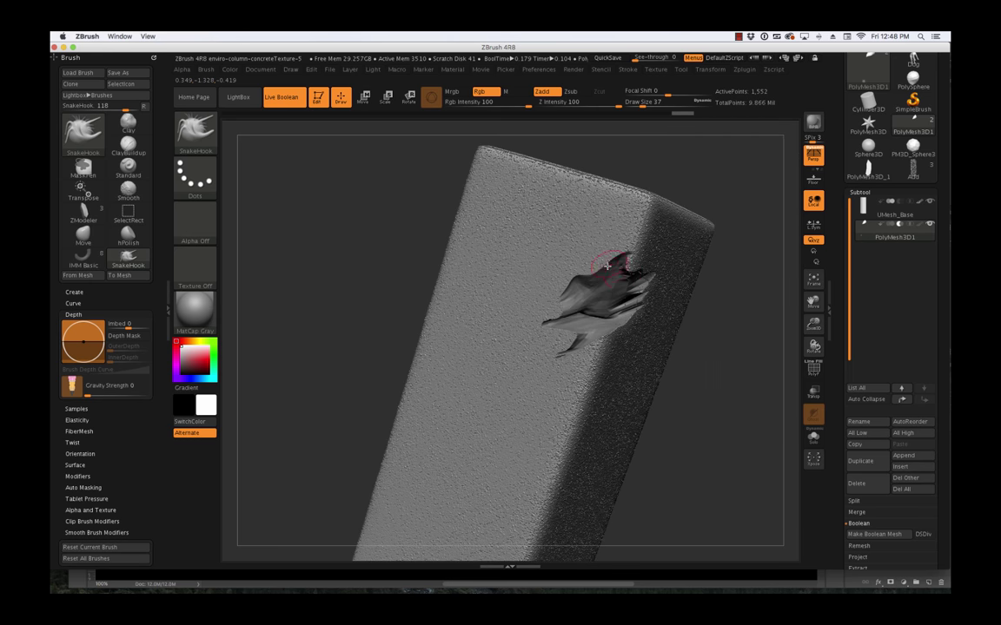
- Assign Alpha 58 to the SnakeHook brush and set its Draw Size to 124
left_click(196, 219)
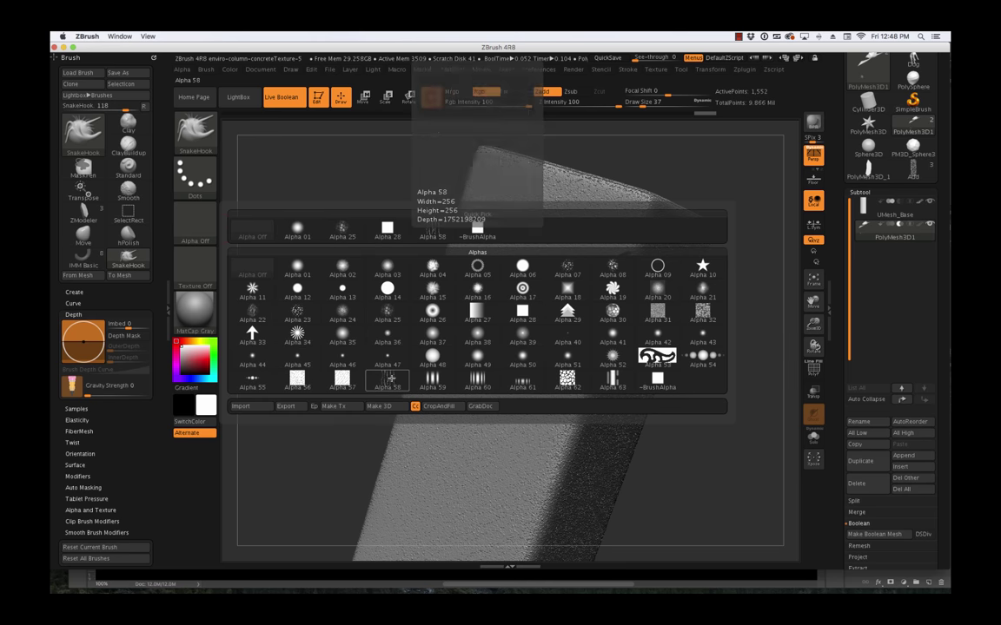
left_click(431, 377)
key("s")
left_click_drag(579, 355, 597, 354)
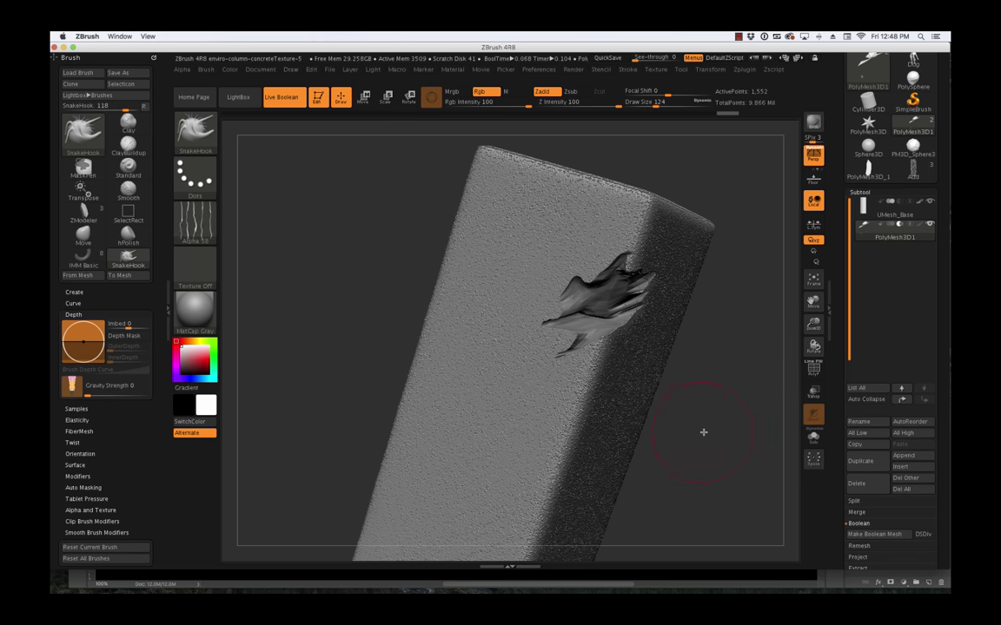
- Subdivide the cutting mesh three times and pull streaky fracture detail into the cavity with the SnakeHook brush
key("ctrl+d")
key("ctrl+d")
key("ctrl+d")
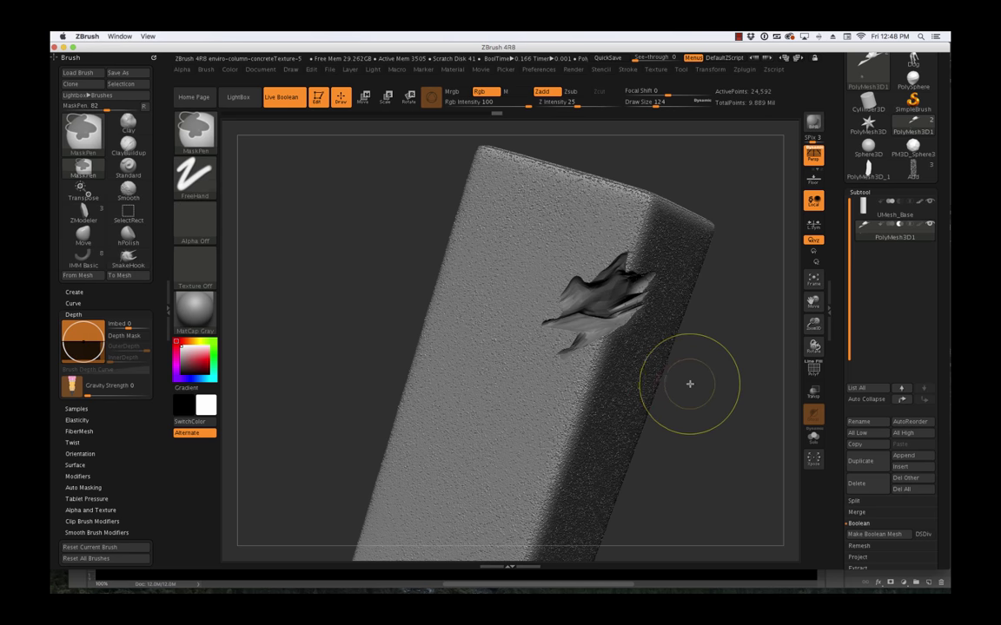
left_click_drag(662, 330, 643, 330)
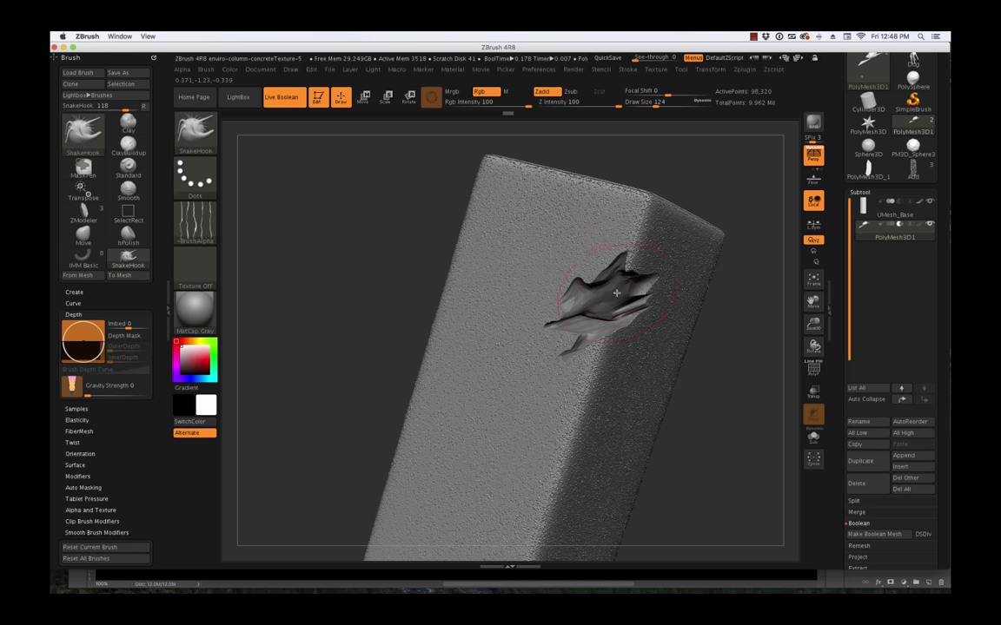
left_click_drag(616, 294, 621, 289)
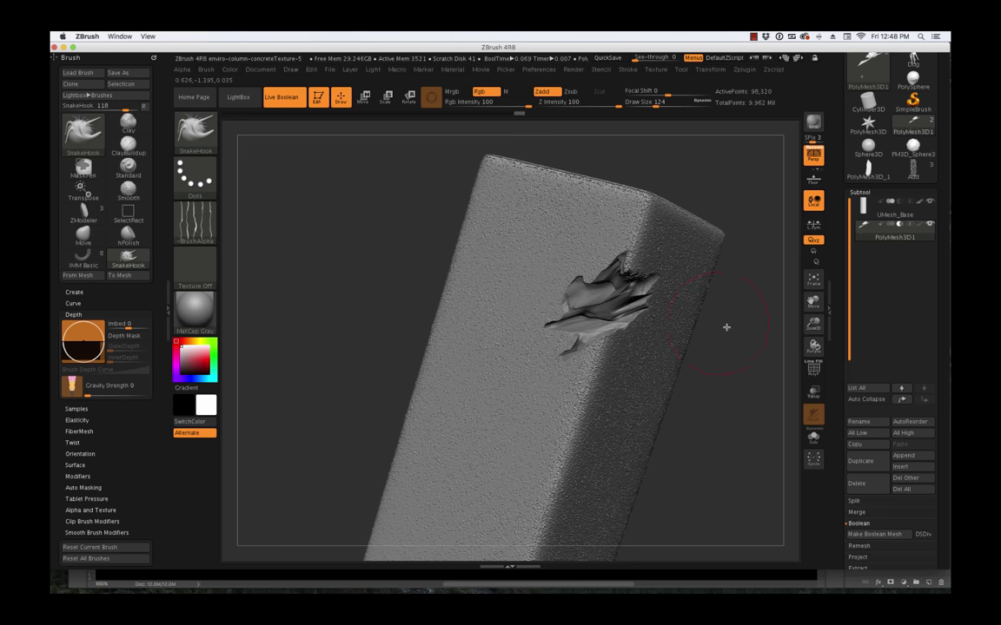
left_click_drag(661, 340, 583, 317)
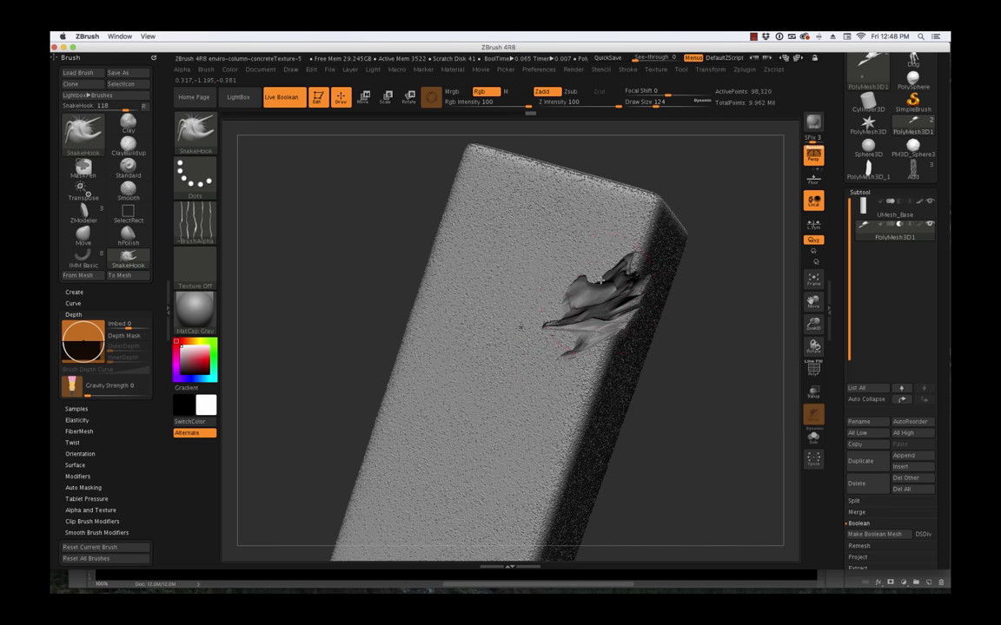
- Roughen the cavity's interior with the Blob brush, using Alpha 23 and a Spray stroke
left_click(201, 137)
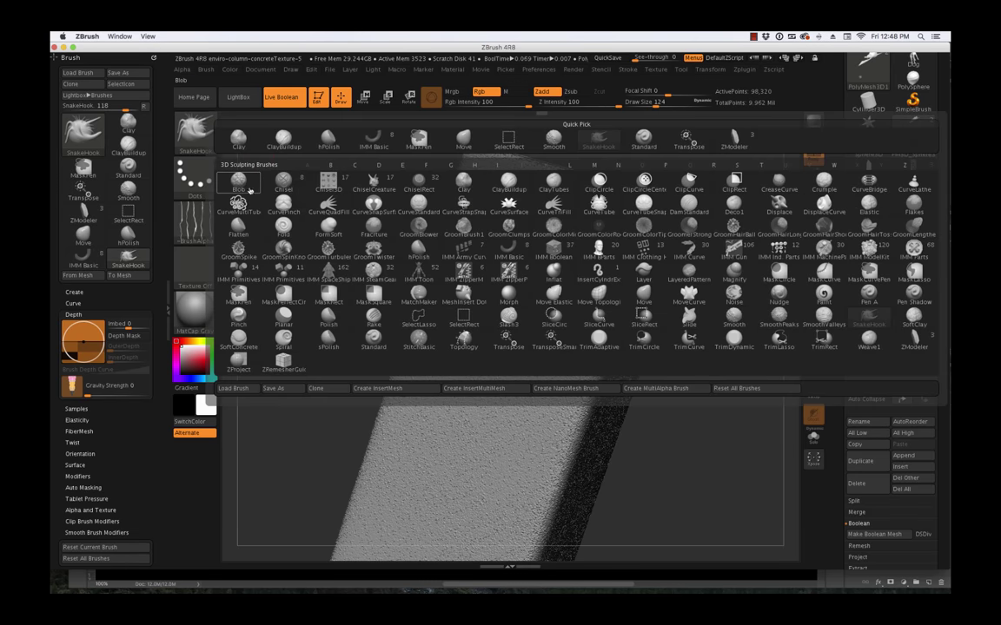
left_click(247, 189)
left_click(204, 226)
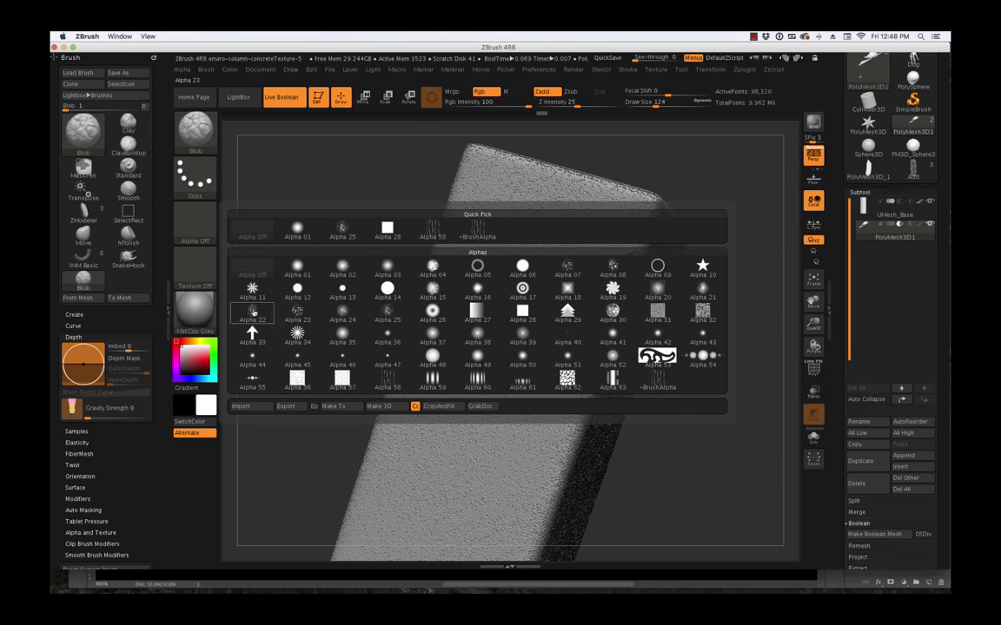
left_click(296, 310)
left_click(210, 183)
left_click(388, 187)
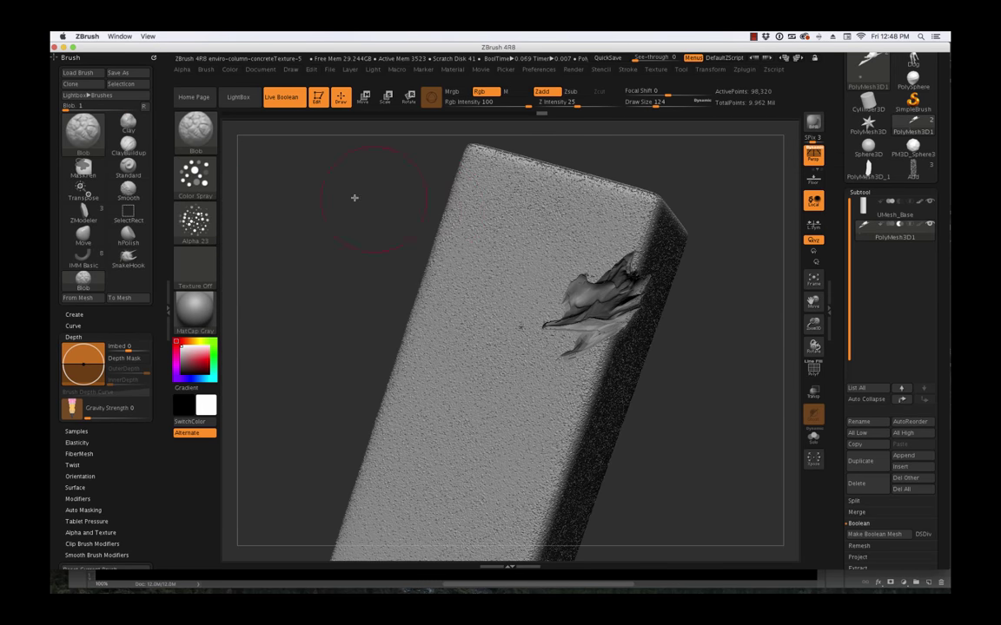
left_click(208, 184)
left_click(434, 186)
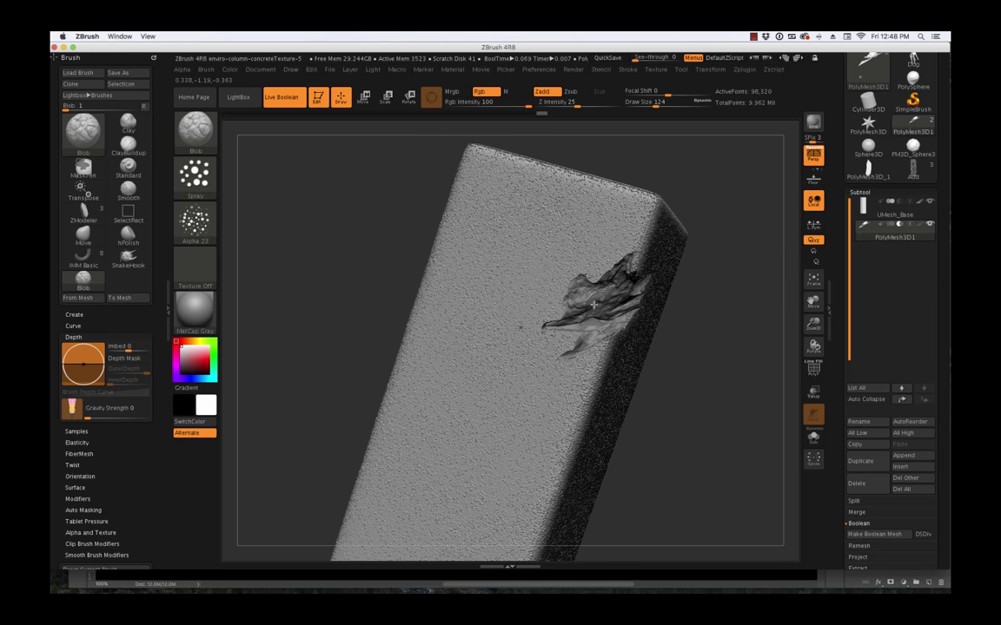
key("shift")
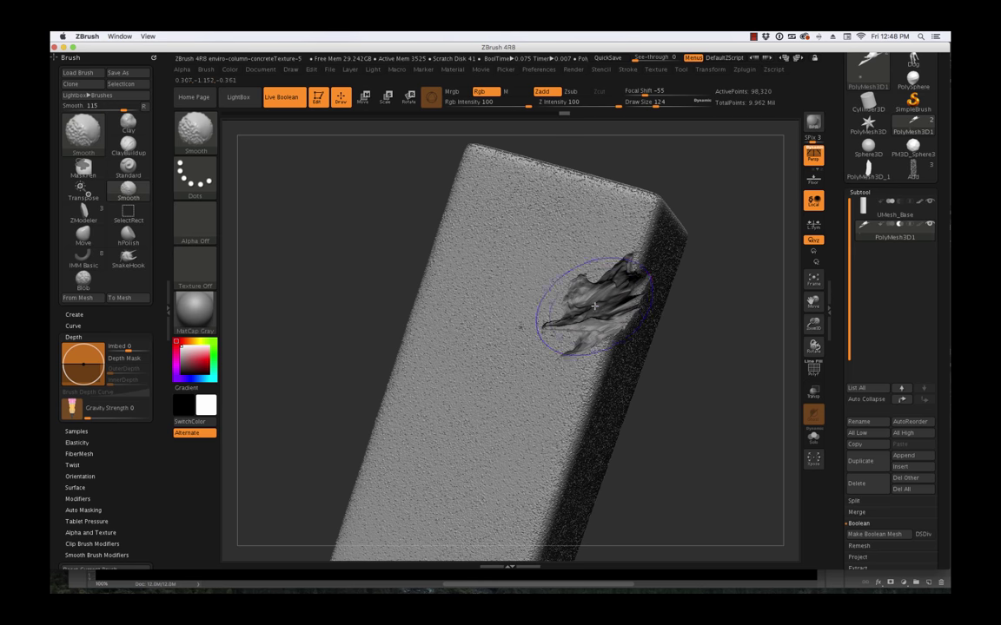
- Add finer Blob detail across the cavity at Draw Size 54
key("s")
left_click_drag(606, 307, 596, 306)
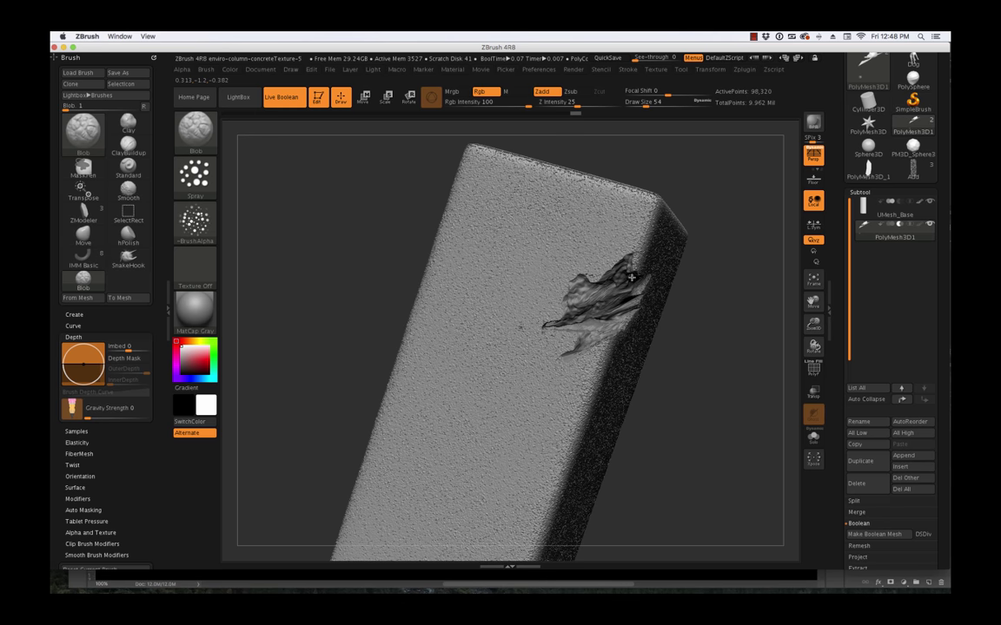
left_click_drag(732, 340, 714, 388)
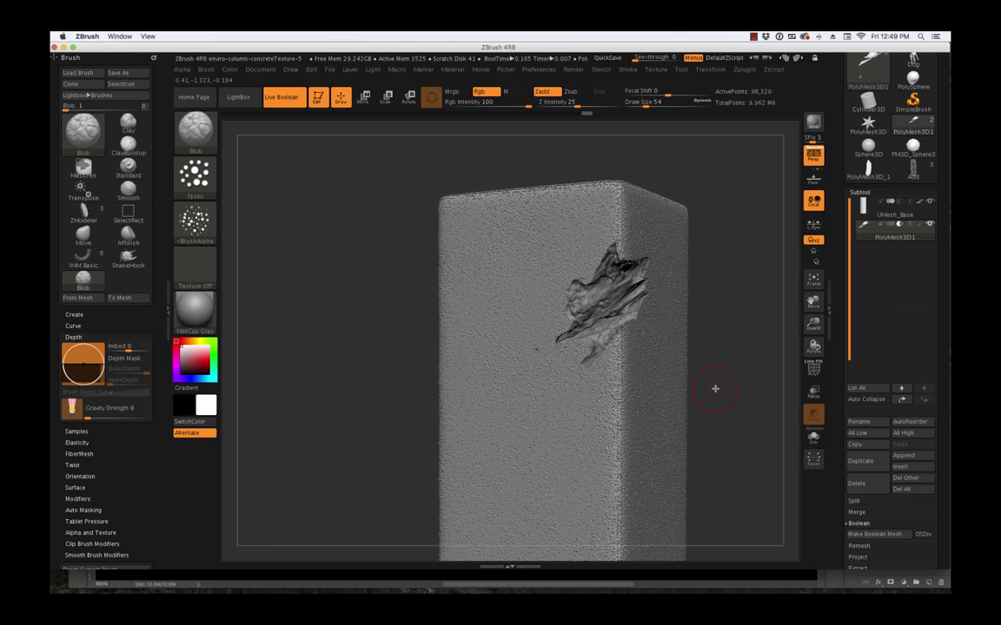